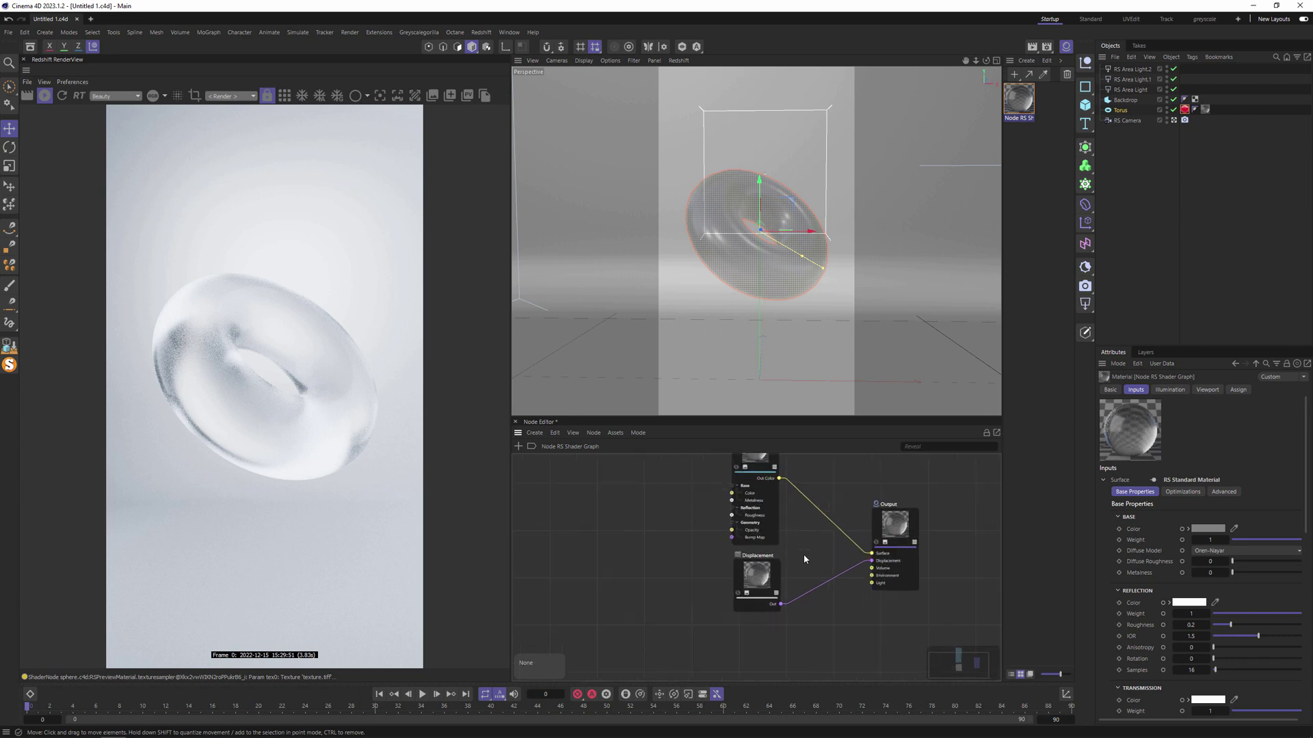
# Add a Tiles node to the material's shader graph and place it beside the Displacement node
pyautogui.moveTo(802, 534); pyautogui.dragTo(823, 567, button='middle')
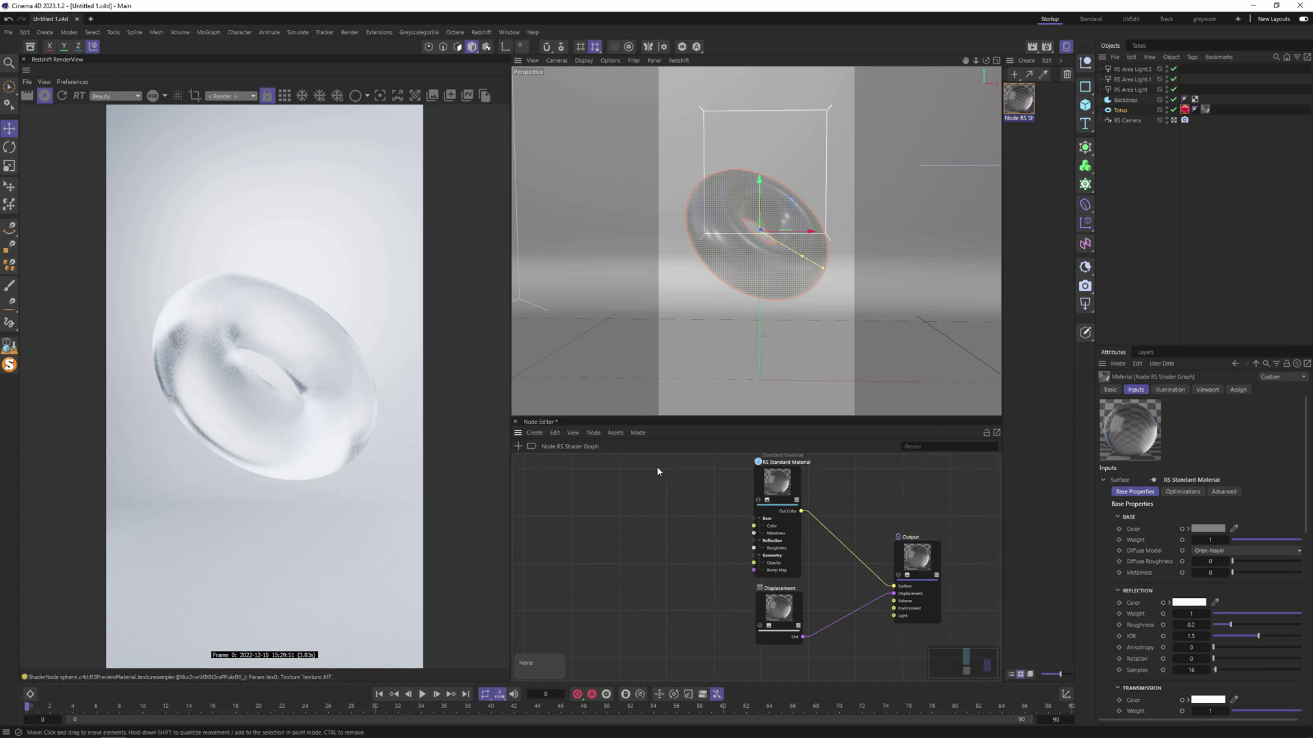
pyautogui.moveTo(777, 604); pyautogui.dragTo(774, 608)
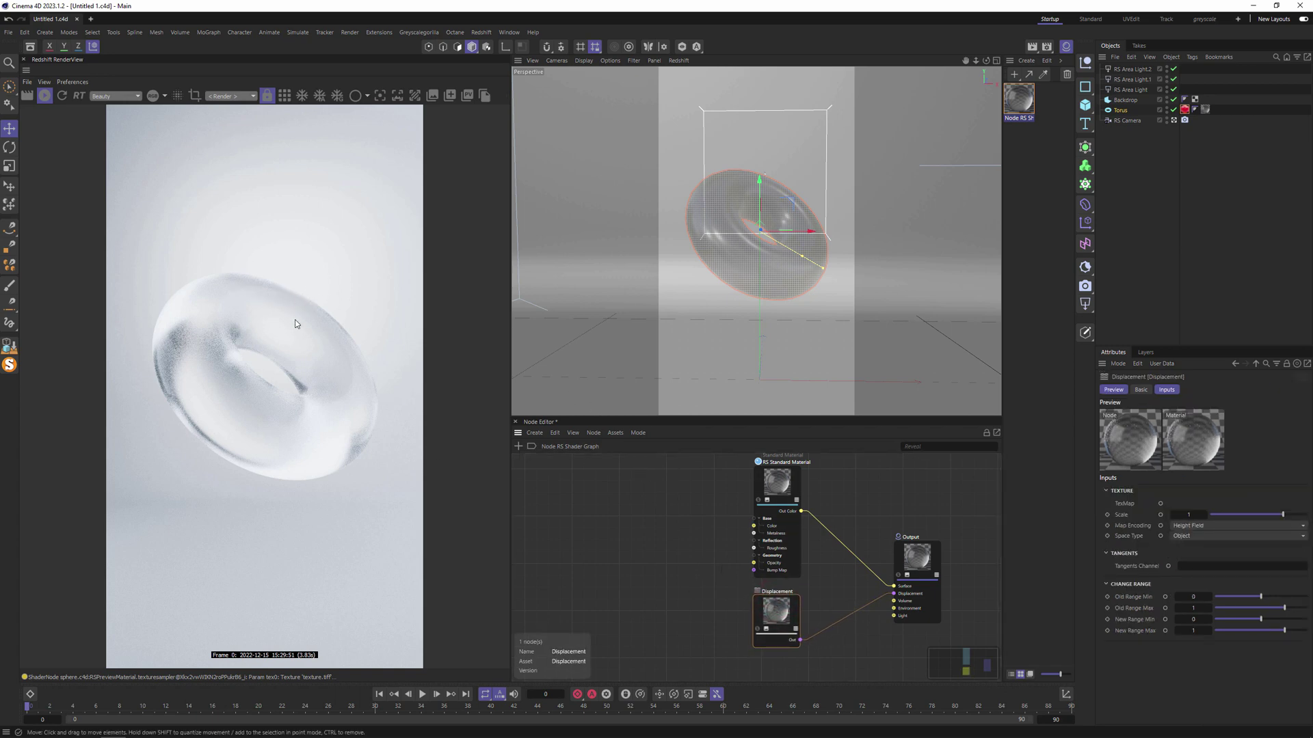
pyautogui.doubleClick(605, 522)
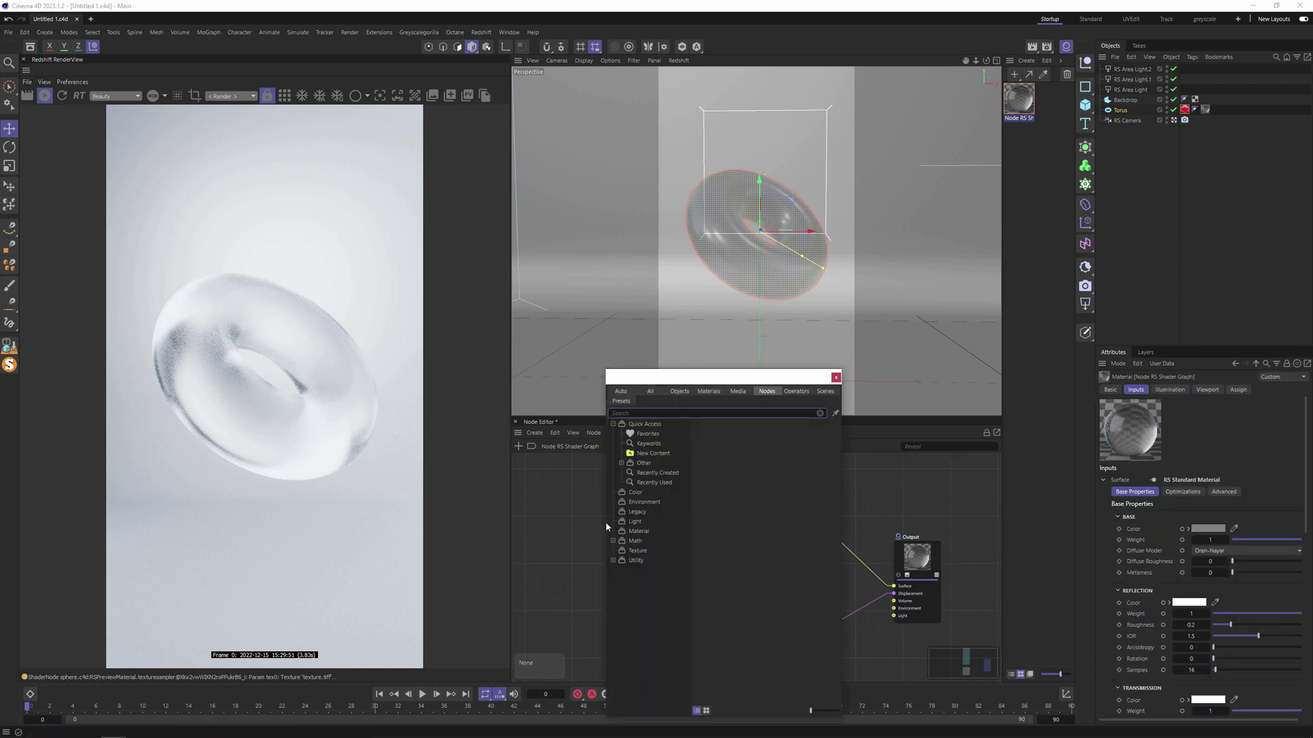
pyautogui.write('ещду')
pyautogui.hotkey('ctrl', 'a')
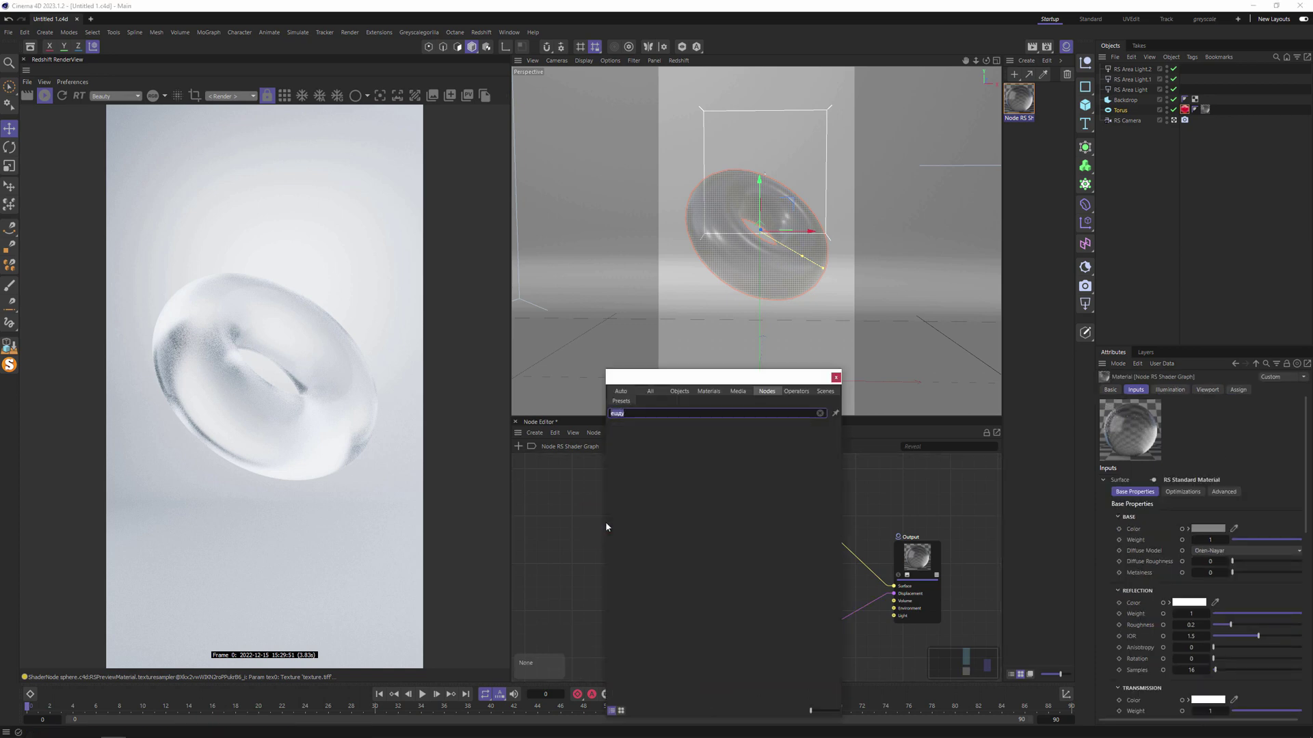
pyautogui.write('tile')
pyautogui.click(624, 428)
pyautogui.moveTo(769, 578); pyautogui.dragTo(658, 619)
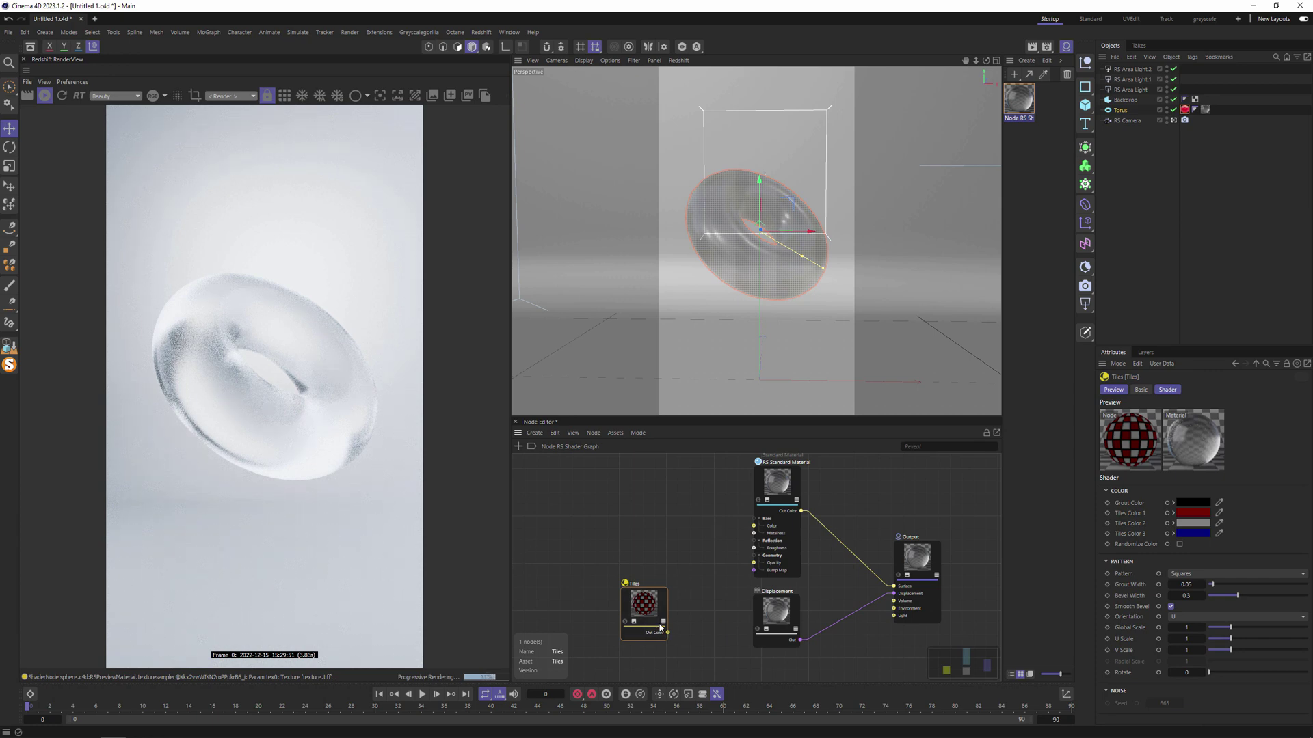
# Solo the Tiles node in the render preview and set its pattern to Circles 3
pyautogui.click(624, 622)
pyautogui.moveTo(639, 611); pyautogui.dragTo(642, 583)
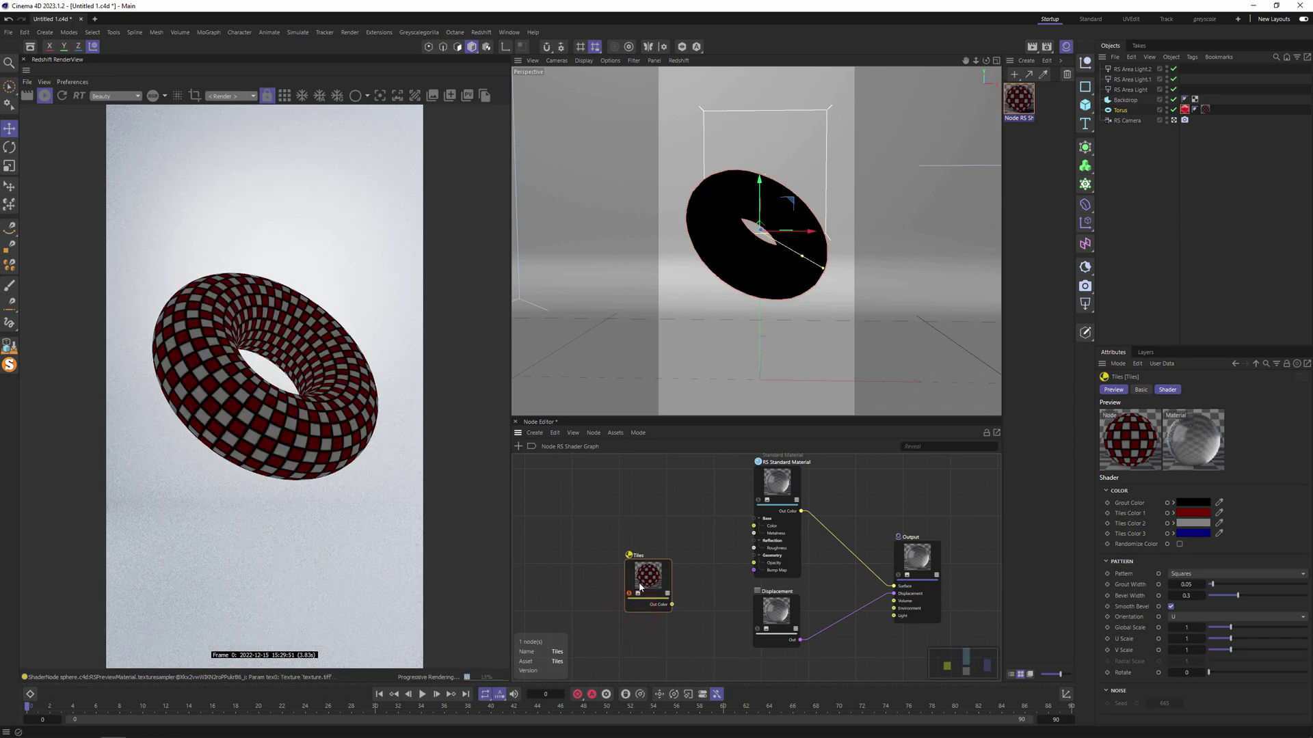
pyautogui.click(1203, 574)
pyautogui.click(1235, 285)
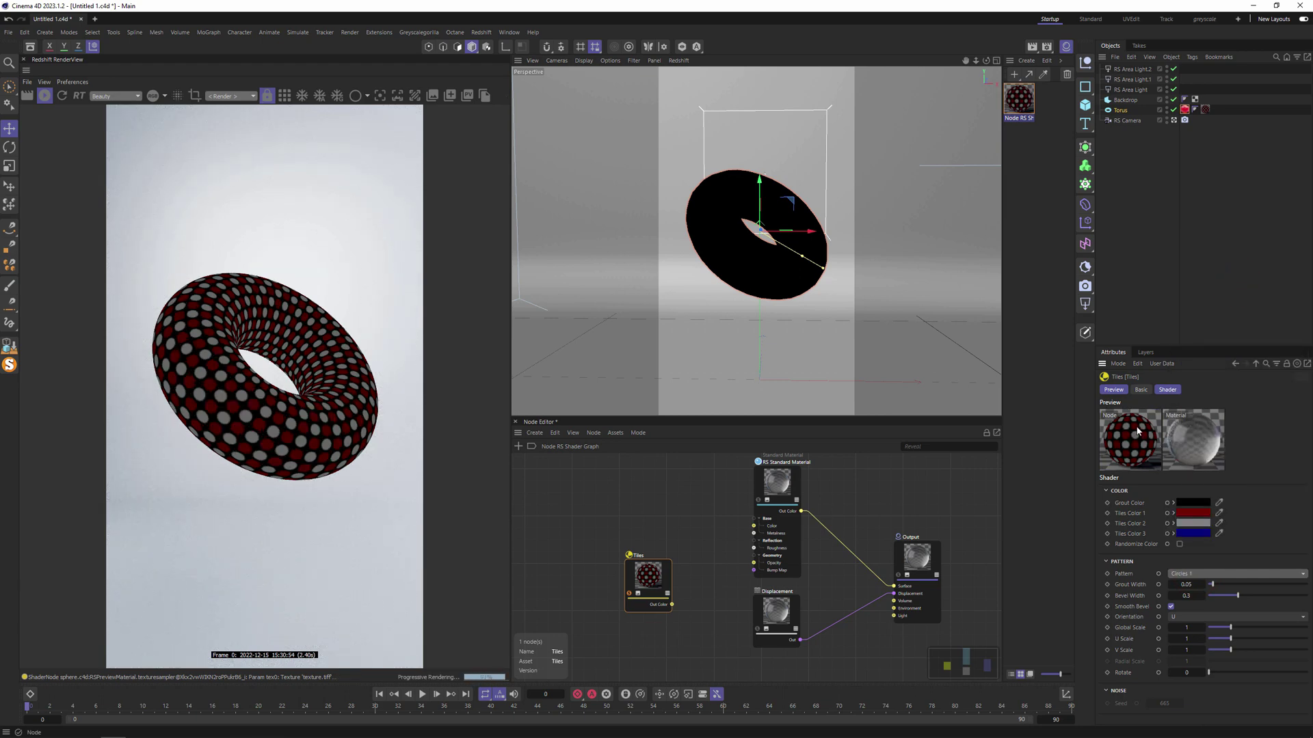
pyautogui.click(1219, 573)
pyautogui.click(1220, 573)
pyautogui.scroll(-1, 1220, 572)
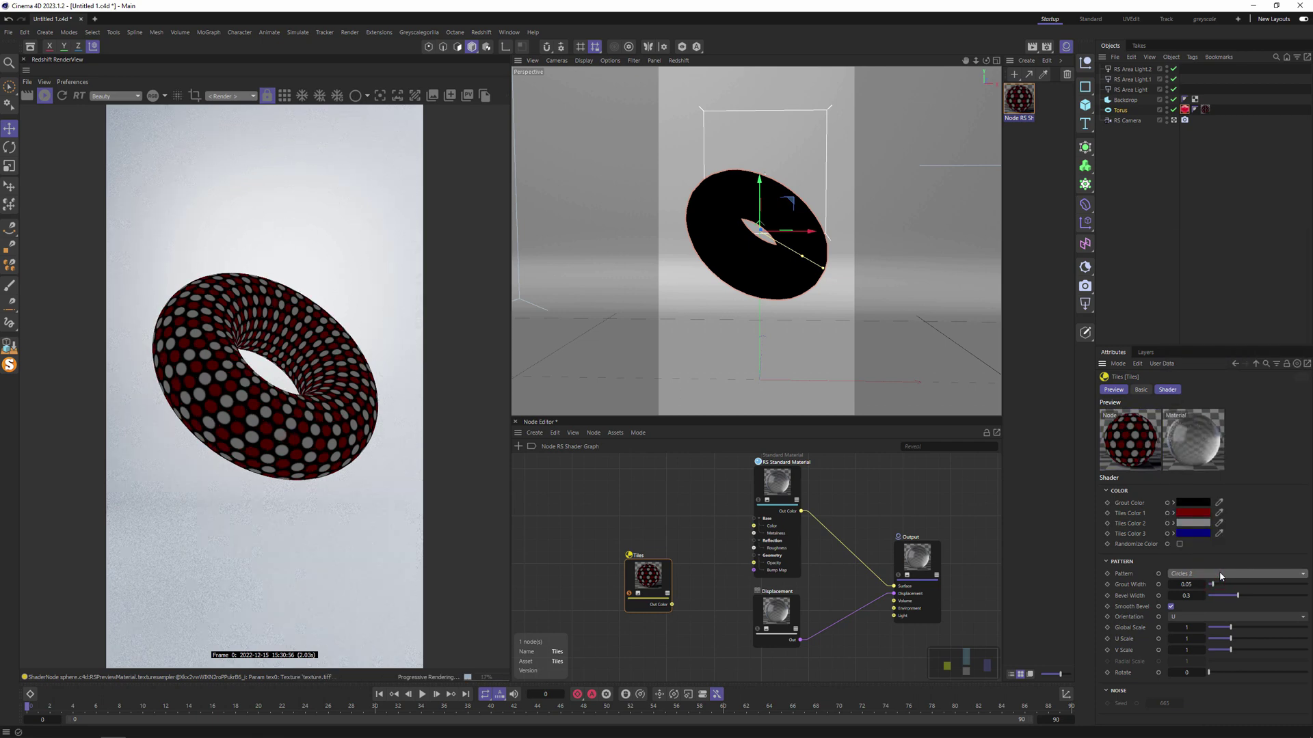
pyautogui.scroll(-1, 1220, 571)
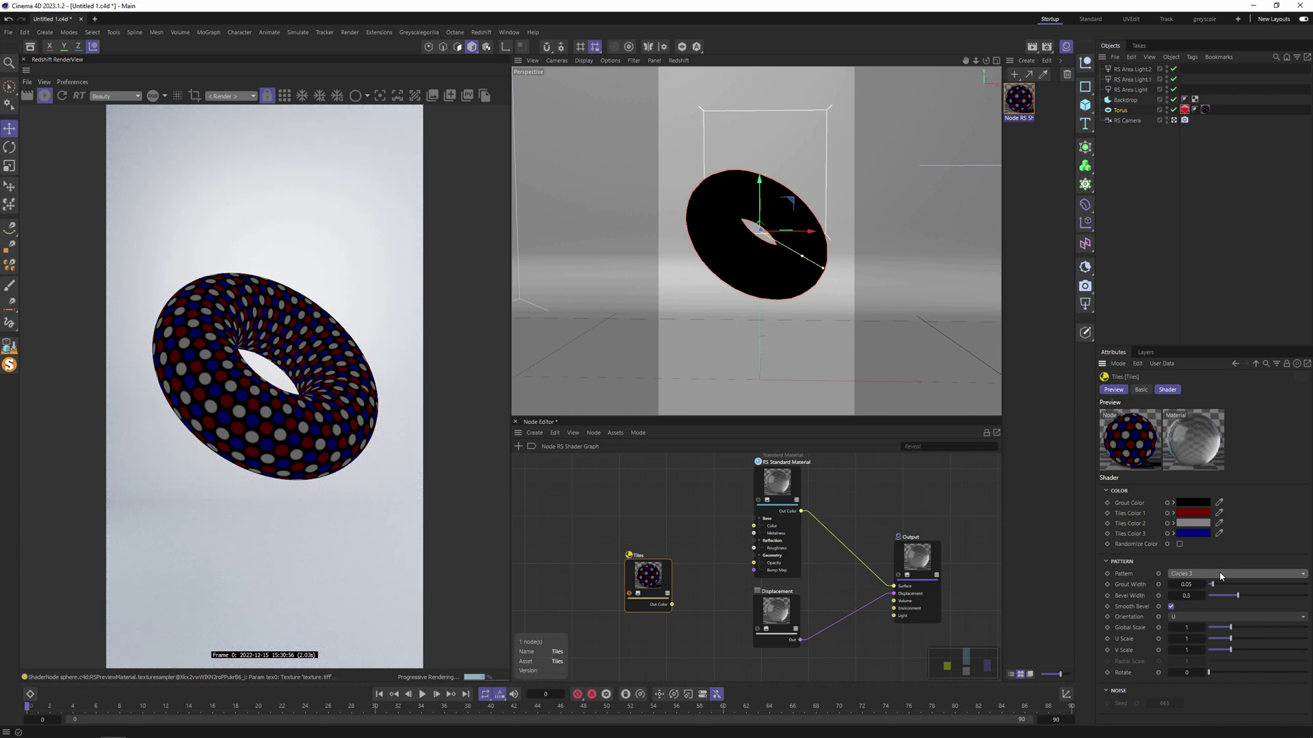
# Change Tiles Color 1 to white and Tiles Color 3 to a near-white tone
pyautogui.click(1193, 513)
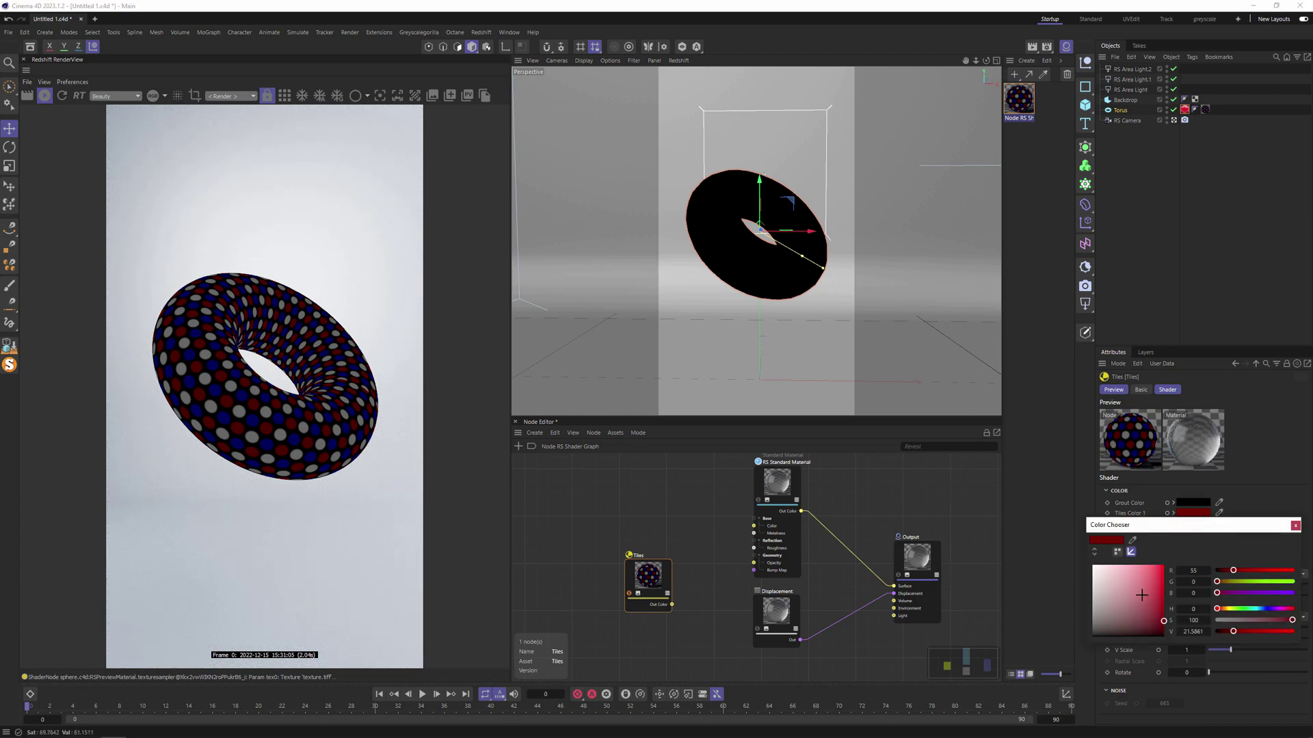
pyautogui.moveTo(1140, 595); pyautogui.dragTo(1089, 561)
pyautogui.click(1295, 525)
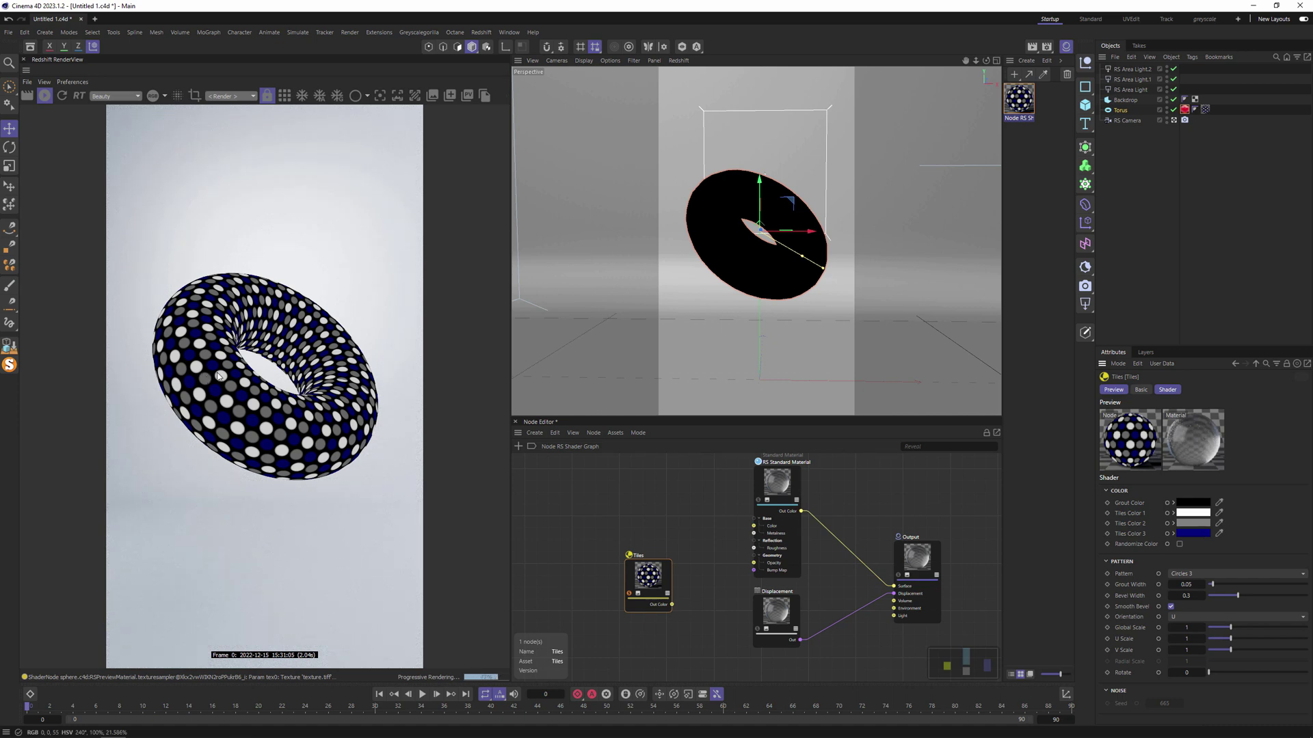
pyautogui.click(1193, 533)
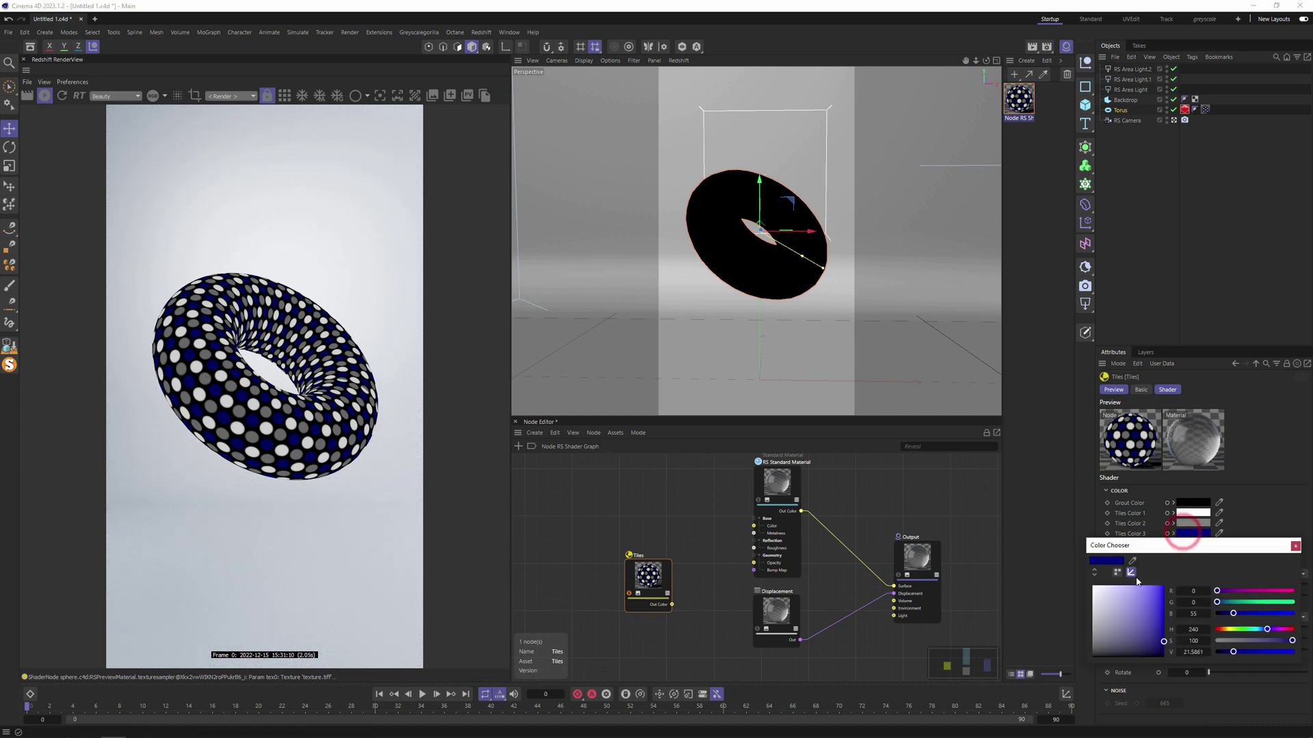
pyautogui.moveTo(1133, 601); pyautogui.dragTo(1093, 597)
pyautogui.click(1295, 546)
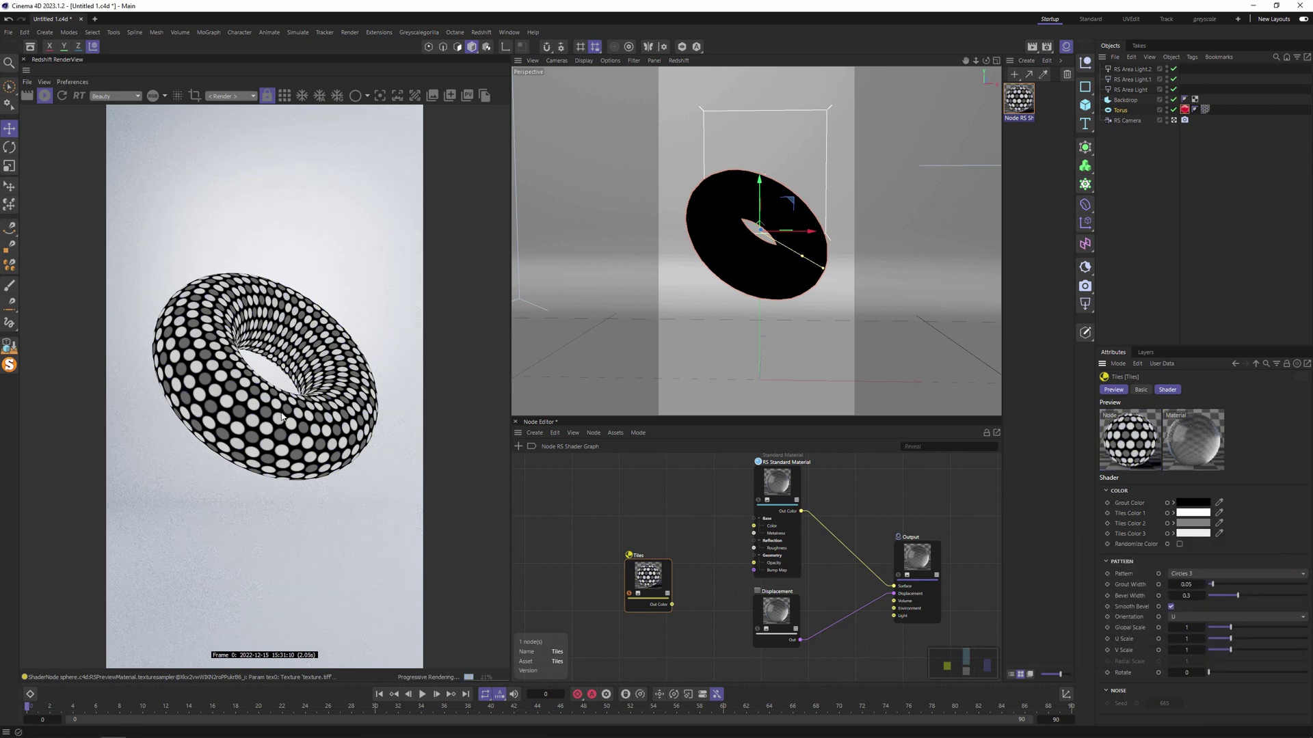
# Set the Tiles node's Grout Color to a neutral grey with a brightness (V) of 50
pyautogui.click(1193, 502)
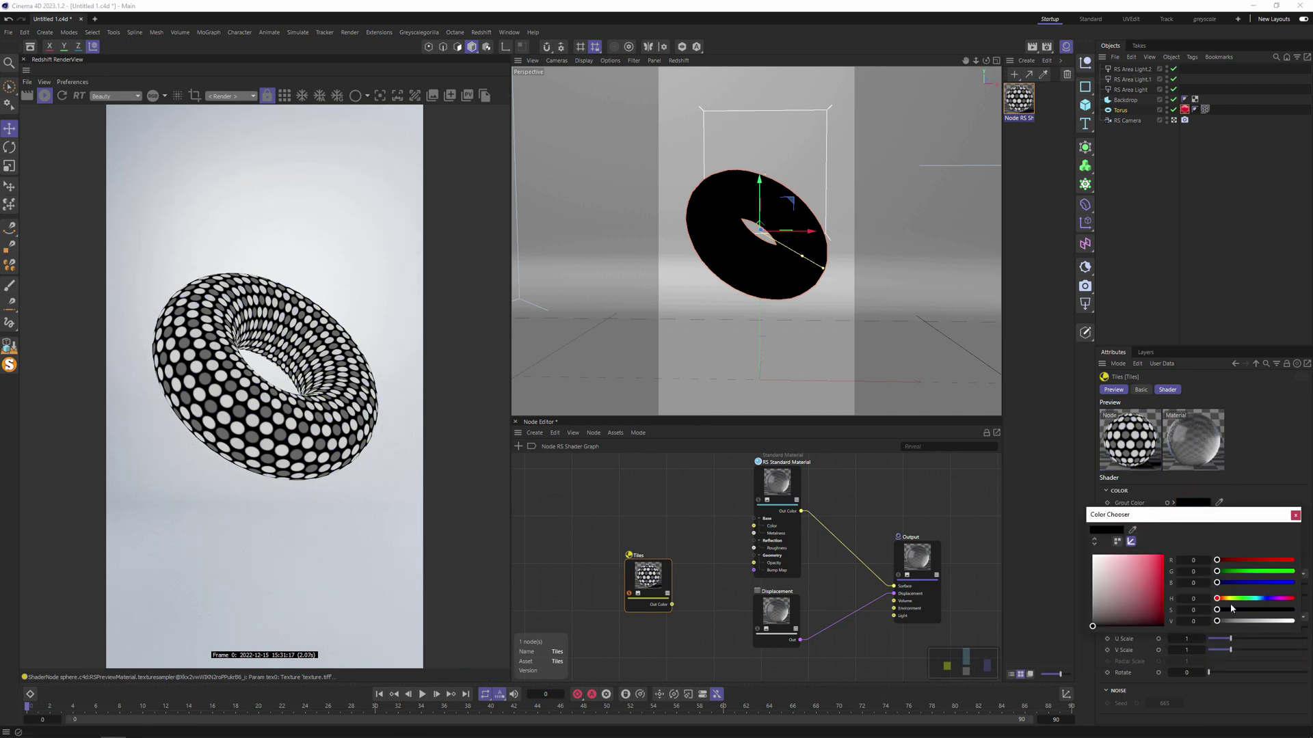
pyautogui.click(1195, 620)
pyautogui.write('50')
pyautogui.press('Return')
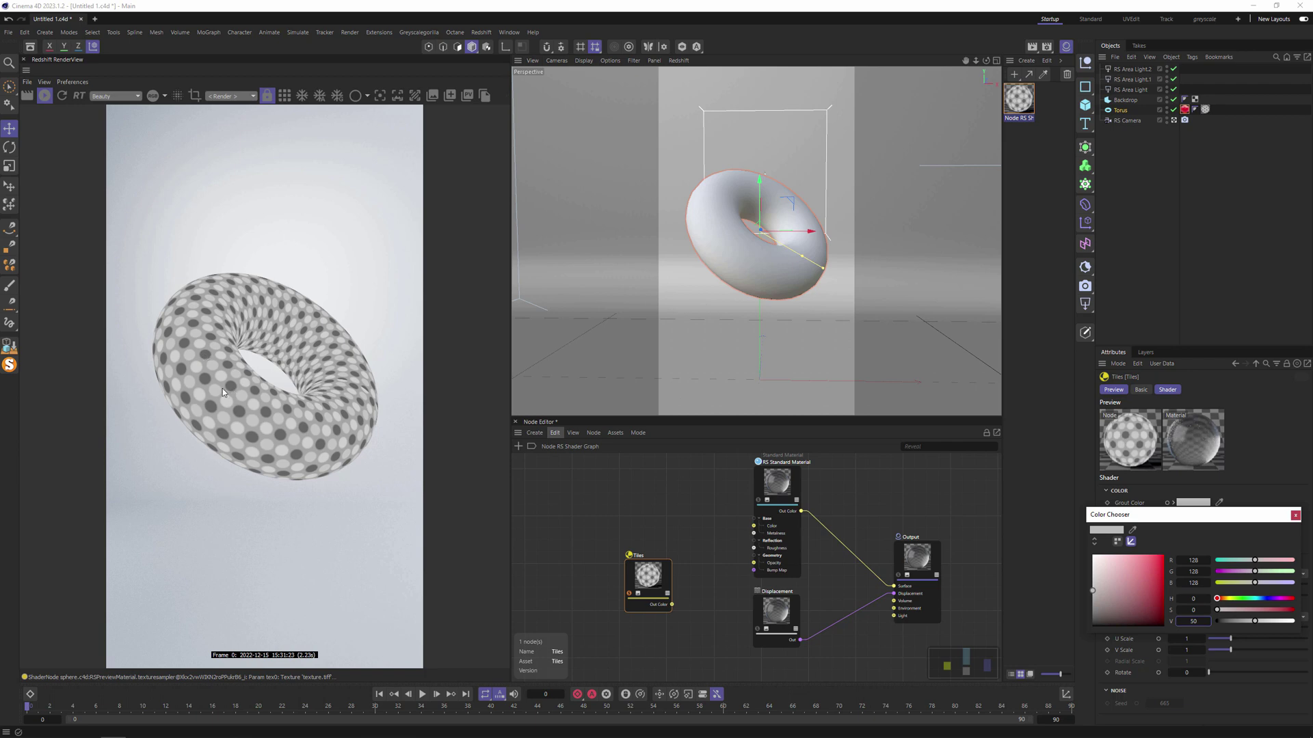
pyautogui.click(1294, 515)
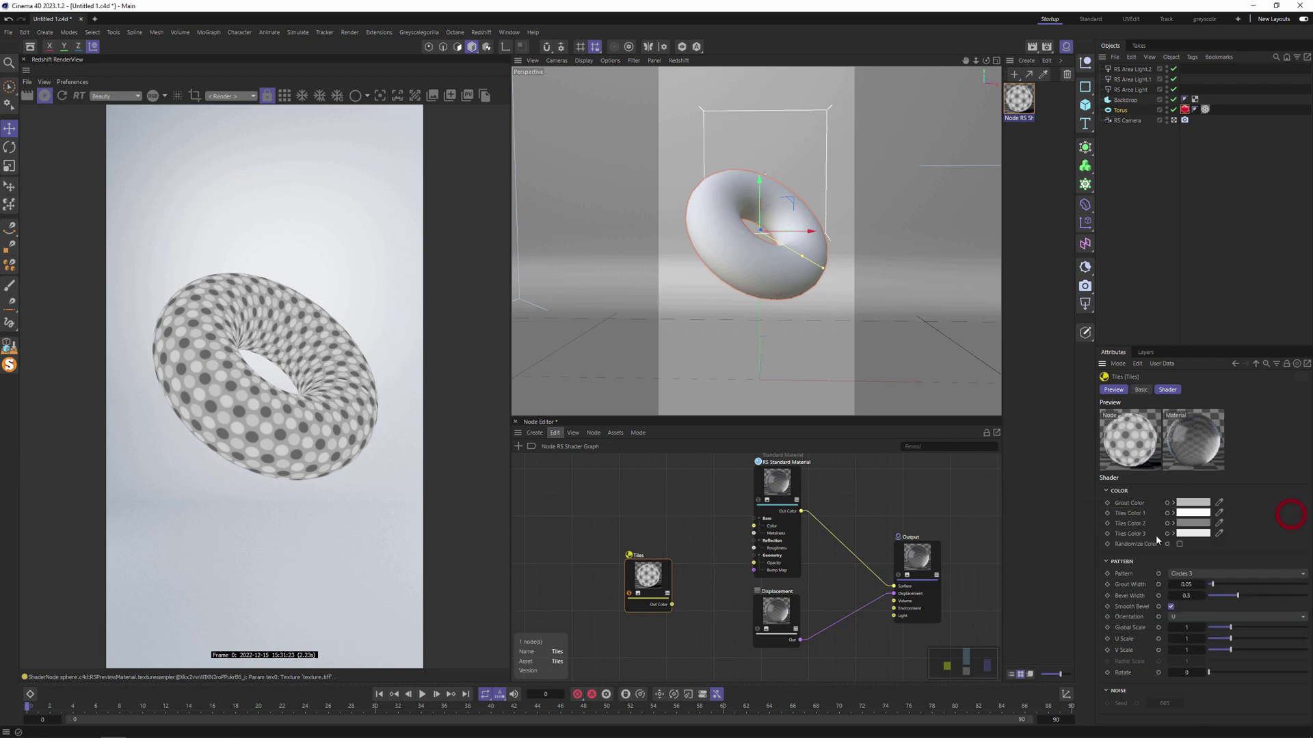
# Set Tiles Color 2 to a neutral light grey with a brightness (V) of 60
pyautogui.click(1199, 525)
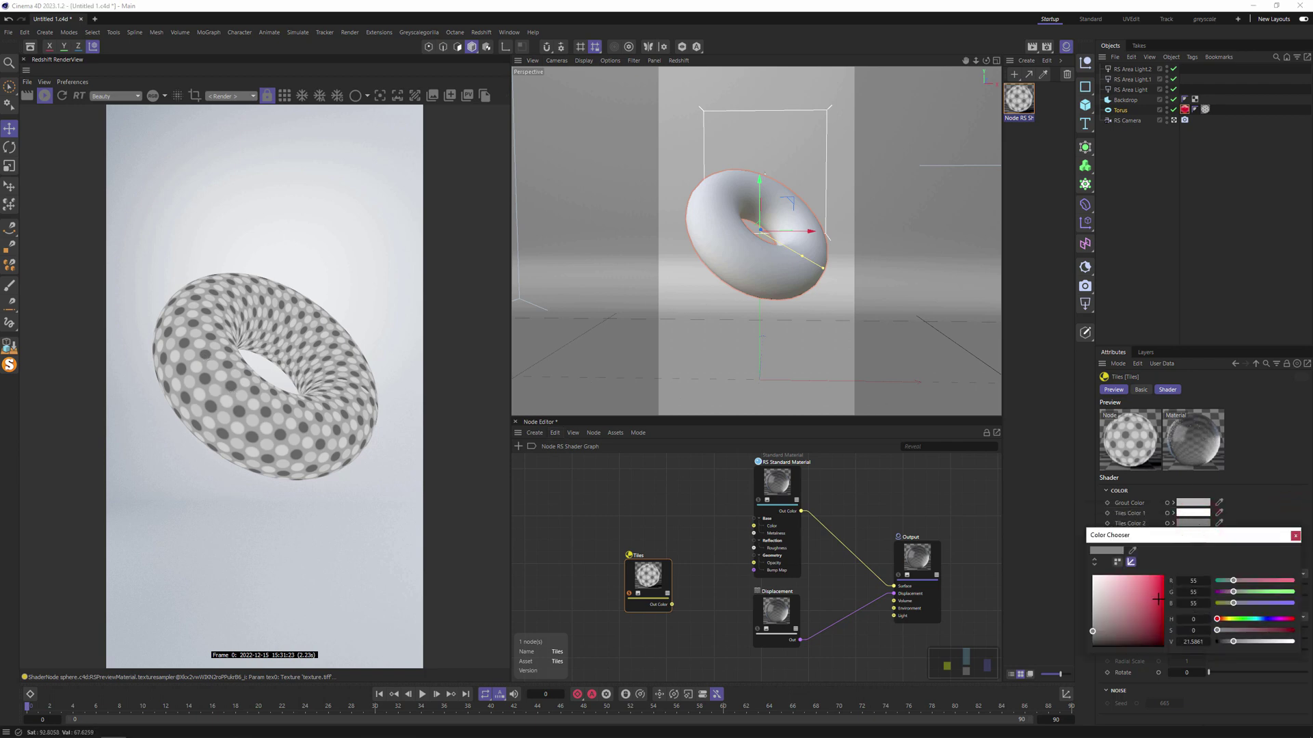
pyautogui.moveTo(1096, 616); pyautogui.dragTo(1092, 602)
pyautogui.click(1193, 642)
pyautogui.write('60')
pyautogui.press('Return')
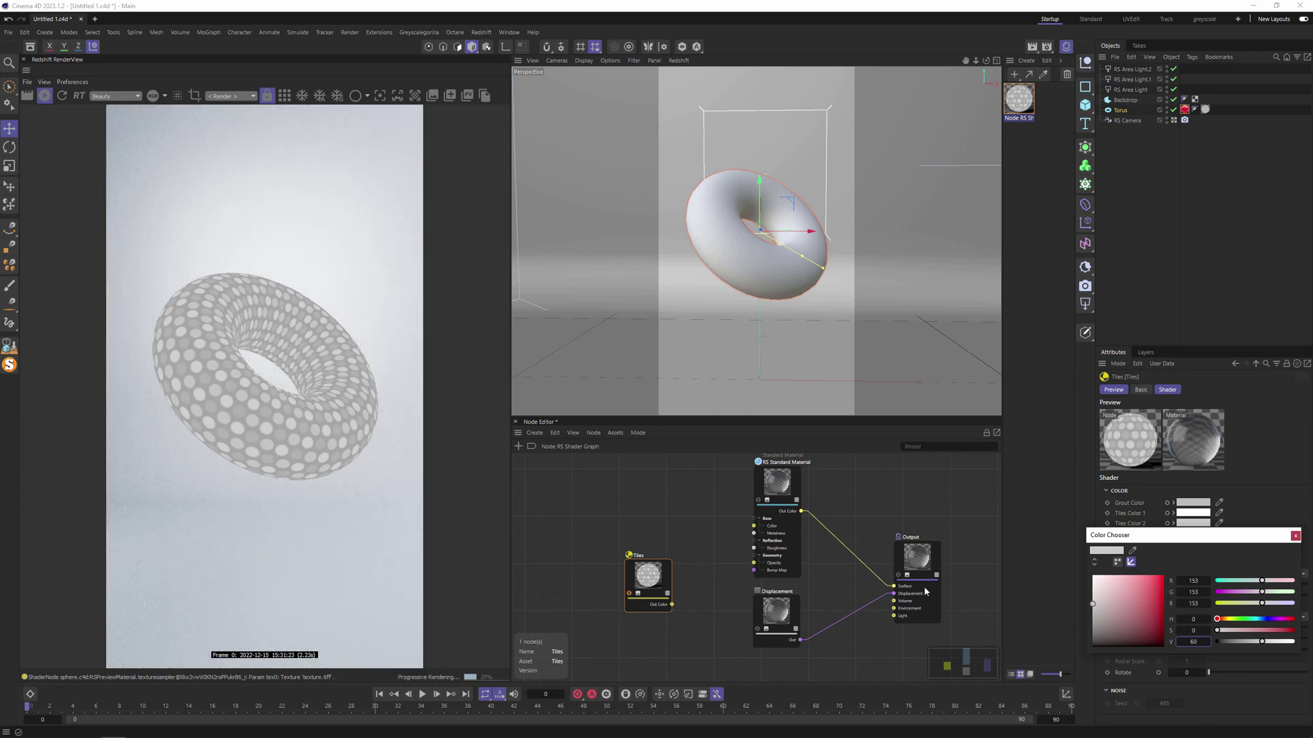
pyautogui.click(1296, 536)
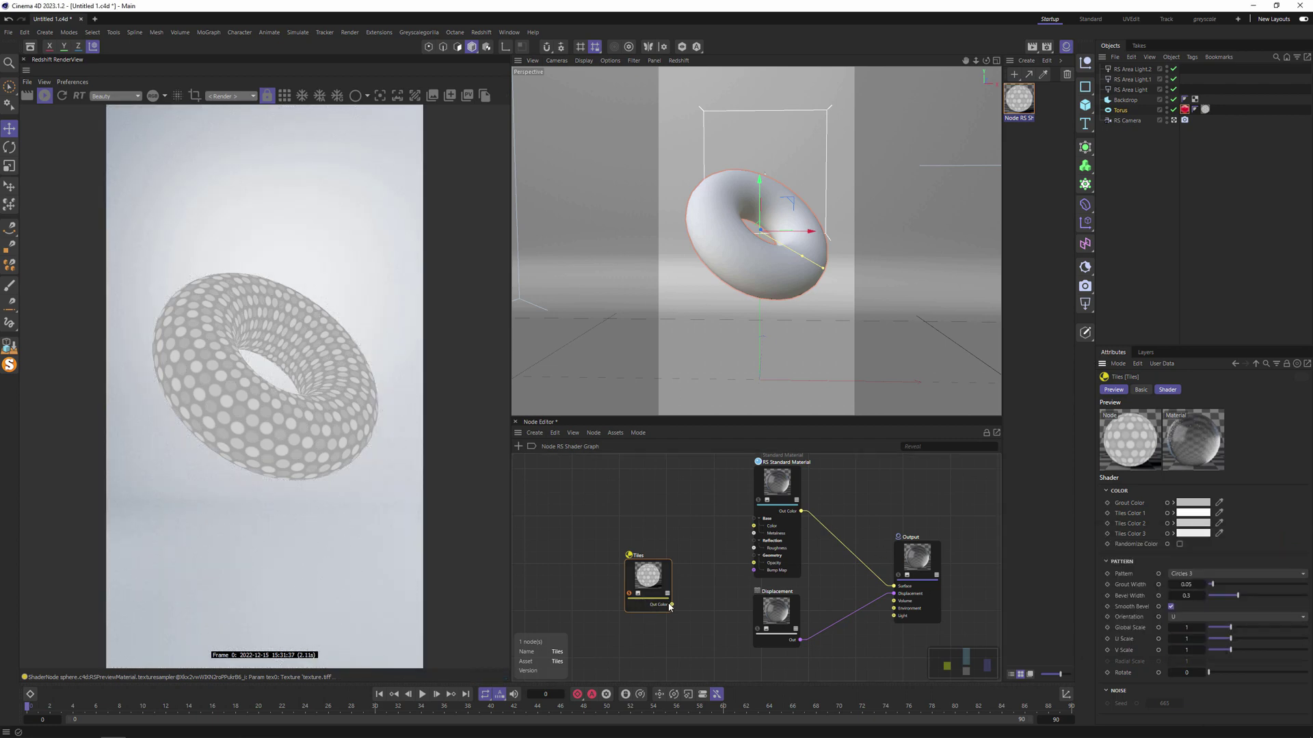
# Connect the Tiles node's Out Color to the Displacement node's TexMap input and end the solo preview to render the full material
pyautogui.moveTo(763, 613); pyautogui.dragTo(764, 613)
pyautogui.moveTo(781, 623)
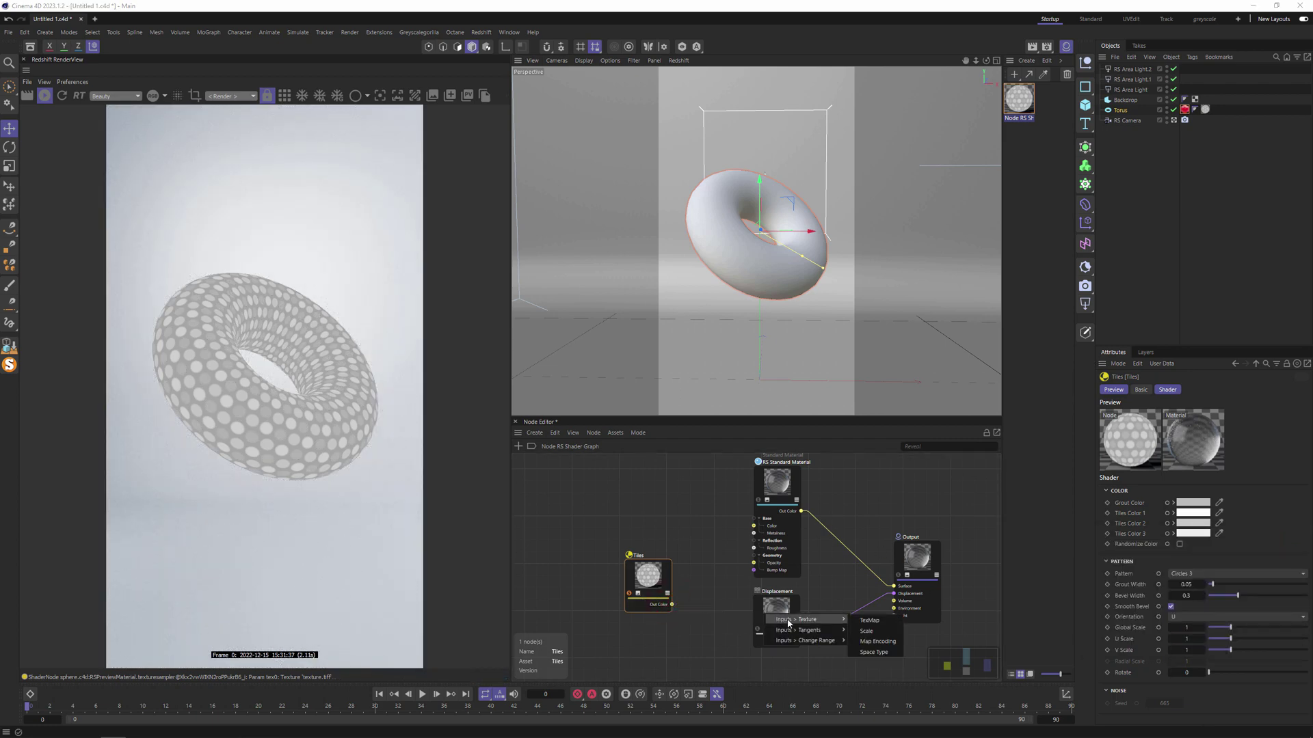
pyautogui.click(883, 623)
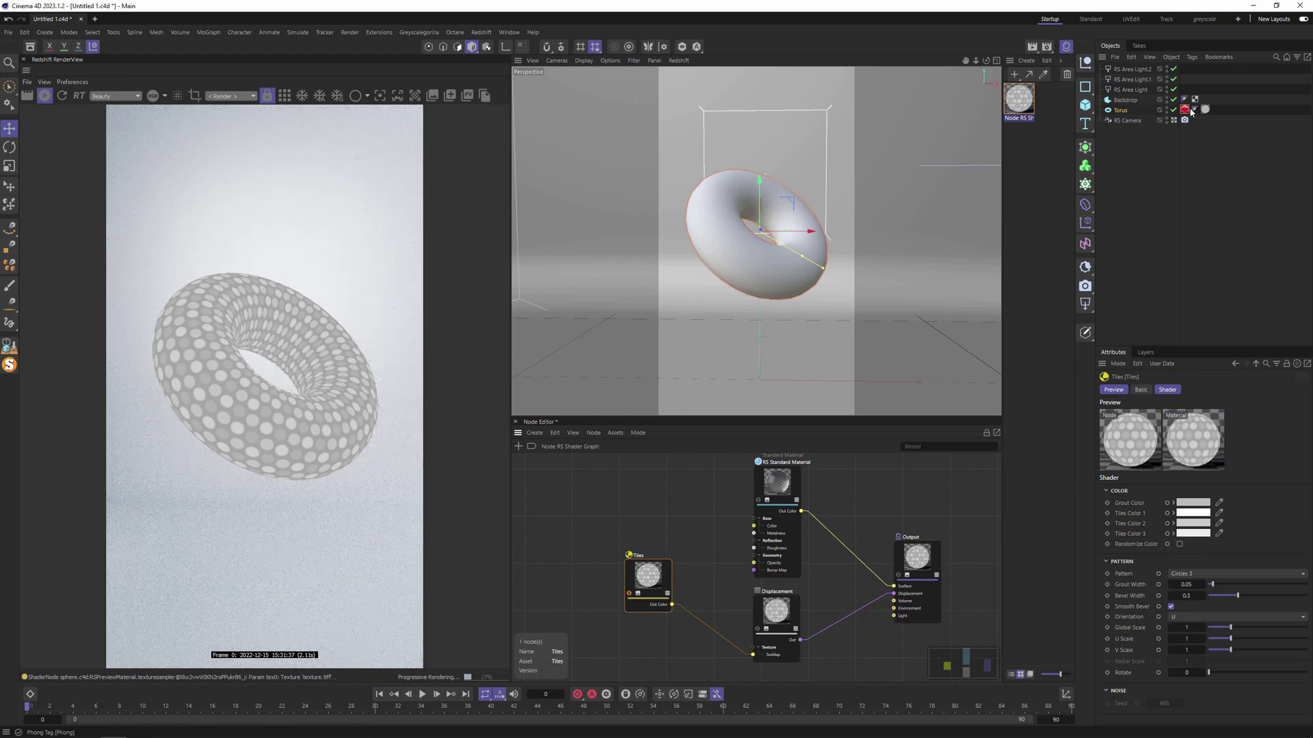
pyautogui.click(1184, 110)
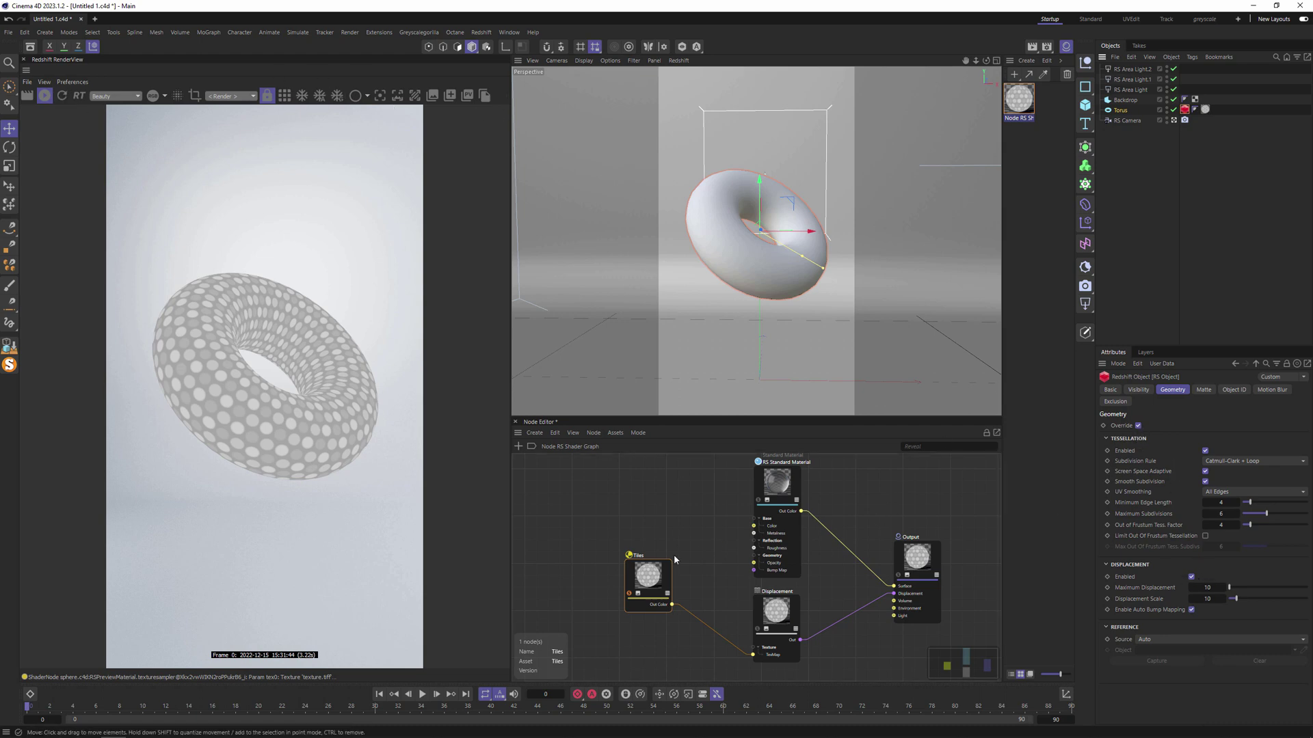
pyautogui.moveTo(627, 596); pyautogui.dragTo(659, 649)
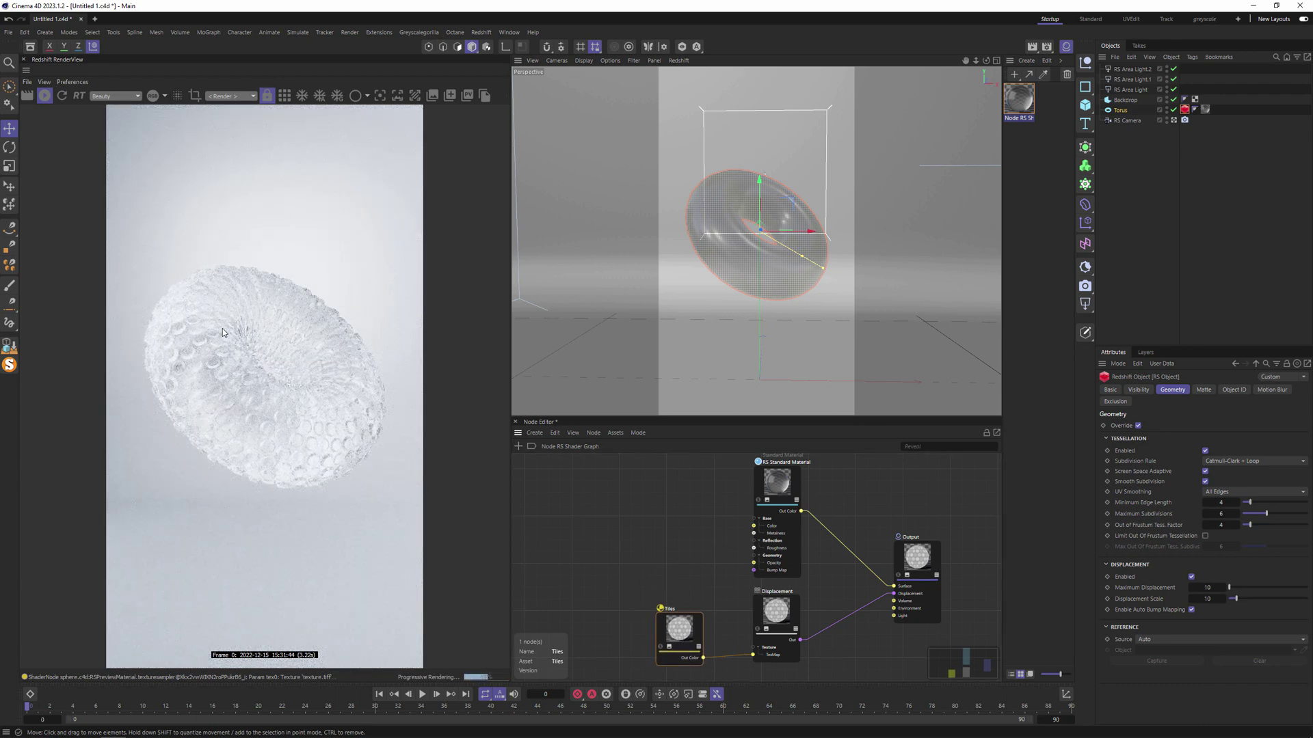
# Leave the RS Camera view for a close-up of the torus and raise the Tiles node's Bevel Width to 1
pyautogui.click(1174, 121)
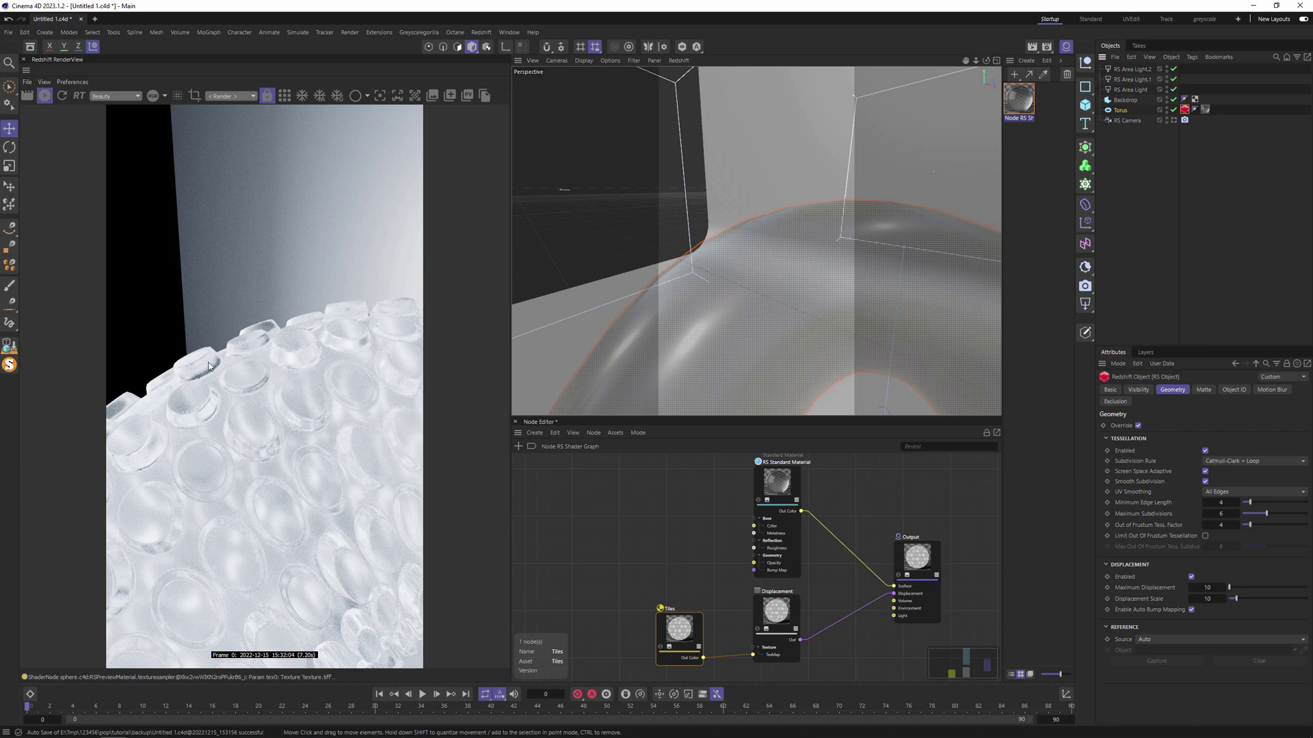
pyautogui.click(688, 634)
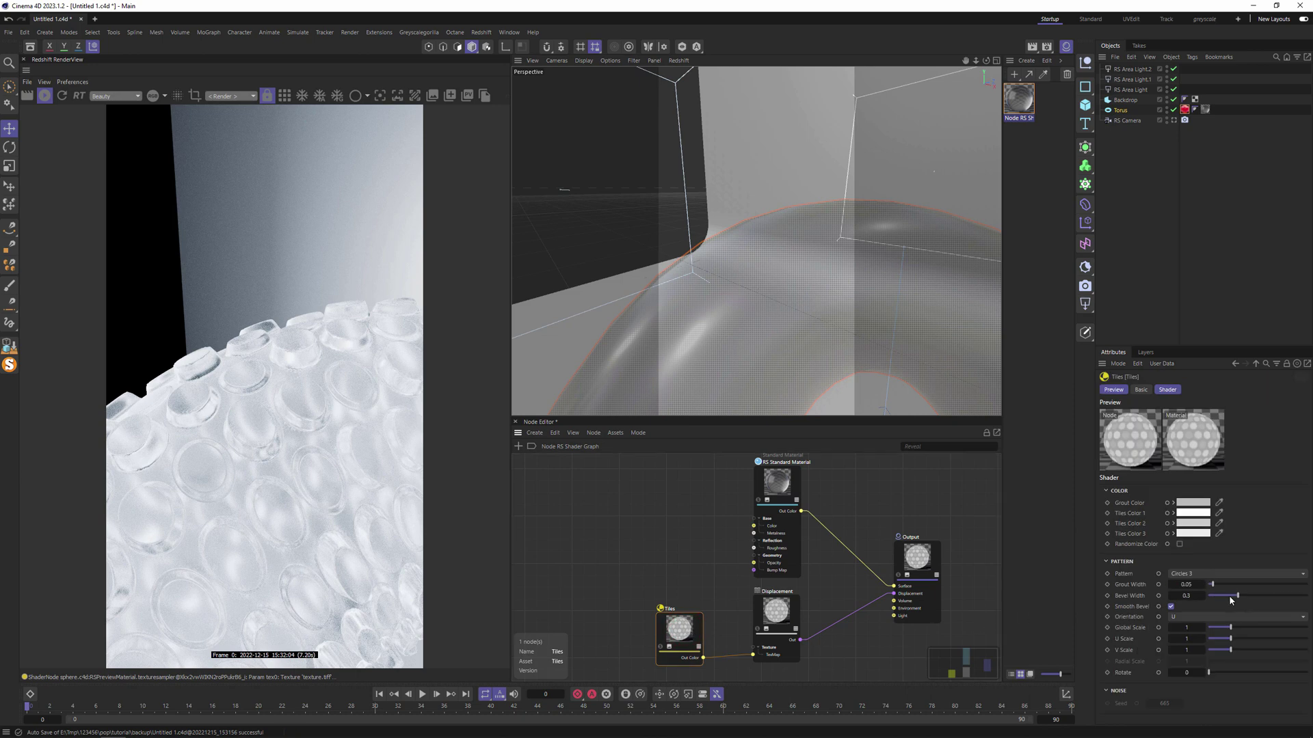
pyautogui.moveTo(1245, 594); pyautogui.dragTo(1273, 597)
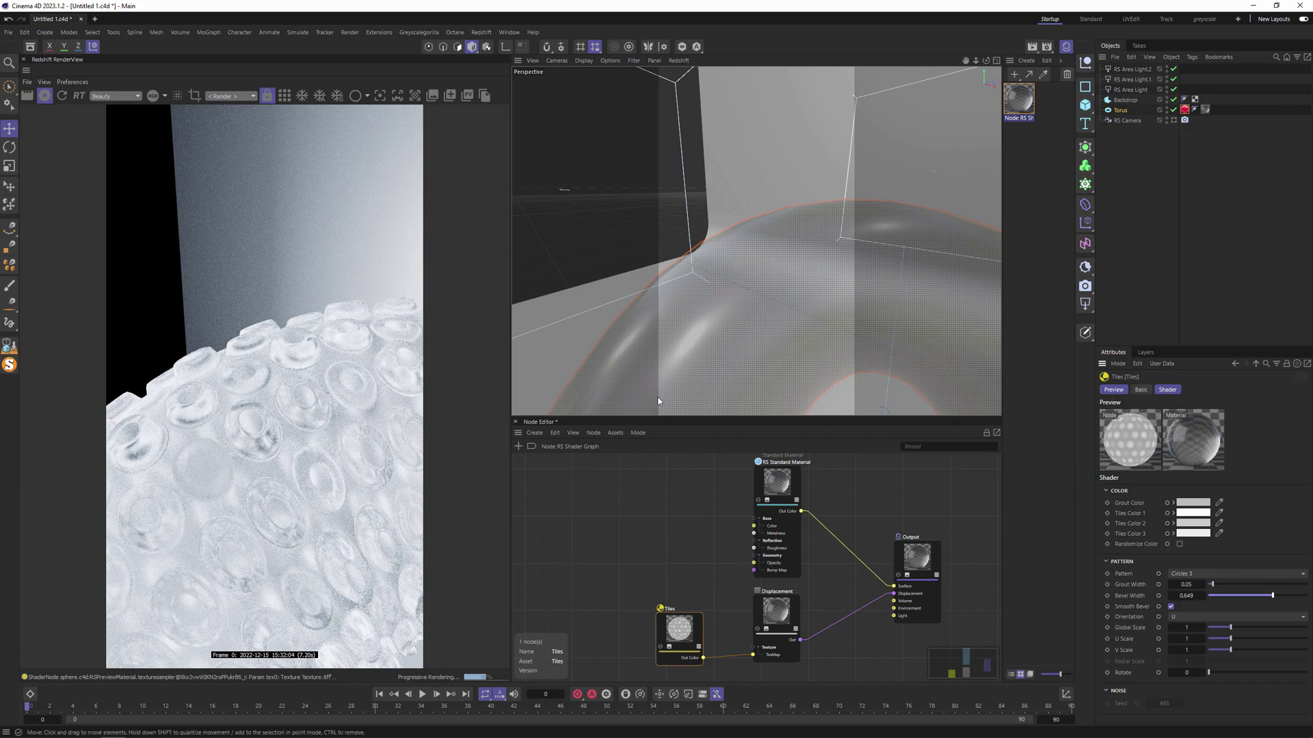
pyautogui.moveTo(1284, 599); pyautogui.dragTo(1308, 597)
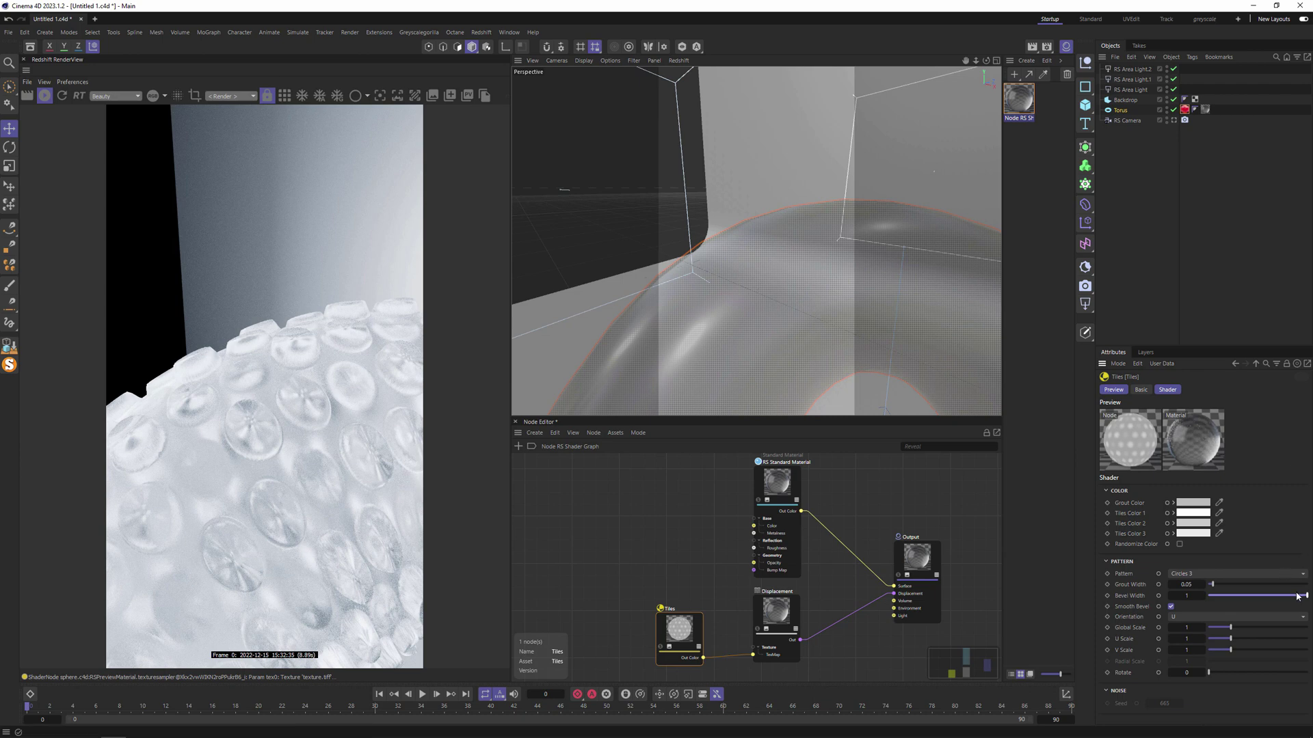
# Try a Bevel Width of 0 on the Tiles node, then return it to 1, restarting the render for each value
pyautogui.moveTo(1297, 596); pyautogui.dragTo(1171, 599)
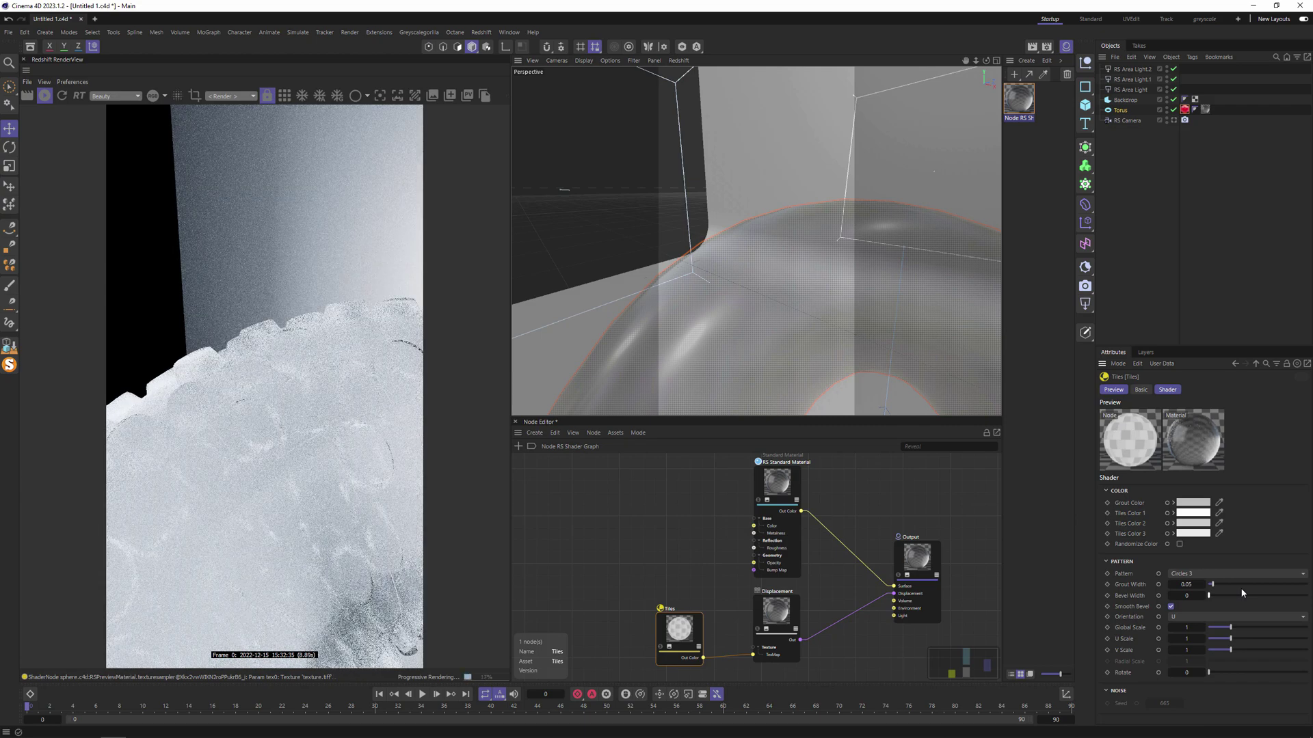
pyautogui.click(58, 99)
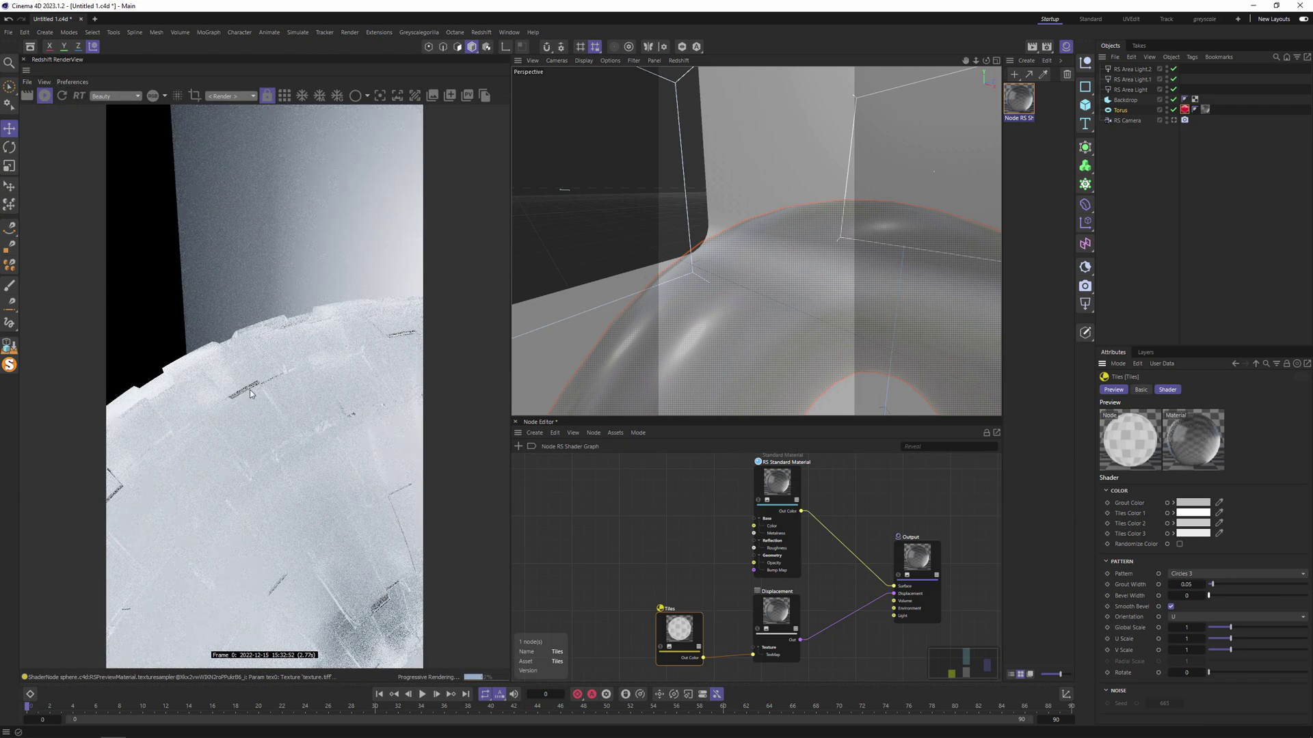
pyautogui.moveTo(1209, 596); pyautogui.dragTo(1307, 596)
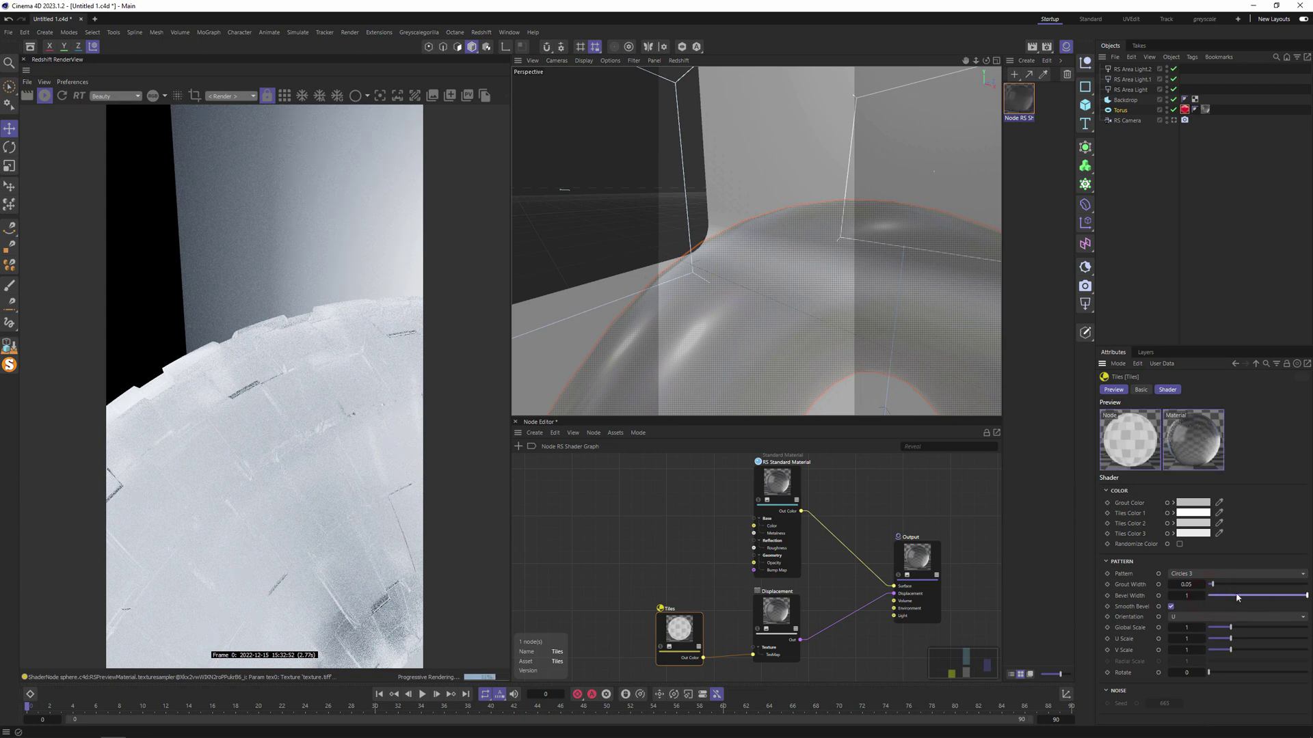
pyautogui.click(64, 98)
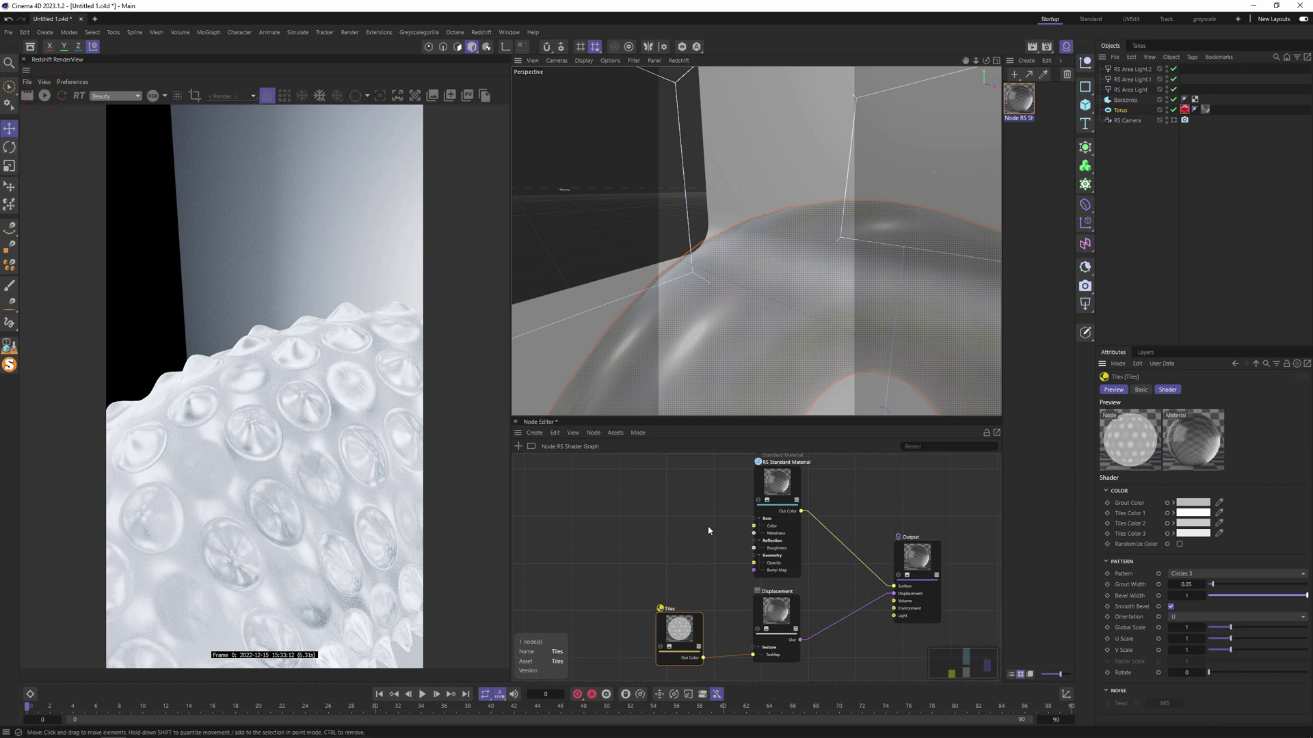
# Save the torus scene and create a new empty project
pyautogui.click(682, 528)
pyautogui.hotkey('ctrl', 's')
pyautogui.hotkey('ctrl', 'n')
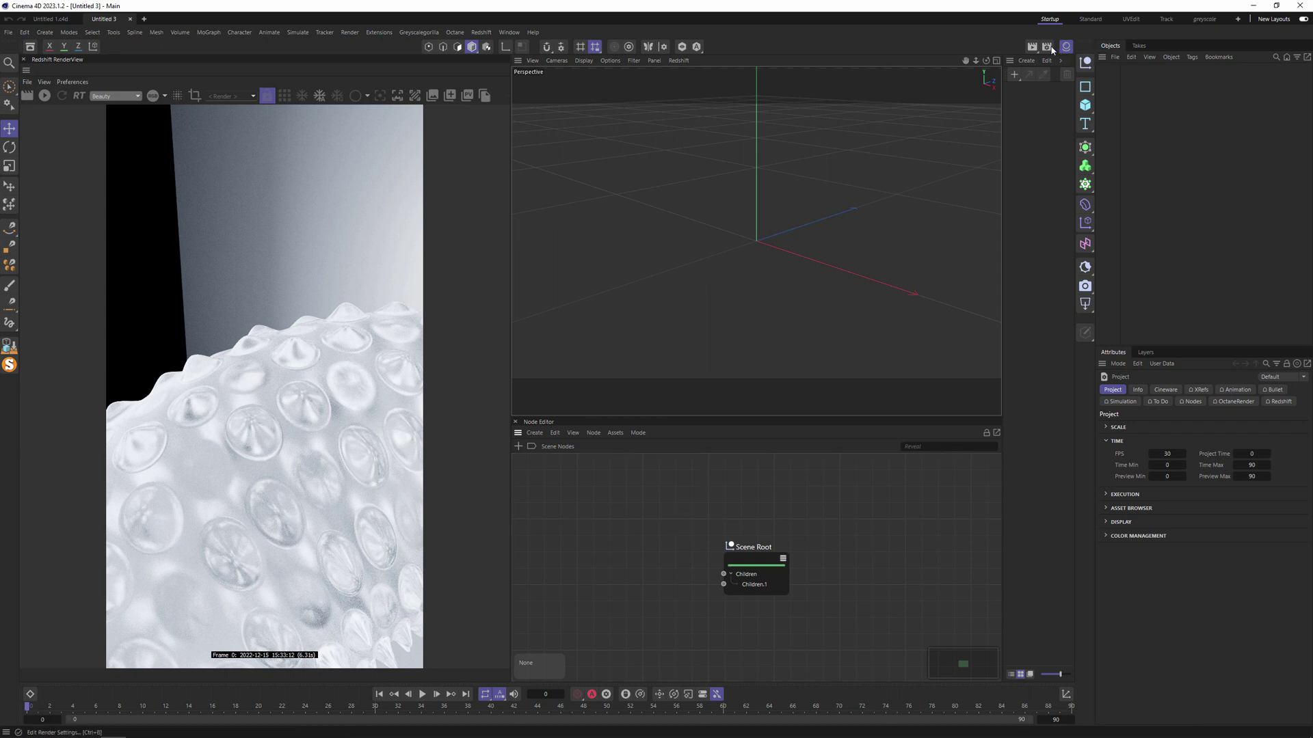
# Set the new project's render output size to 2048 by 2048 pixels
pyautogui.hotkey('ctrl', 'b')
pyautogui.click(1003, 92)
pyautogui.doubleClick(1160, 91)
pyautogui.write('2048')
pyautogui.press('Tab')
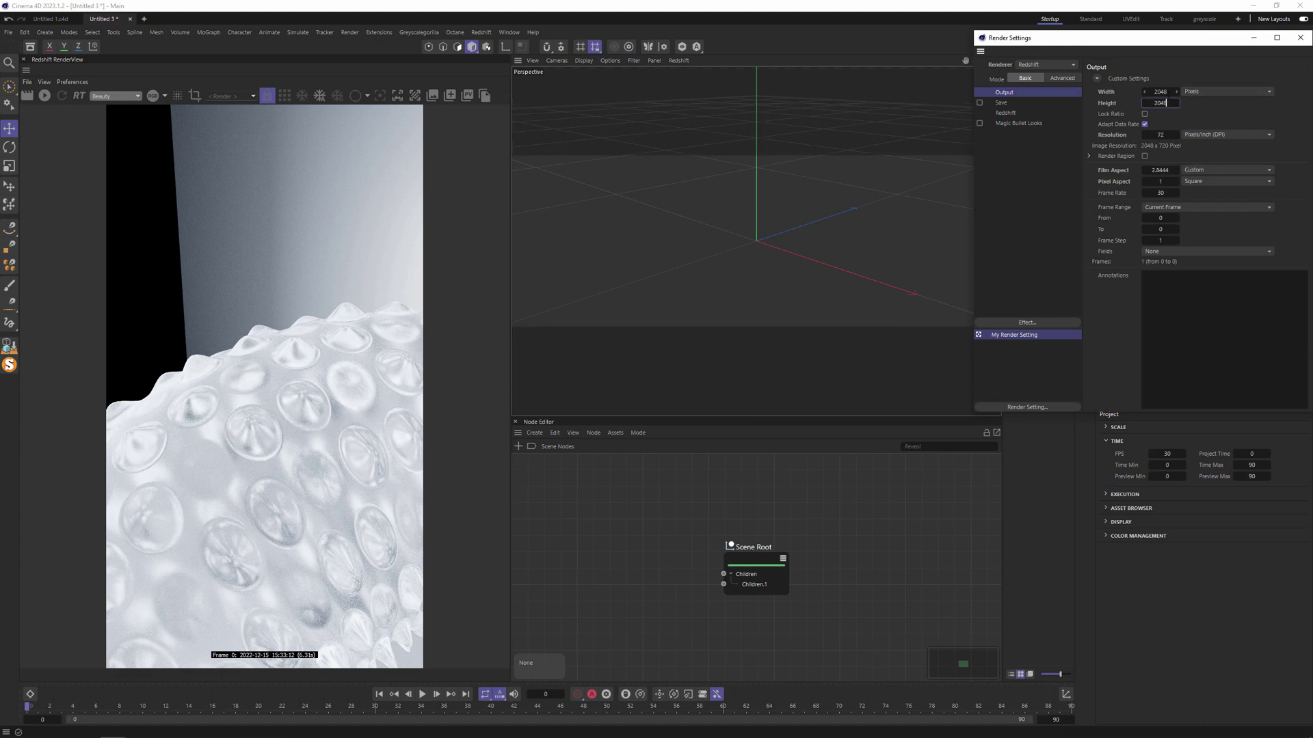
pyautogui.write('2048')
pyautogui.press('Return')
pyautogui.click(1300, 38)
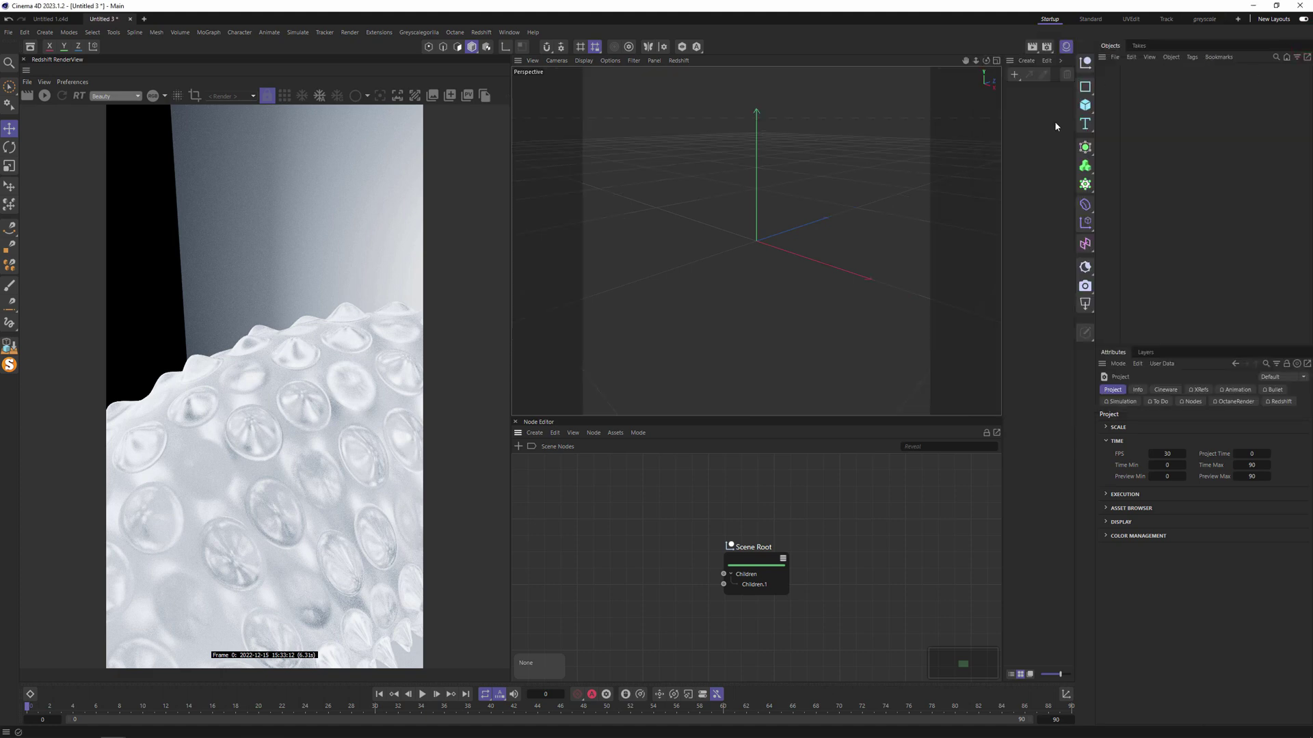
# Add a plane object to the new scene
pyautogui.moveTo(1088, 105); pyautogui.dragTo(1137, 145)
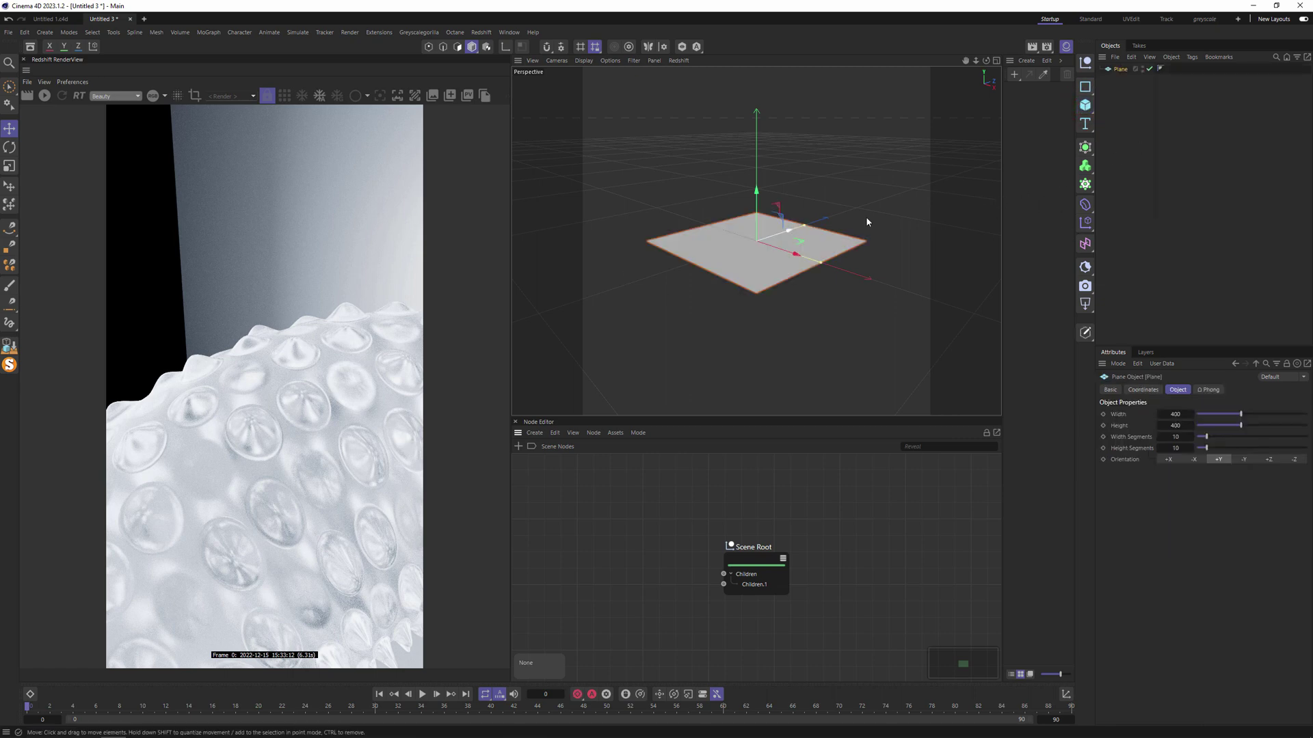
# Add a sphere and clone it with a Cloner in Honeycomb mode
pyautogui.moveTo(1086, 106)
pyautogui.mouseDown()
pyautogui.moveTo(1179, 140)
pyautogui.moveTo(1187, 160)
pyautogui.mouseUp()
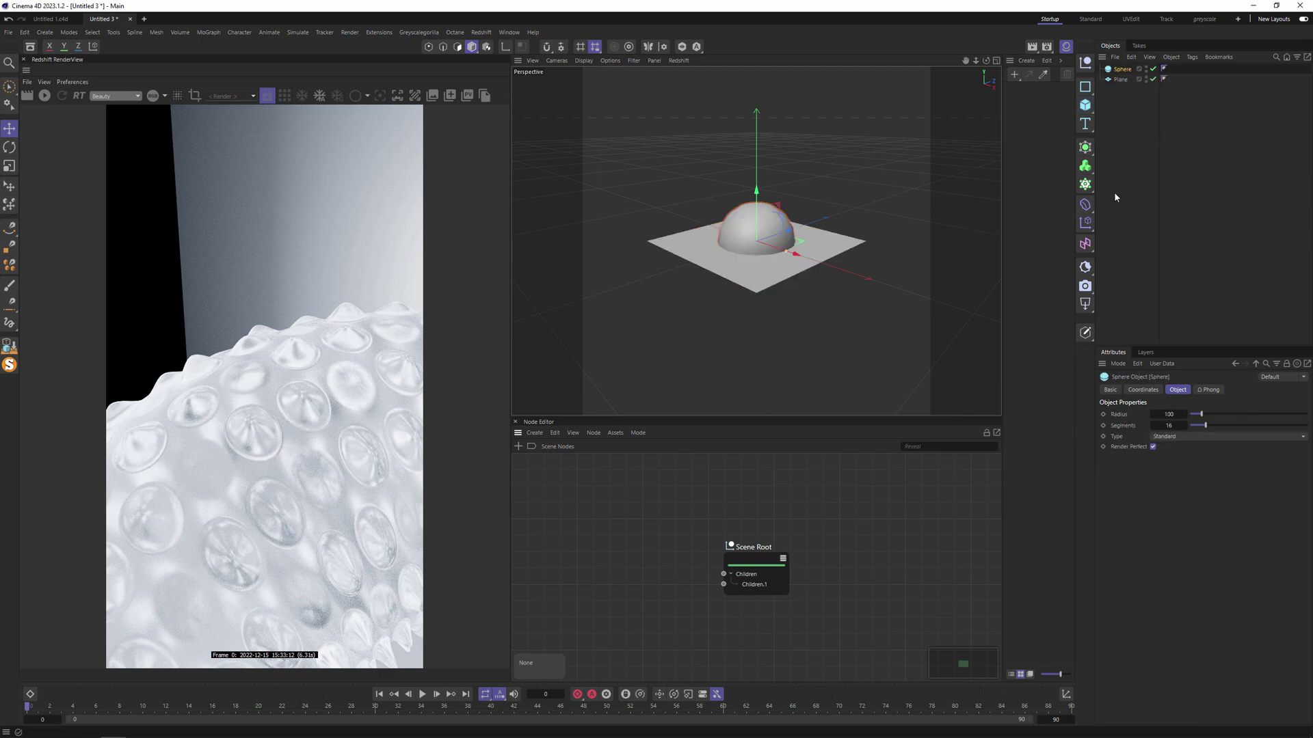
pyautogui.keyDown('alt'); pyautogui.click(1085, 185); pyautogui.keyUp('alt')
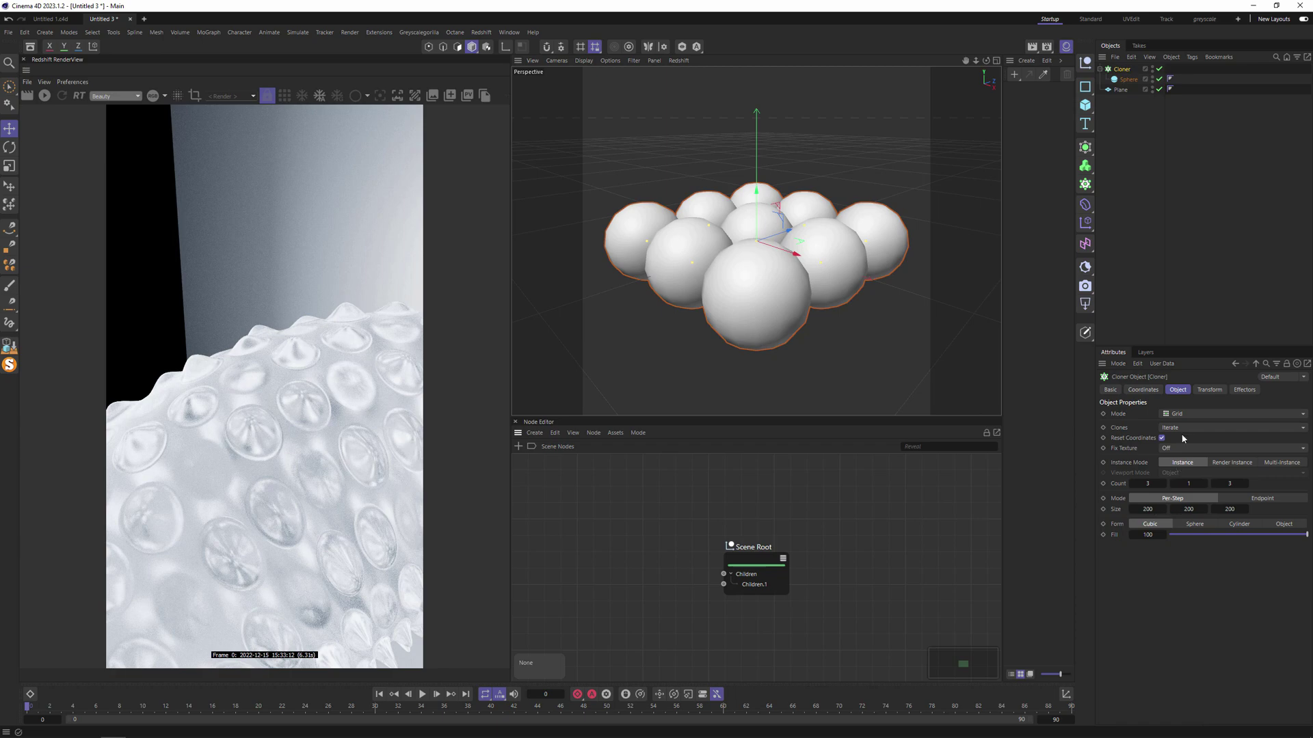
pyautogui.click(1195, 415)
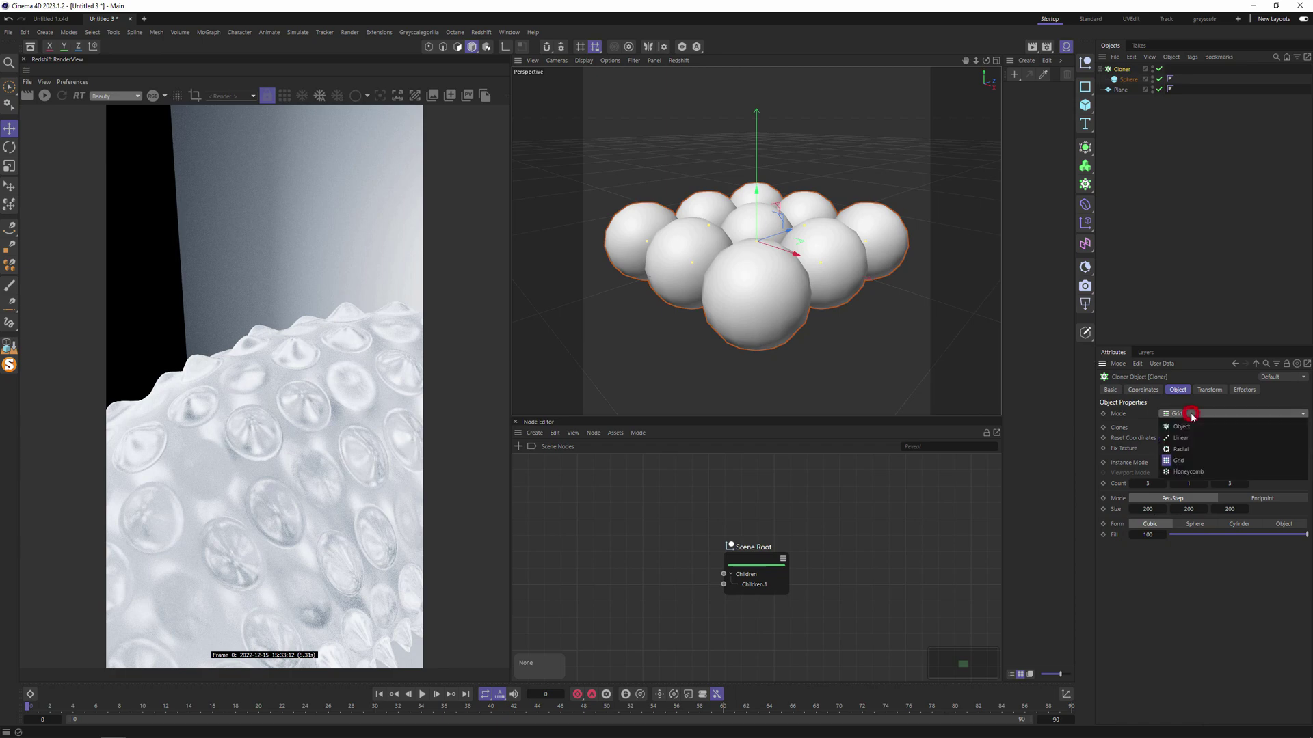
pyautogui.click(1196, 474)
# Switch to the top view and set the cloner's Size Width to 100
pyautogui.middleClick(976, 246)
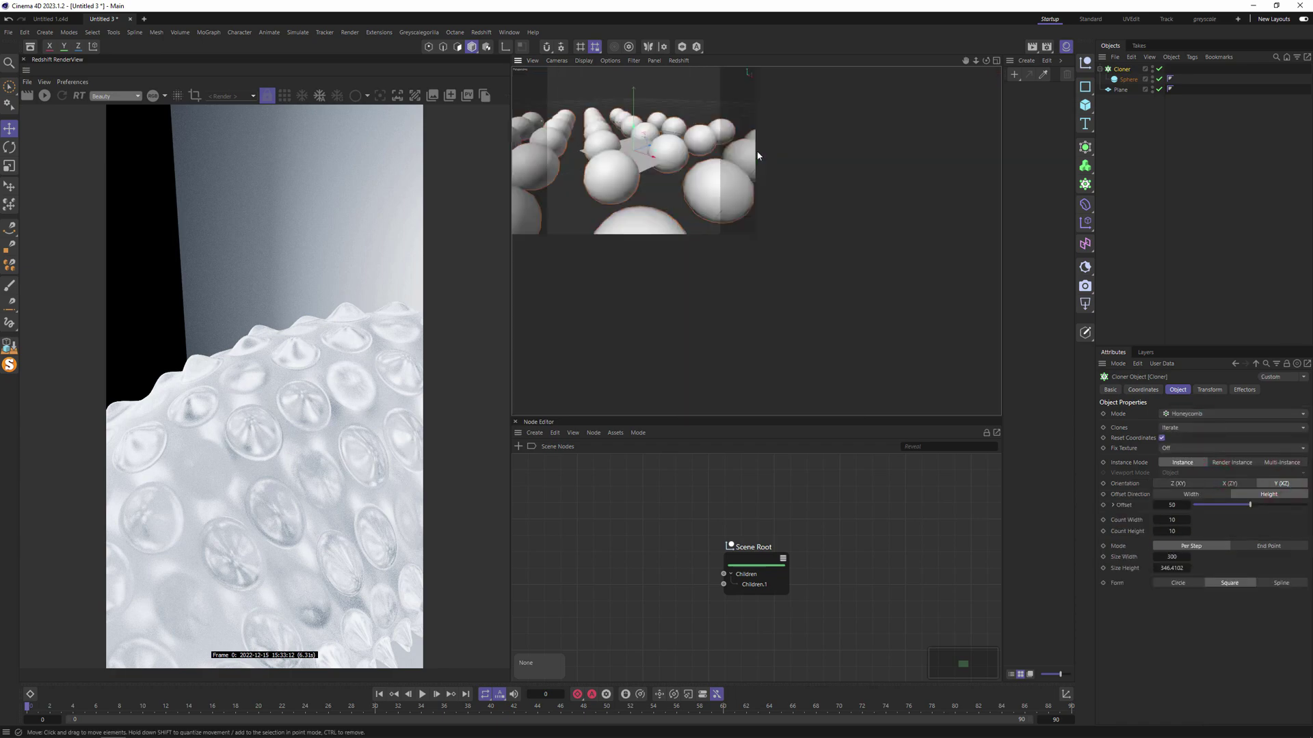
pyautogui.middleClick(882, 177)
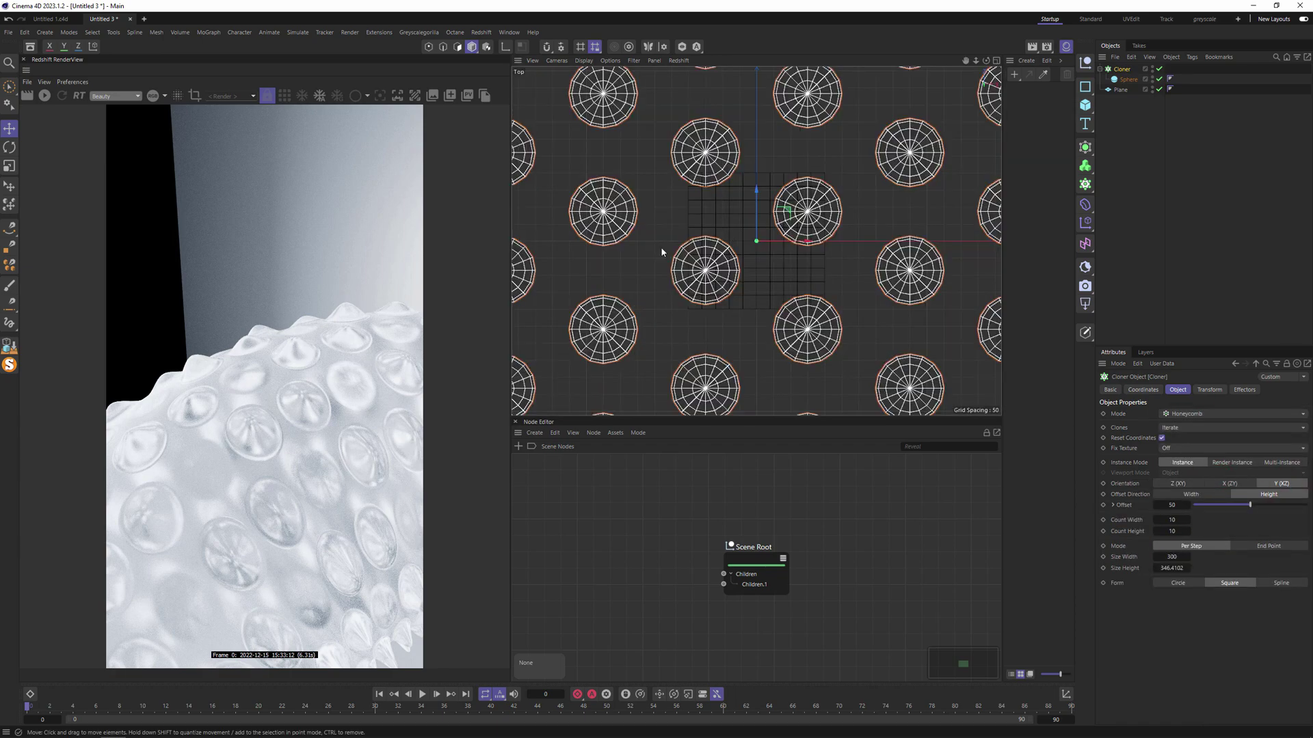
pyautogui.press('Return')
# Try dividing the cloner's Size Height by 3, then undo the change
pyautogui.click(1179, 569)
pyautogui.click(1184, 568)
pyautogui.write('/3')
pyautogui.press('Return')
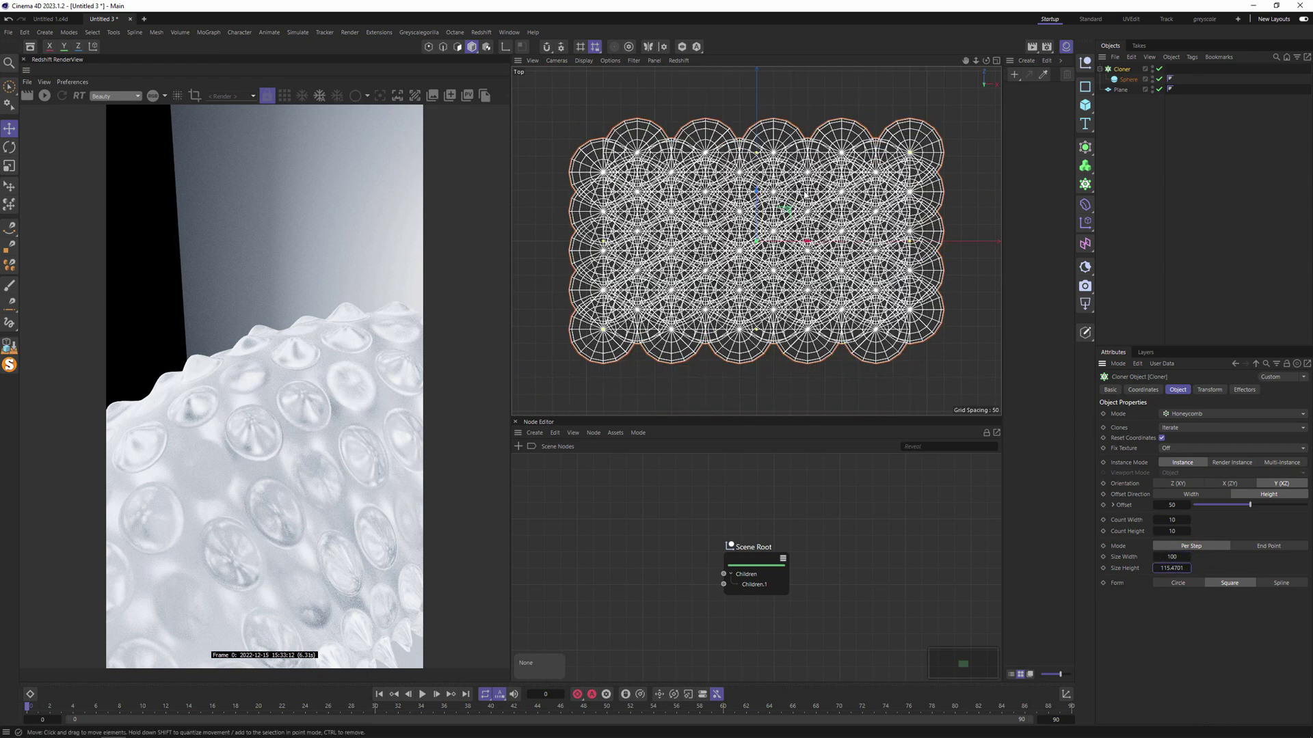
pyautogui.hotkey('ctrl', 'z')
# Create a Redshift camera from the top view without its Redshift camera tag and look through it
pyautogui.scroll(10, 753, 182)
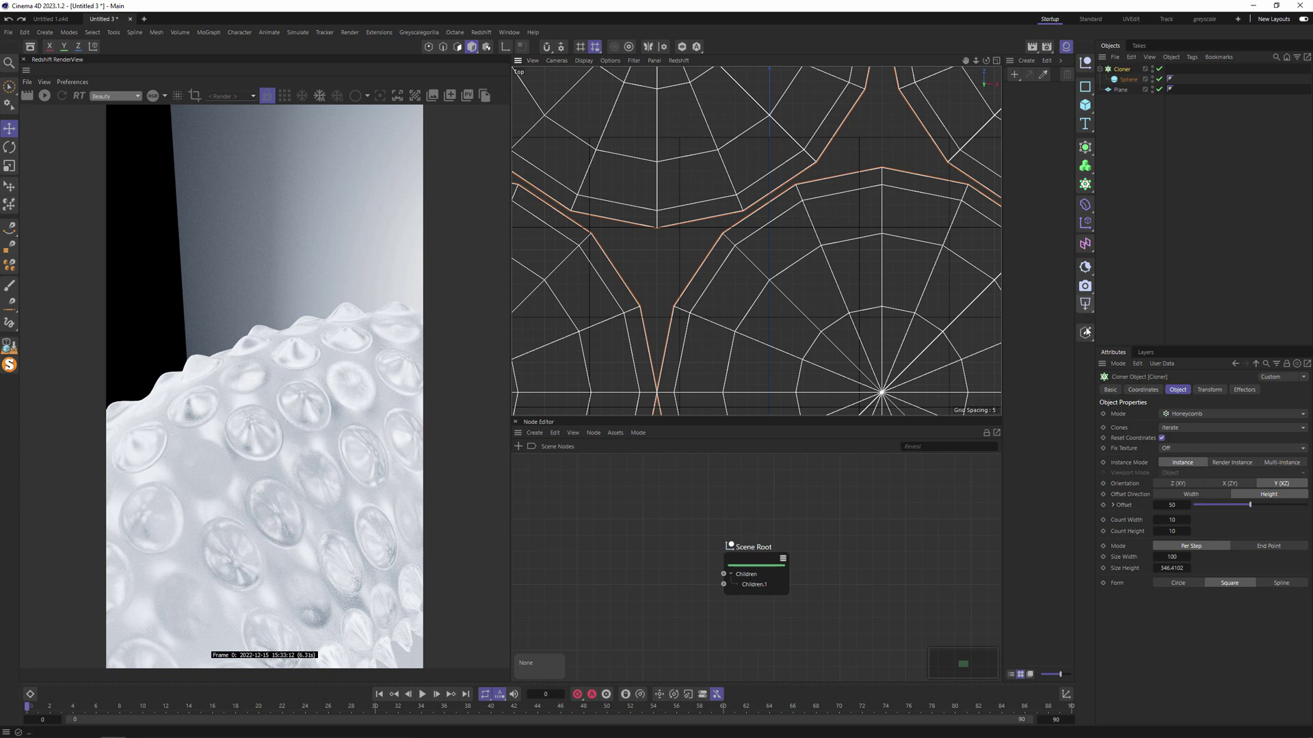
pyautogui.click(1085, 285)
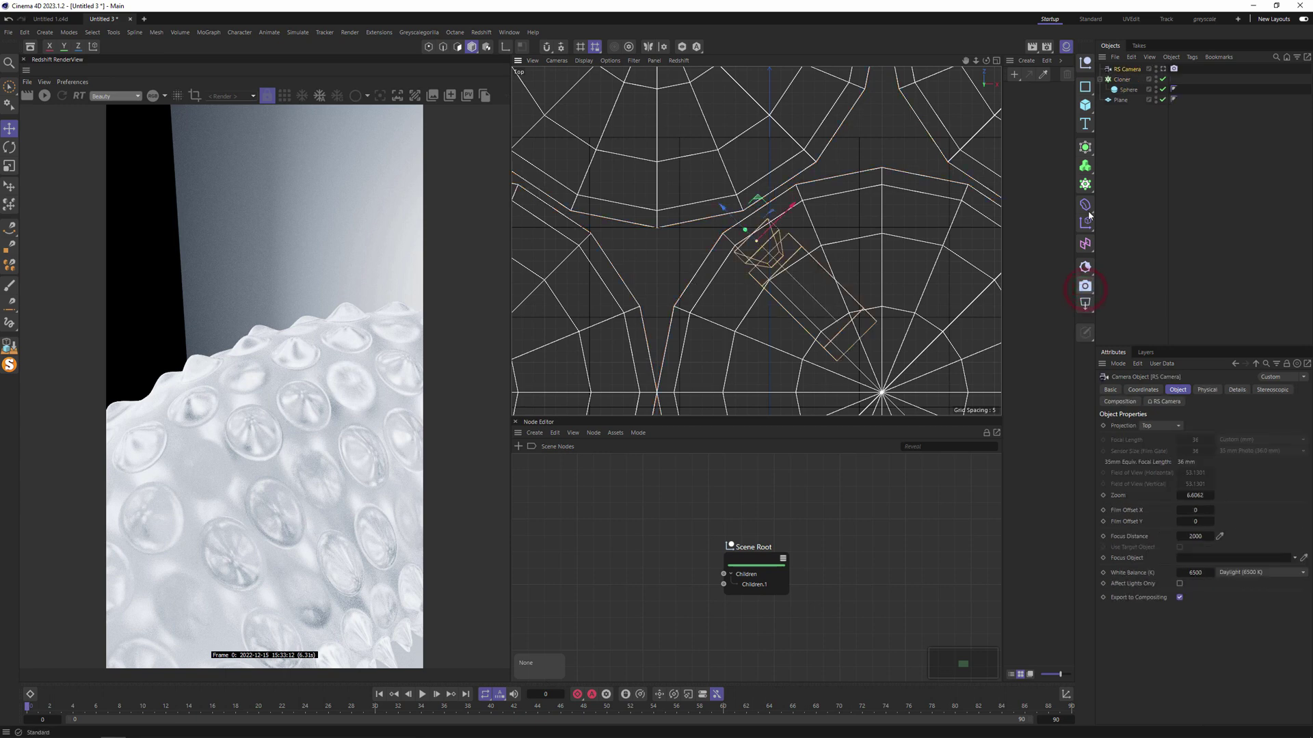
pyautogui.click(1173, 69)
pyautogui.press('Delete')
pyautogui.click(1161, 69)
pyautogui.click(1129, 69)
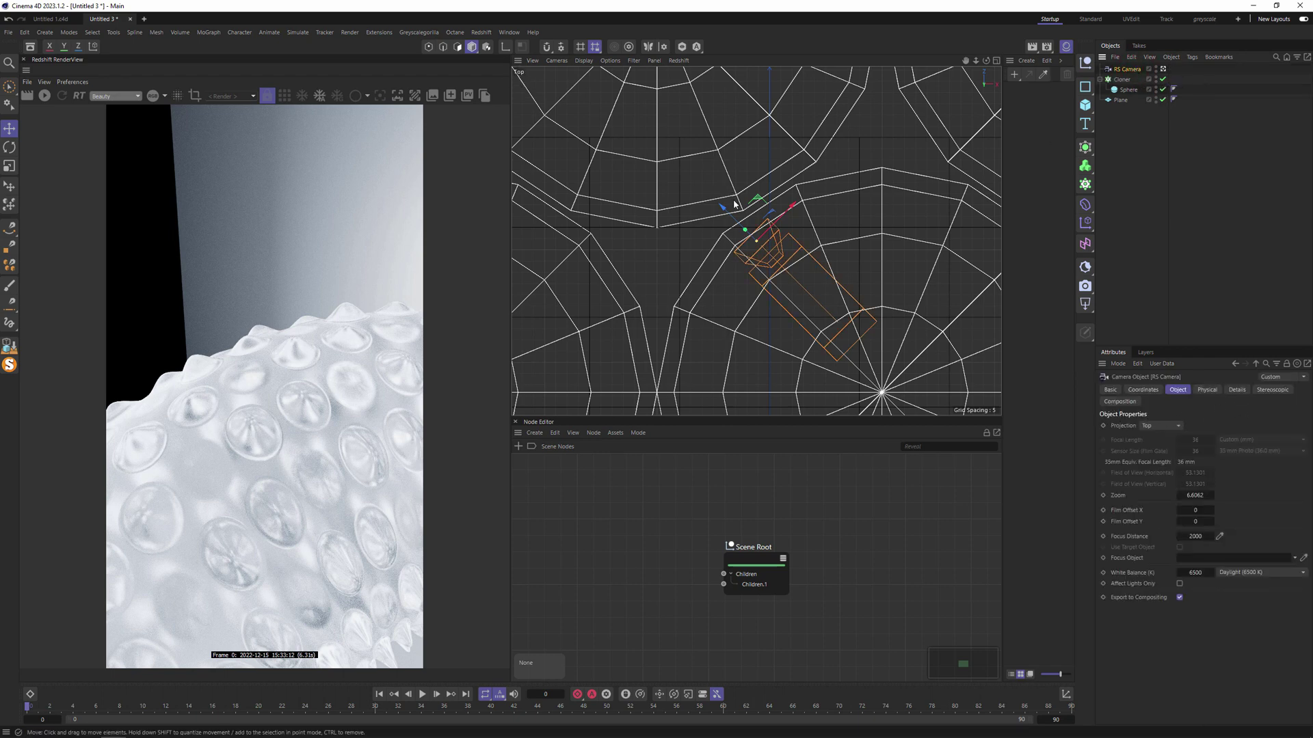
# Frame the whole plane in the camera's top view
pyautogui.middleClick(683, 185)
pyautogui.middleClick(601, 168)
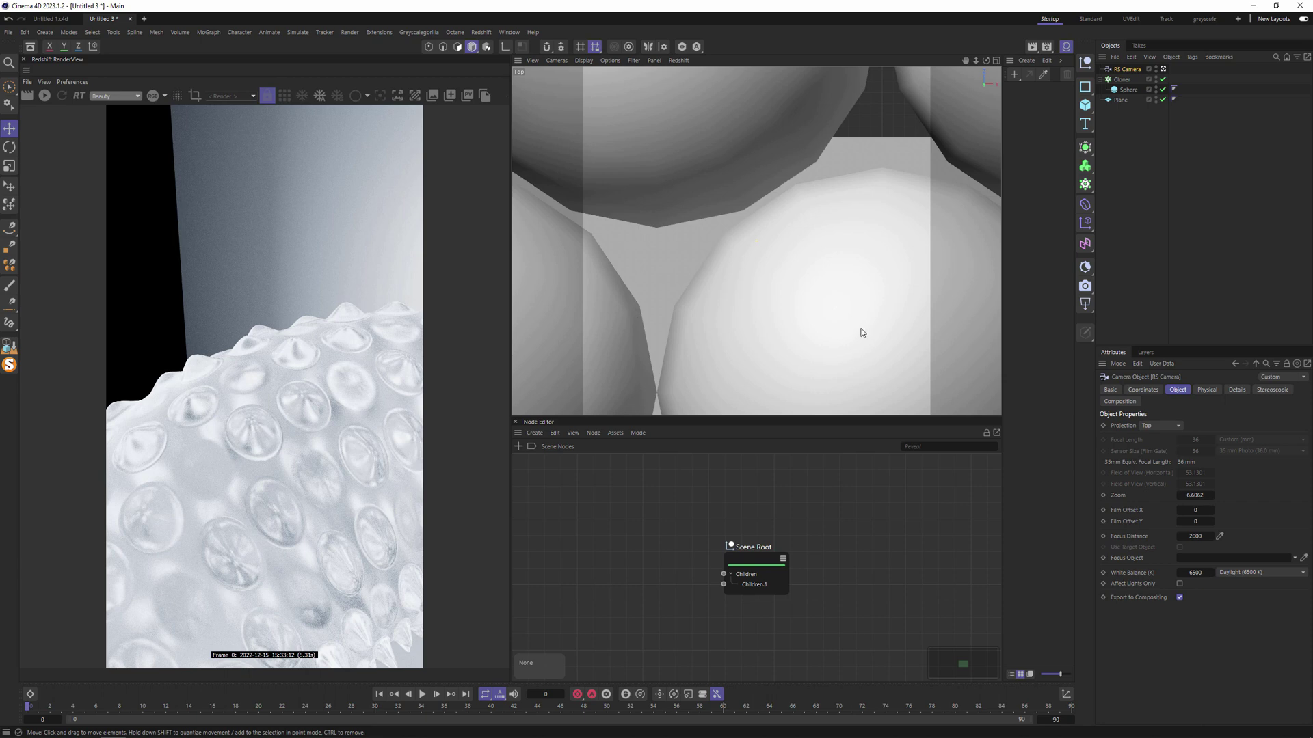
pyautogui.moveTo(976, 61)
pyautogui.mouseDown()
pyautogui.moveTo(561, 411)
pyautogui.moveTo(617, 388)
pyautogui.moveTo(984, 65)
pyautogui.mouseUp()
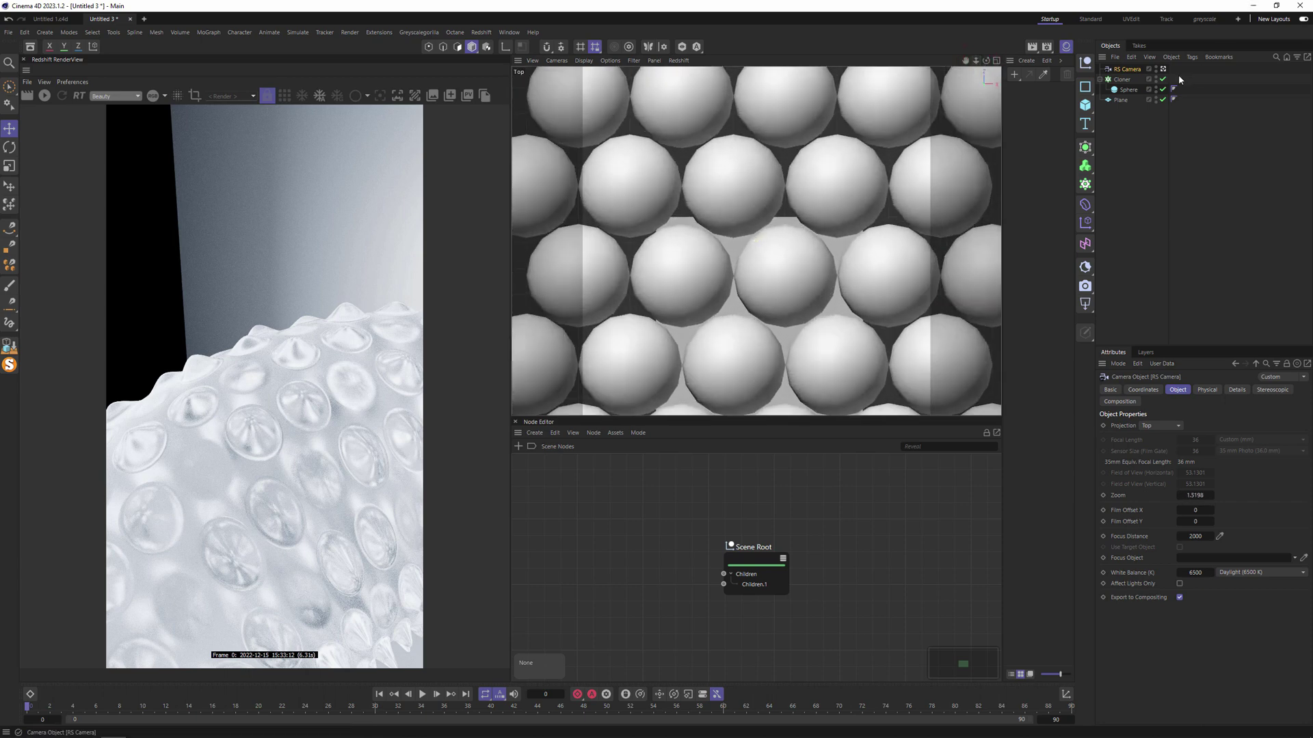
pyautogui.click(1121, 100)
pyautogui.press('o')
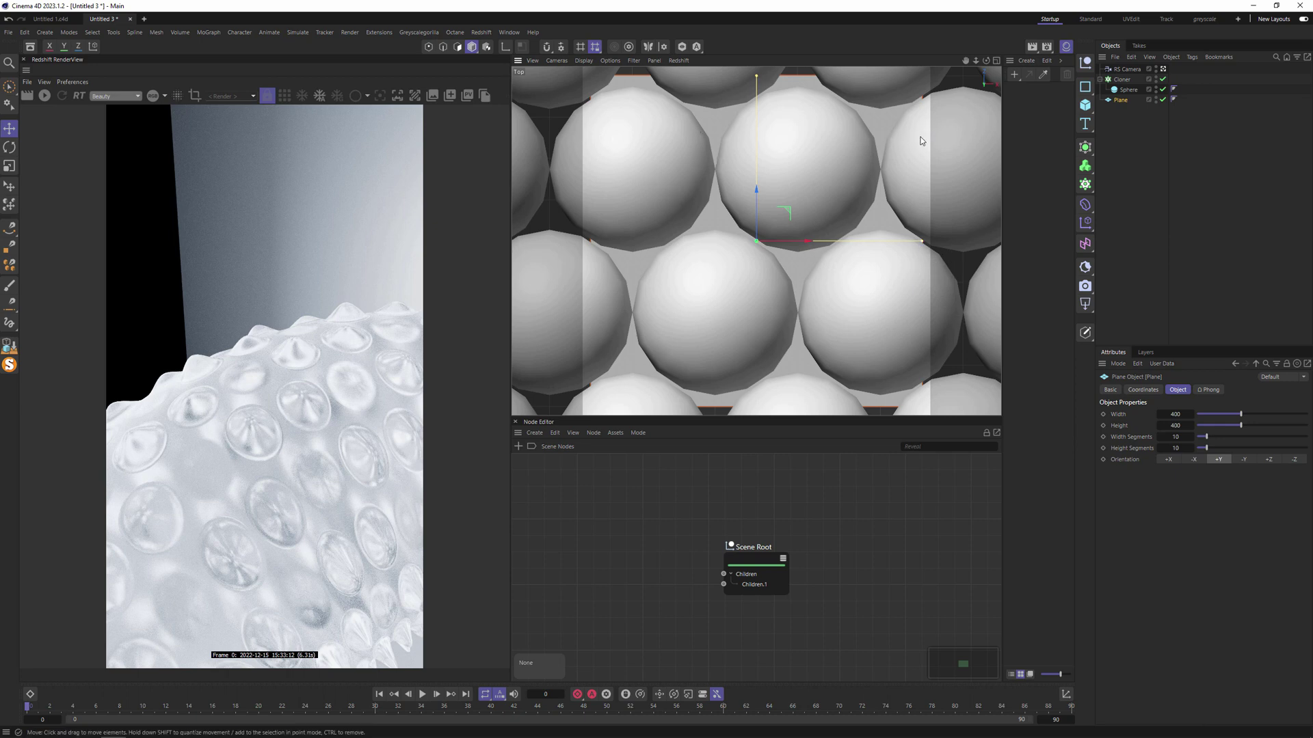
# Set the honeycomb cloner's Count Height to 3, trying other row counts to compare the sphere alignment
pyautogui.click(1121, 80)
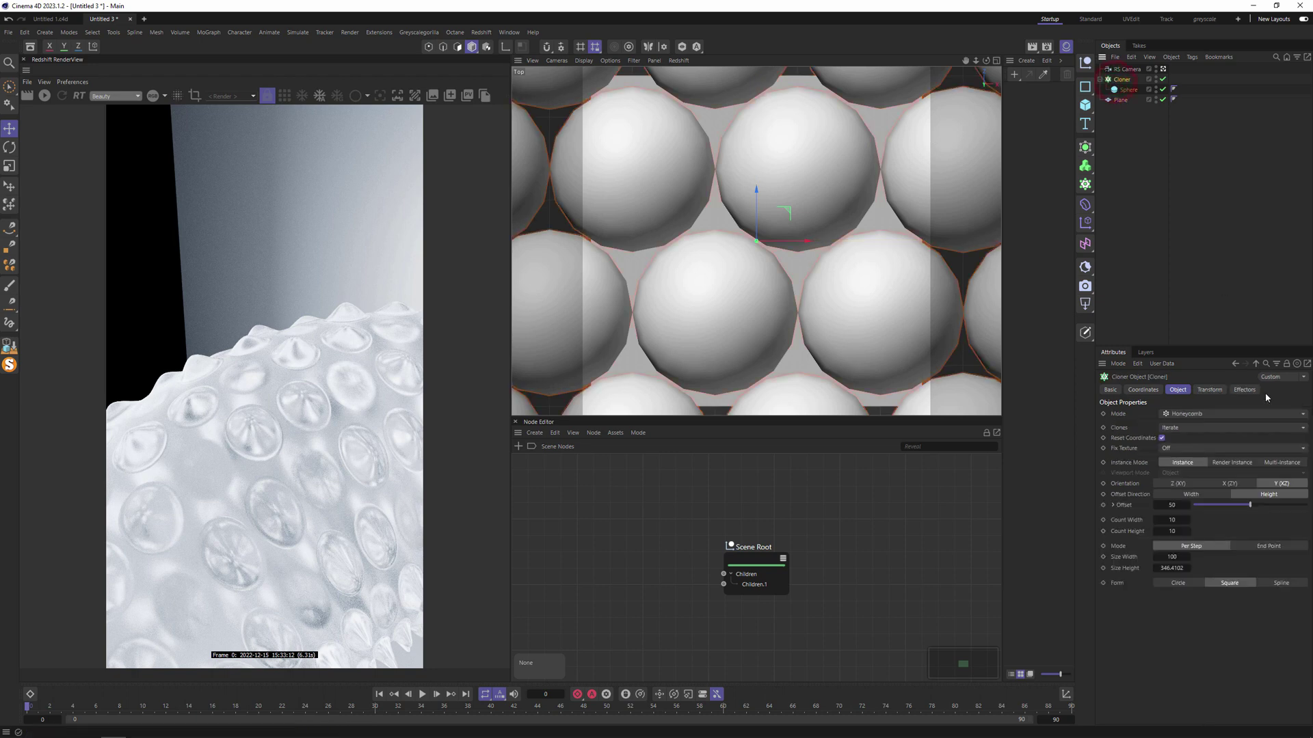
pyautogui.click(1188, 532)
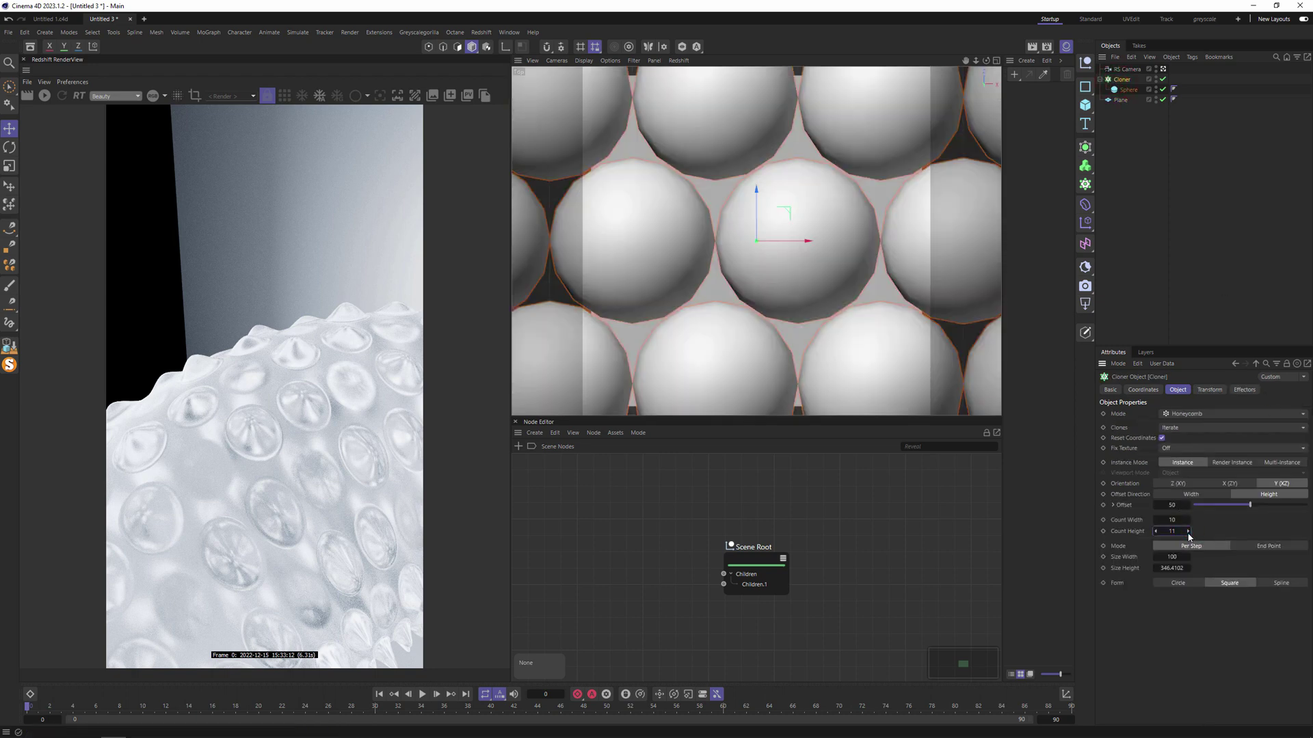
pyautogui.click(1188, 533)
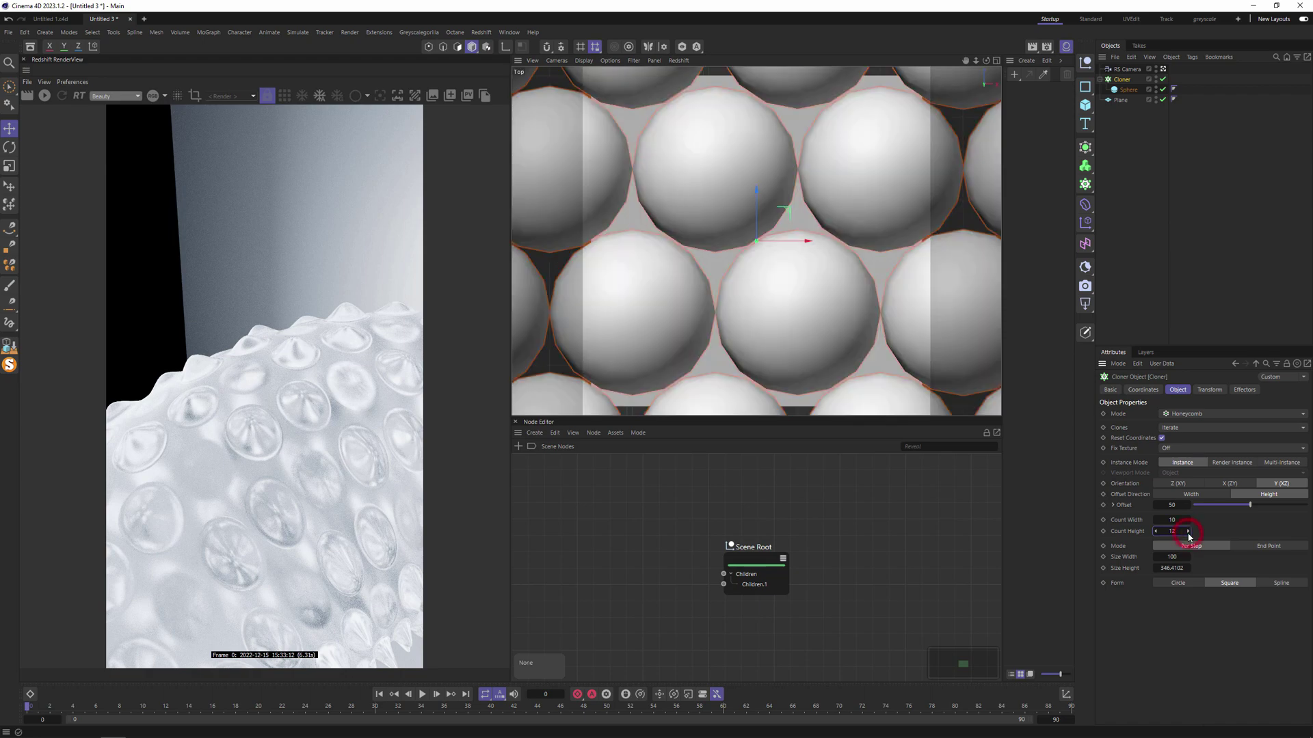
pyautogui.click(1155, 532)
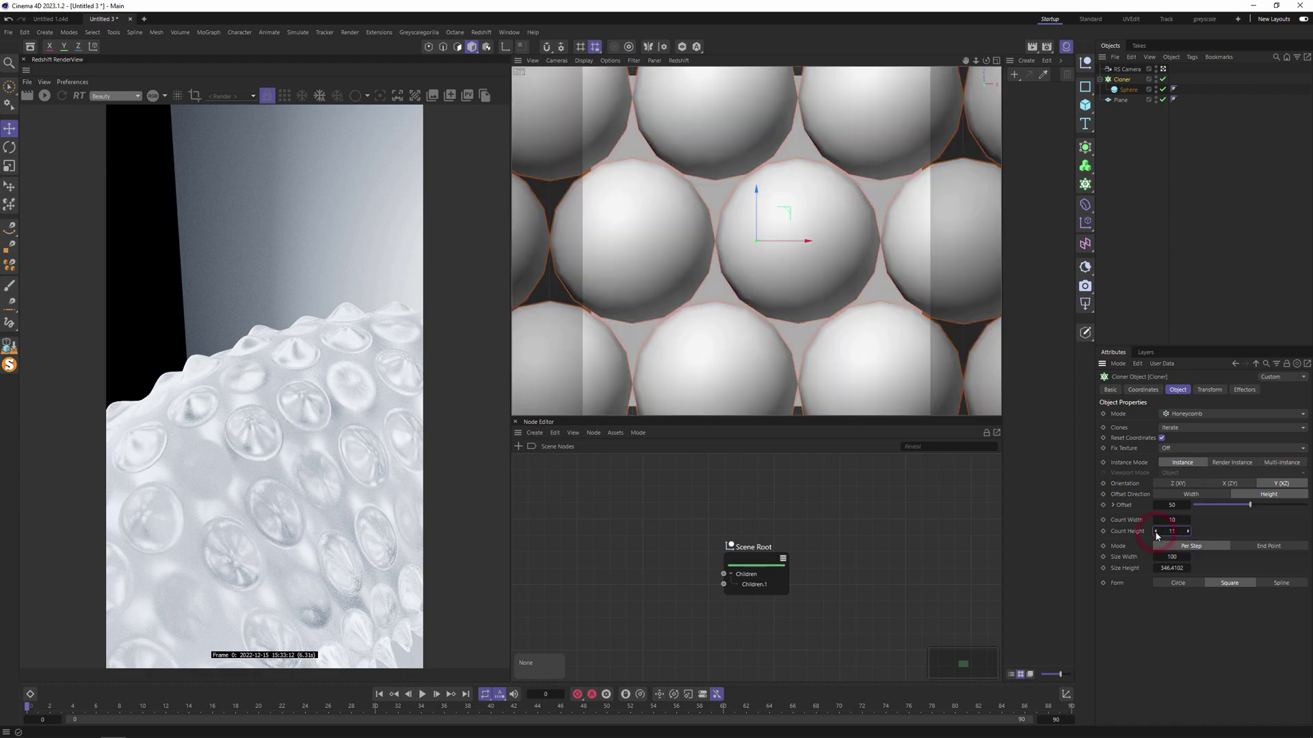
pyautogui.click(1156, 532)
pyautogui.click(1155, 532)
pyautogui.click(1155, 532)
pyautogui.click(1156, 532)
pyautogui.moveTo(1156, 535); pyautogui.dragTo(1155, 536)
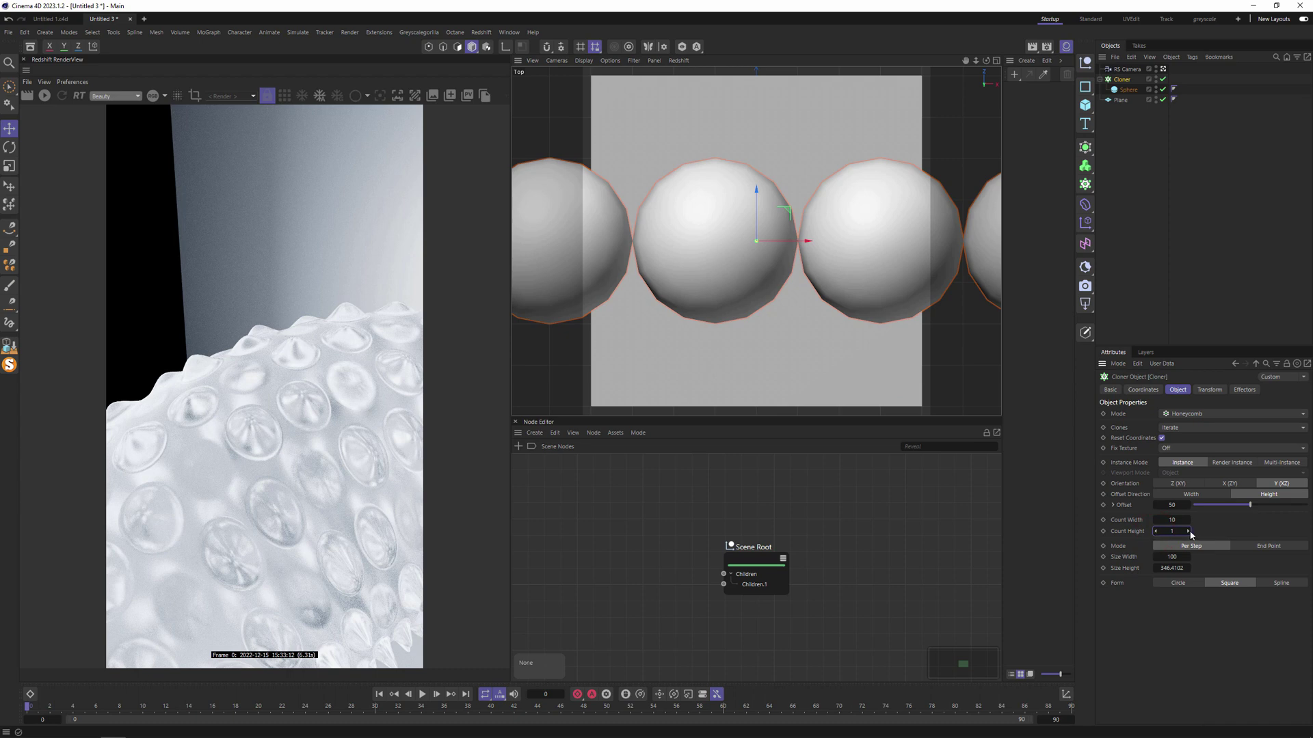
pyautogui.click(1188, 532)
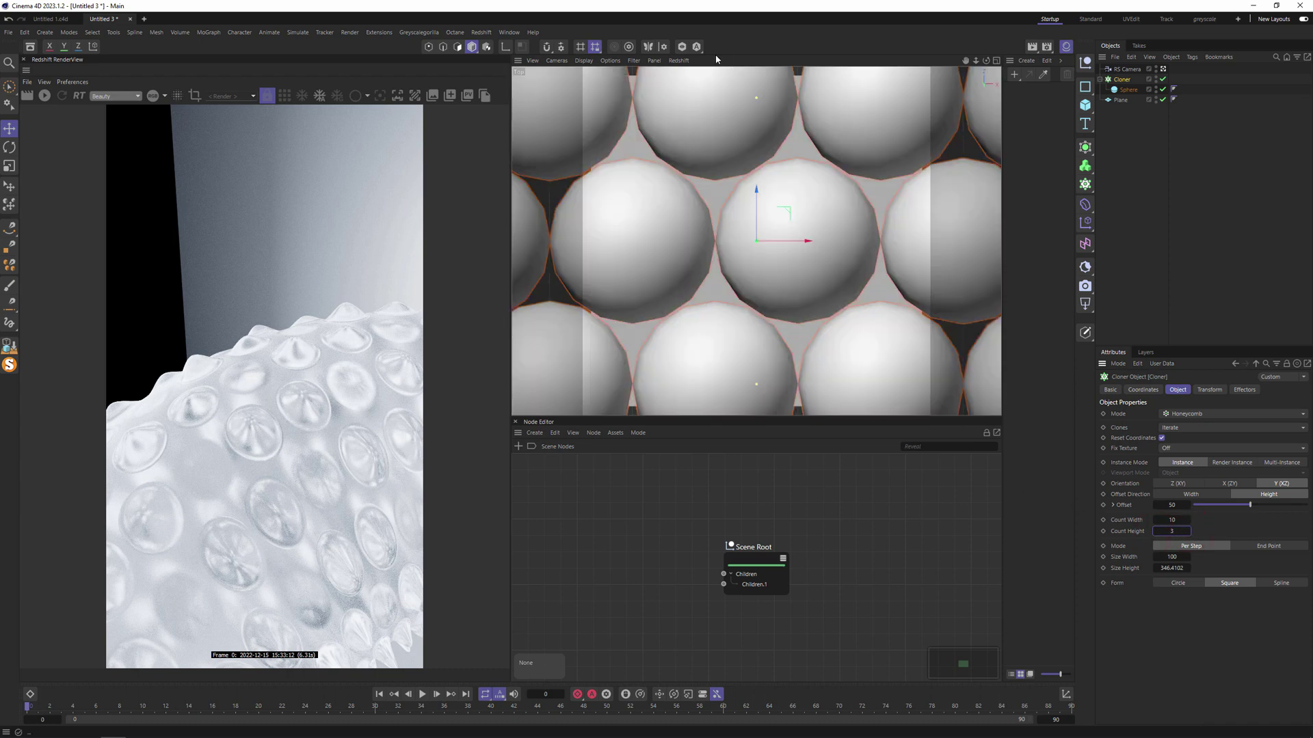
# Set the cloned sphere's Segments to 8, with wireframe lines shown over the shaded view
pyautogui.click(1126, 69)
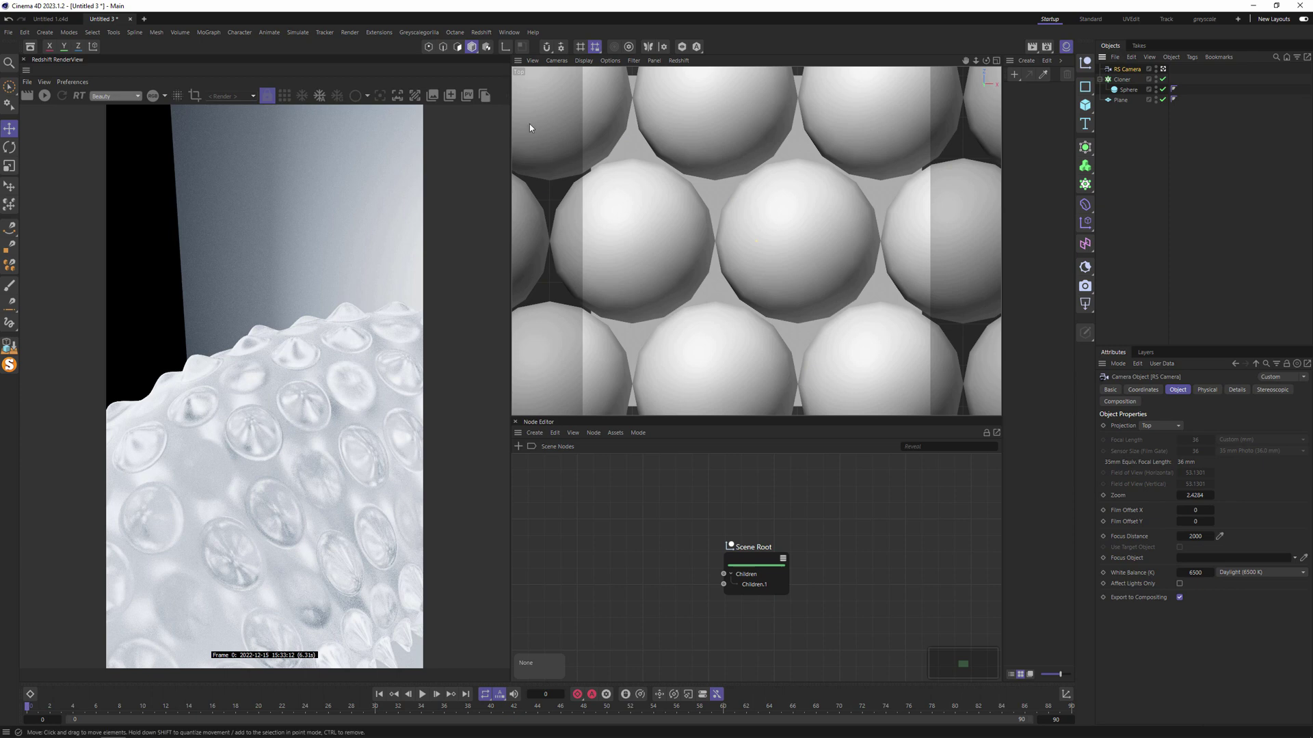
pyautogui.click(741, 108)
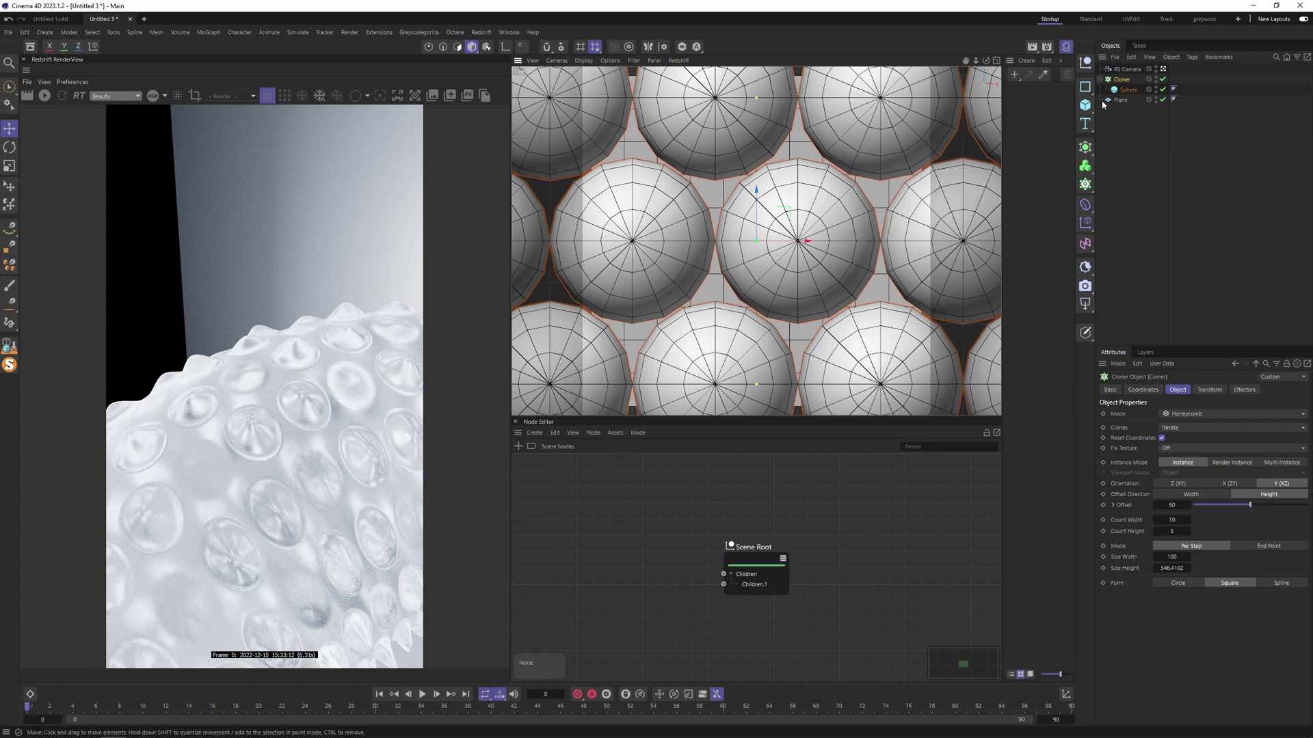
pyautogui.click(1128, 89)
pyautogui.doubleClick(1169, 426)
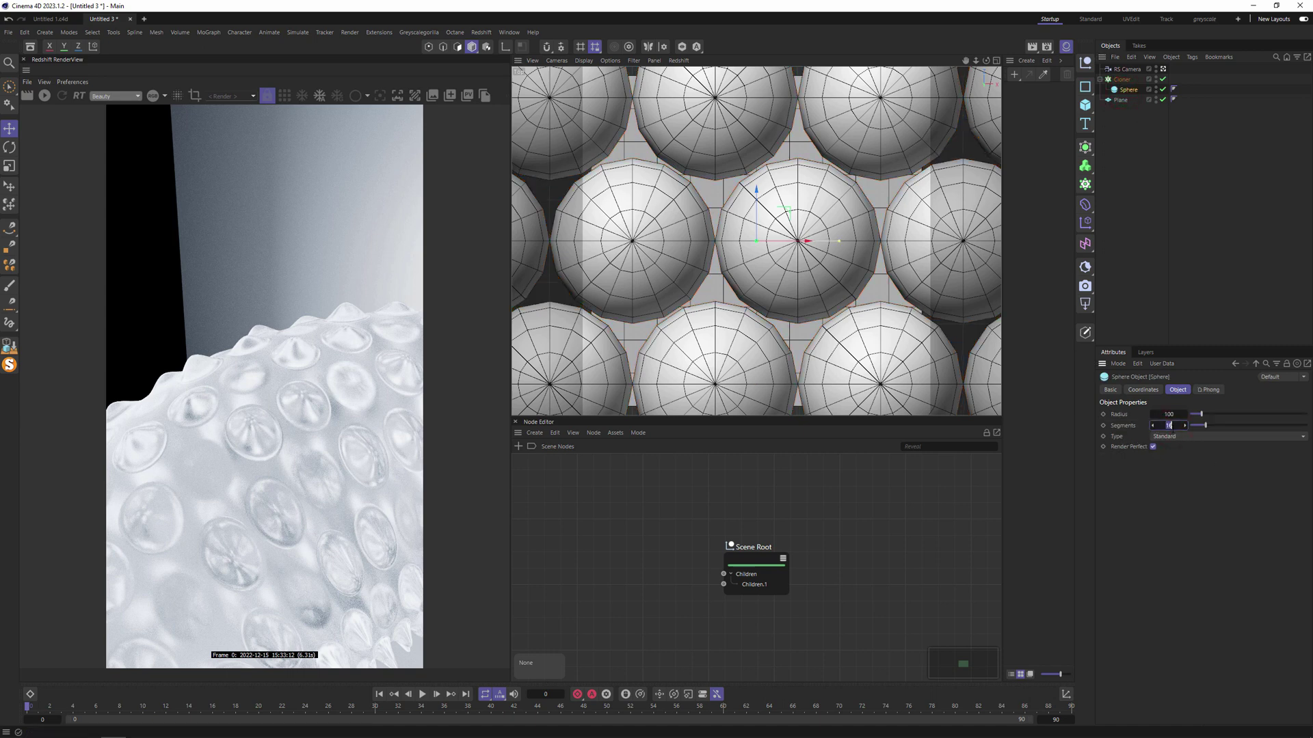
pyautogui.write('8')
pyautogui.press('Return')
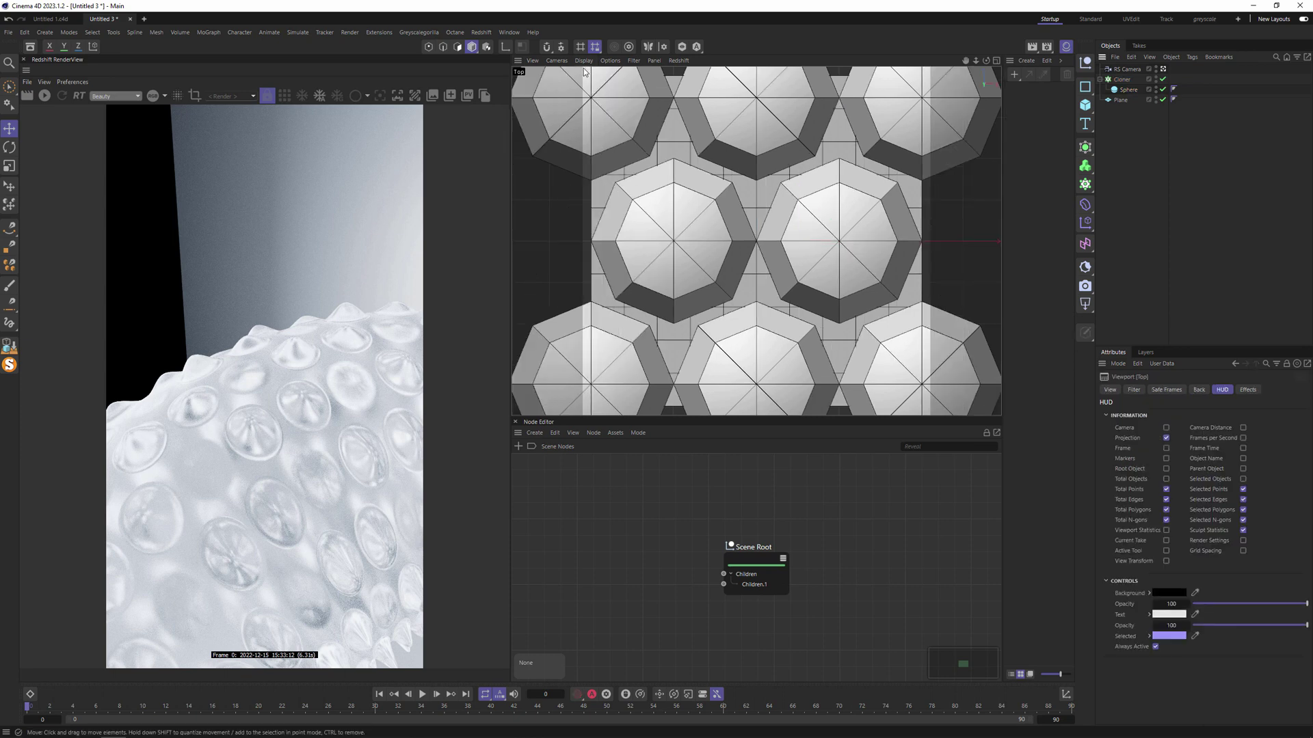
# Set the camera's Zoom to 2.55 so the plane fills the square render frame
pyautogui.click(1126, 69)
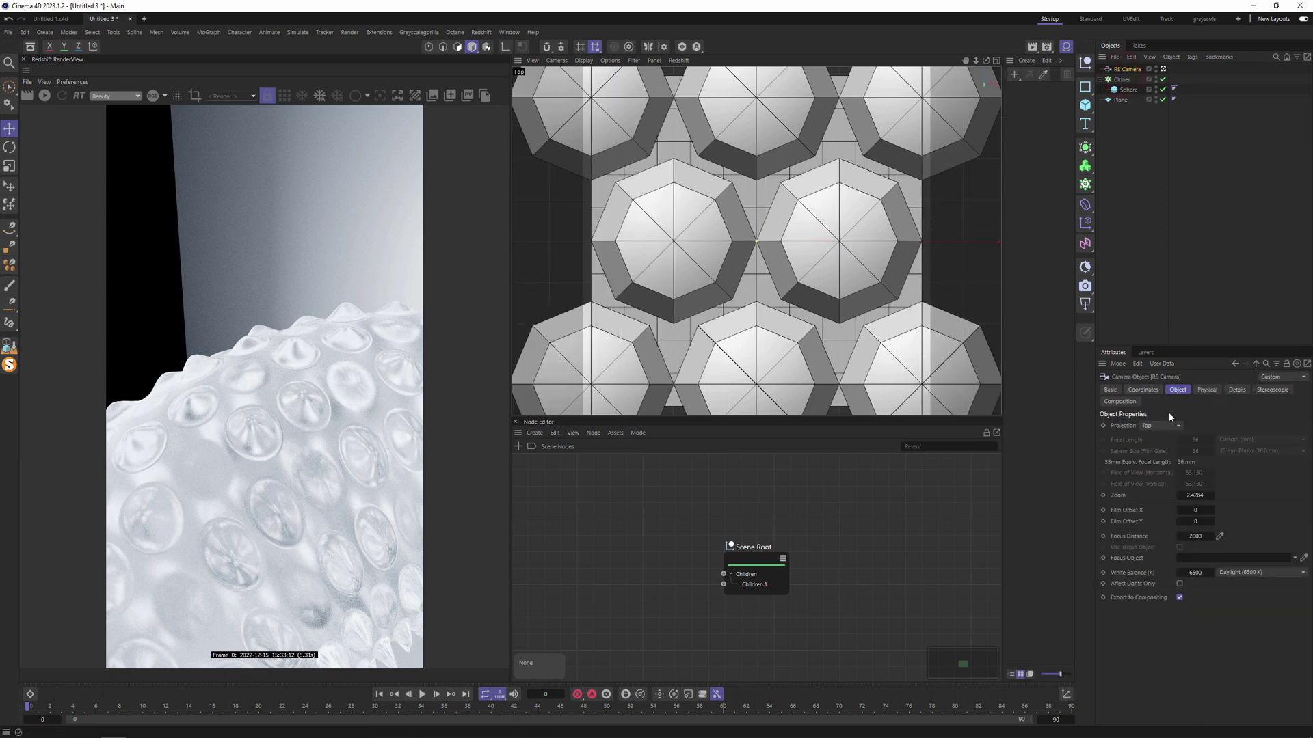
pyautogui.click(1212, 495)
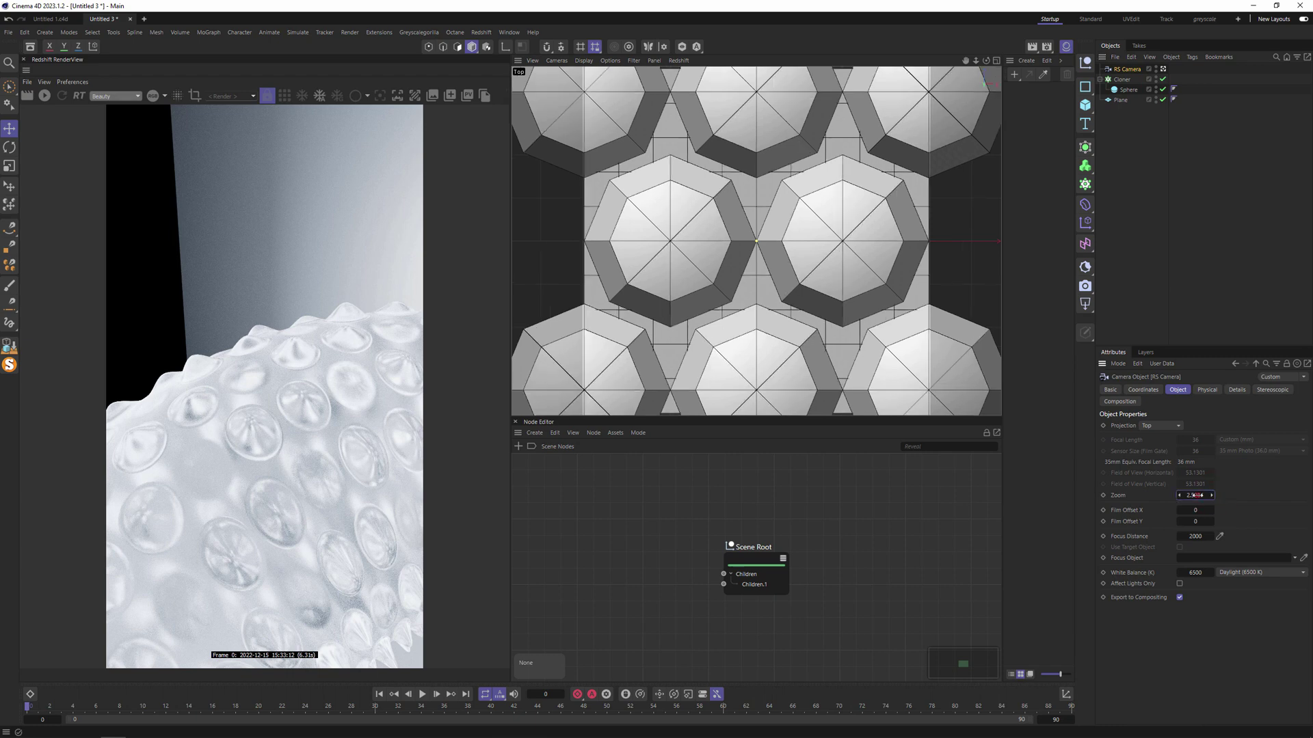
pyautogui.click(1196, 495)
pyautogui.moveTo(1197, 495); pyautogui.dragTo(1250, 504)
pyautogui.press('BackSpace')
pyautogui.press('Return')
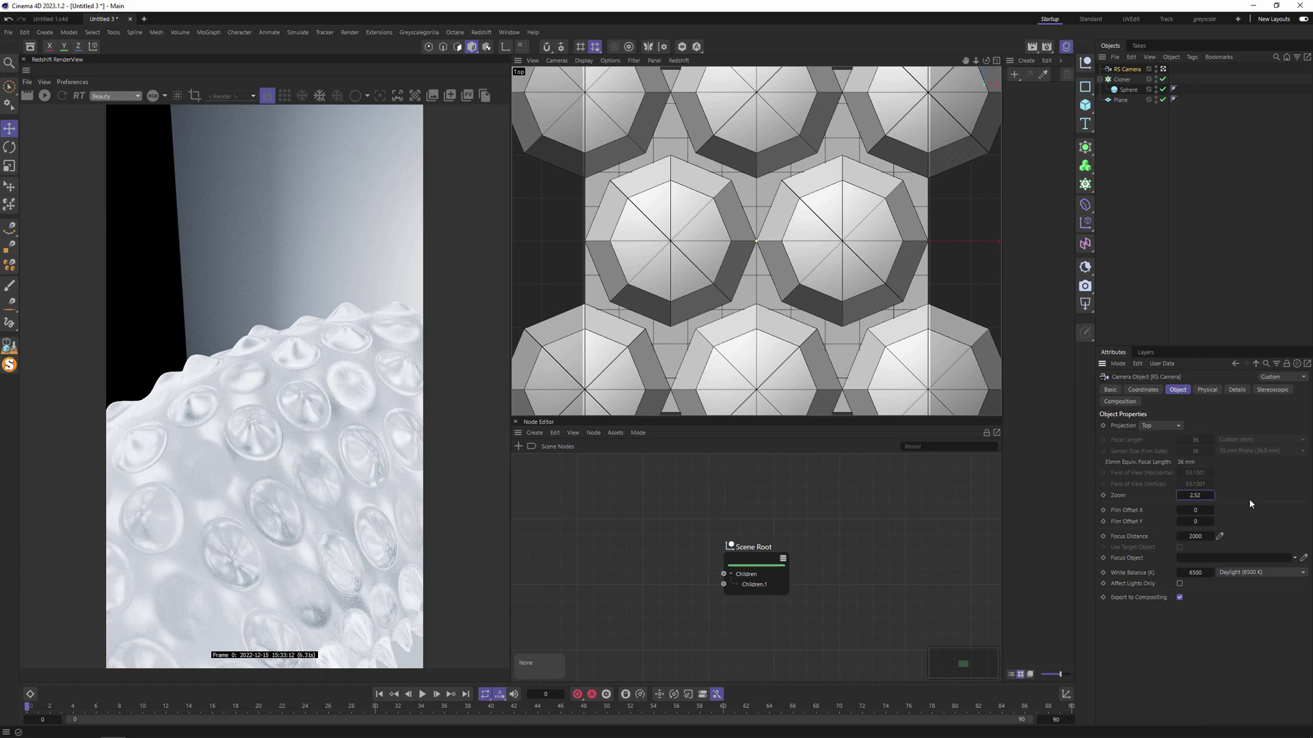
pyautogui.click(1213, 496)
pyautogui.click(1213, 496)
pyautogui.click(1212, 495)
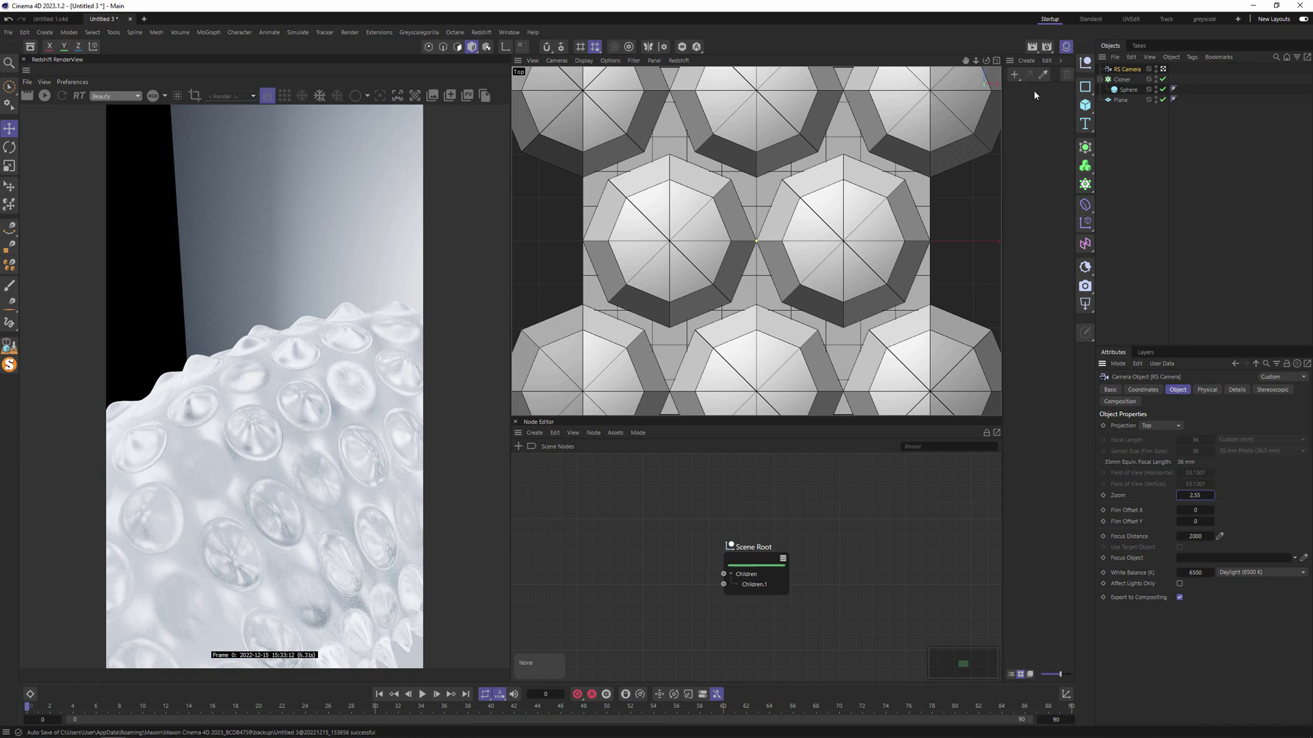
# Increase the cloner's Size Height to 401.4102 to spread the sphere rows vertically
pyautogui.click(1113, 79)
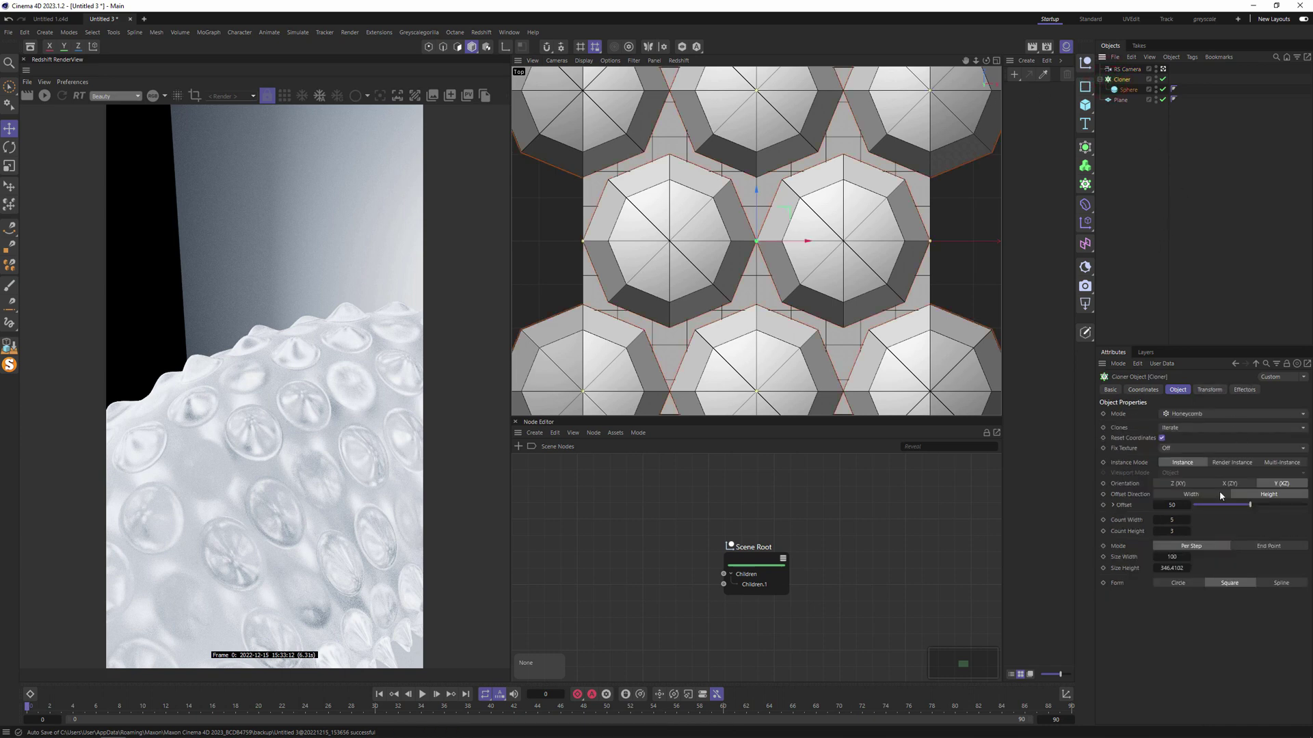
pyautogui.click(1188, 568)
pyautogui.moveTo(1188, 568); pyautogui.dragTo(1187, 574)
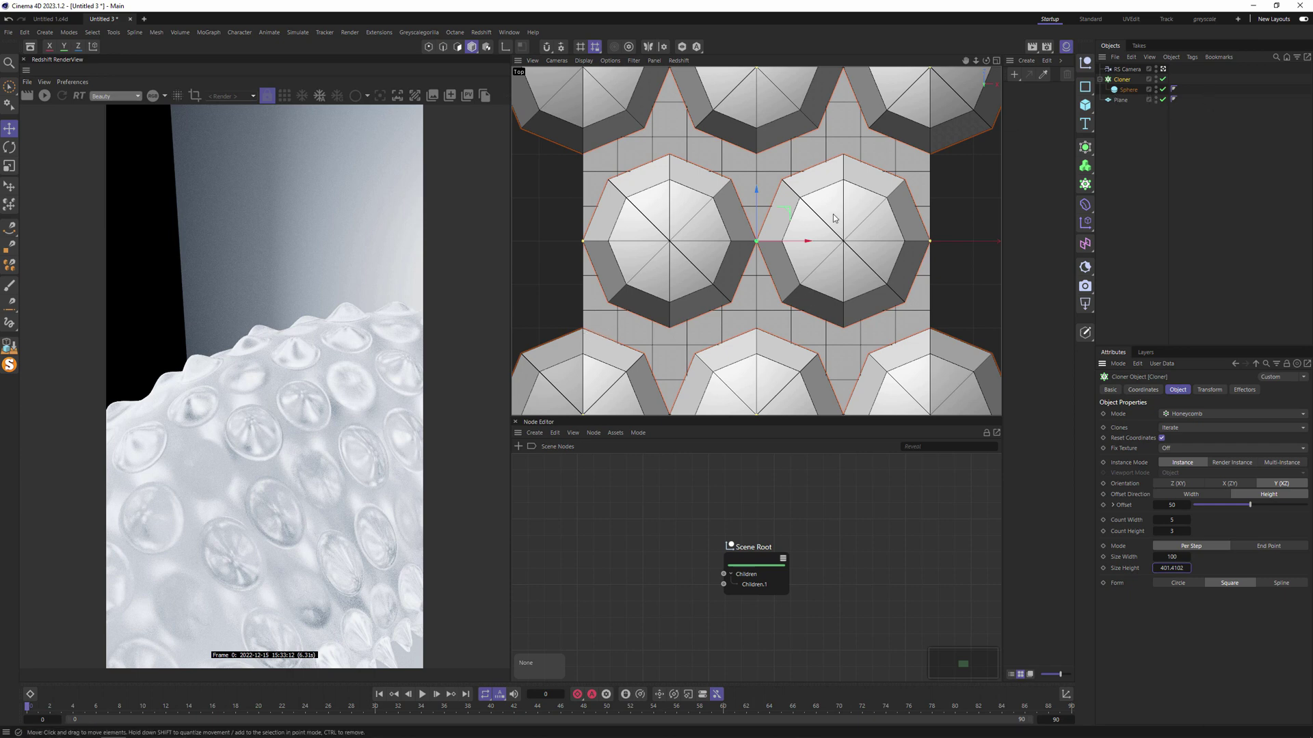
# Set the cloned sphere's Radius to 90 and its Segments to 64
pyautogui.click(1128, 89)
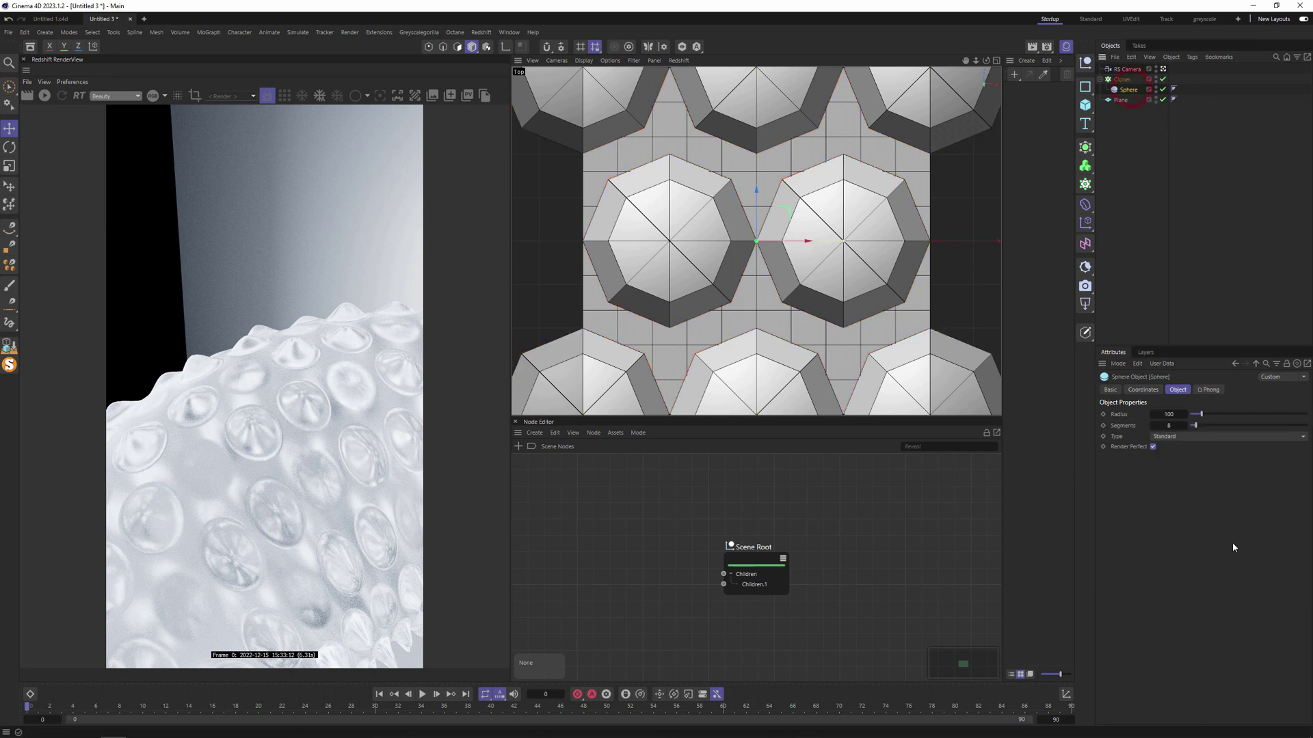
pyautogui.click(1171, 414)
pyautogui.write('90')
pyautogui.press('Return')
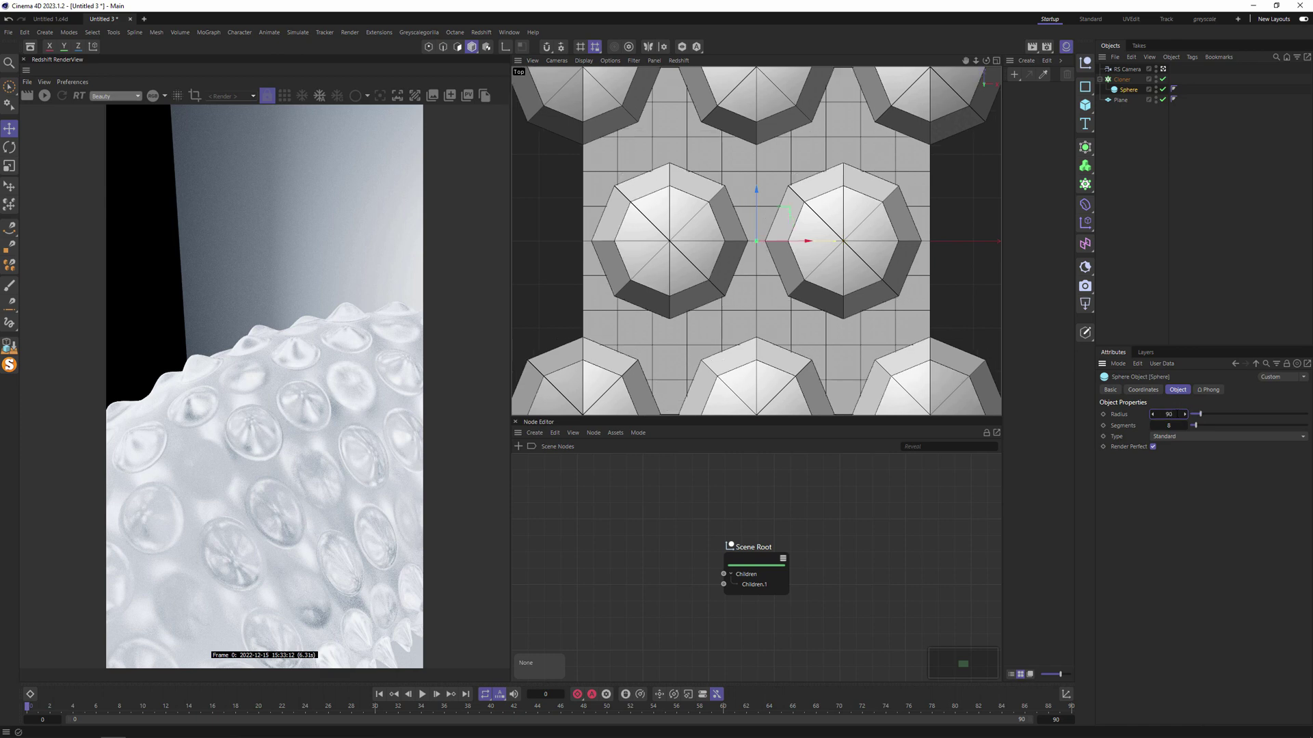
pyautogui.click(1171, 426)
pyautogui.write('64')
pyautogui.press('Return')
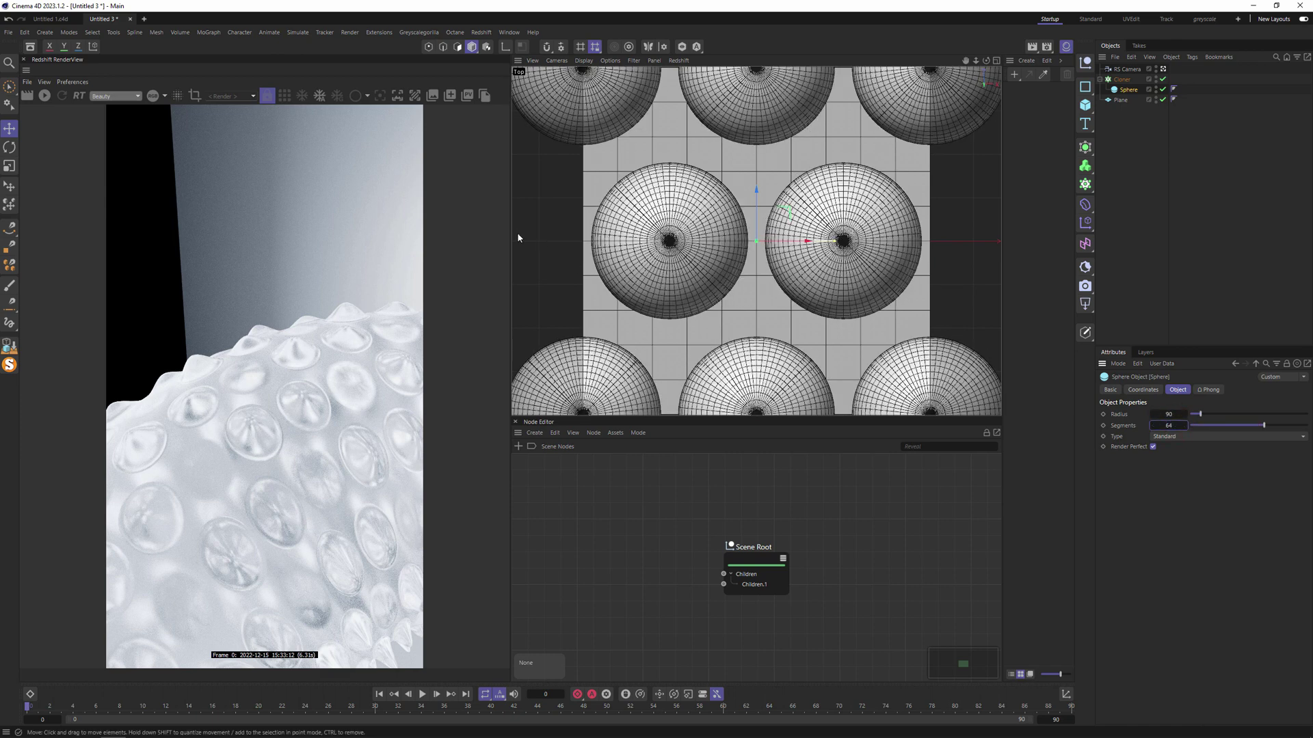
# Switch the project's renderer away from Redshift and replace the Redshift material with a new standard material
pyautogui.doubleClick(1026, 103)
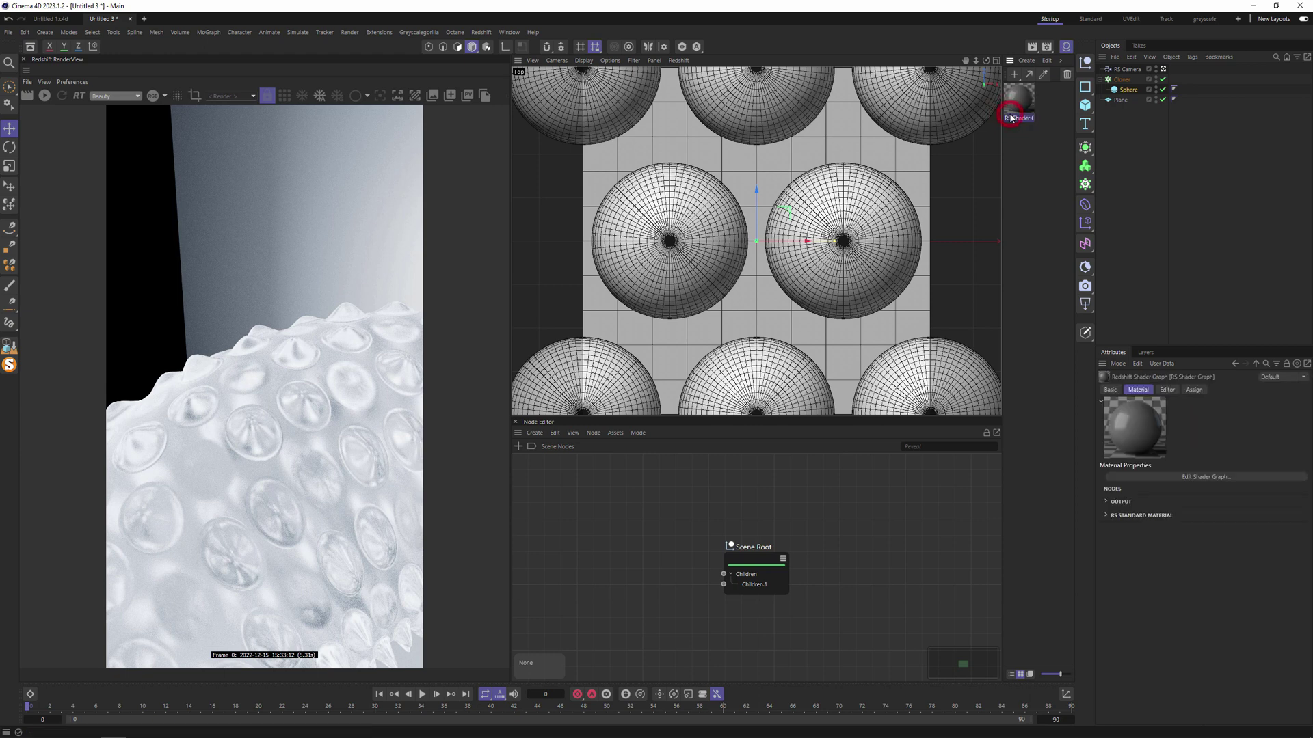
pyautogui.click(1049, 48)
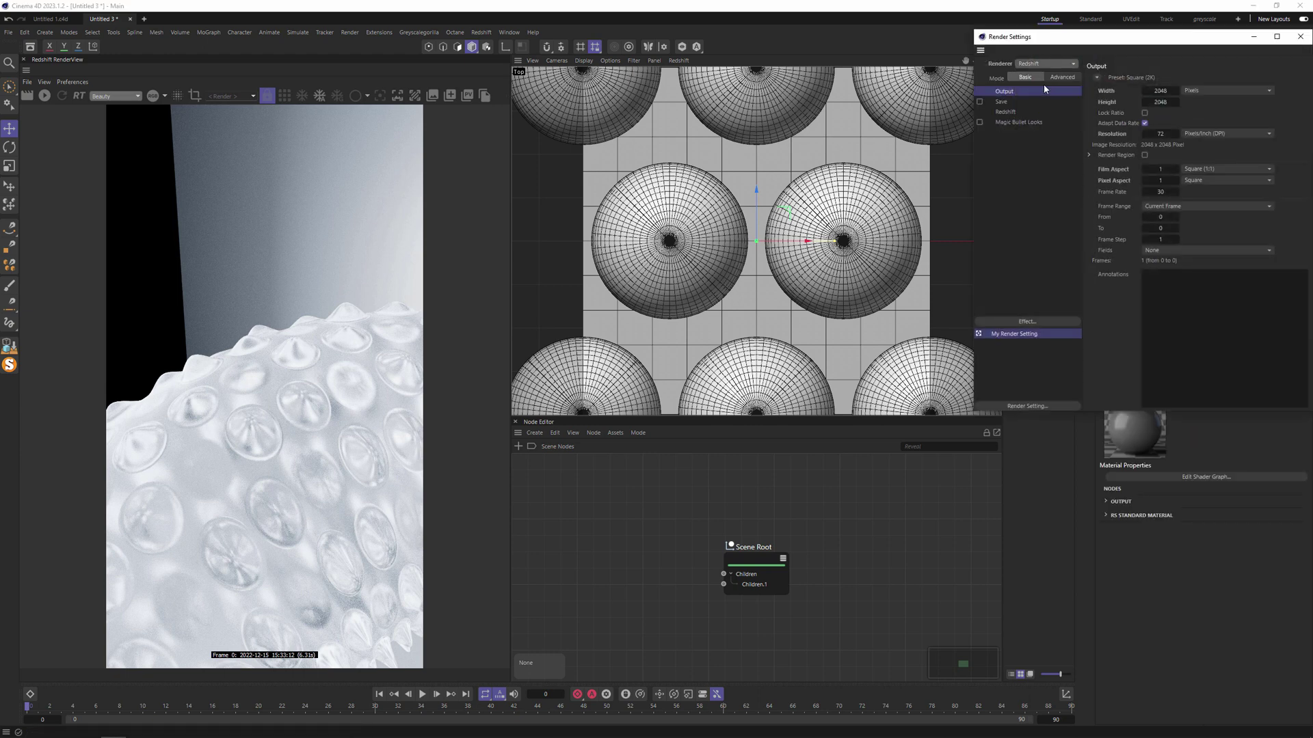
pyautogui.click(1300, 36)
pyautogui.doubleClick(1041, 182)
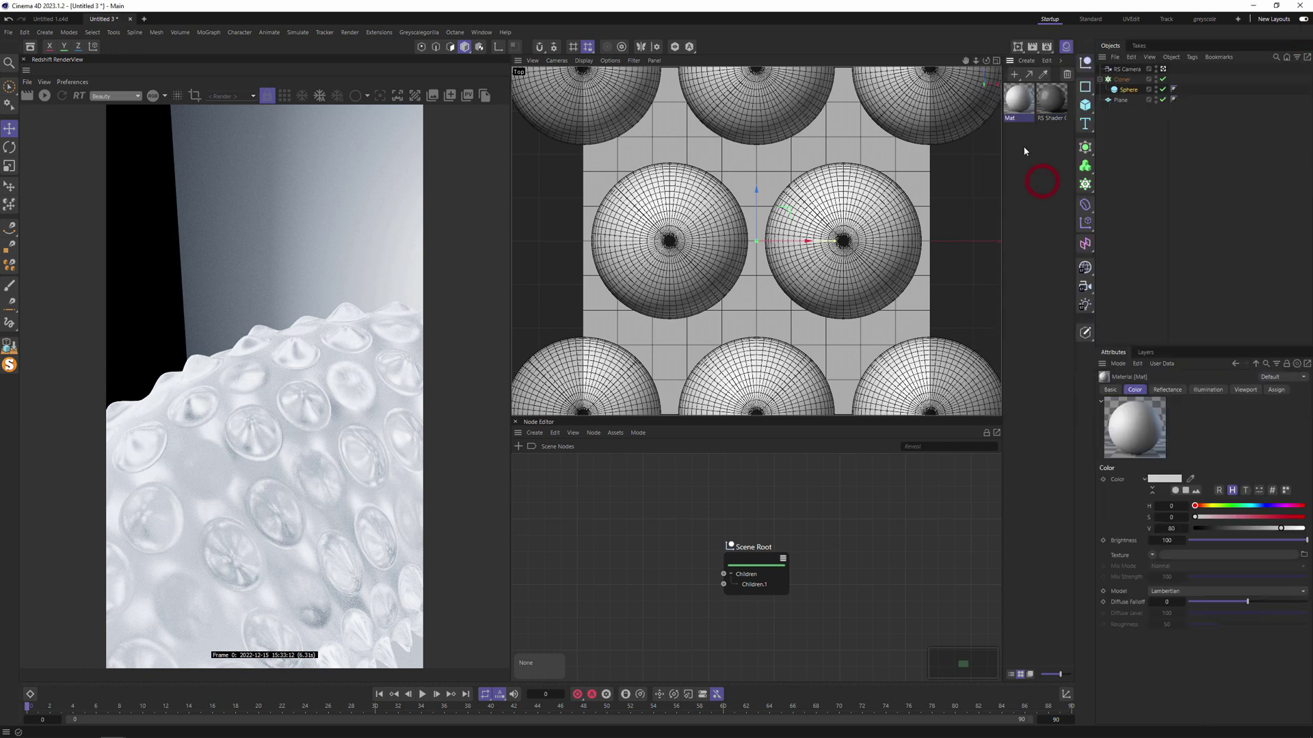
pyautogui.click(1040, 102)
pyautogui.press('Delete')
# Assign the standard material to both the cloner and the plane
pyautogui.moveTo(1014, 102)
pyautogui.mouseDown()
pyautogui.moveTo(1069, 109)
pyautogui.moveTo(1127, 79)
pyautogui.mouseUp()
pyautogui.moveTo(1018, 100); pyautogui.dragTo(1123, 102)
pyautogui.click(1121, 100)
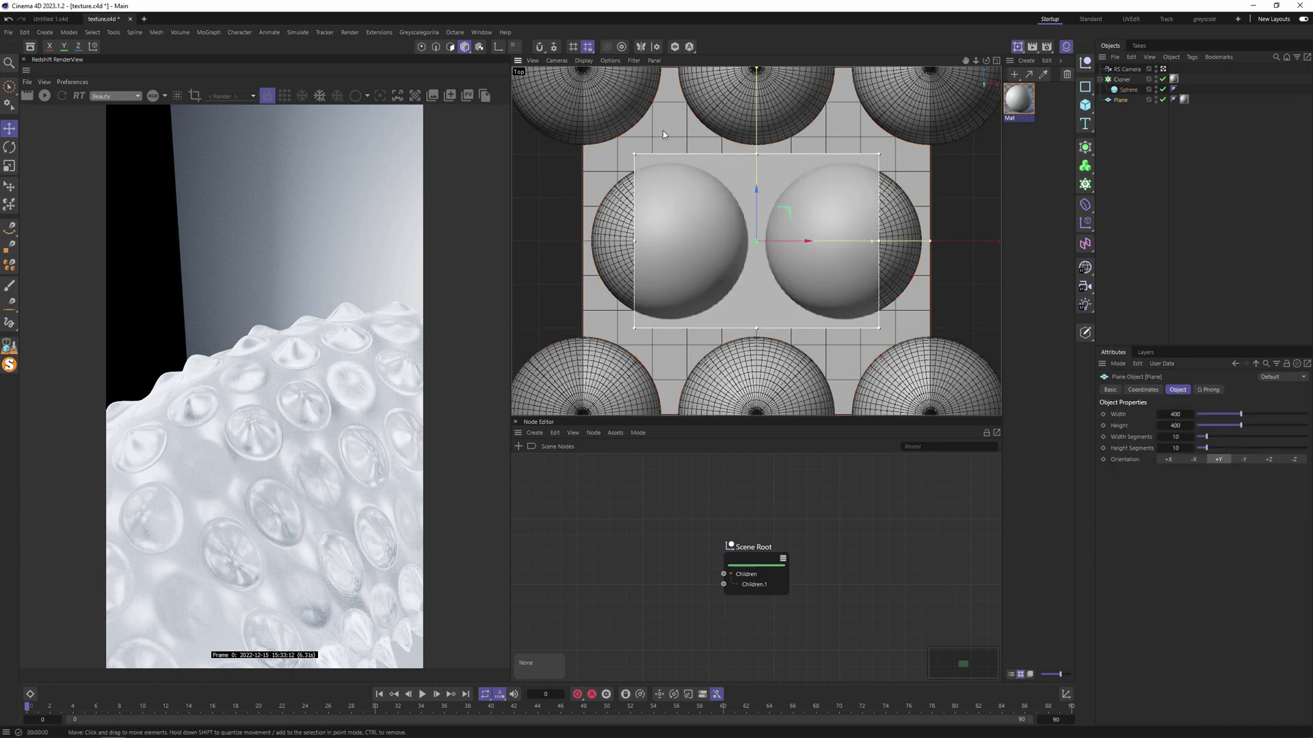
# Enlarge the interactive render region so it spans the plane's full width and most of its height
pyautogui.moveTo(634, 155); pyautogui.dragTo(587, 94)
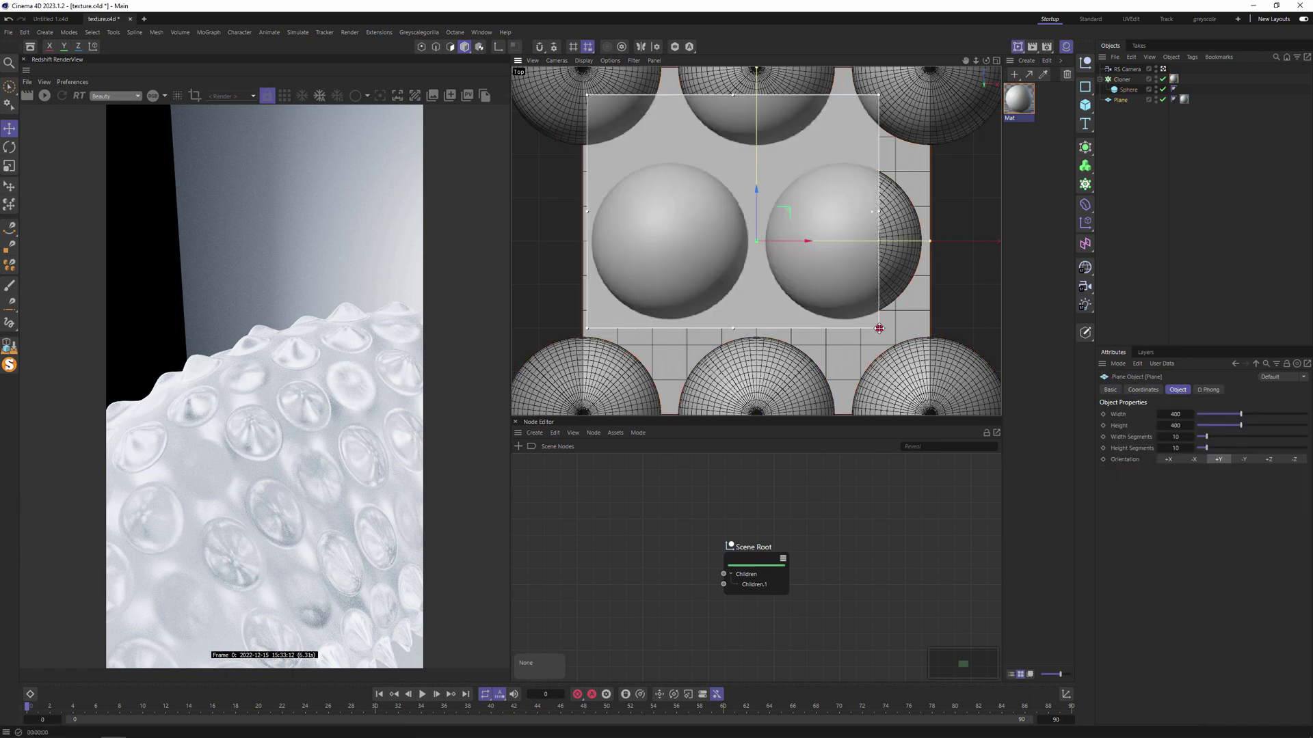
pyautogui.moveTo(879, 329); pyautogui.dragTo(931, 388)
# Make the material luminance-only by disabling its Color and Reflectance channels and enabling Luminance
pyautogui.click(1019, 99)
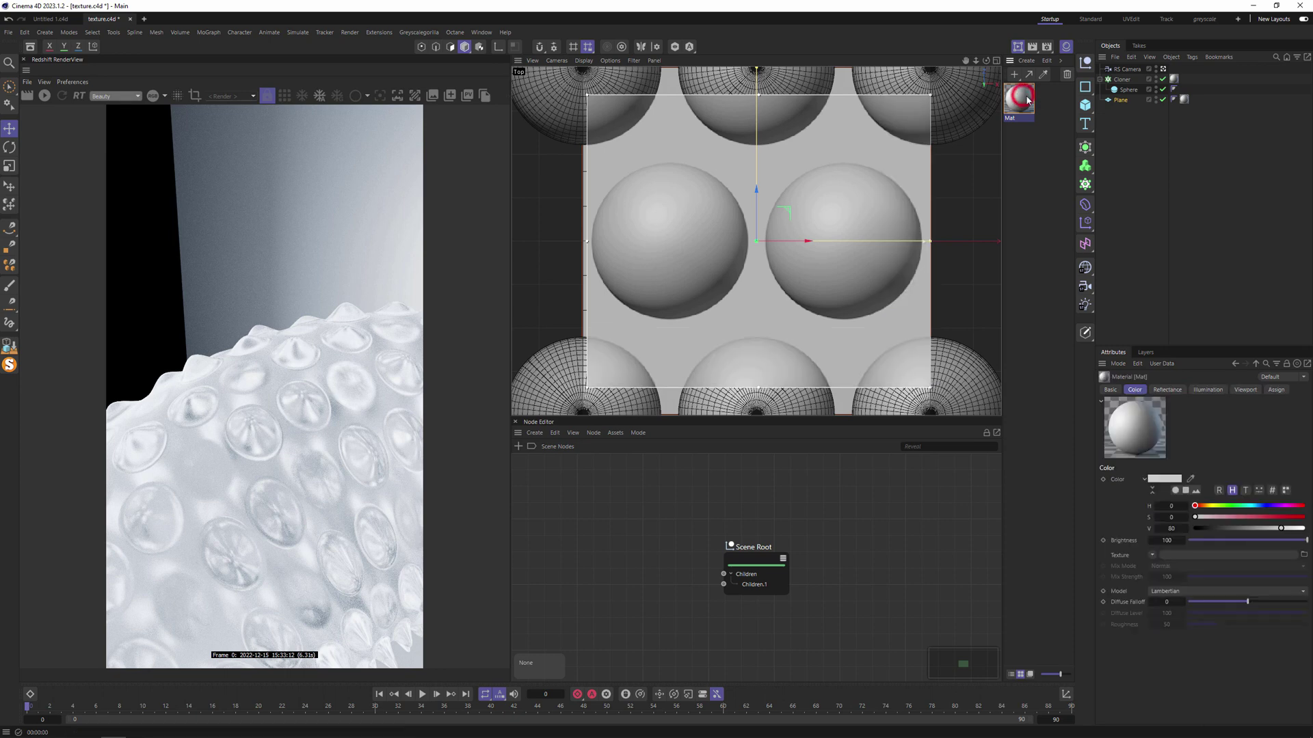
pyautogui.click(1110, 389)
pyautogui.click(1145, 502)
pyautogui.click(1145, 512)
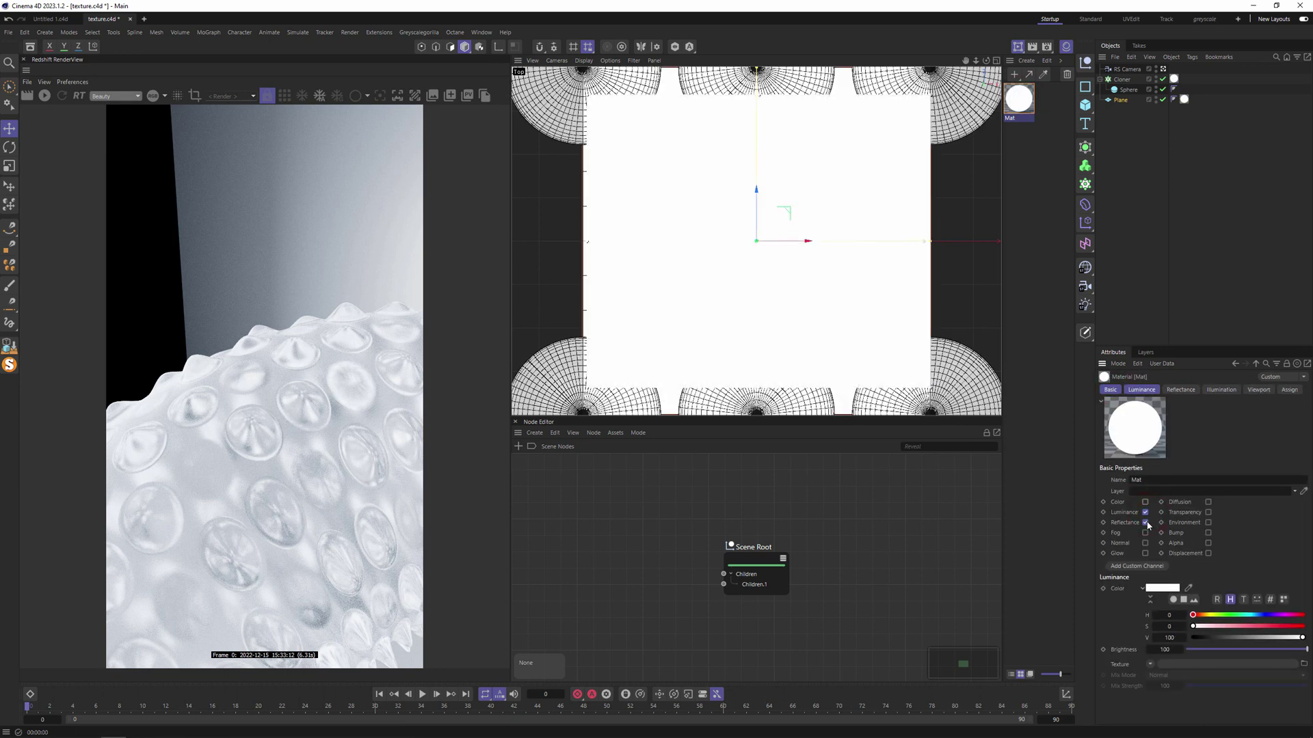
pyautogui.click(1145, 523)
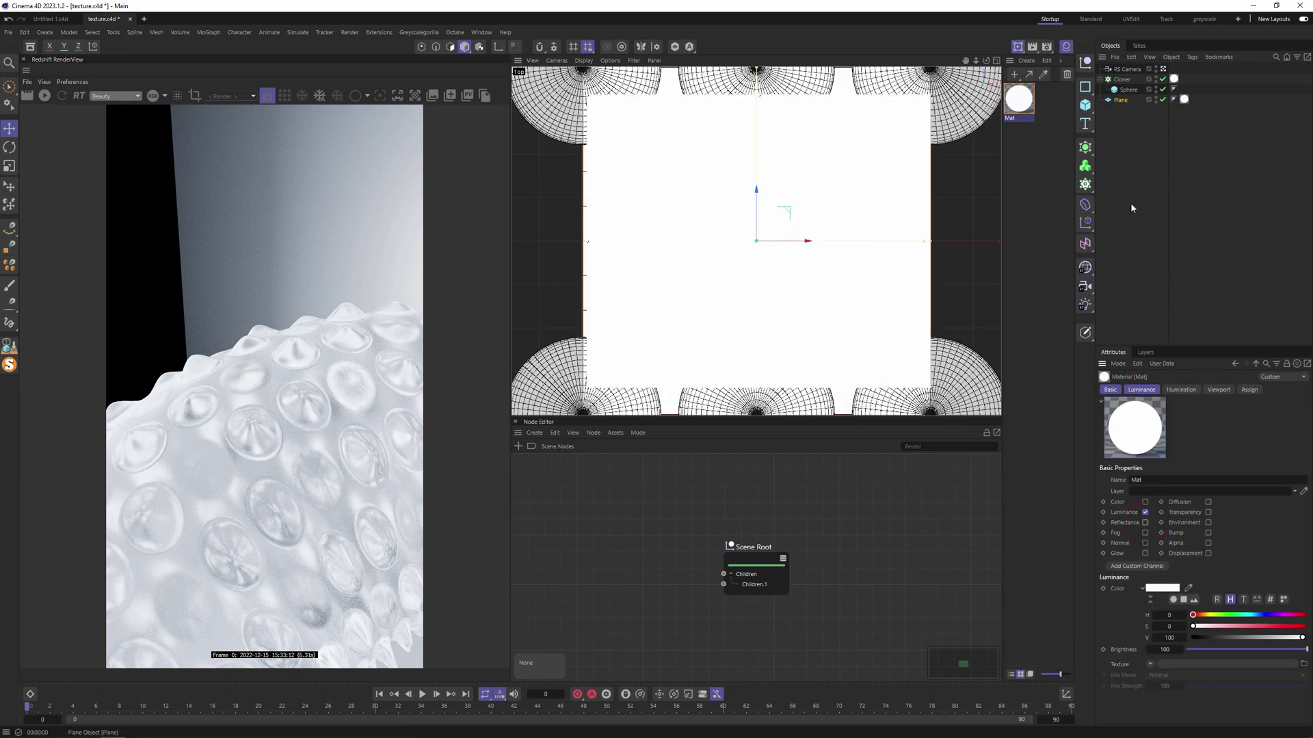
# Load a Gradient shader into the material's Luminance texture and set its type to 3D - Linear
pyautogui.click(1153, 667)
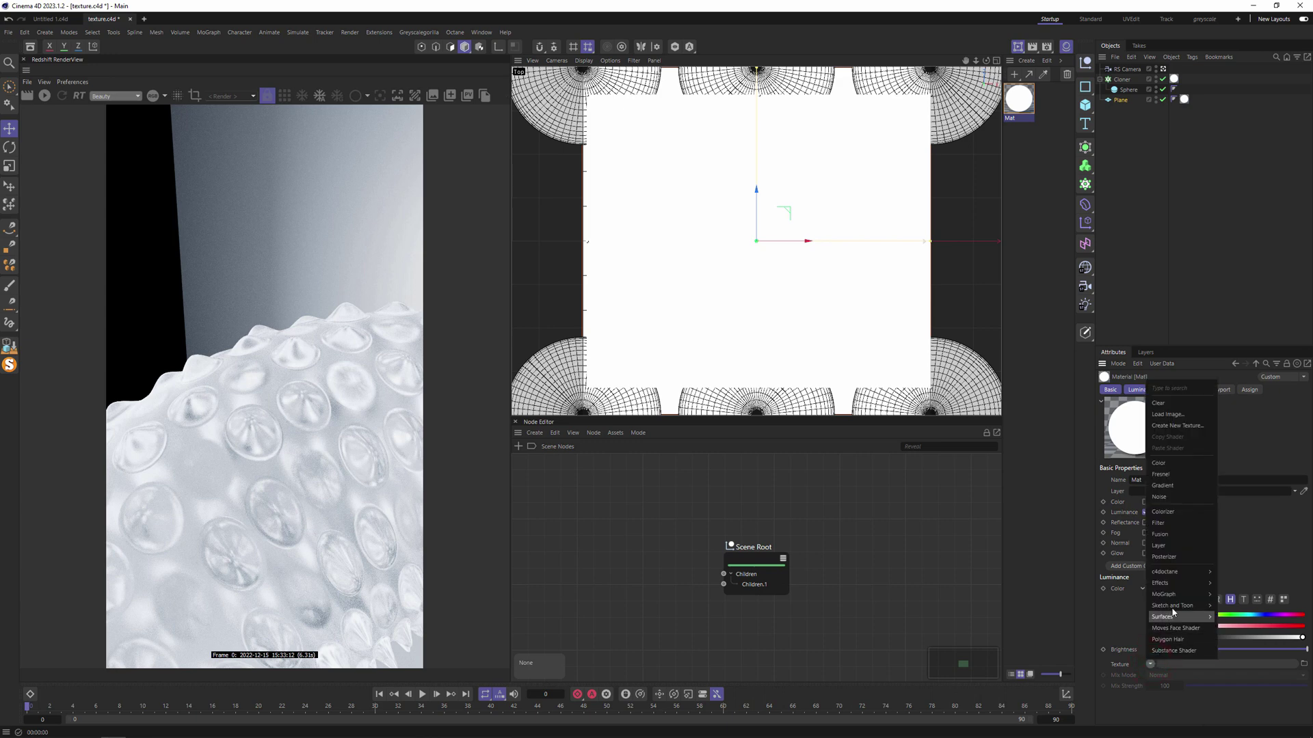
pyautogui.click(1184, 484)
pyautogui.click(1161, 676)
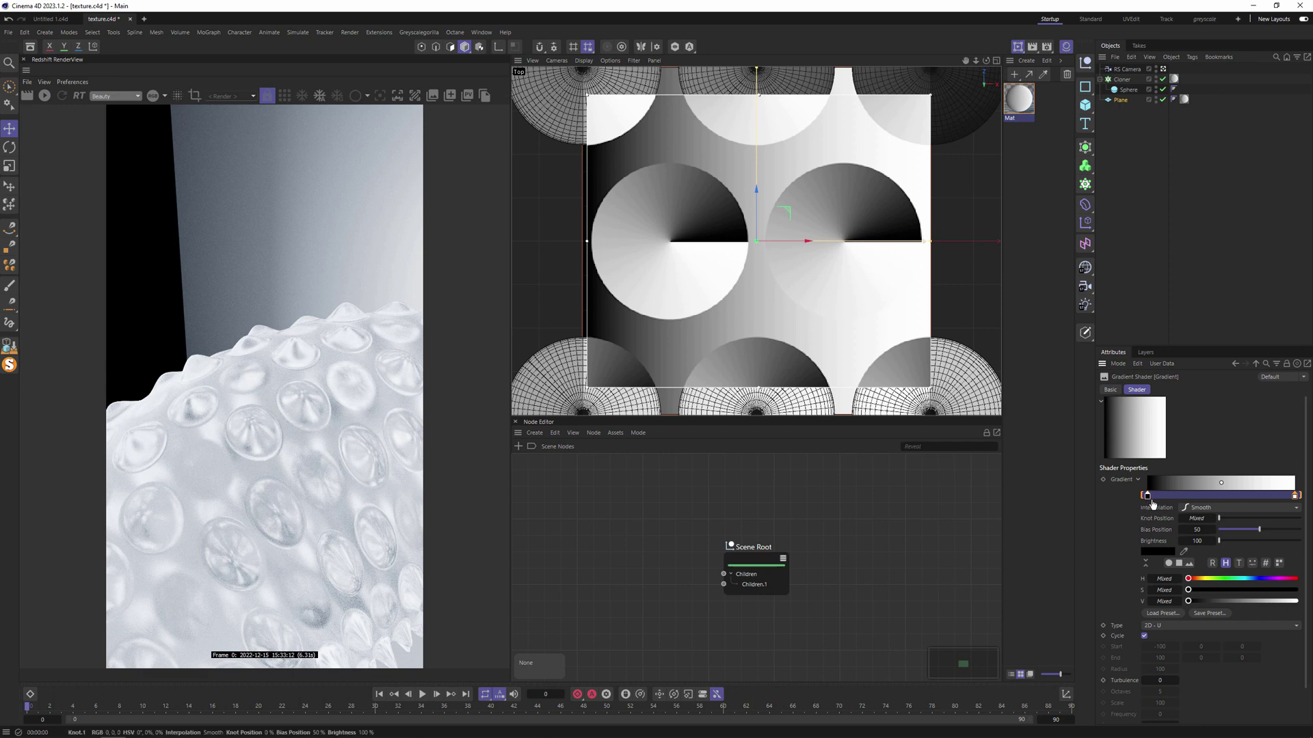
pyautogui.click(1162, 626)
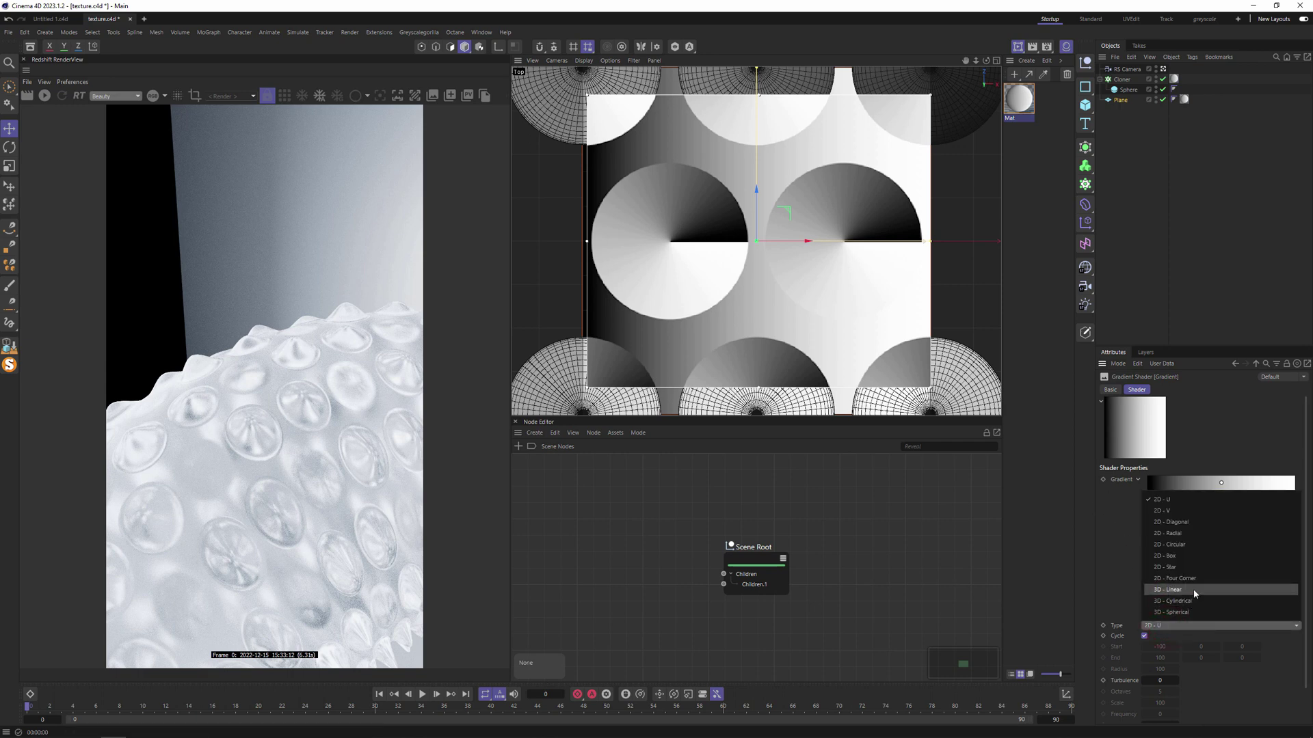
pyautogui.click(1167, 589)
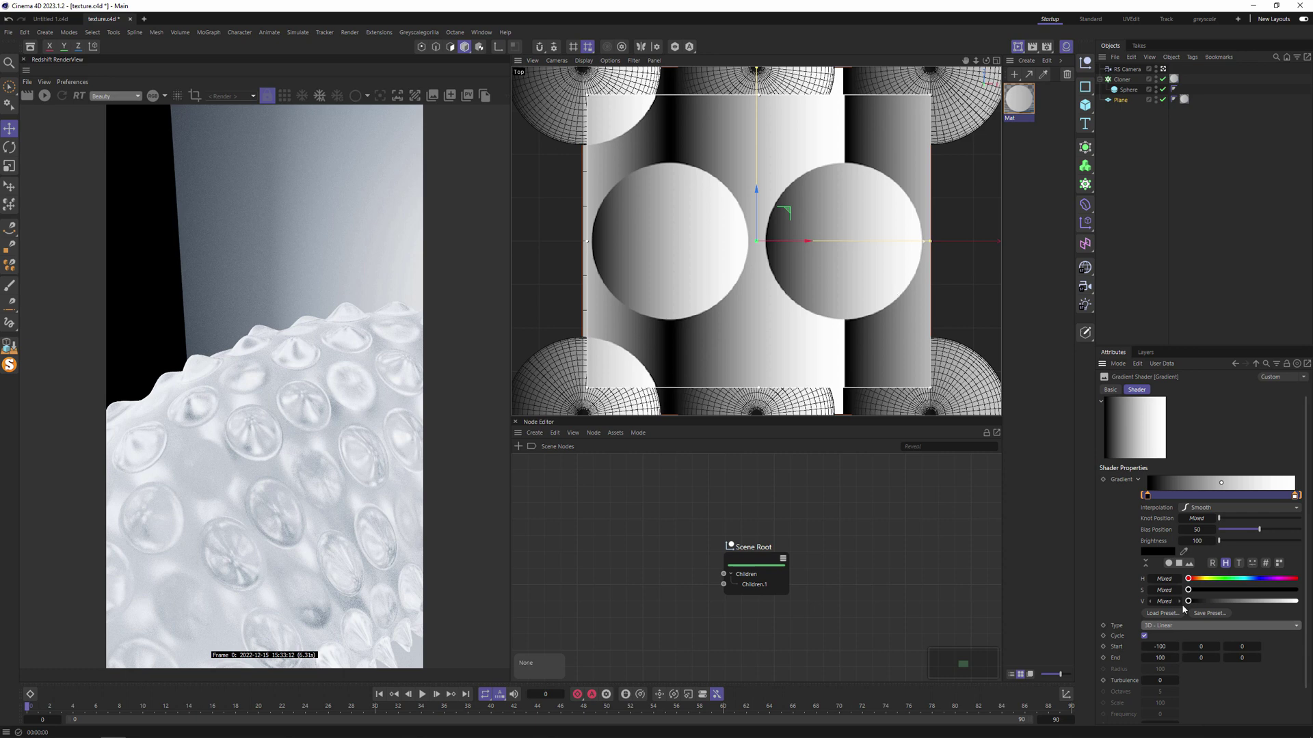
# Set the first Start and End coordinates of the gradient to 0
pyautogui.doubleClick(1170, 645)
pyautogui.press('BackSpace')
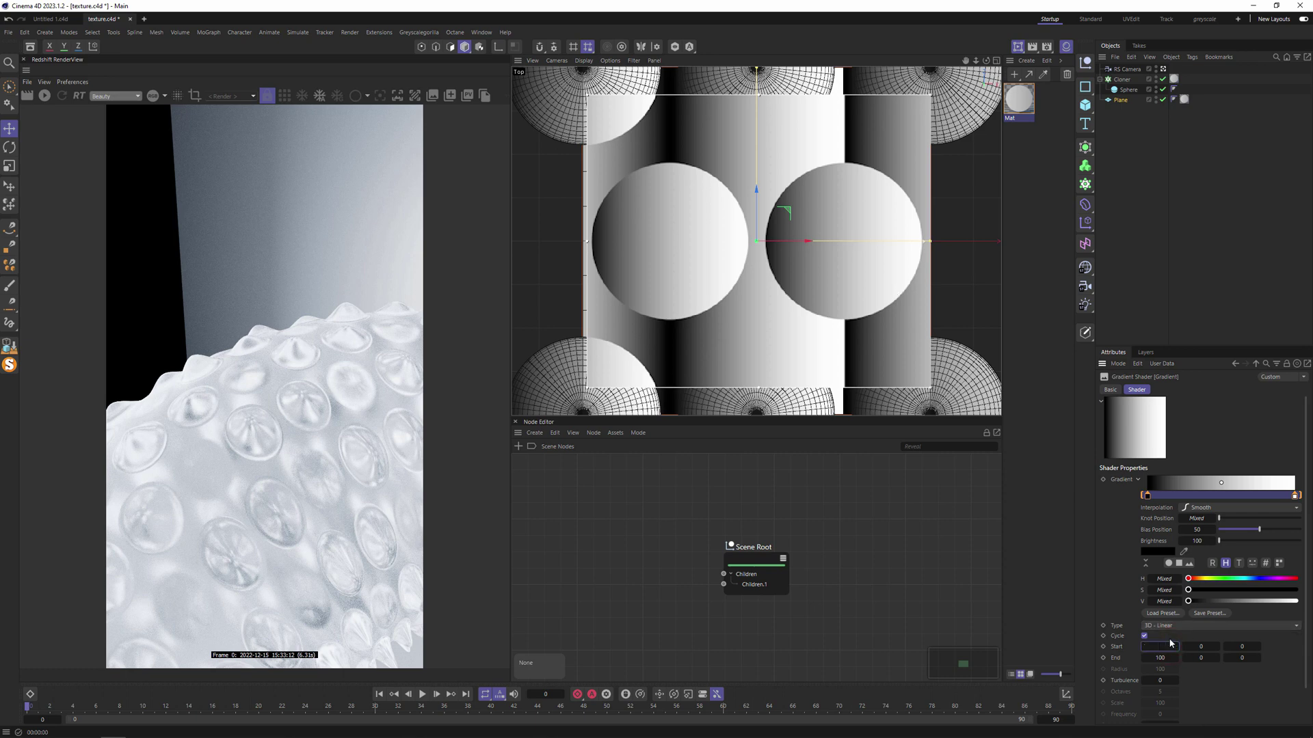
pyautogui.write('0')
pyautogui.press('Tab')
pyautogui.press('Tab')
pyautogui.write('0')
pyautogui.press('Tab')
# Check the sphere's radius and set the gradient's End Y value to 90 to match it
pyautogui.click(1127, 90)
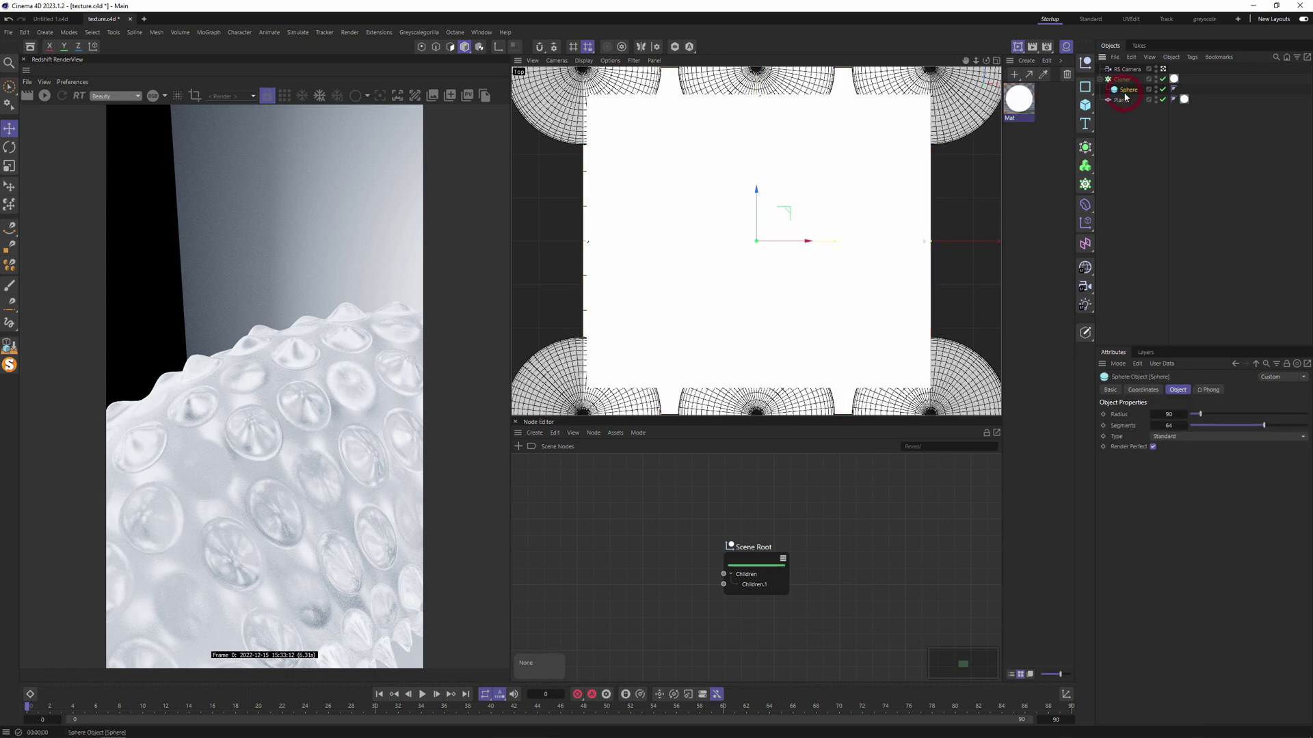
pyautogui.click(1122, 69)
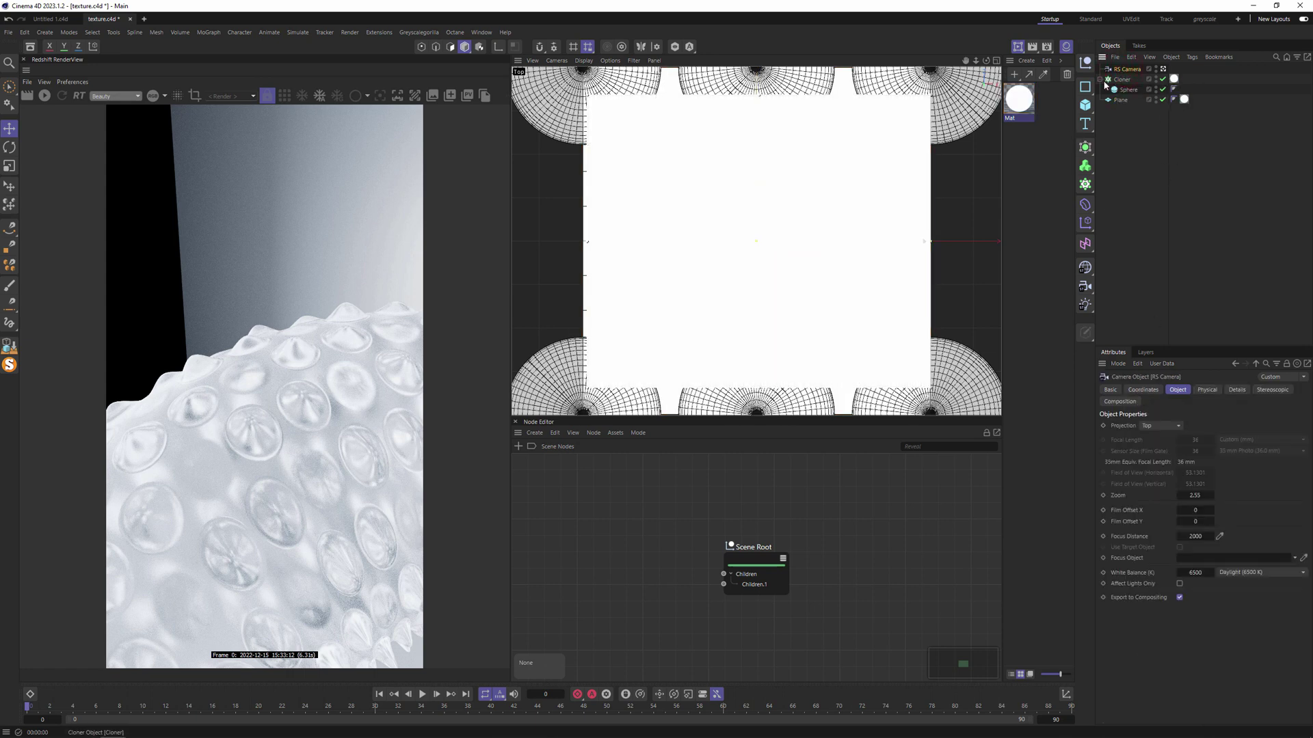
pyautogui.click(1022, 101)
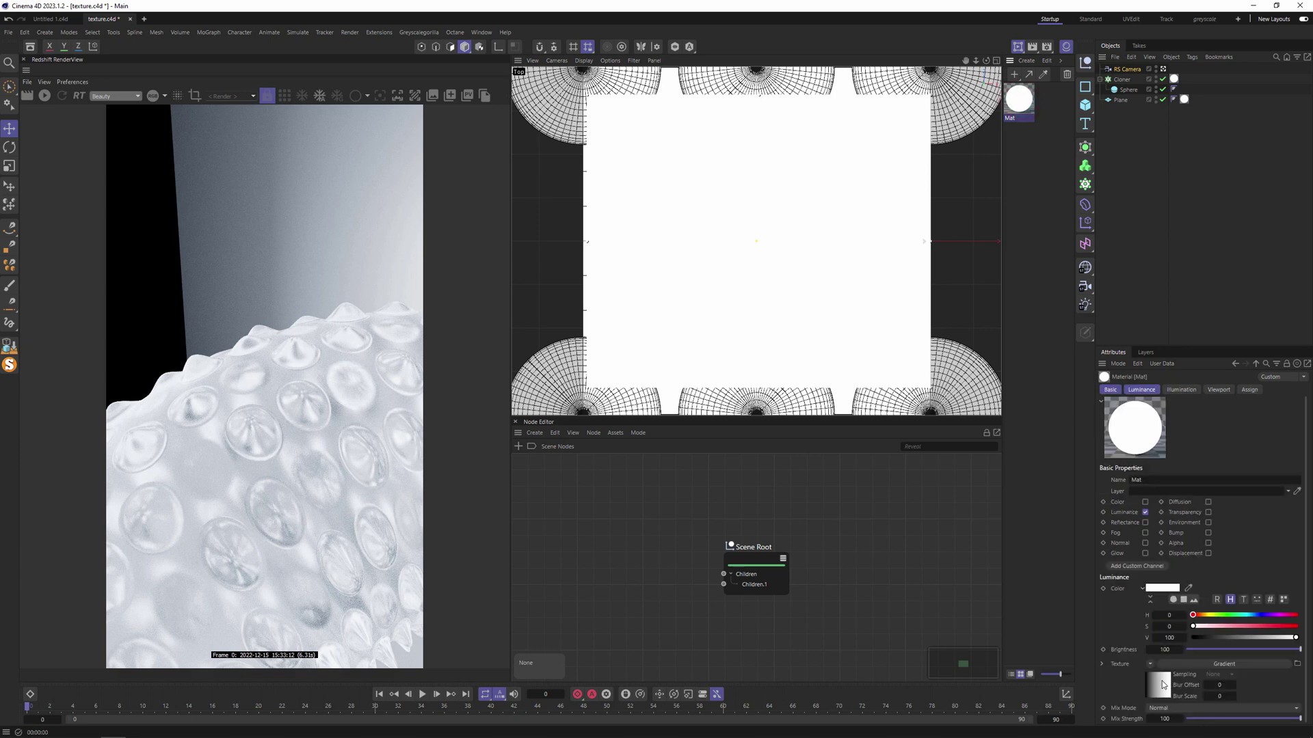
pyautogui.click(1160, 678)
pyautogui.click(1201, 658)
pyautogui.write('90')
pyautogui.press('Return')
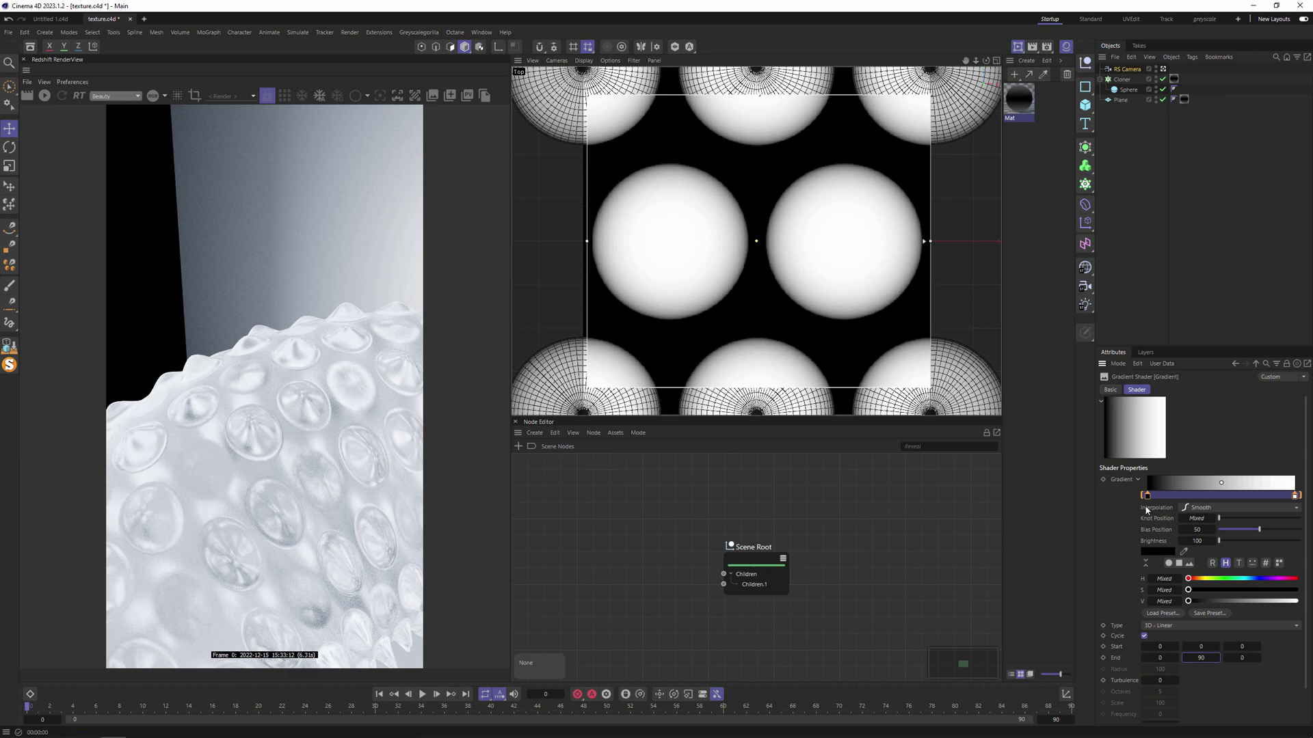
# Change the gradient's black knot to mid grey with a V value of 50
pyautogui.click(1124, 508)
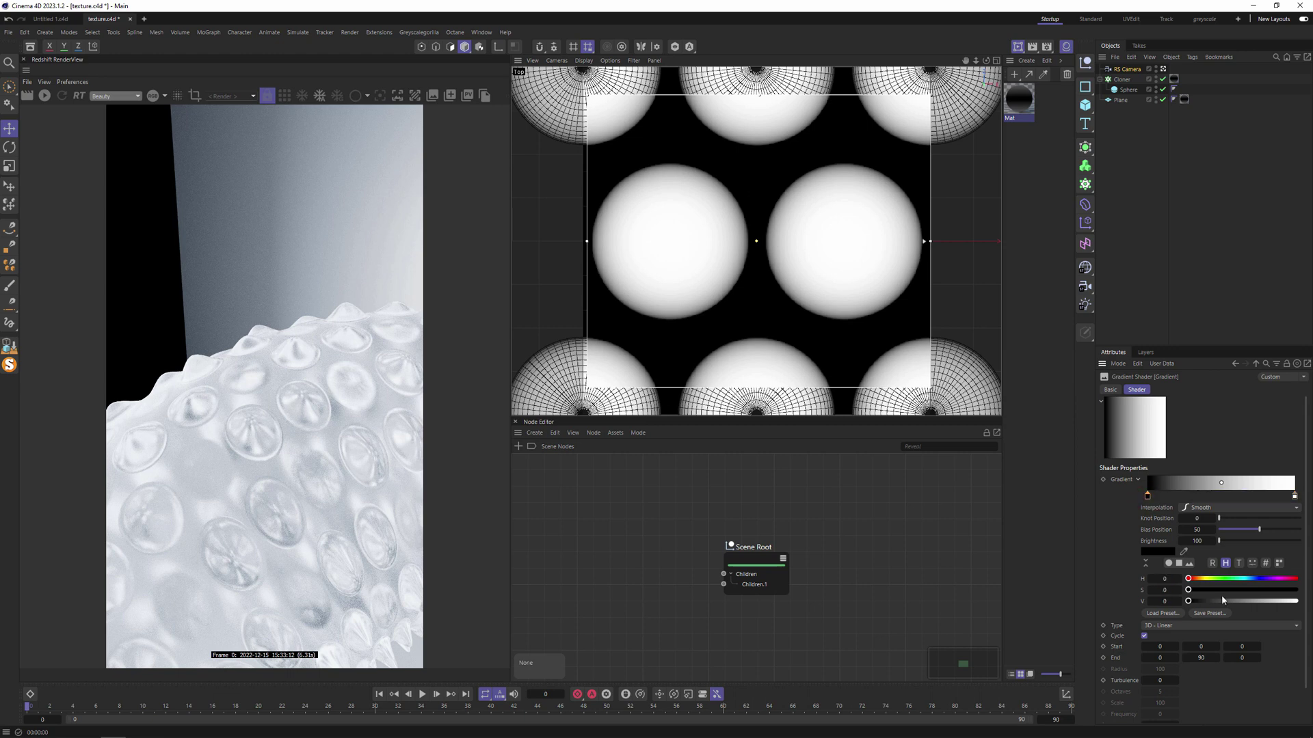
pyautogui.click(1175, 602)
pyautogui.write('50')
pyautogui.press('Return')
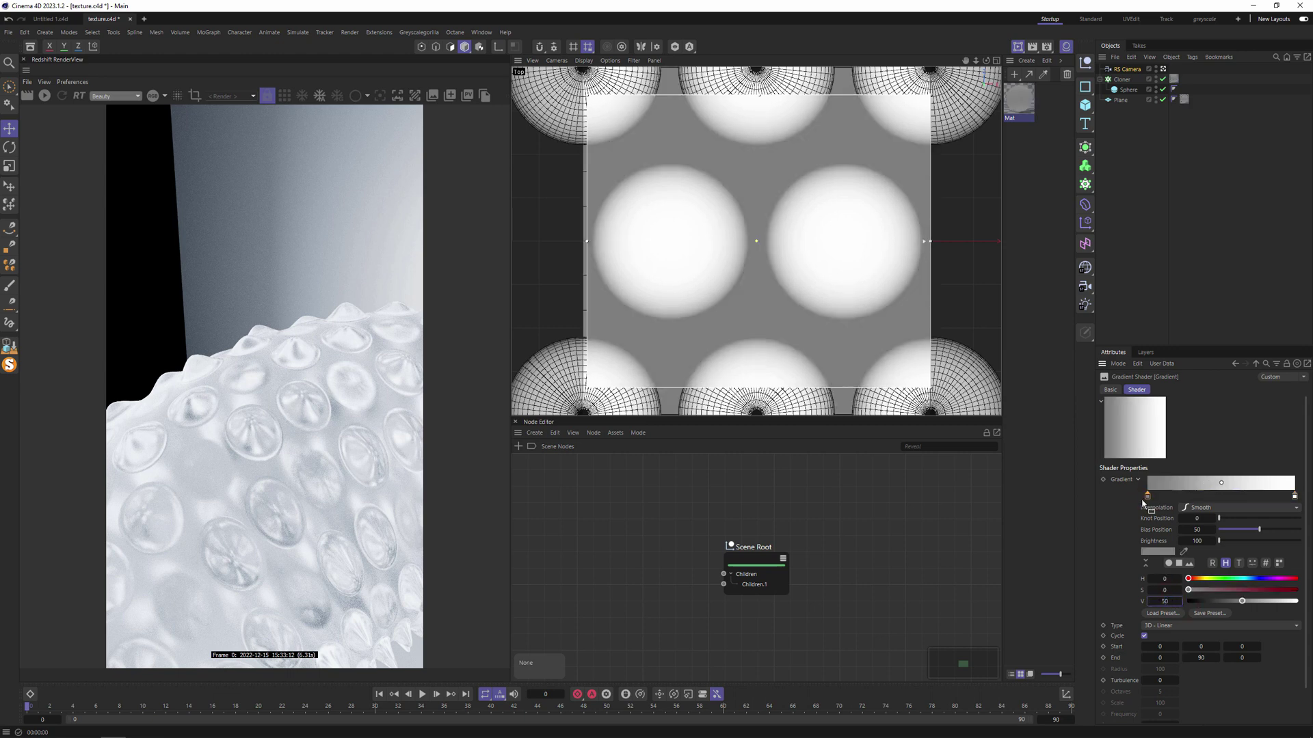
# Try Cubic and Cubic Bias on both gradient knots, settle on Linear interpolation, and turn off the interactive render region
pyautogui.keyDown('shift'); pyautogui.click(1294, 496); pyautogui.keyUp('shift')
pyautogui.click(1269, 507)
pyautogui.click(1246, 522)
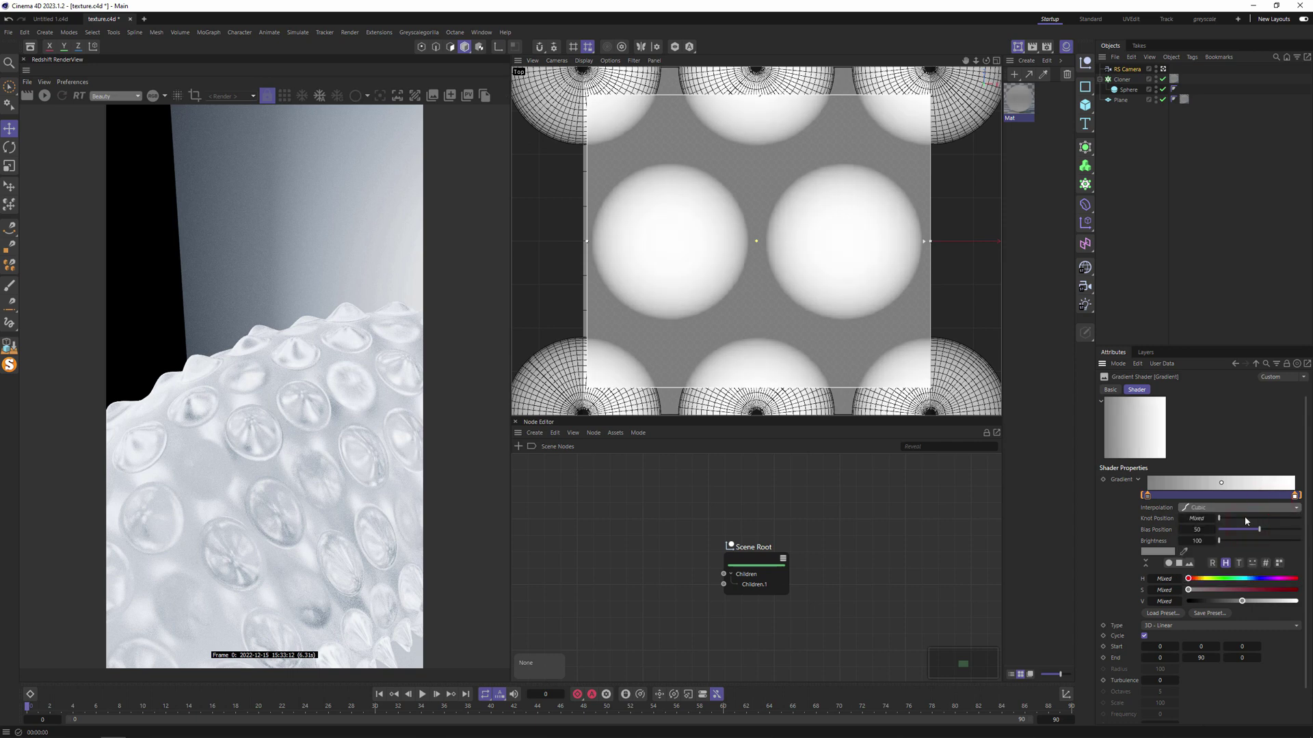
pyautogui.click(1229, 509)
pyautogui.click(1221, 532)
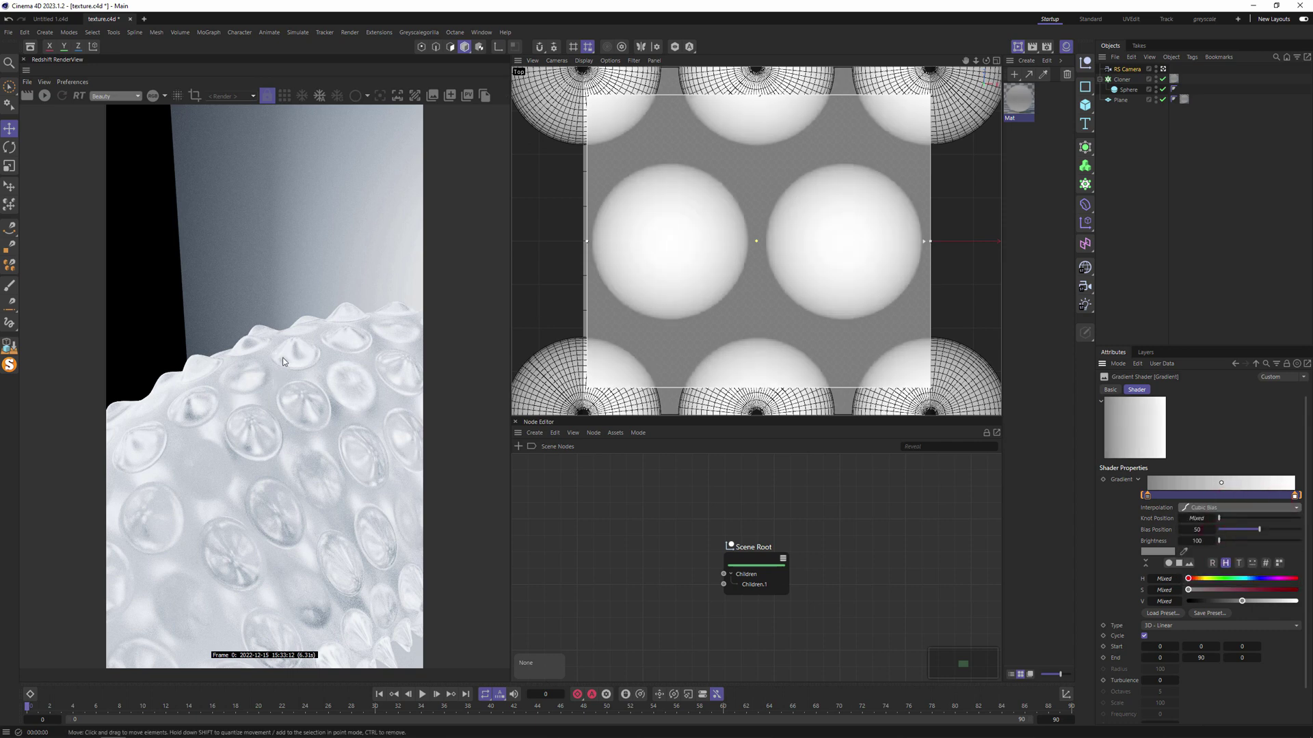
pyautogui.click(1207, 507)
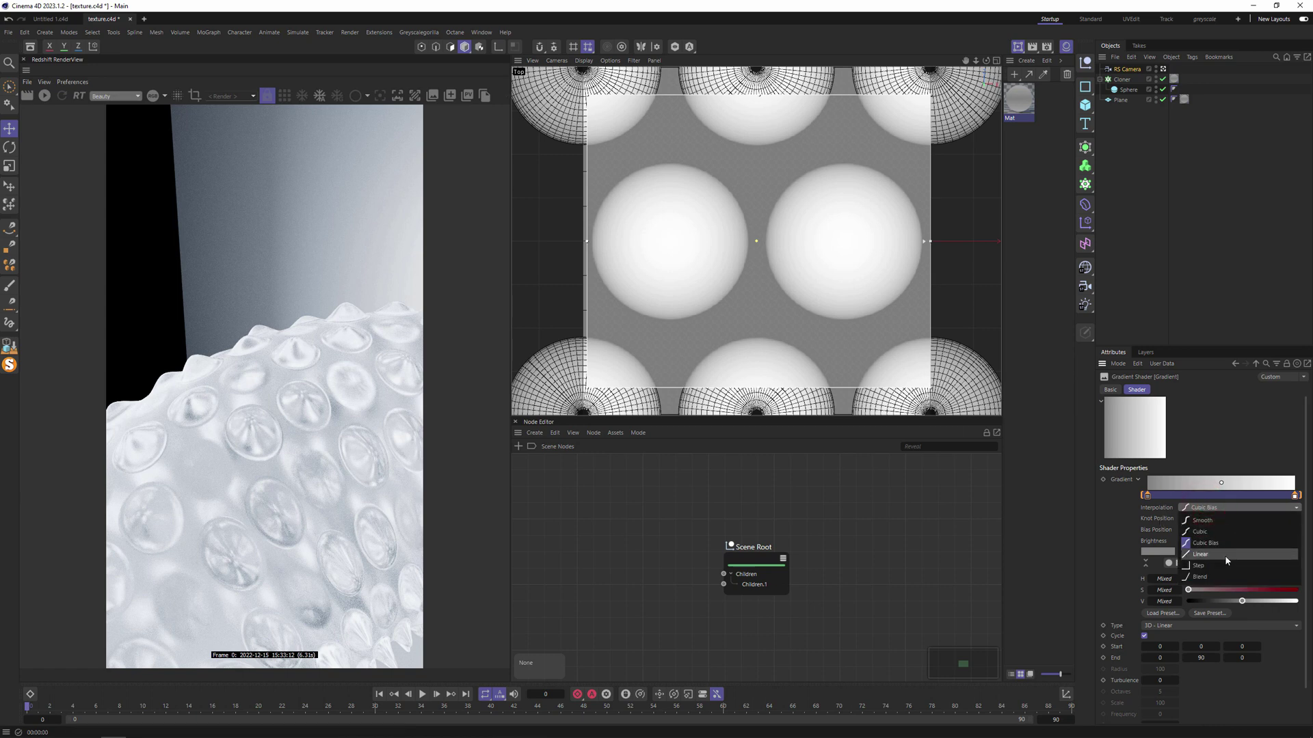
pyautogui.click(1224, 554)
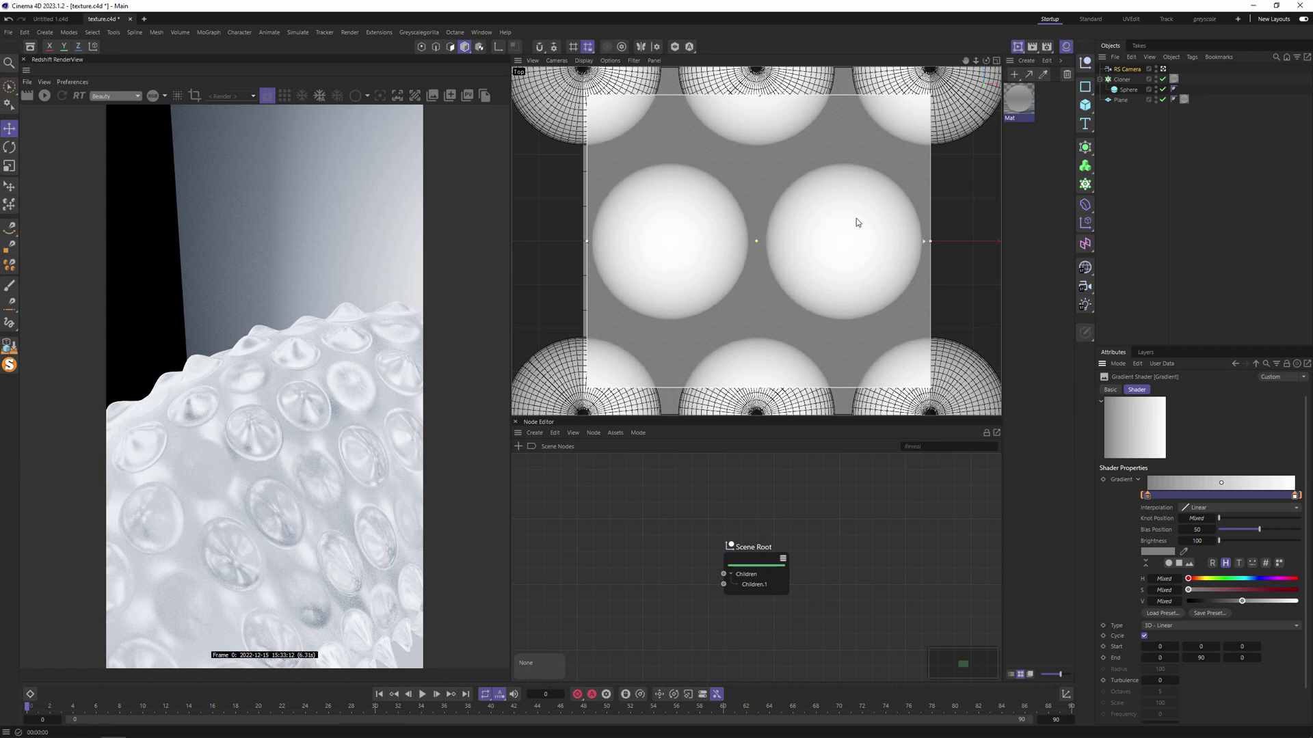
pyautogui.hotkey('alt', 'r')
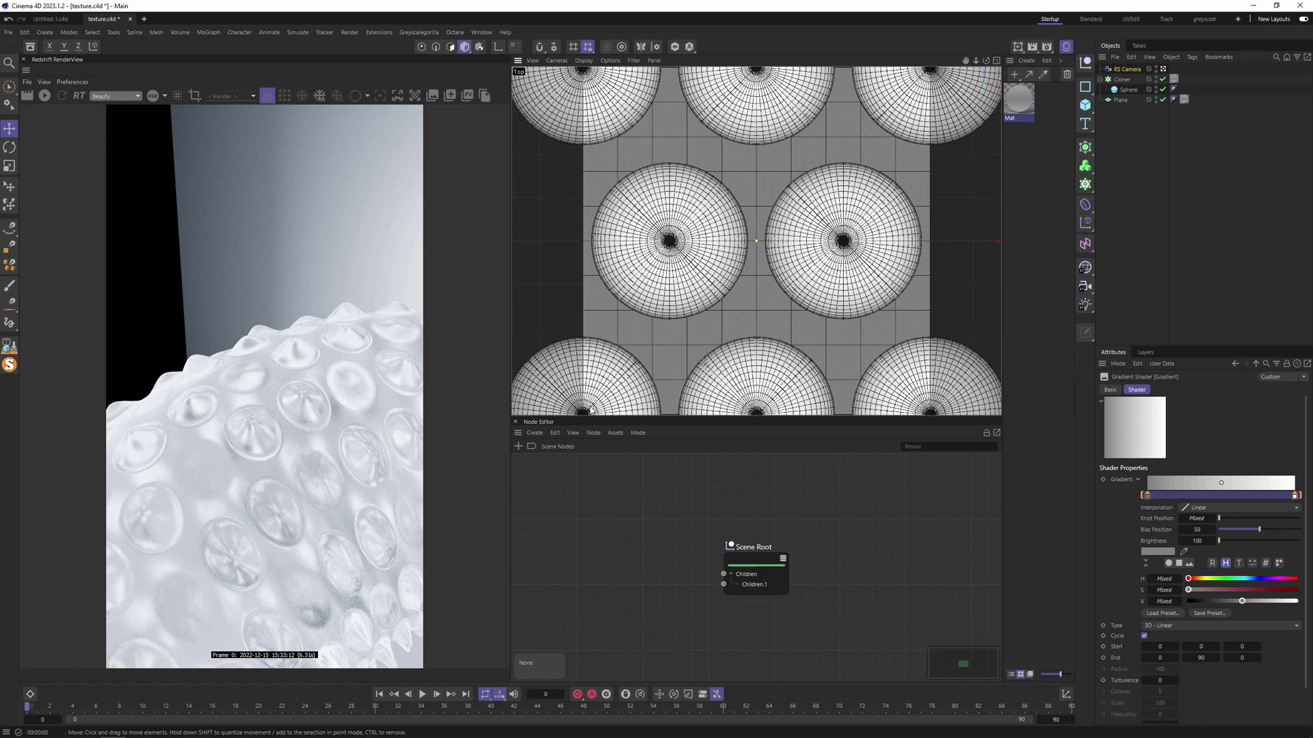
# Enable saving the render to the file $prj as a 16 Bit/Channel TIF without an alpha channel
pyautogui.click(1047, 47)
pyautogui.click(998, 93)
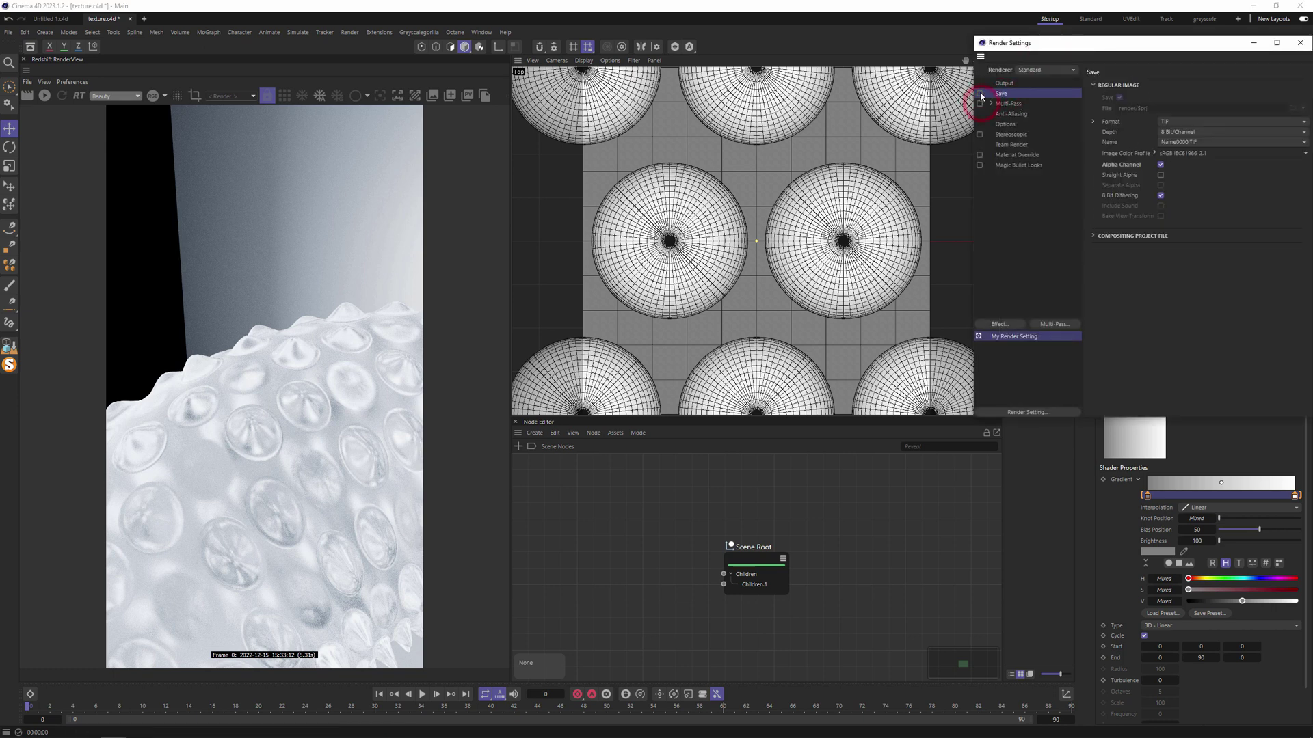
pyautogui.click(980, 93)
pyautogui.moveTo(1138, 108); pyautogui.dragTo(1100, 111)
pyautogui.press('BackSpace')
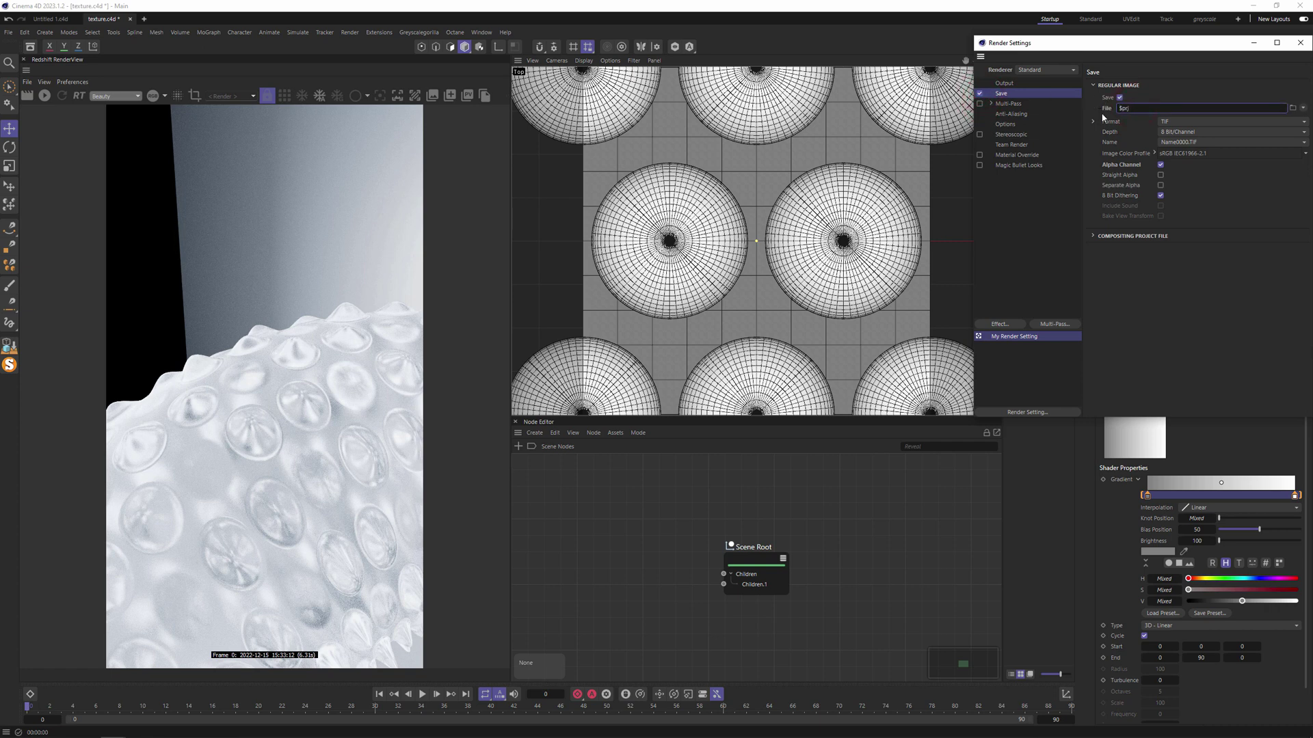
pyautogui.click(1154, 94)
pyautogui.click(1179, 130)
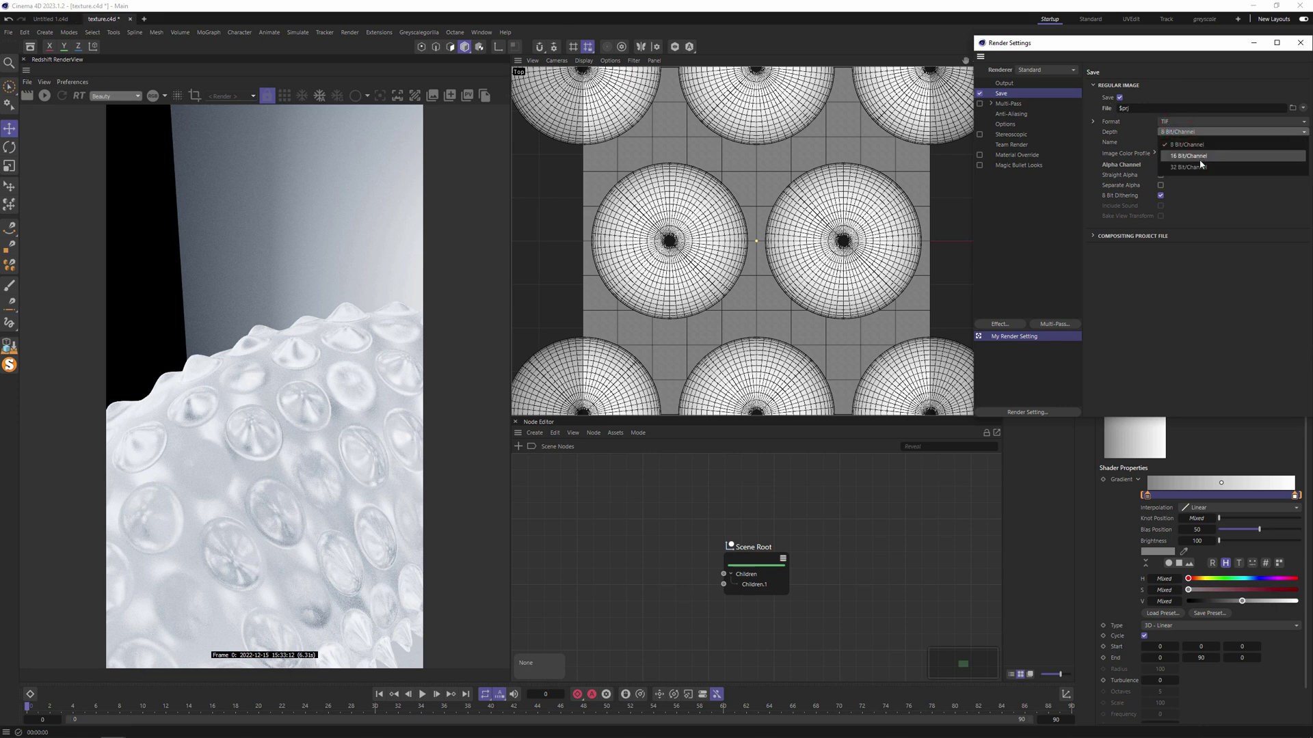
pyautogui.click(1195, 158)
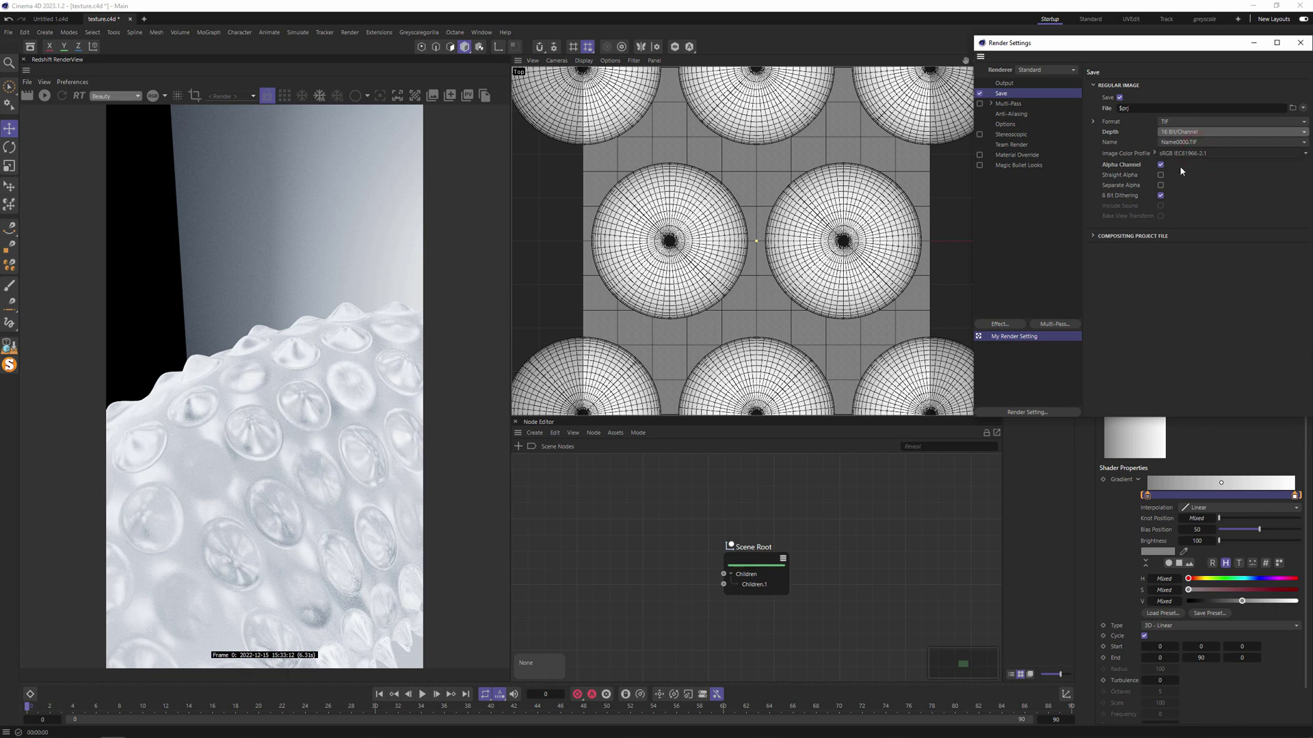
# Check the output size, save the project and render the texture to the Picture Viewer
pyautogui.click(1003, 83)
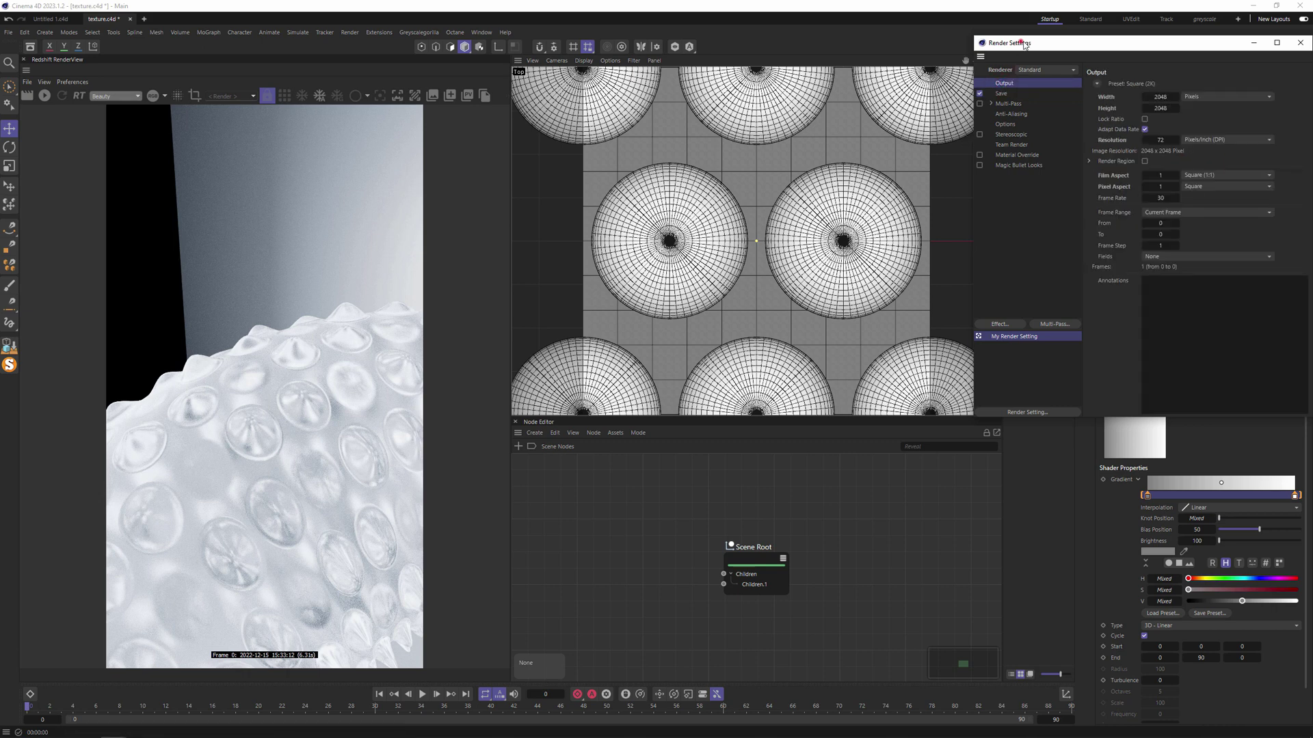
pyautogui.moveTo(1017, 40); pyautogui.dragTo(774, 134)
pyautogui.hotkey('ctrl', 's')
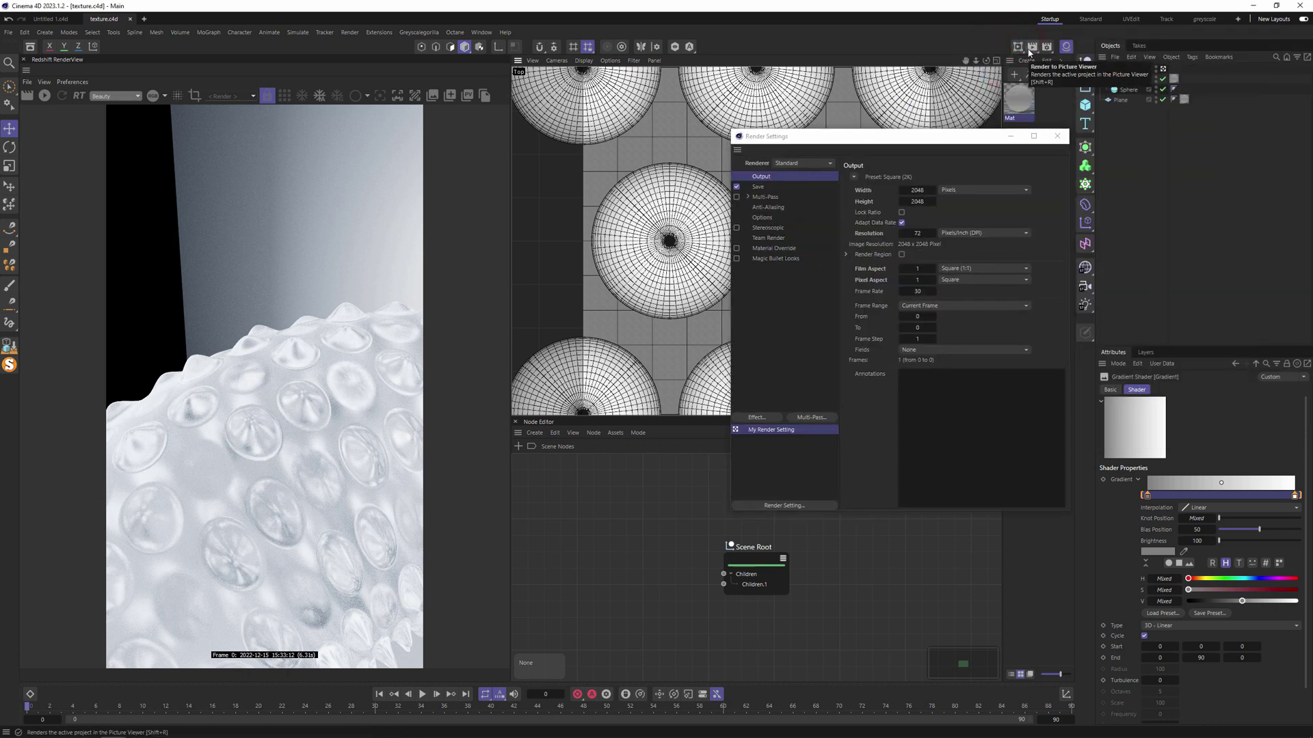
pyautogui.click(1032, 47)
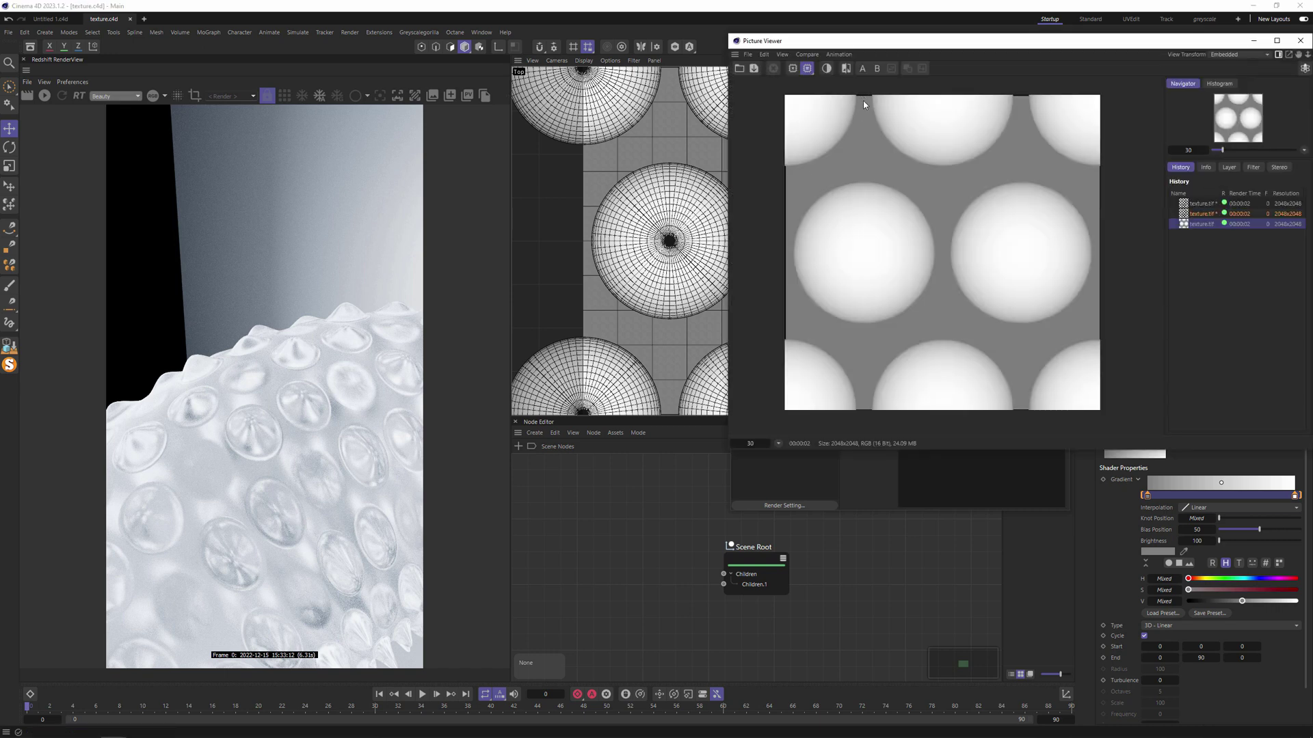
pyautogui.click(1300, 40)
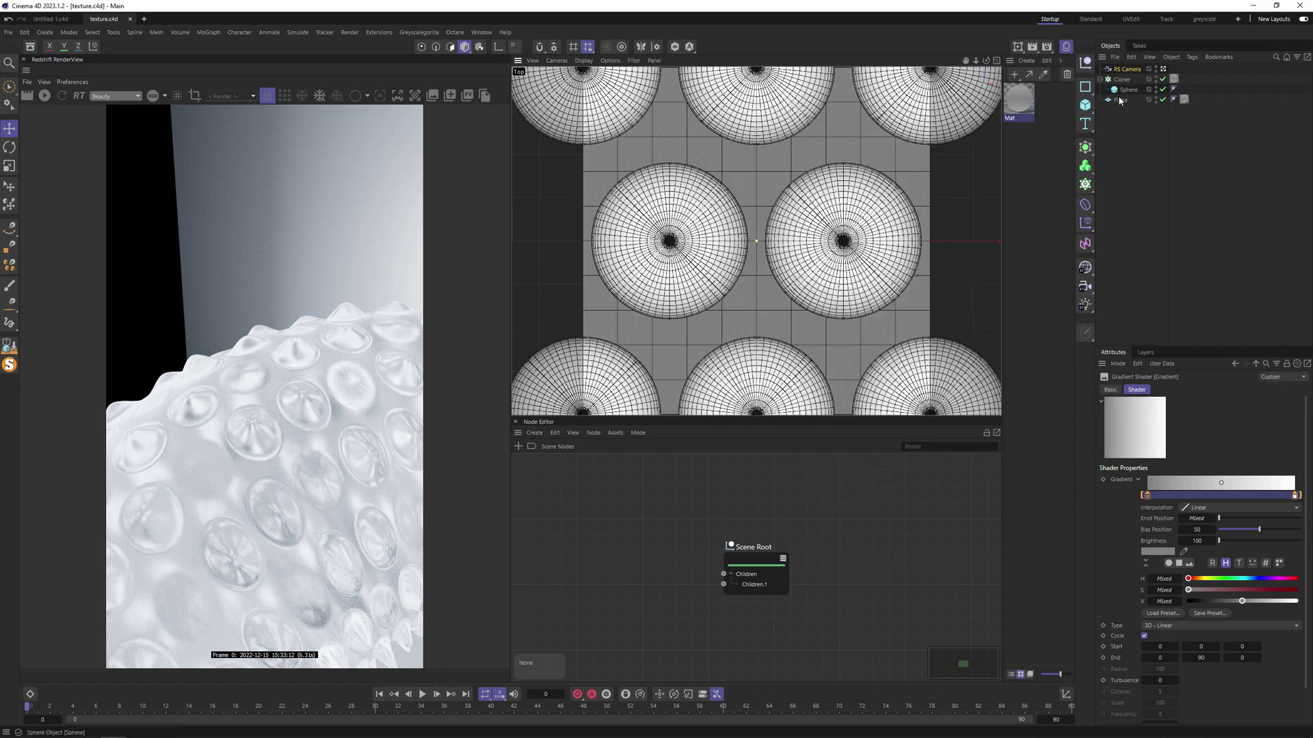
# Set the plane's Width and Height to 500
pyautogui.click(1121, 100)
pyautogui.click(1174, 414)
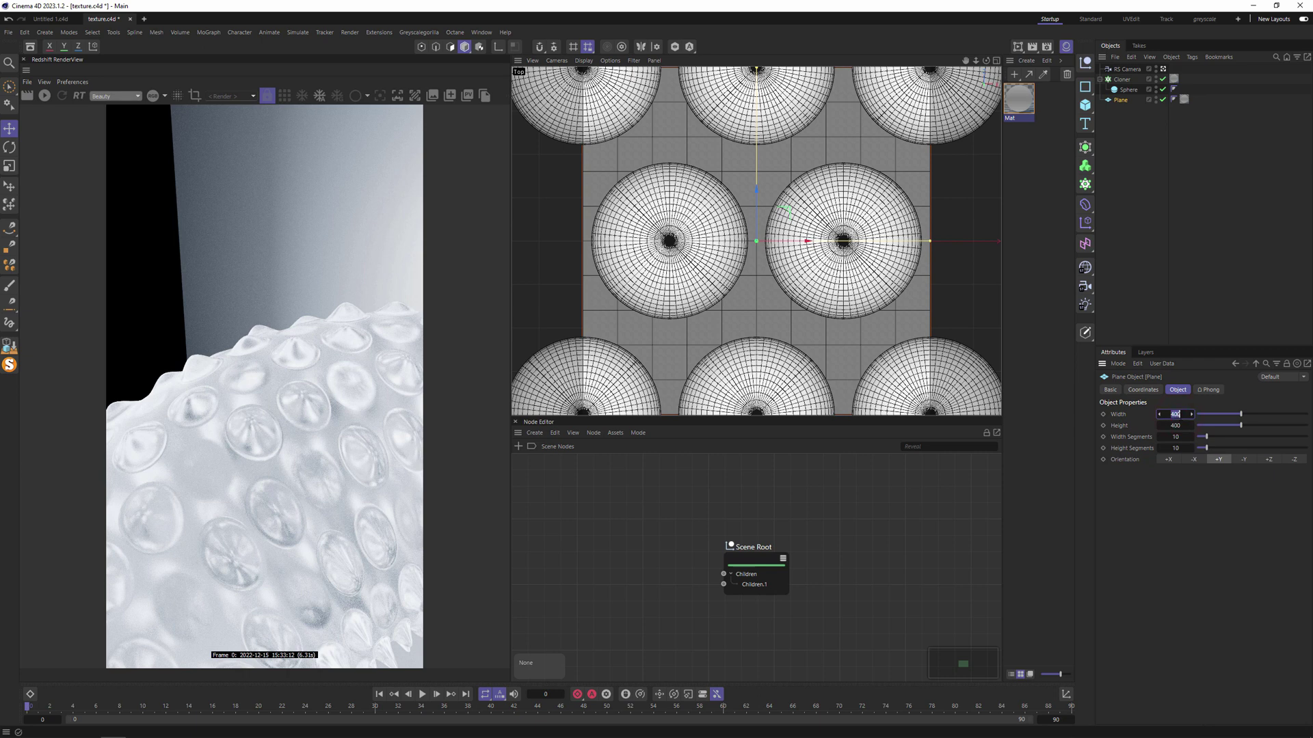
pyautogui.write('500')
pyautogui.click(1175, 425)
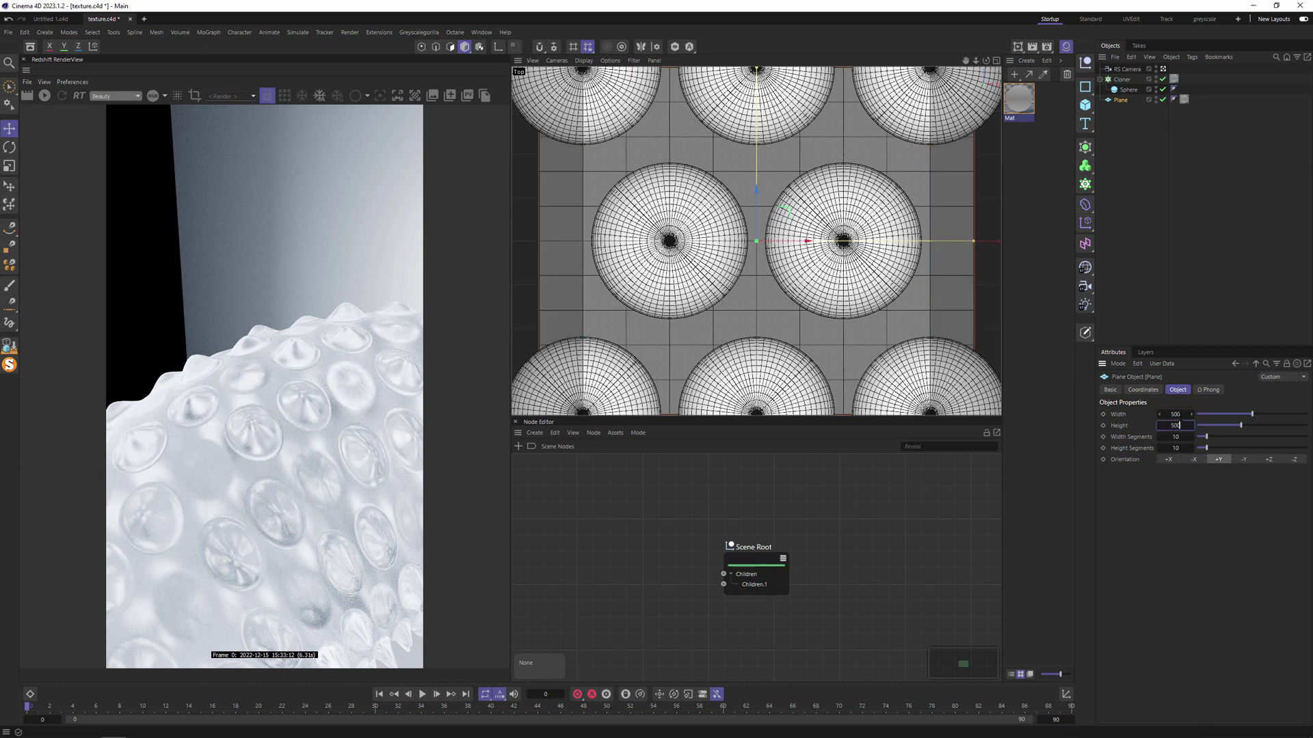
pyautogui.write('500')
pyautogui.press('Return')
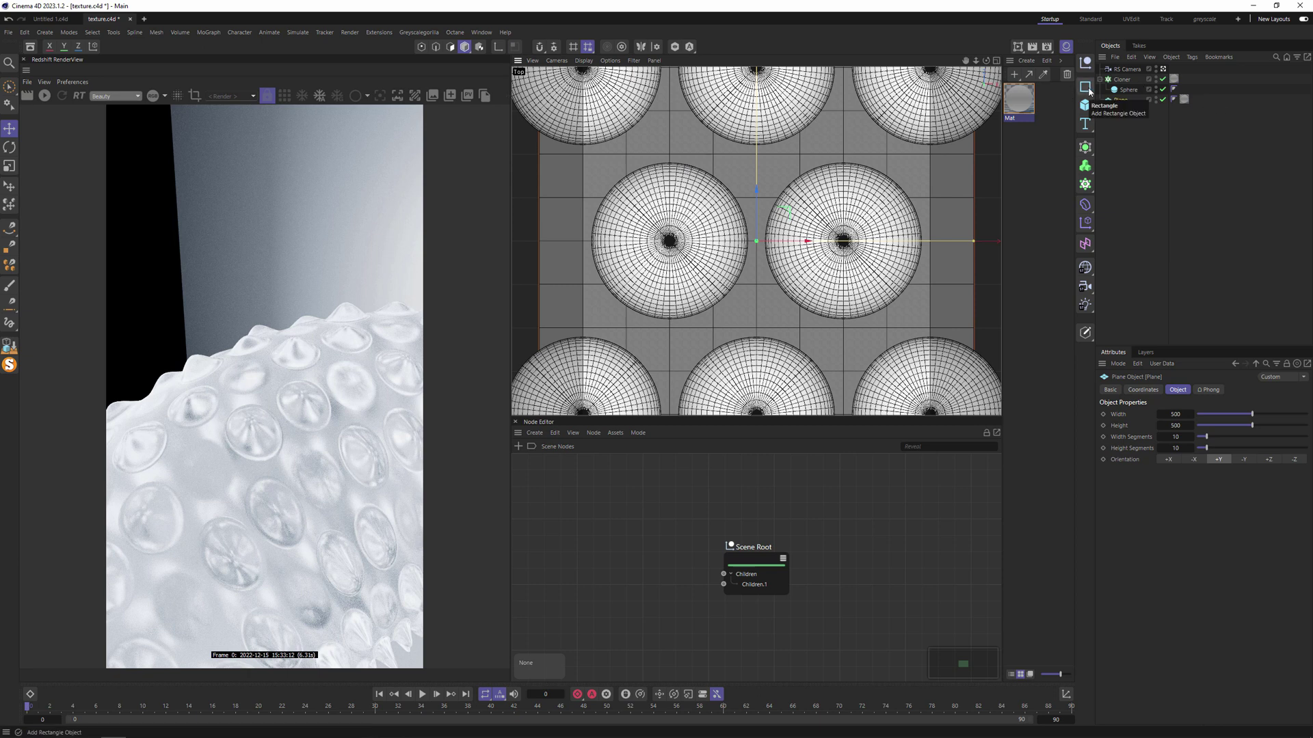
# Halve the cloner's Size Width to 50 and Size Height to 200.7051, and set Count Width to 9 and Count Height to 5
pyautogui.click(1118, 81)
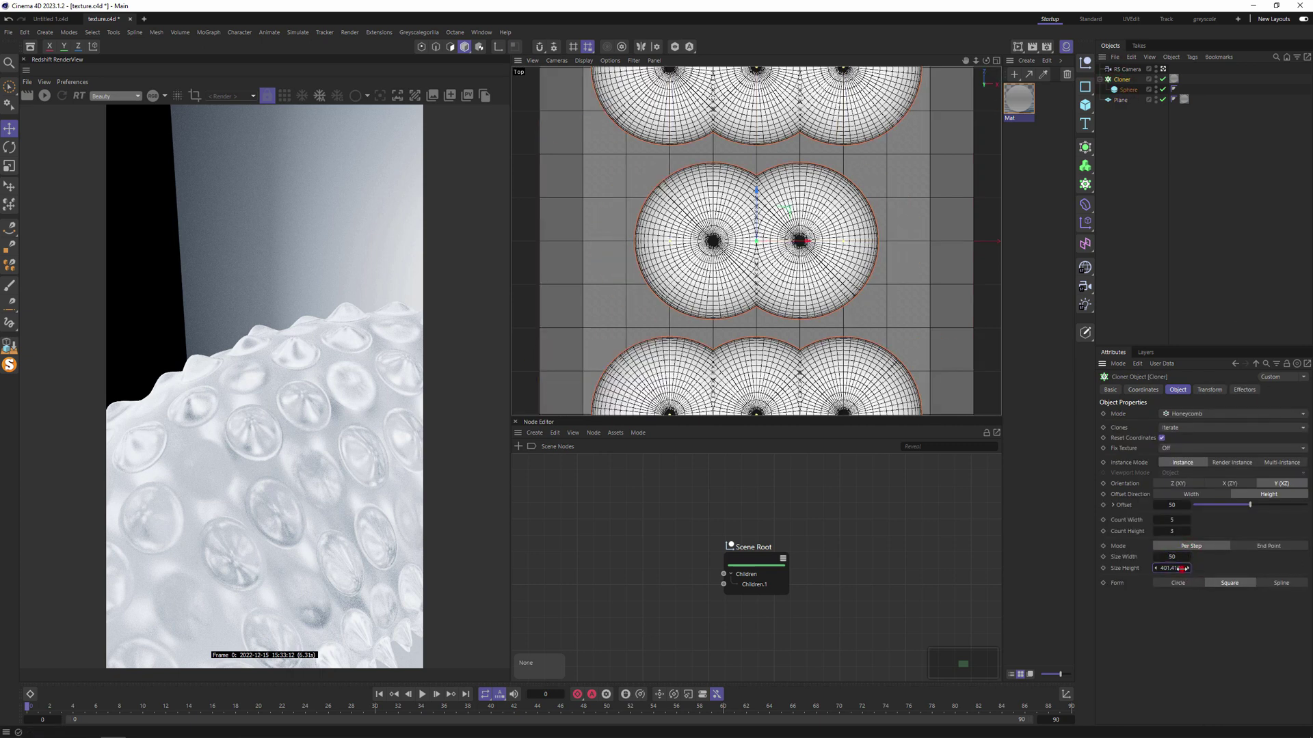
pyautogui.press('Tab')
pyautogui.write('/2')
pyautogui.press('Return')
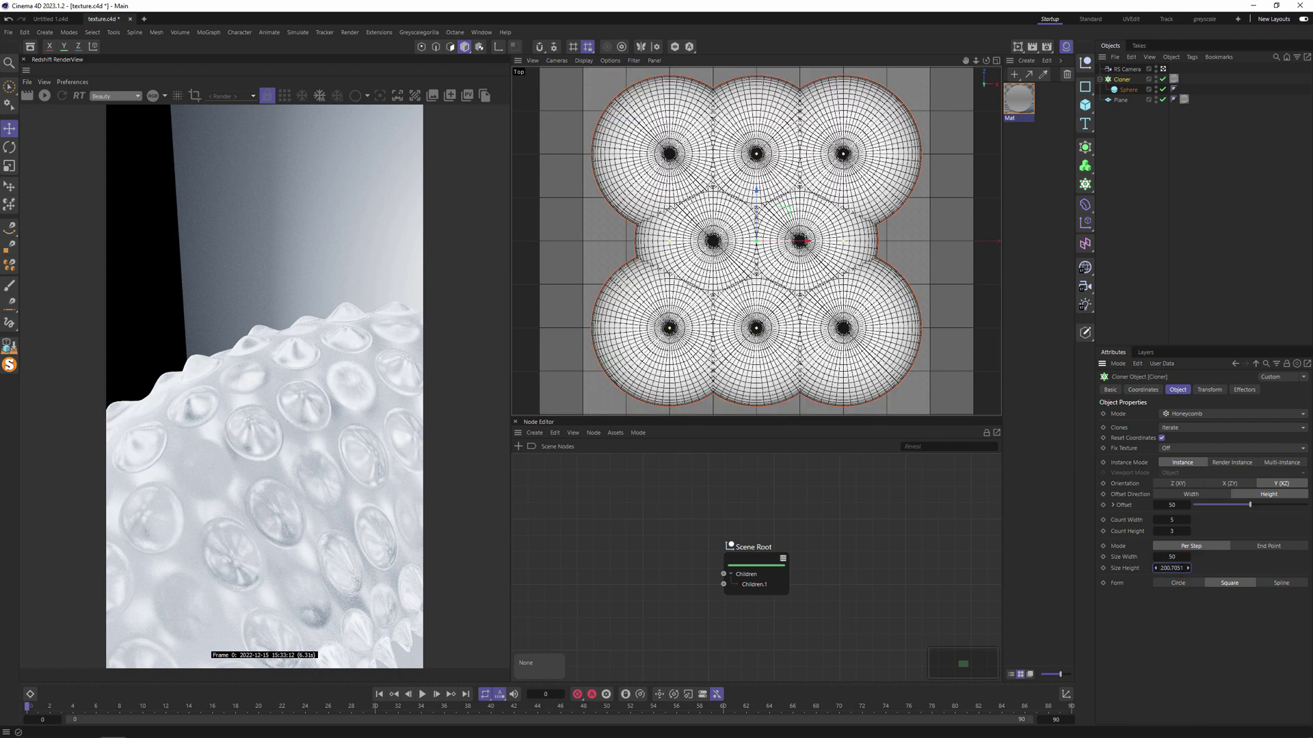
pyautogui.moveTo(1181, 521); pyautogui.dragTo(1187, 524)
pyautogui.click(1187, 531)
pyautogui.click(1188, 530)
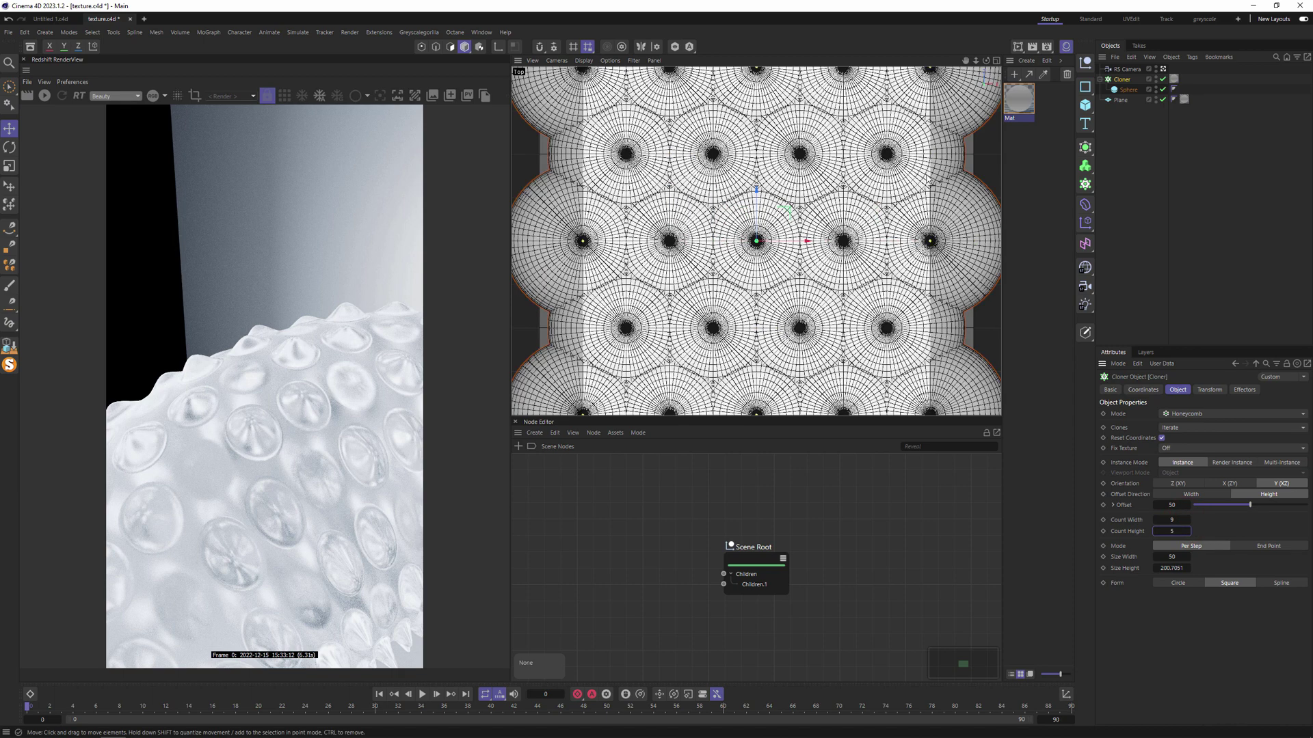
# Set the radius of the cloned sphere to 45
pyautogui.click(1128, 90)
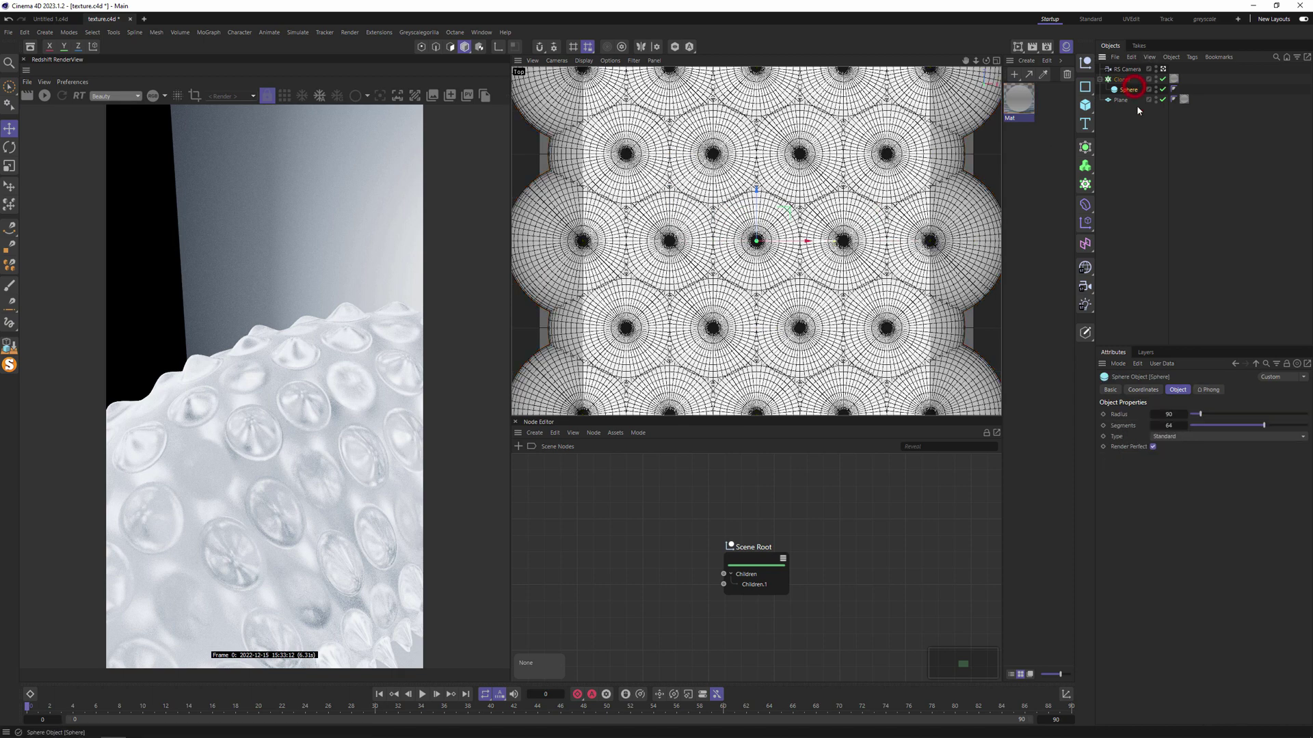
pyautogui.click(1168, 413)
pyautogui.write('45')
pyautogui.press('Return')
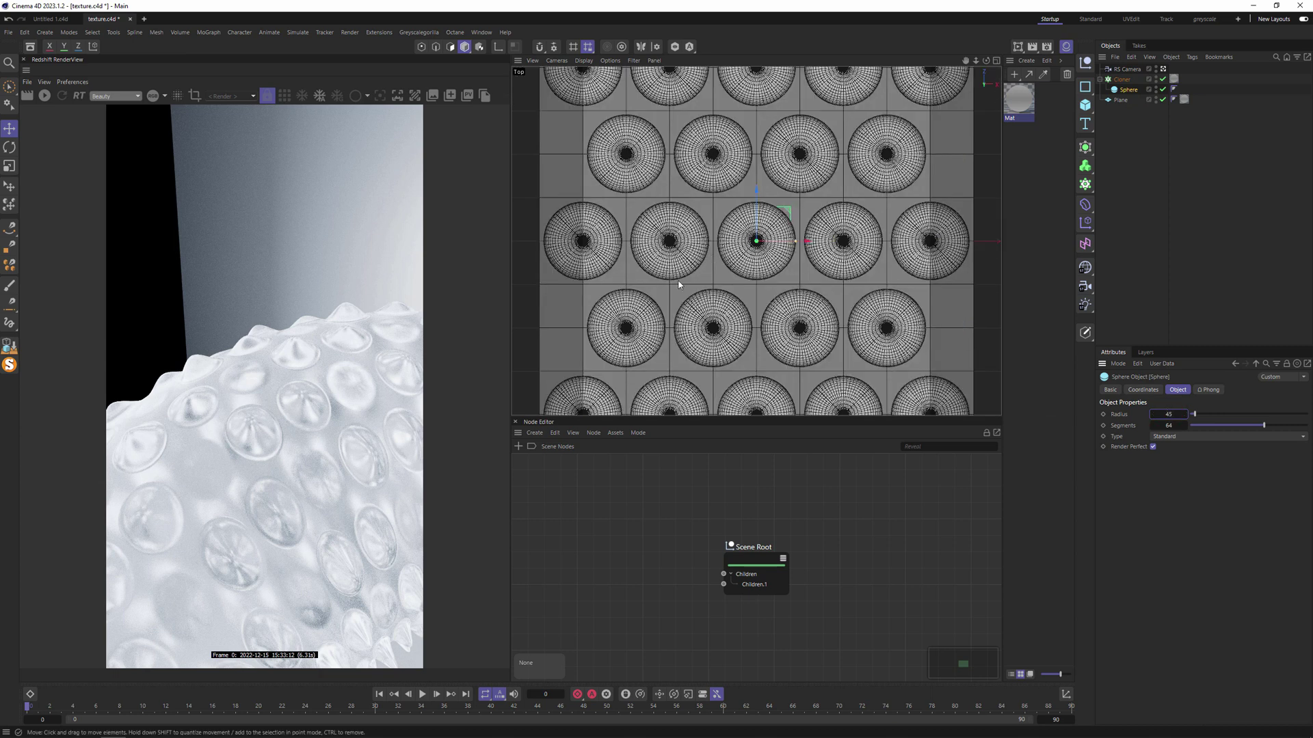
# Add a Random effector to the cloner and set its Maximum to 0
pyautogui.click(1123, 80)
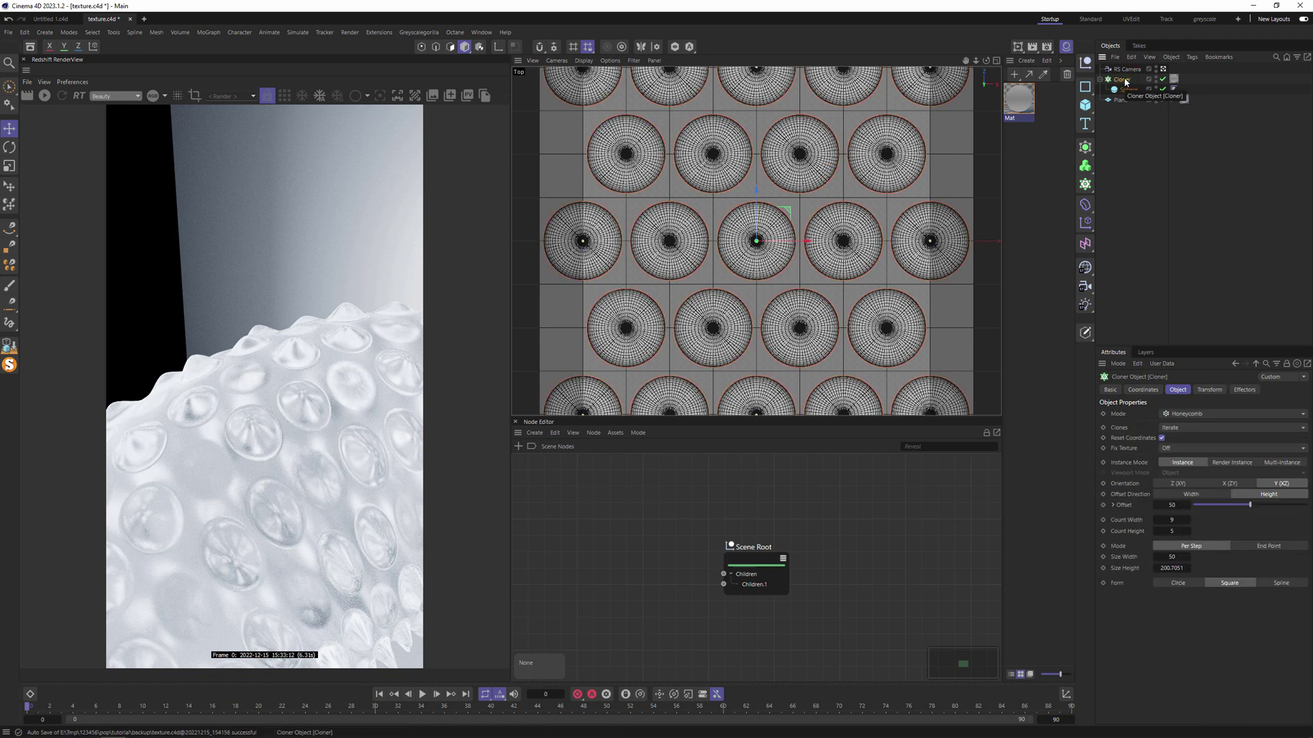
pyautogui.hotkey('shift', 'c')
pyautogui.write('ran')
pyautogui.press('Return')
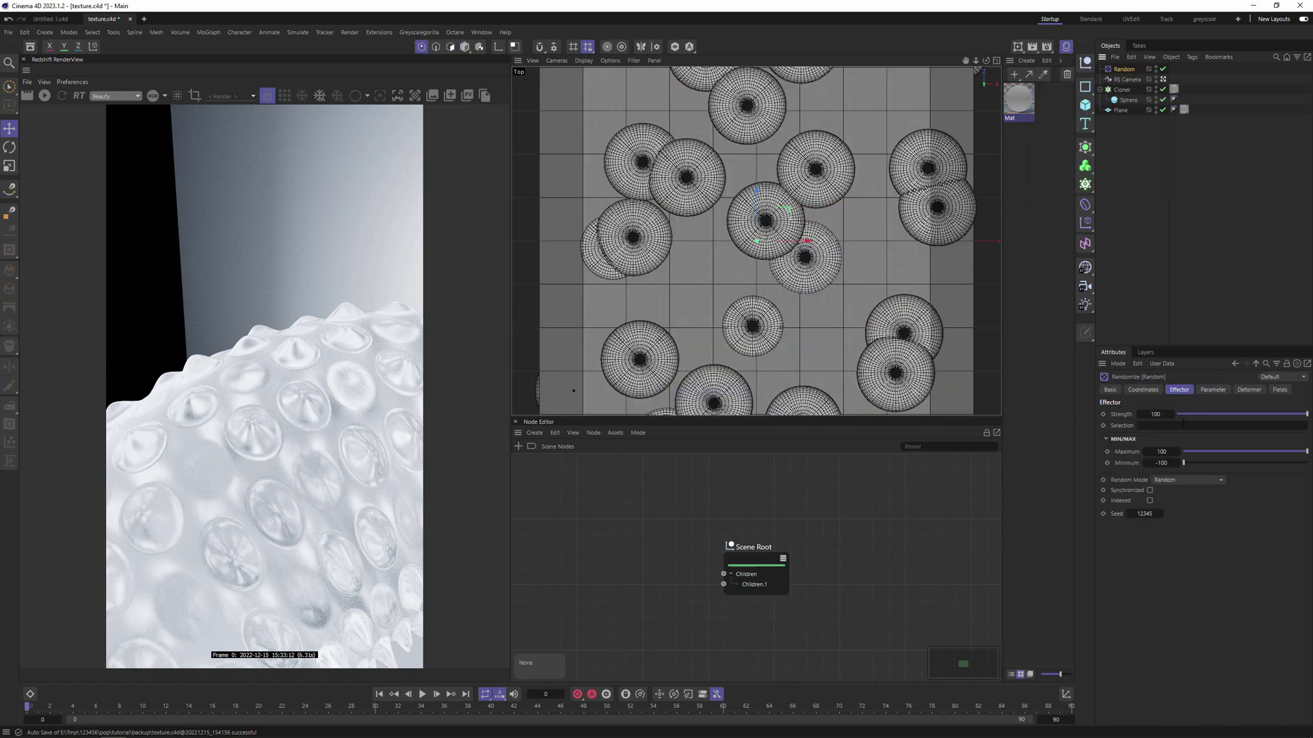
pyautogui.click(1165, 451)
pyautogui.write('0')
pyautogui.press('Return')
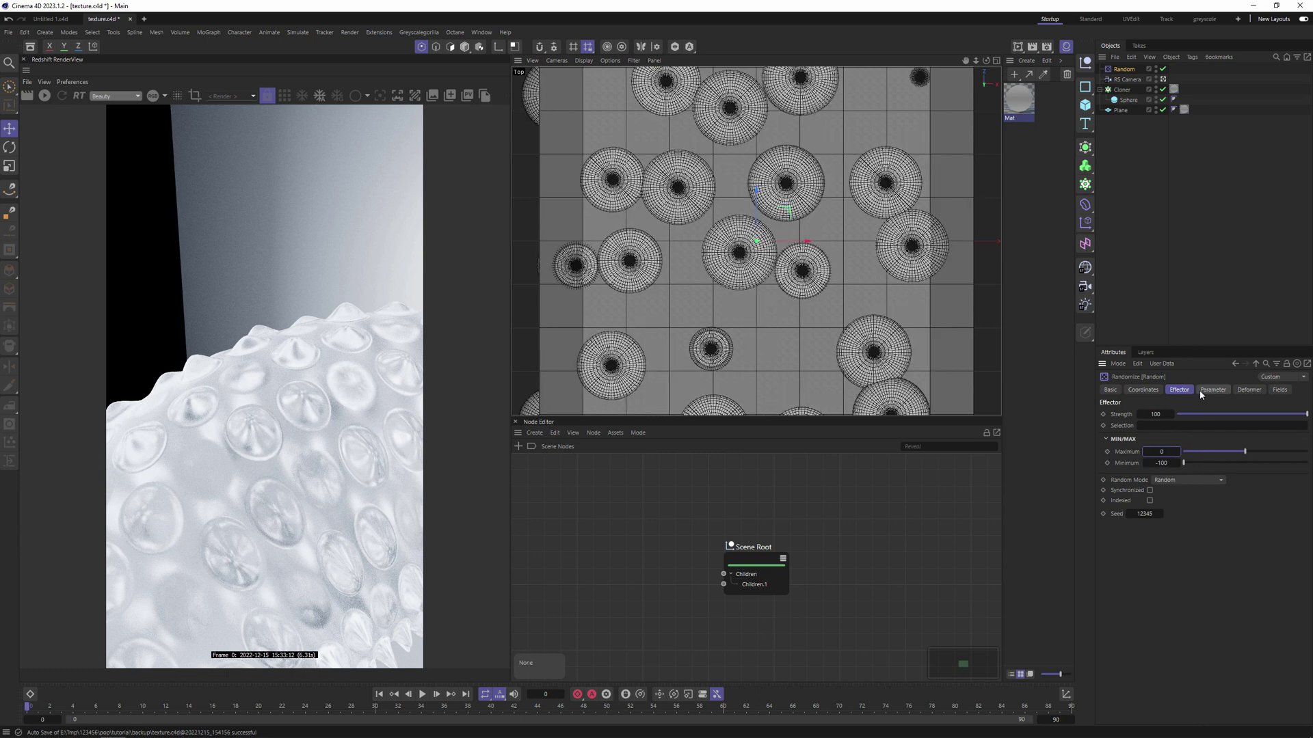
# Set the Random effector's position offsets to X 0, Y 15 and Z 0
pyautogui.click(1201, 392)
pyautogui.click(1180, 459)
pyautogui.write('5')
pyautogui.press('Tab')
pyautogui.write('5')
pyautogui.press('Tab')
pyautogui.write('0')
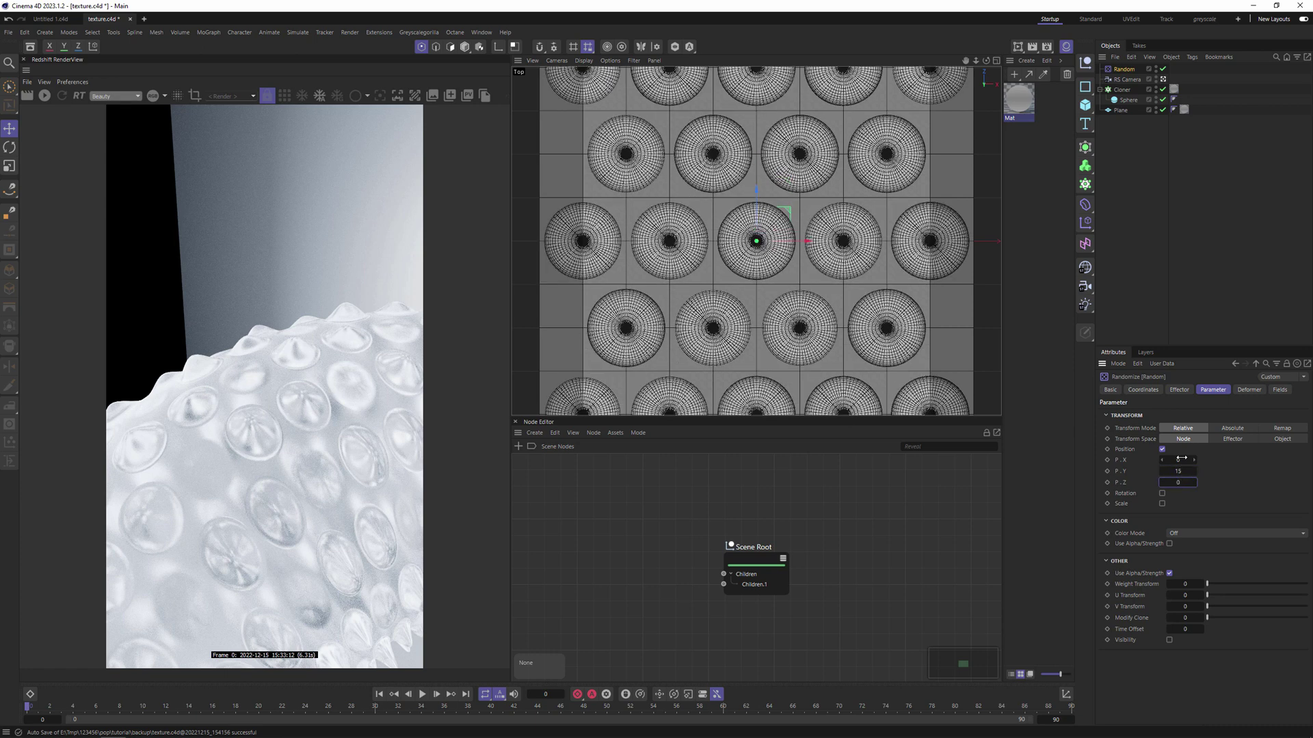
# Try a Y position offset of 30 on the Random effector, judging the spheres' heights in the perspective view
pyautogui.press('F1')
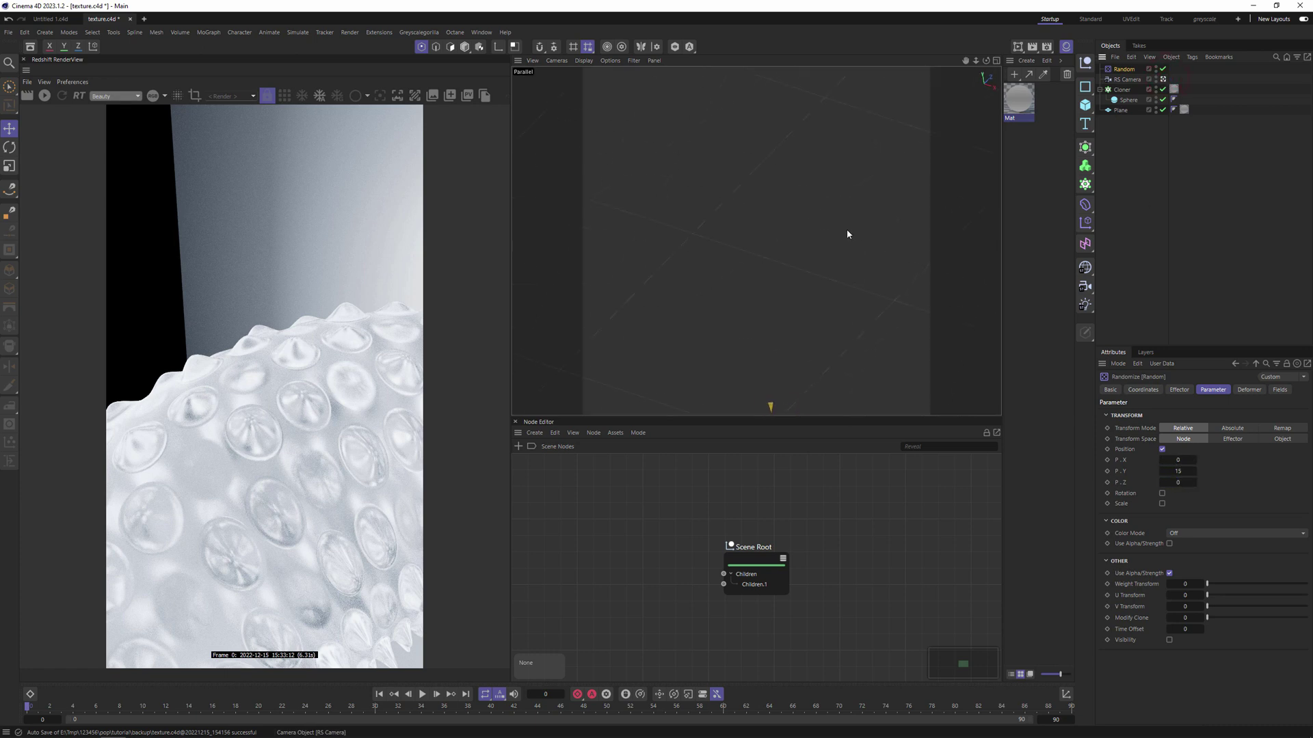
pyautogui.moveTo(1178, 471); pyautogui.dragTo(1177, 471)
pyautogui.click(1177, 470)
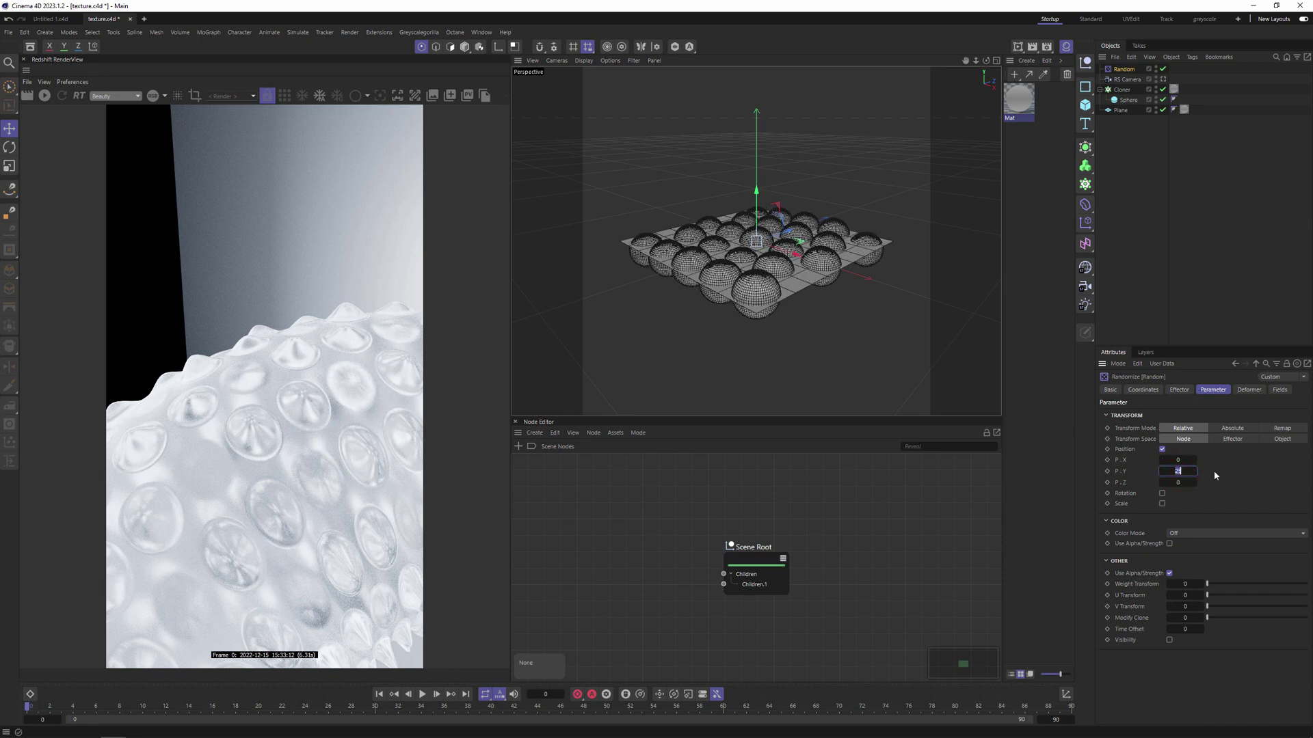
pyautogui.write('30')
pyautogui.press('Return')
pyautogui.scroll(5, 758, 243)
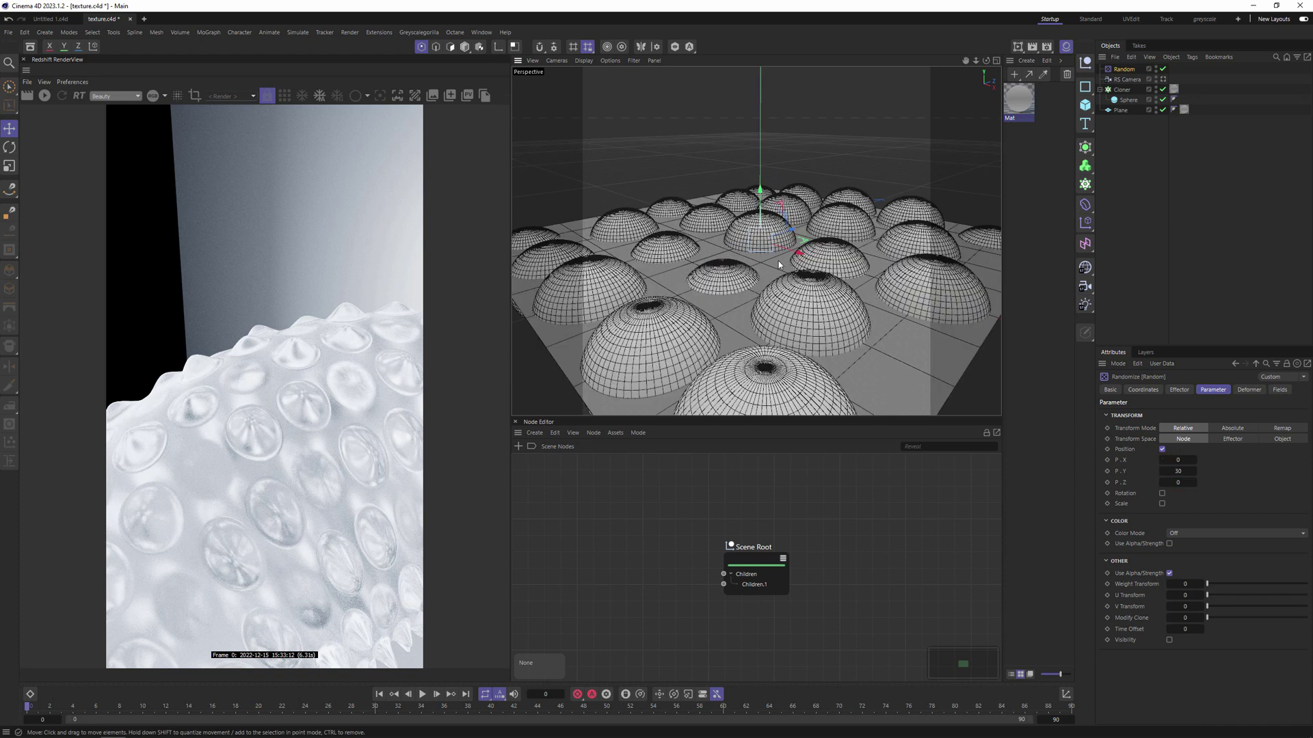
# Set the Random effector's Y position offset to 20
pyautogui.click(1186, 471)
pyautogui.write('20')
pyautogui.press('Return')
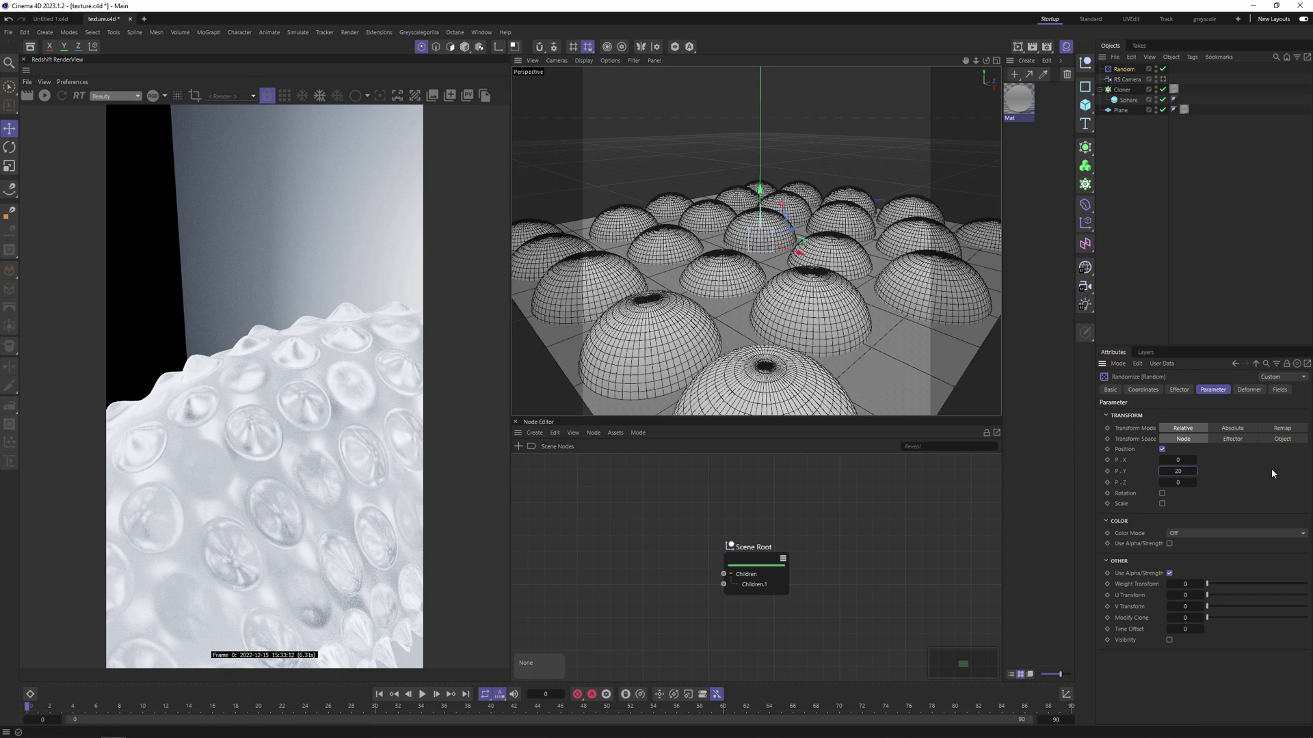
# Add a Box Field to the Random effector, scale it to about 188.2 on all axes, and return to the RS Camera view
pyautogui.click(1279, 390)
pyautogui.click(1128, 495)
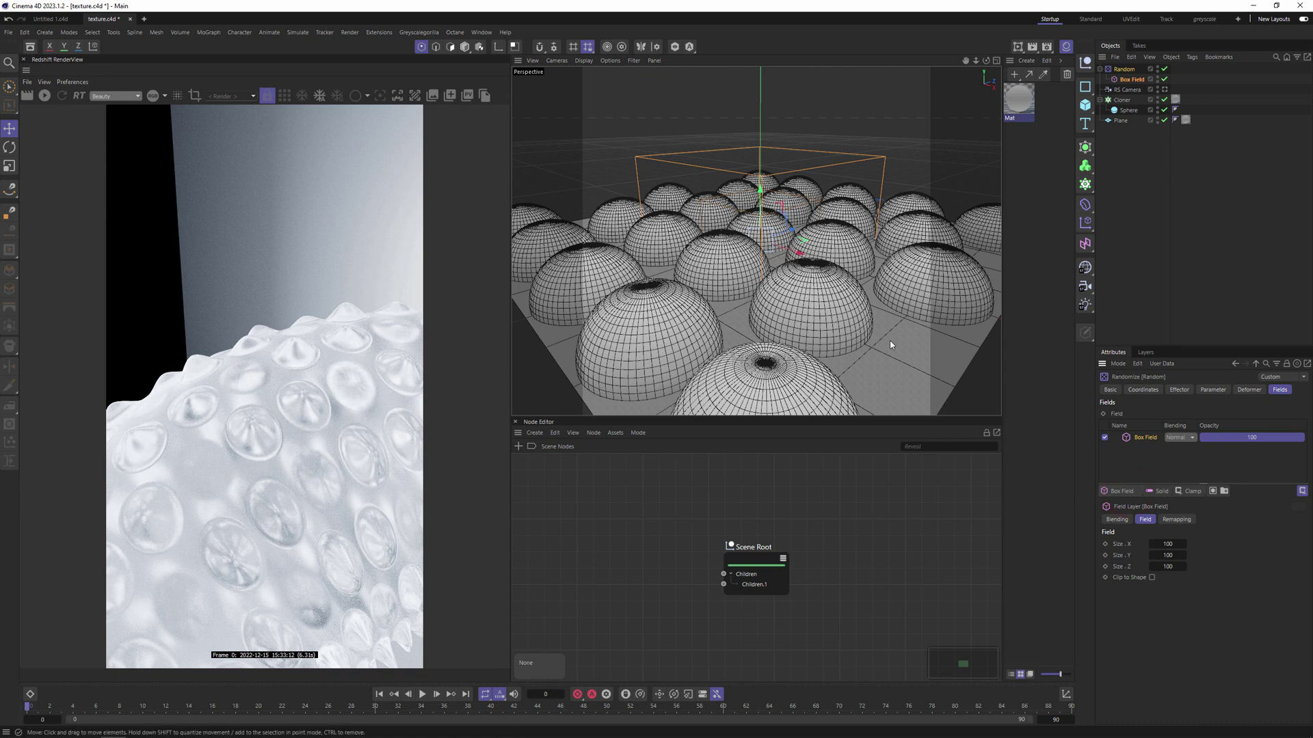
pyautogui.press('t')
pyautogui.moveTo(784, 330); pyautogui.dragTo(655, 364)
pyautogui.press('e')
pyautogui.click(1165, 90)
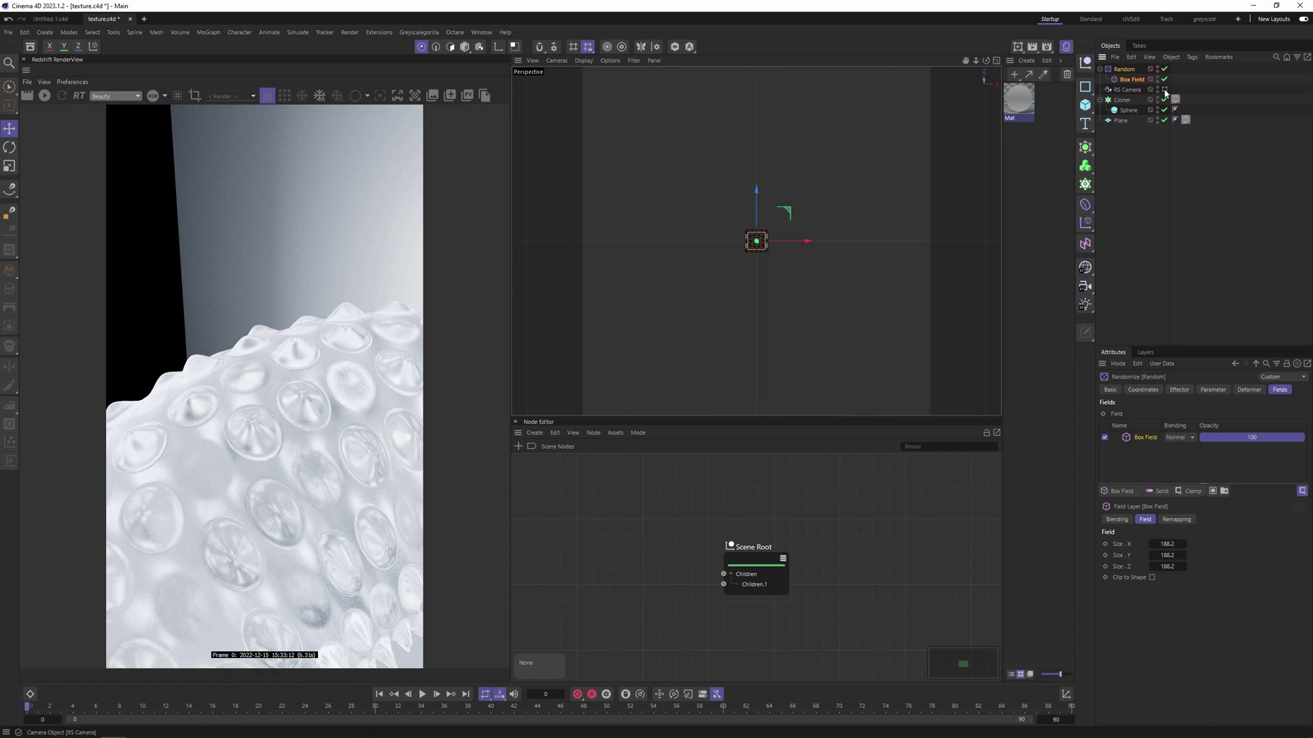
# Save the project, render the texture to the Picture Viewer and inspect the newest render
pyautogui.hotkey('ctrl', 's')
pyautogui.click(1031, 49)
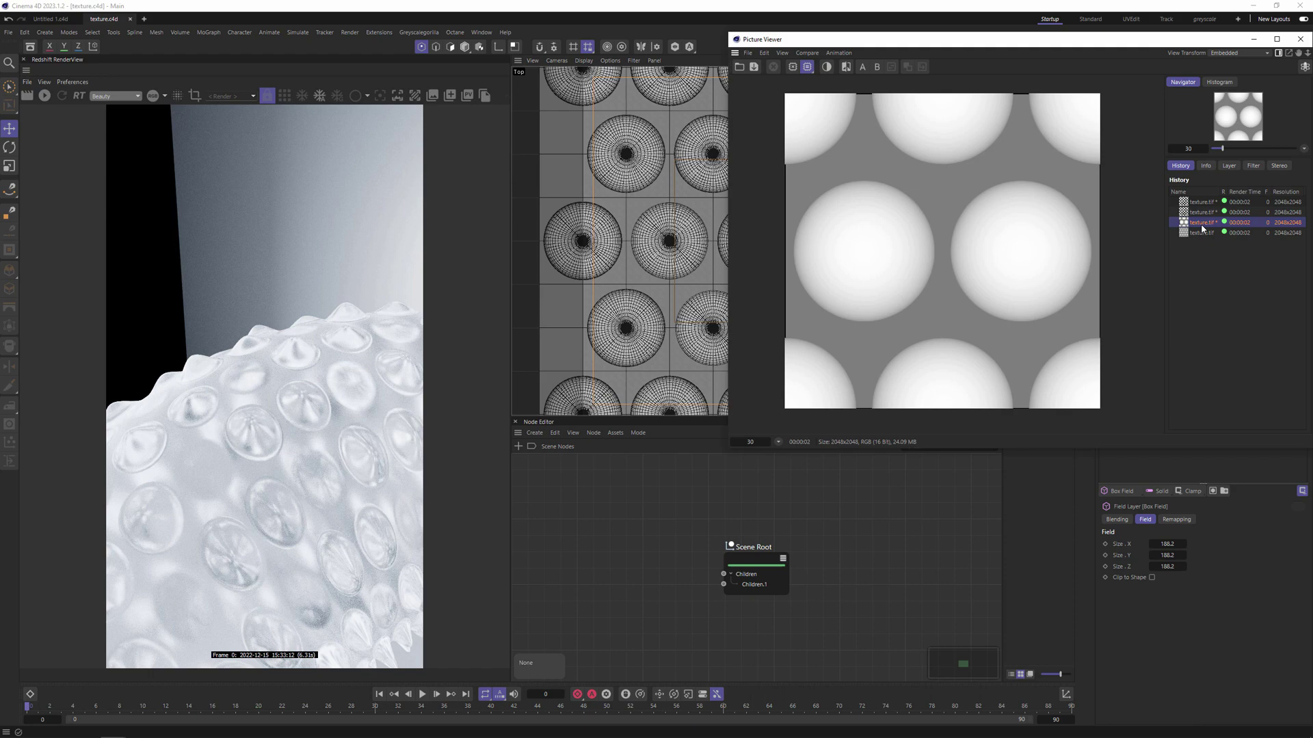
pyautogui.click(1202, 233)
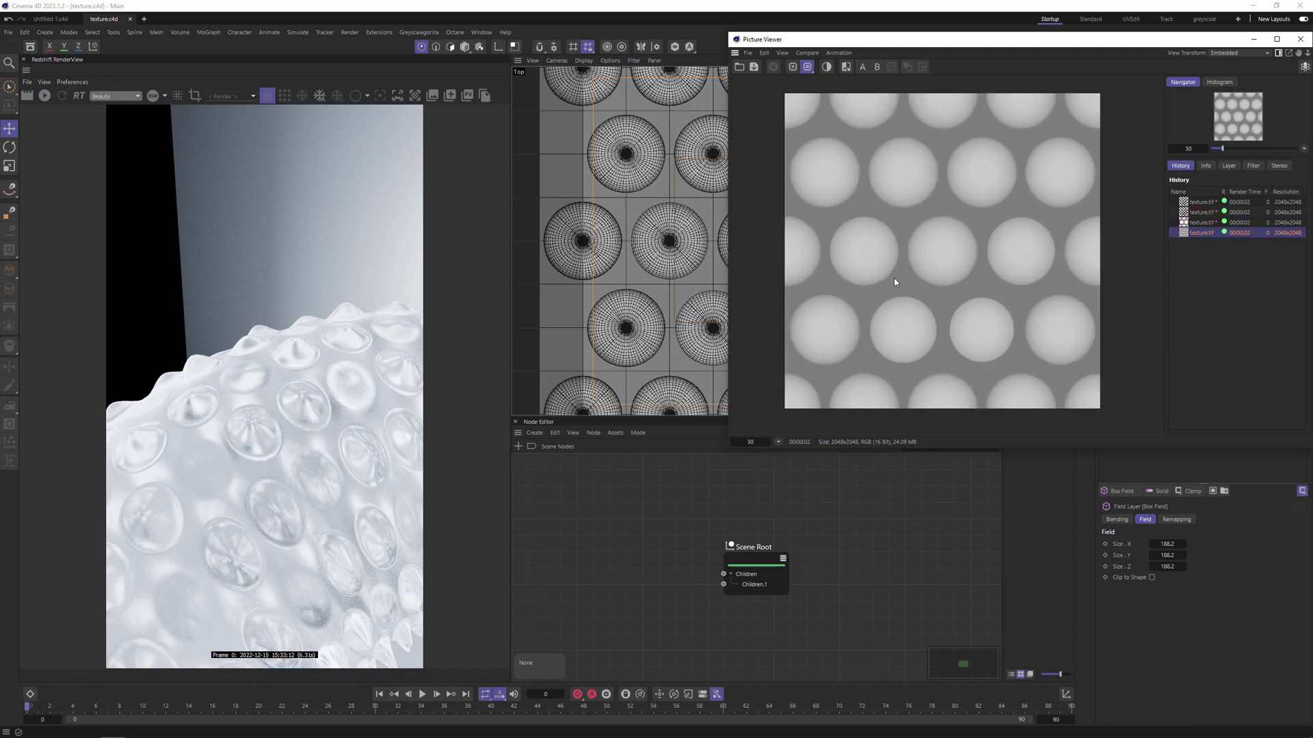
pyautogui.click(1299, 39)
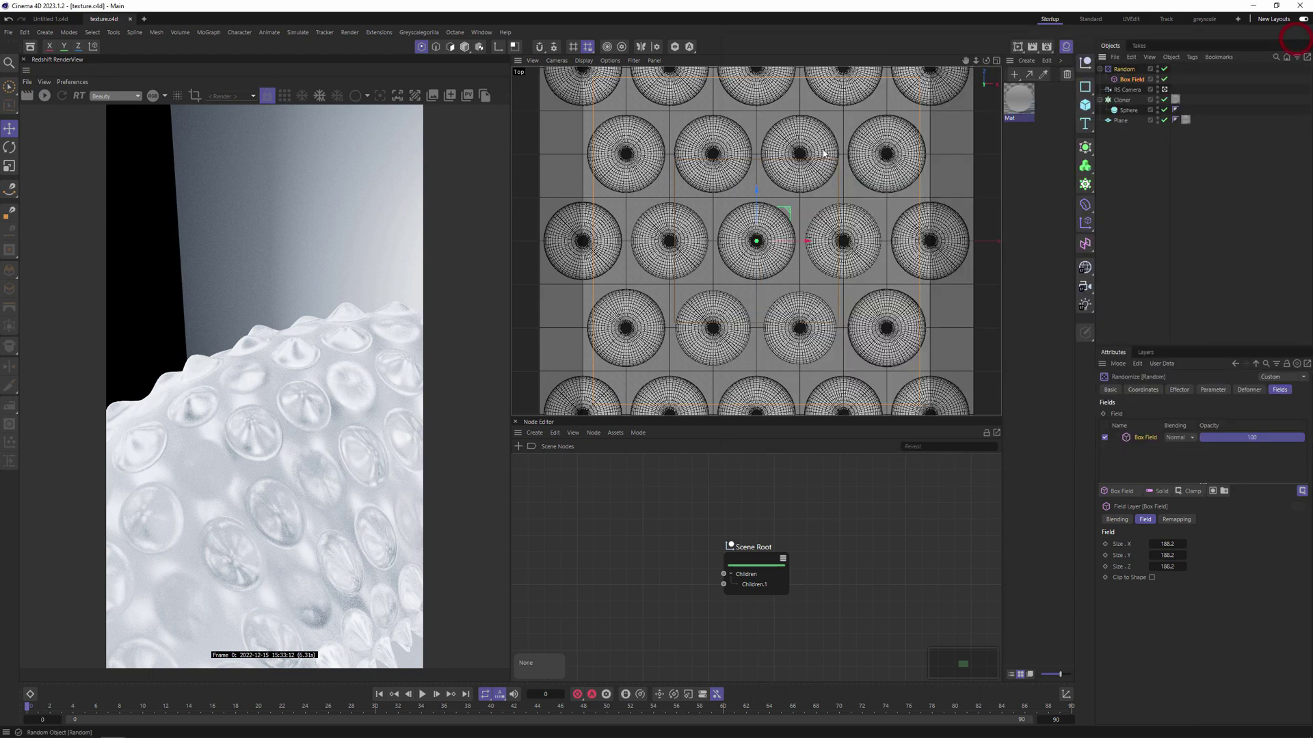
# Check the sphere's radius and open the Gradient shader in the Luminance channel of the material Mat
pyautogui.click(1128, 110)
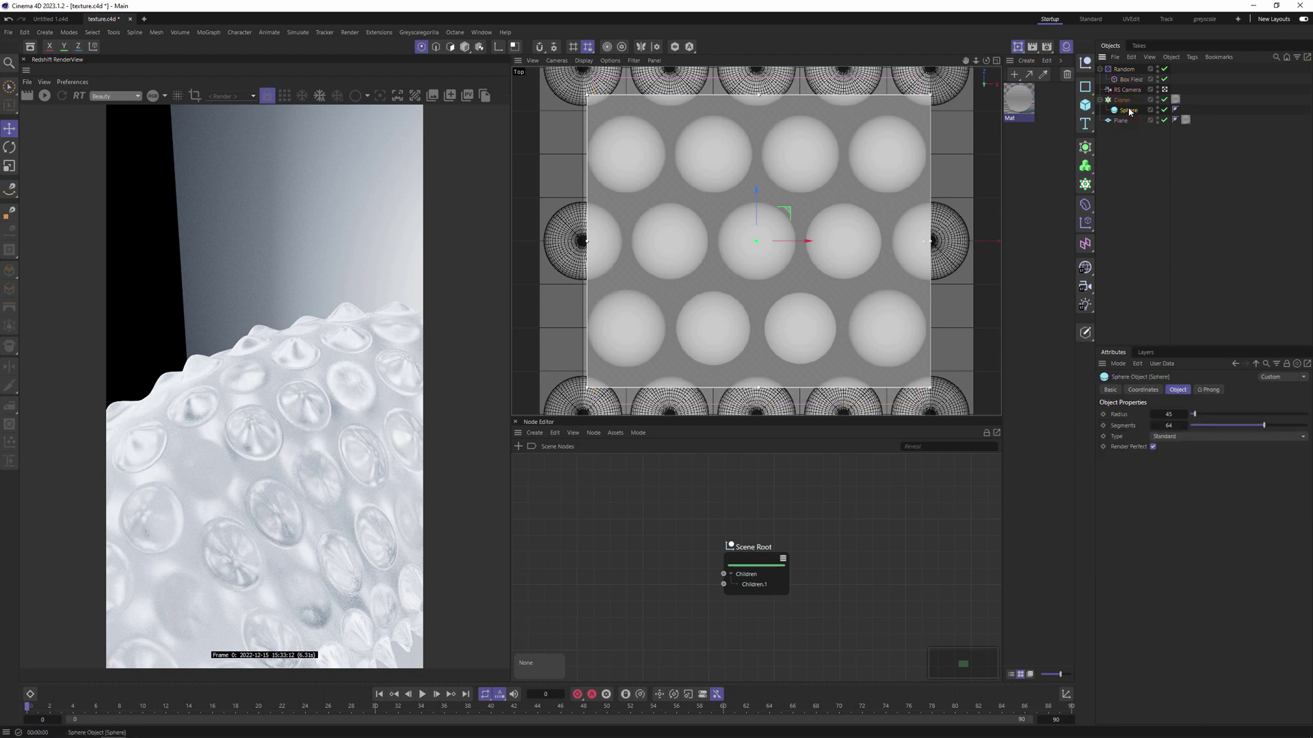
pyautogui.click(1030, 106)
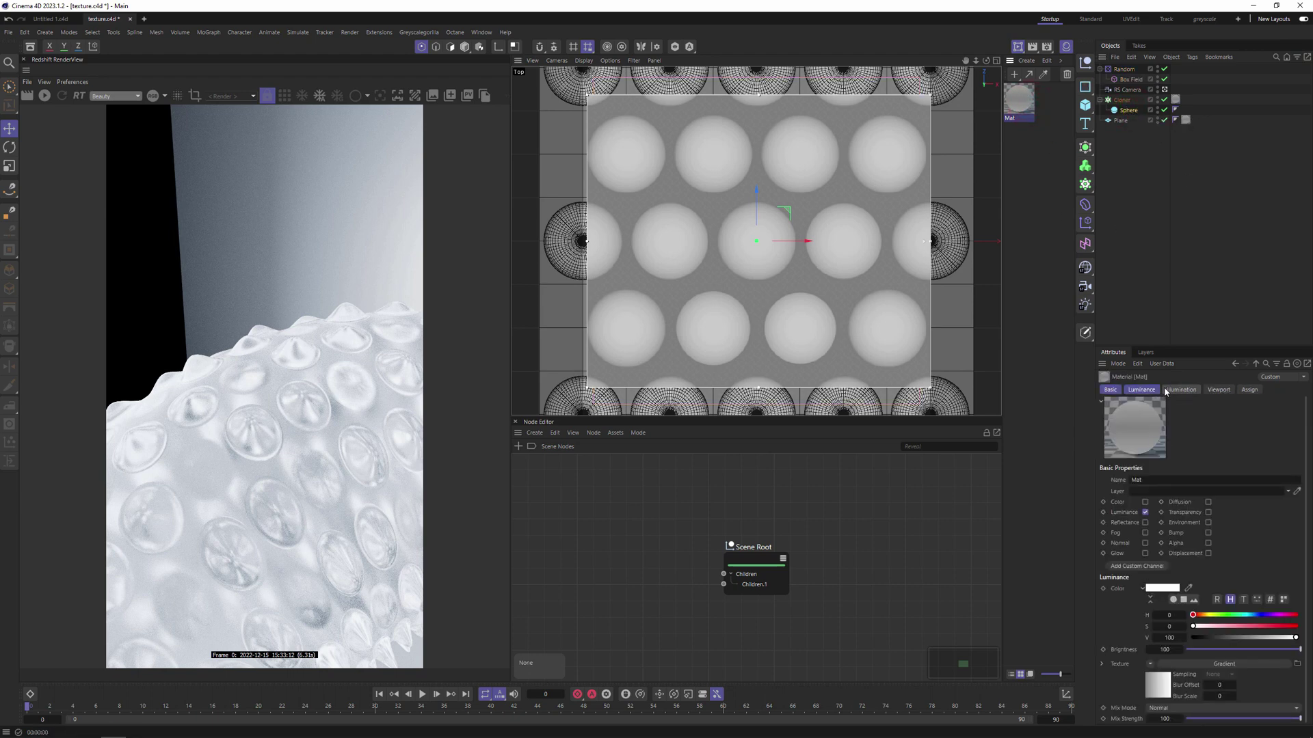
pyautogui.click(1156, 391)
pyautogui.click(1156, 571)
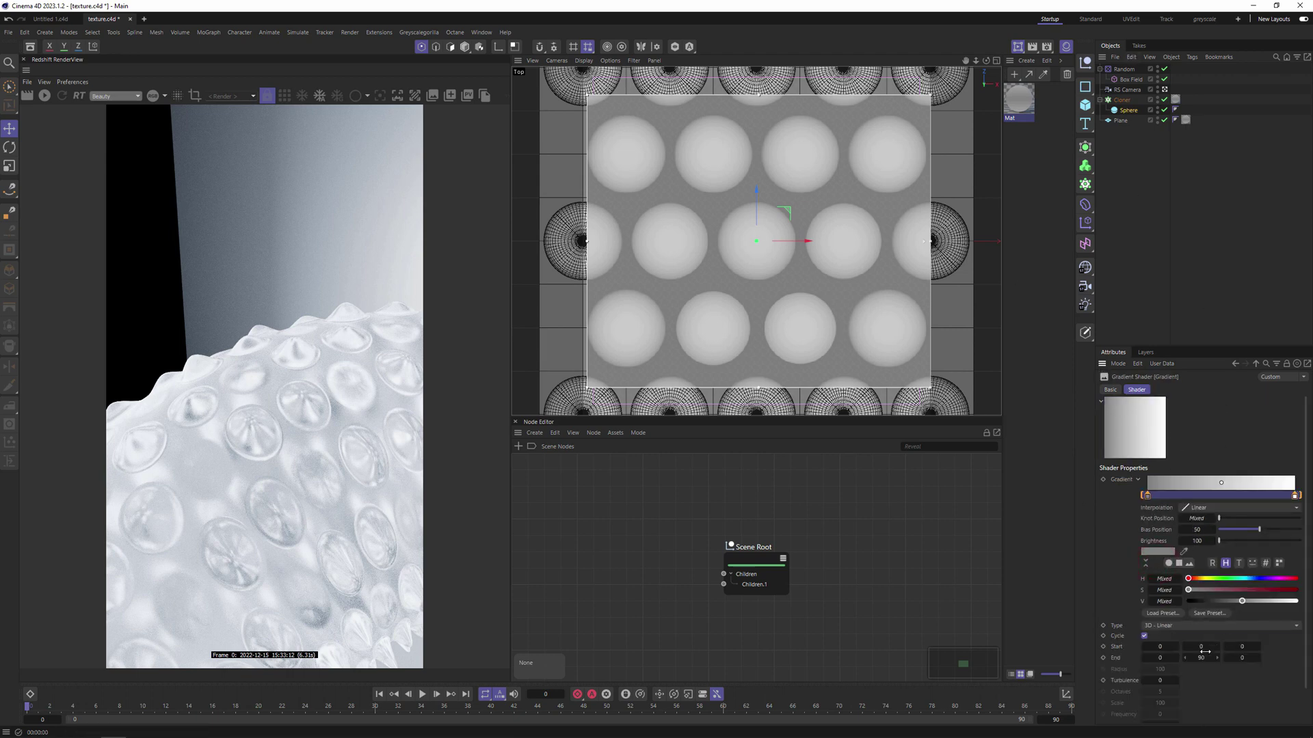
pyautogui.click(1128, 110)
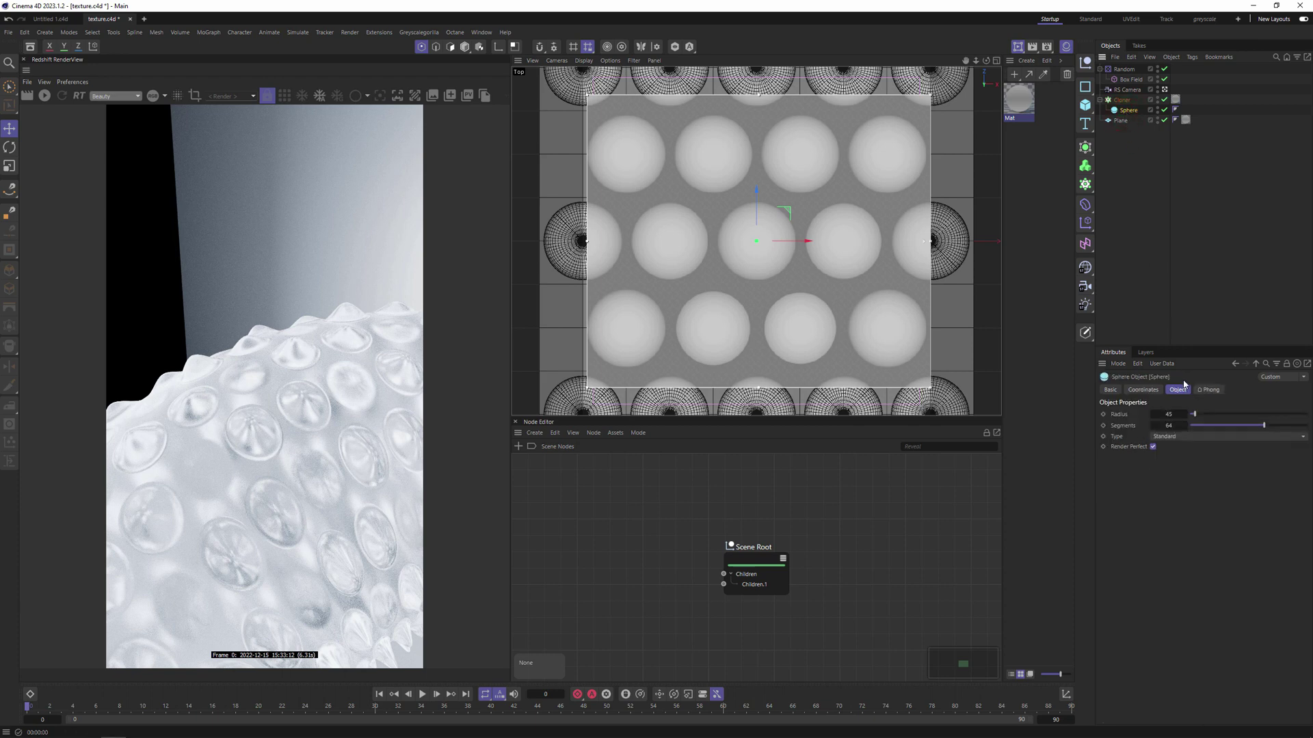
pyautogui.click(1018, 101)
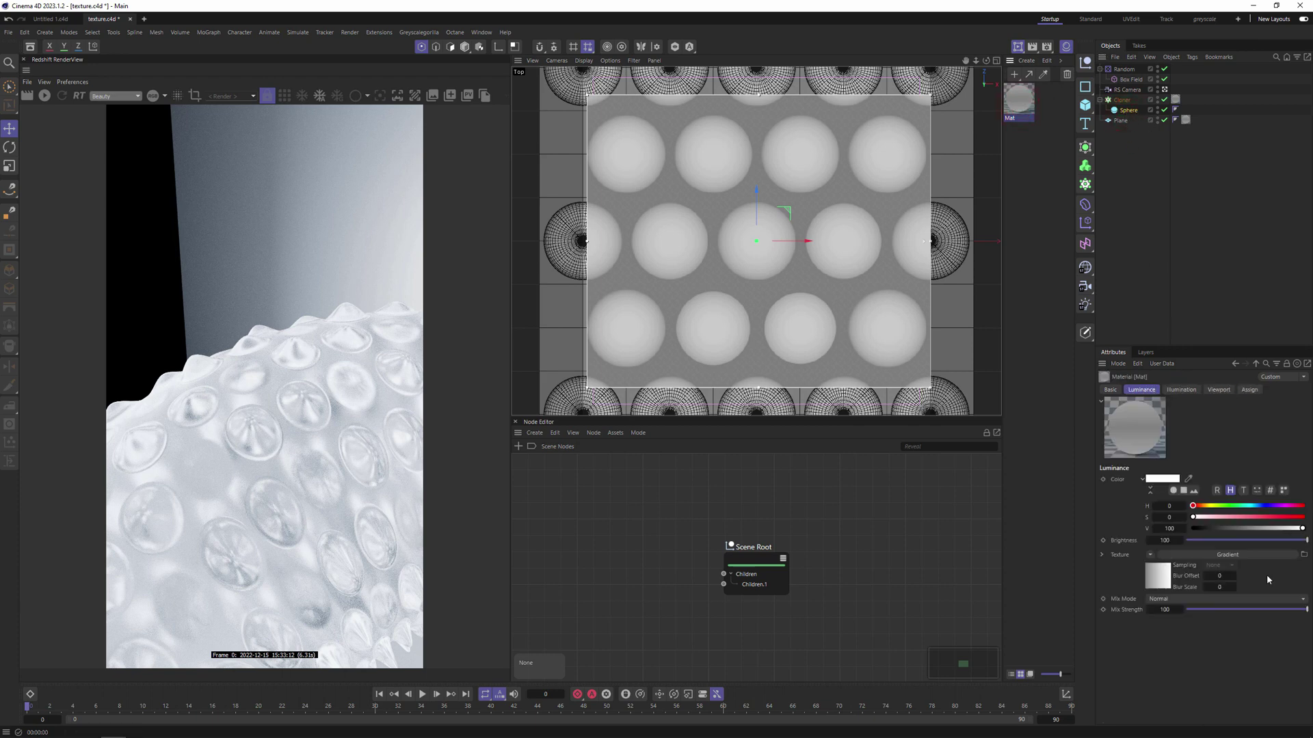
pyautogui.click(1209, 554)
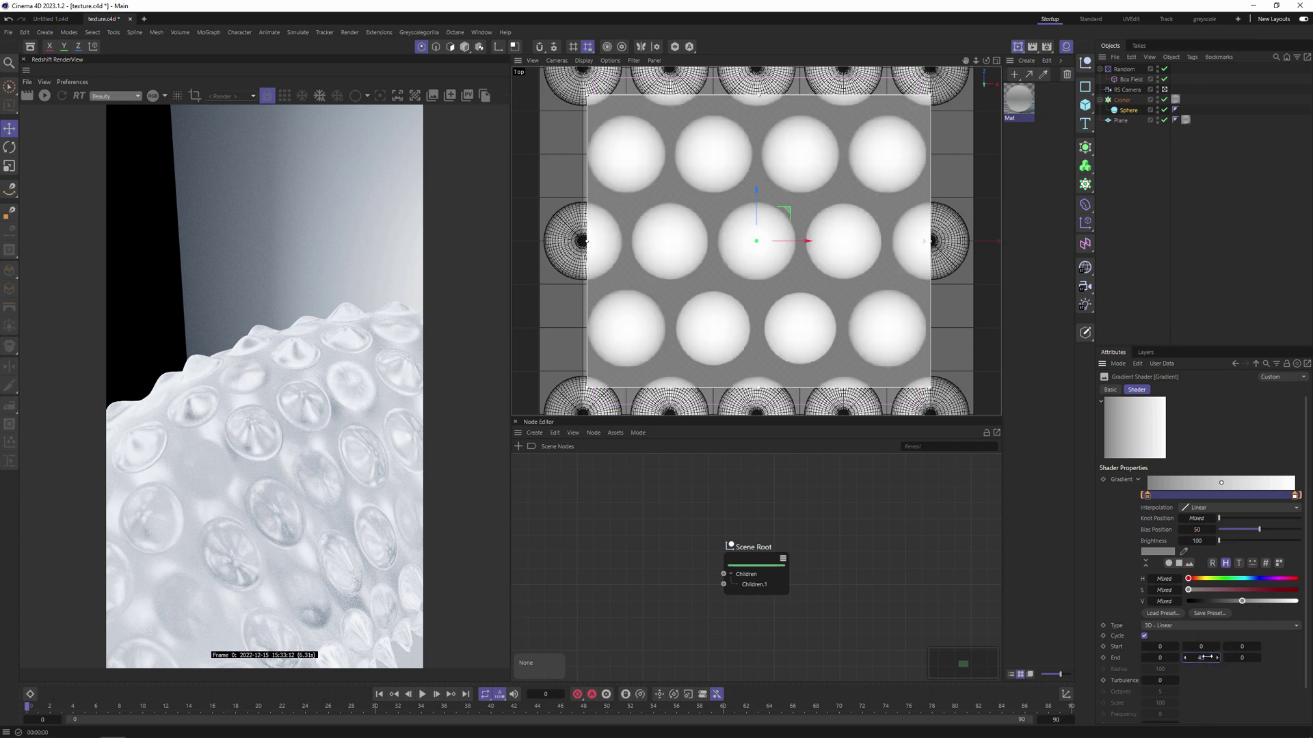
# Try 40 and 50 for the 3D linear gradient's End Y value and settle on 45
pyautogui.click(1207, 657)
pyautogui.write('40')
pyautogui.press('Return')
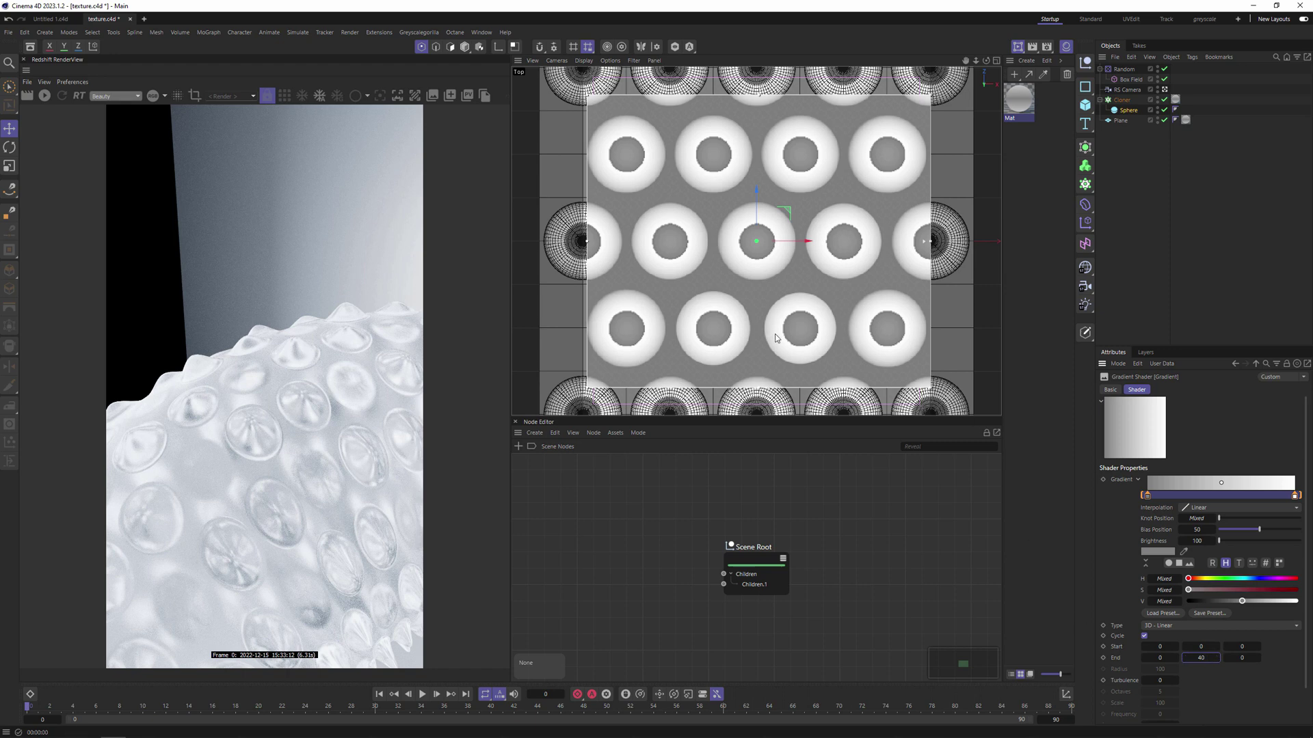
pyautogui.click(1202, 657)
pyautogui.write('50')
pyautogui.press('Return')
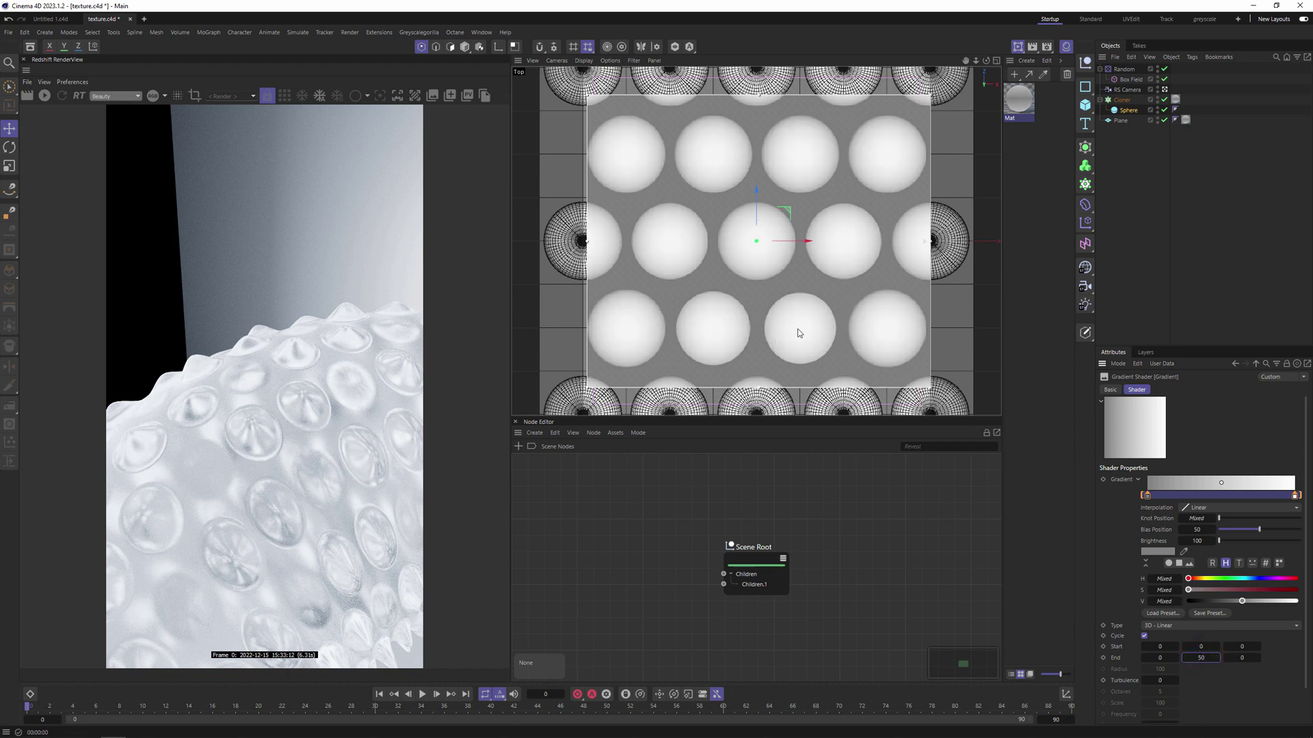
pyautogui.click(1200, 658)
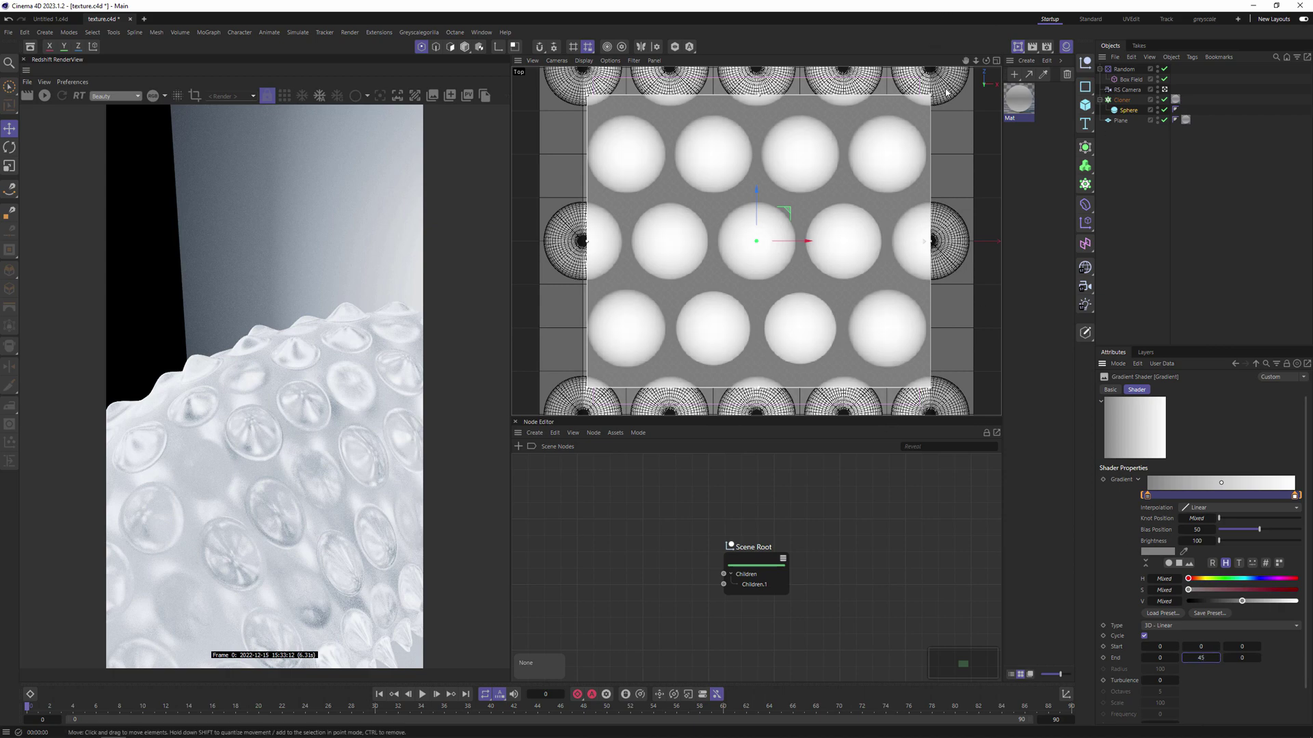
# Render the texture to the Picture Viewer again, overwriting the existing texture.tif
pyautogui.click(1032, 47)
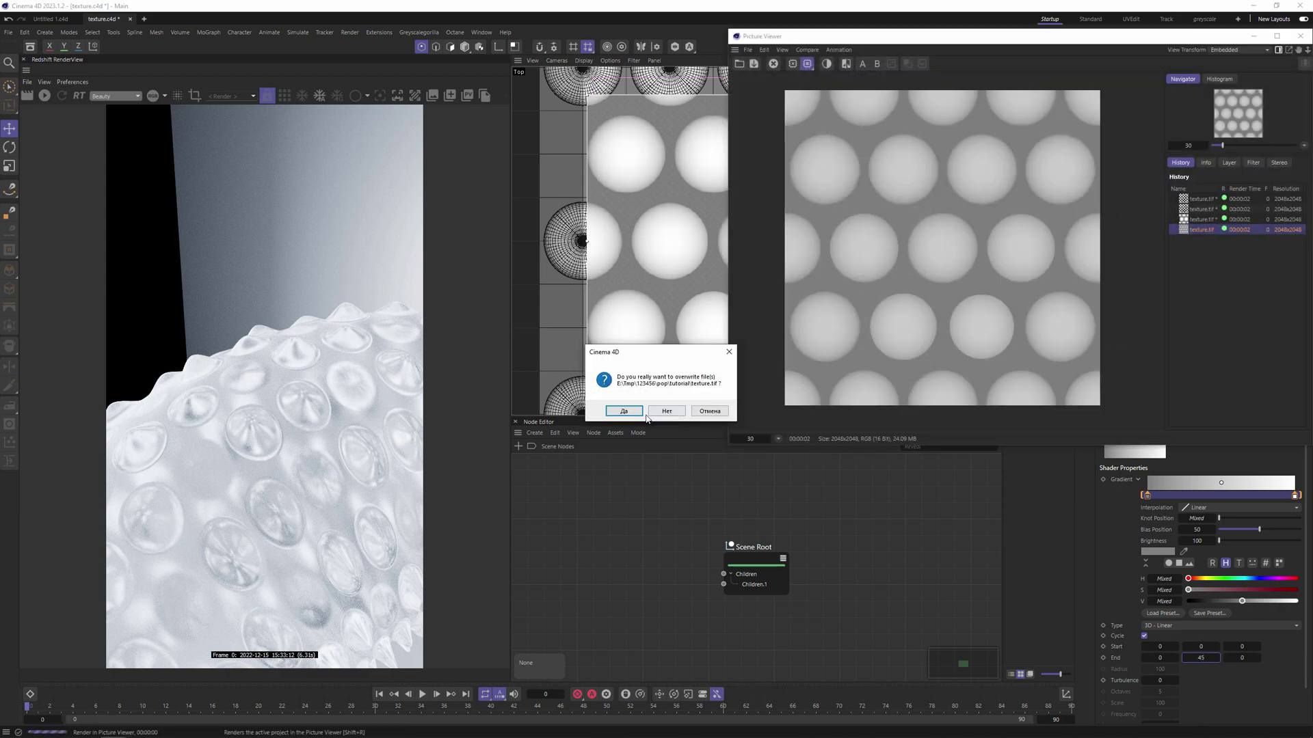
pyautogui.click(619, 411)
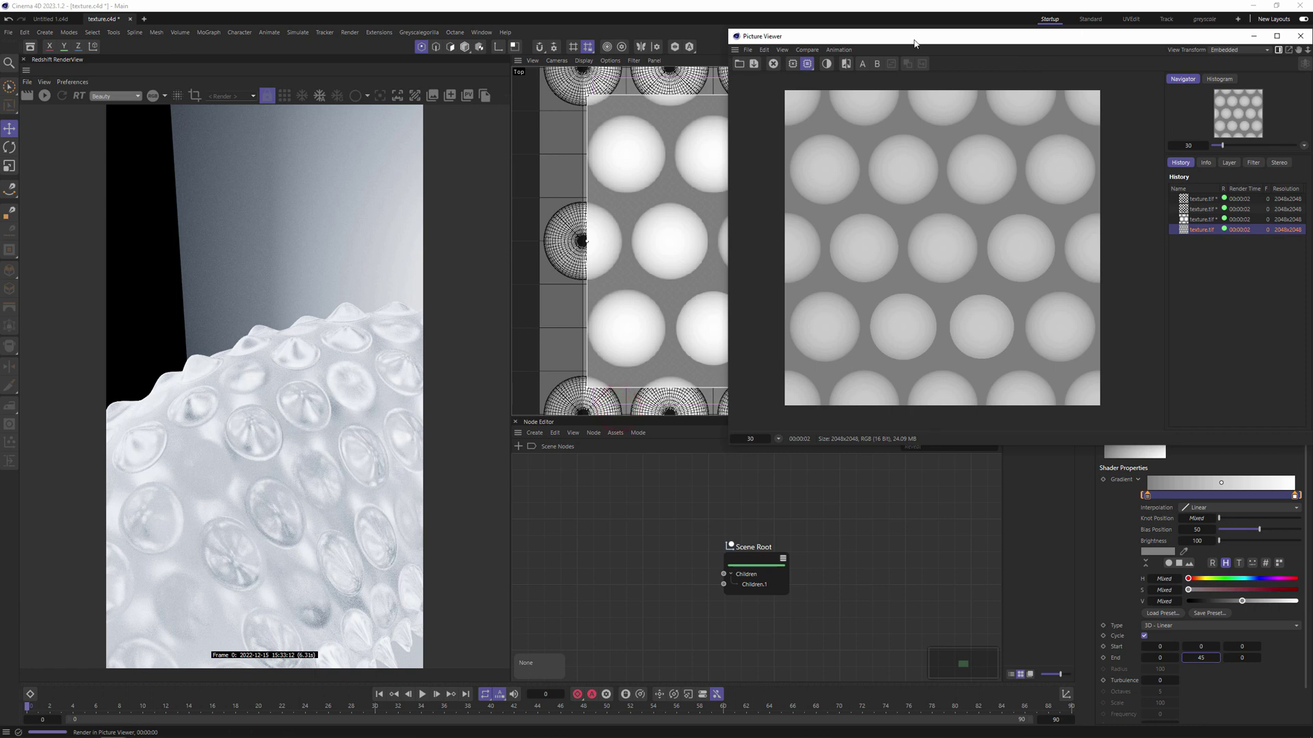
pyautogui.moveTo(900, 38); pyautogui.dragTo(768, 73)
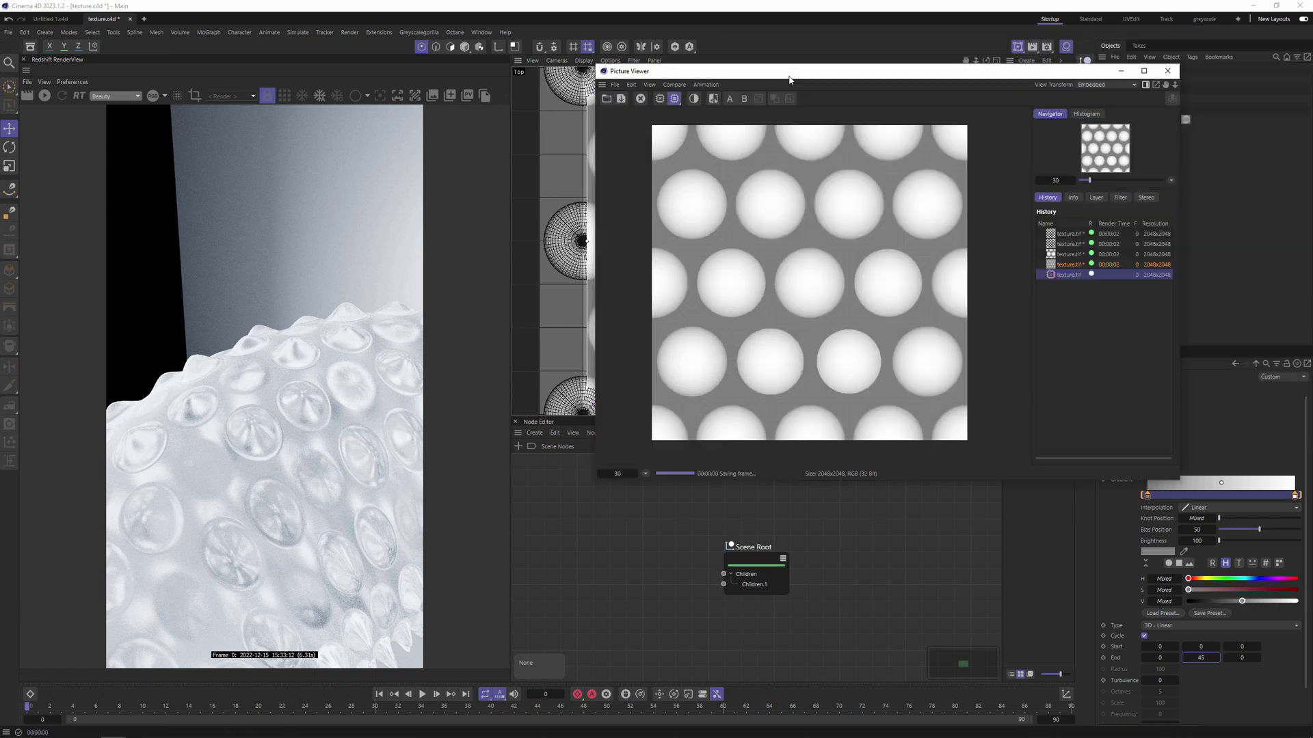
# Compare the earlier renders in the Picture Viewer history with the newest one, ending on the newest, and close the viewer
pyautogui.click(1068, 234)
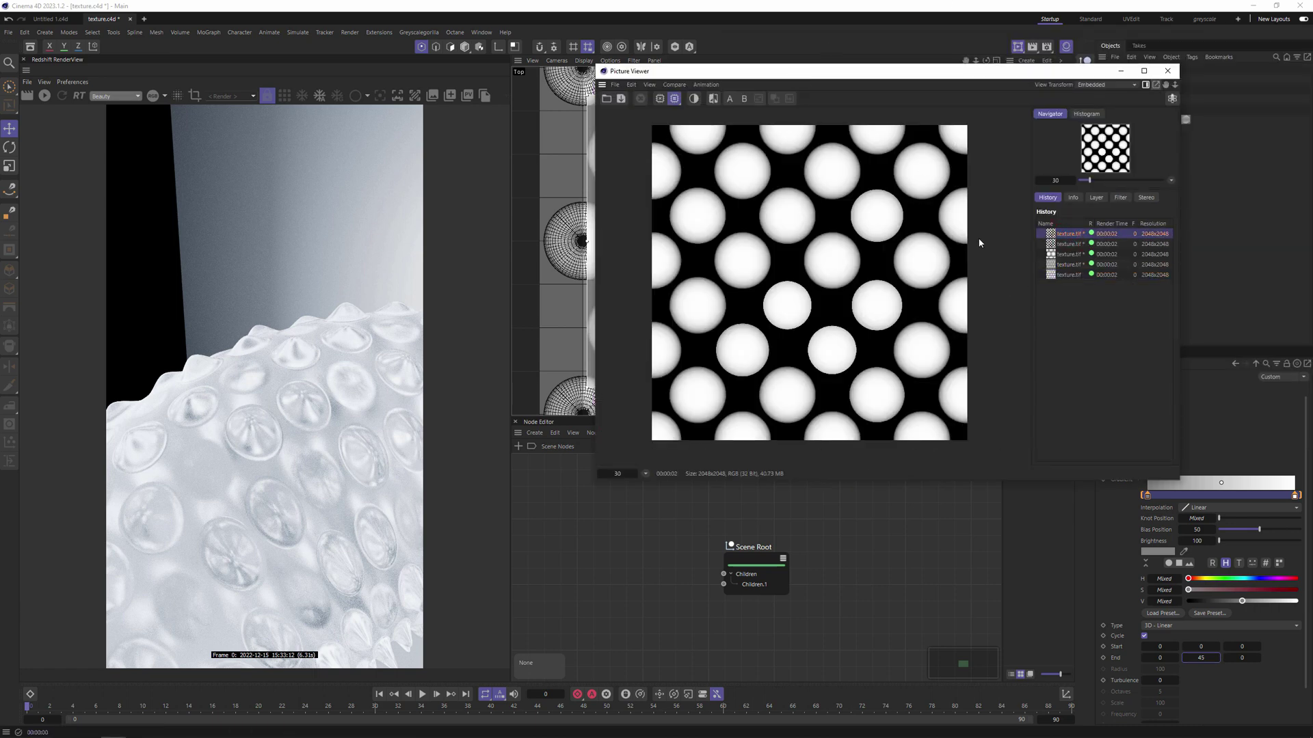
pyautogui.click(1064, 253)
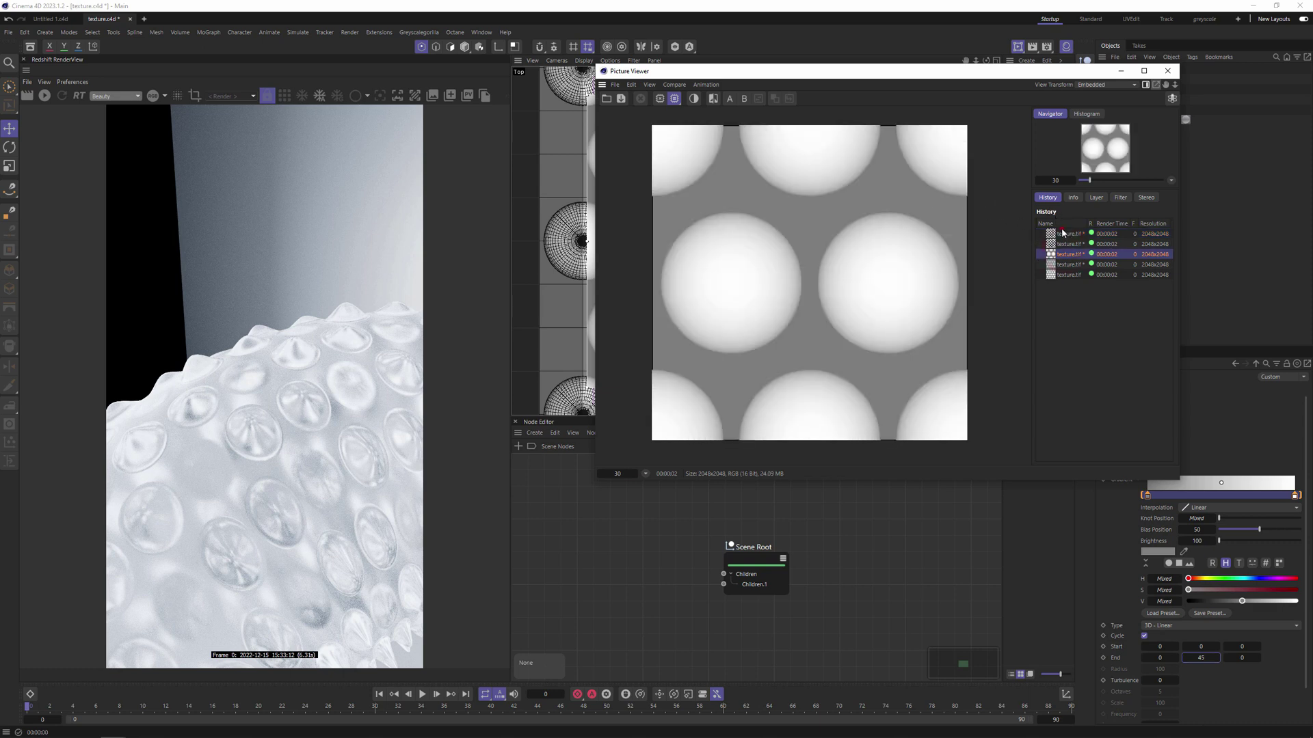
pyautogui.click(1062, 233)
pyautogui.click(1072, 264)
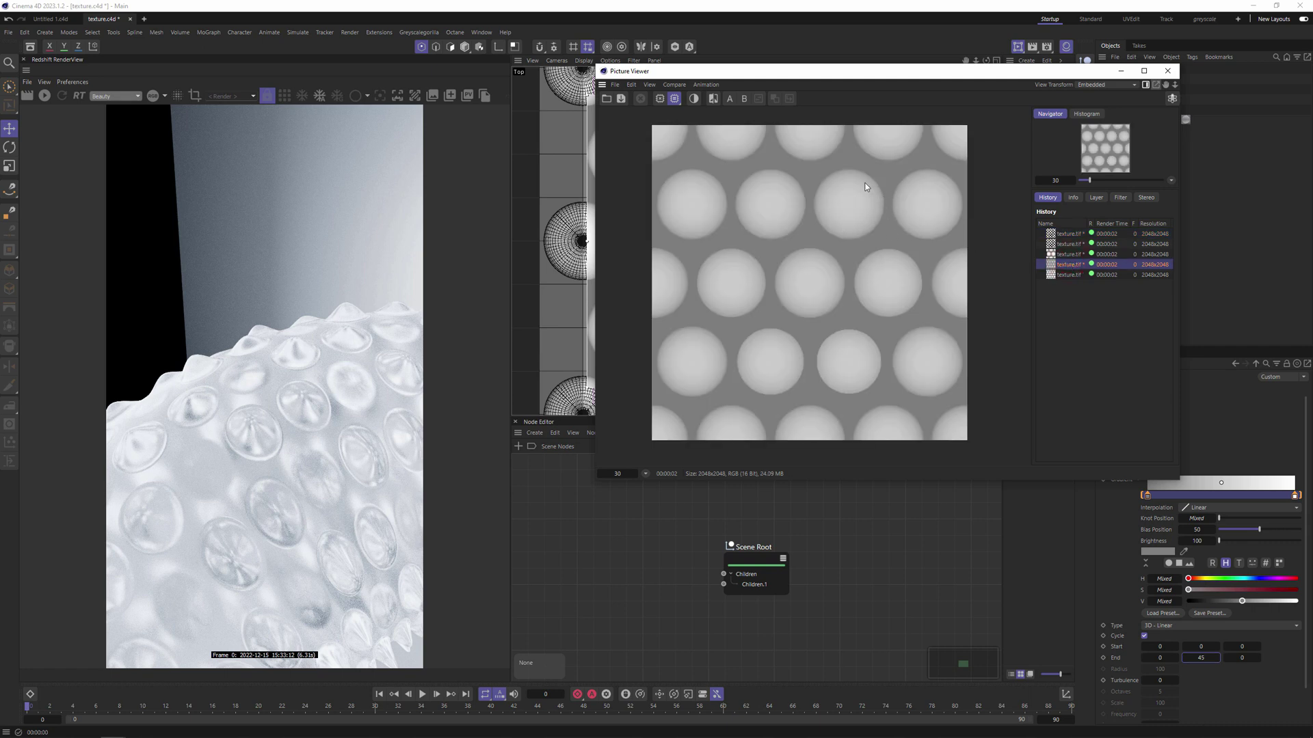
pyautogui.click(1065, 274)
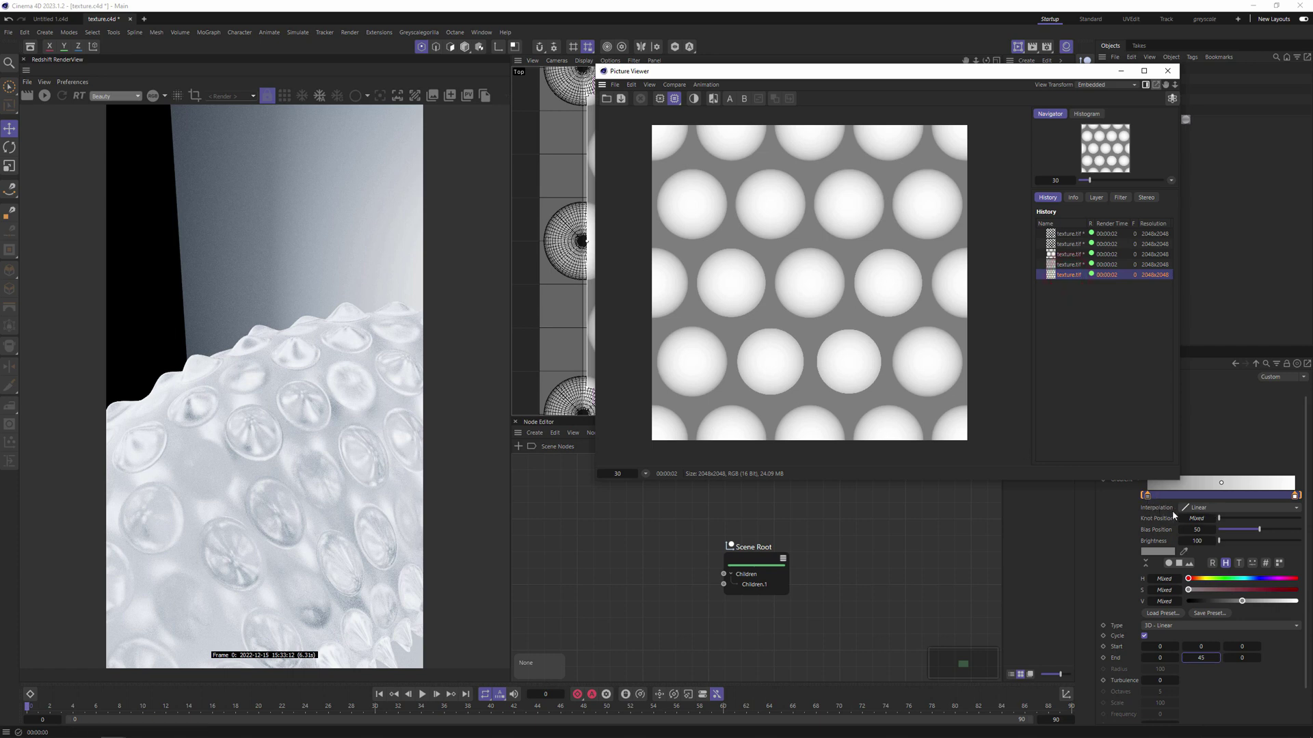
pyautogui.click(1168, 71)
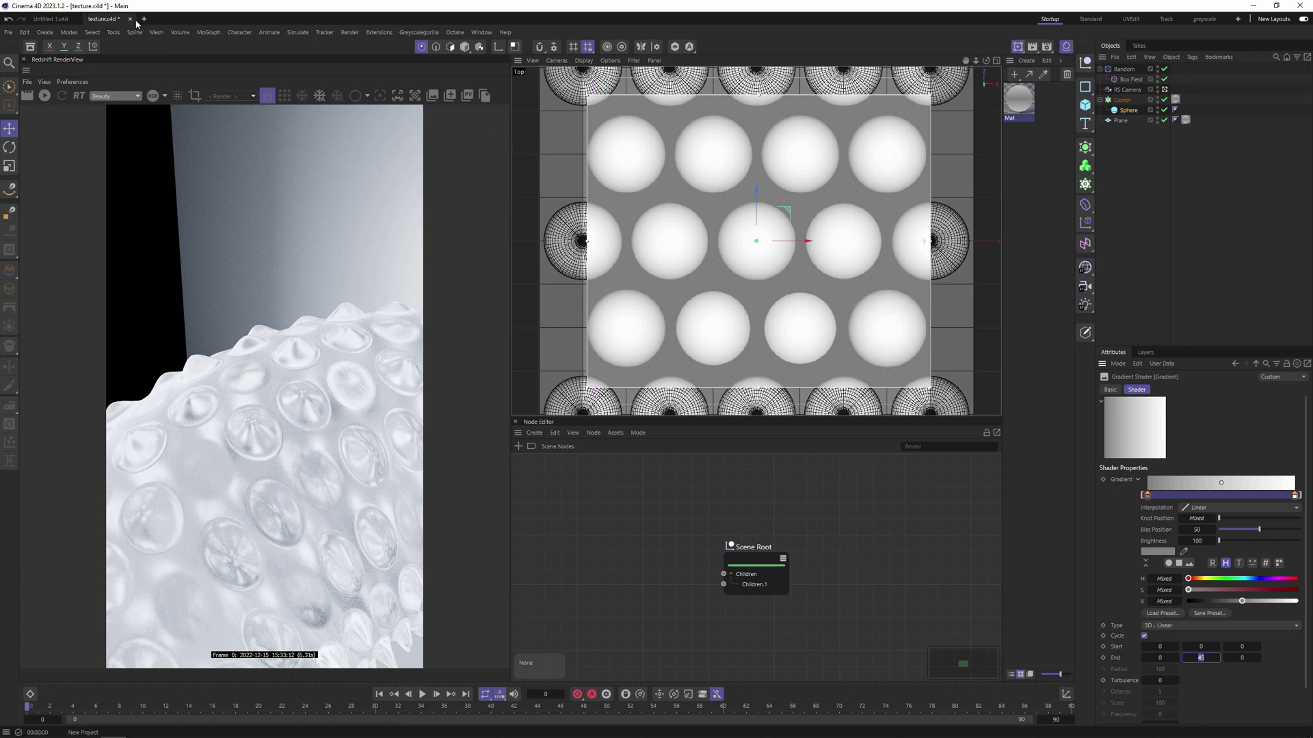
# Close the texture project and add a Texture node to the RS shader graph of the Untitled 1 scene
pyautogui.click(129, 18)
pyautogui.moveTo(673, 626); pyautogui.dragTo(602, 624)
pyautogui.doubleClick(619, 522)
pyautogui.write('tex')
pyautogui.doubleClick(653, 460)
pyautogui.moveTo(731, 568); pyautogui.dragTo(605, 527)
# Load texture.tif into the Texture node and connect its Out Color to the Displacement node's TexMap in place of Tiles
pyautogui.click(1183, 553)
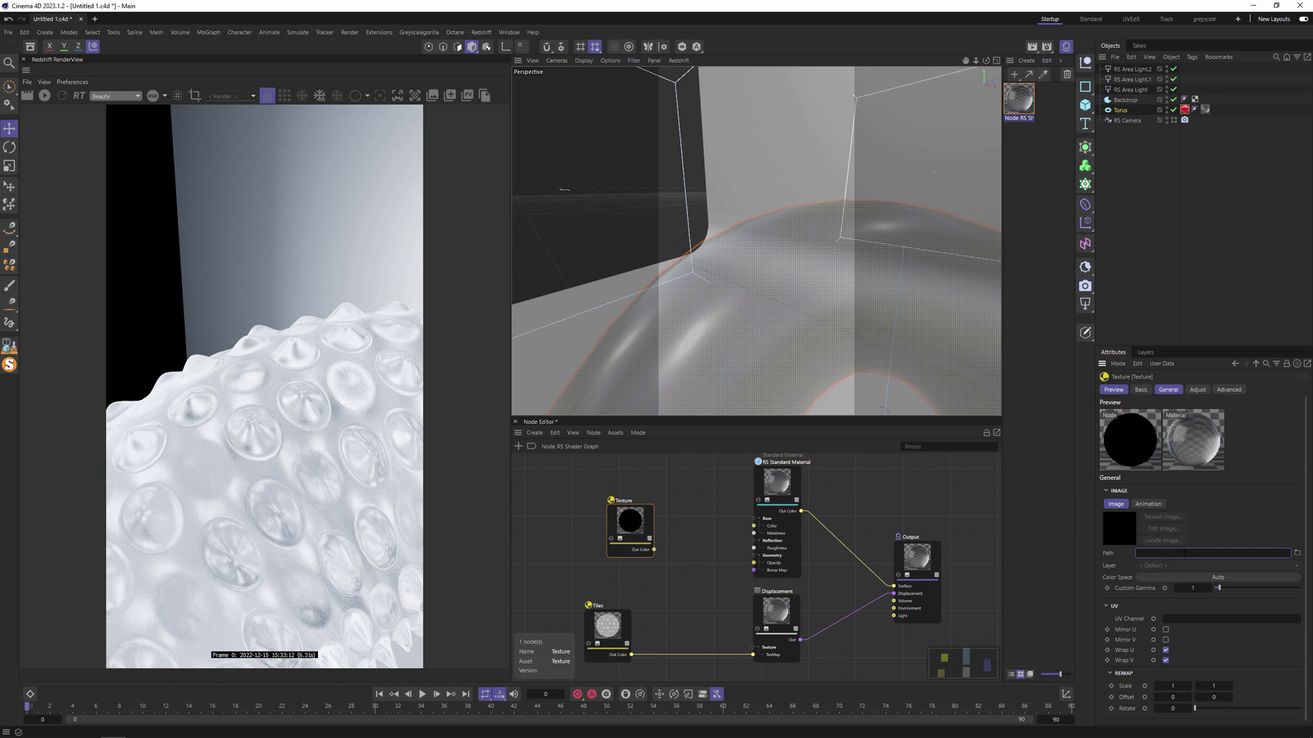
pyautogui.write('texture.tif')
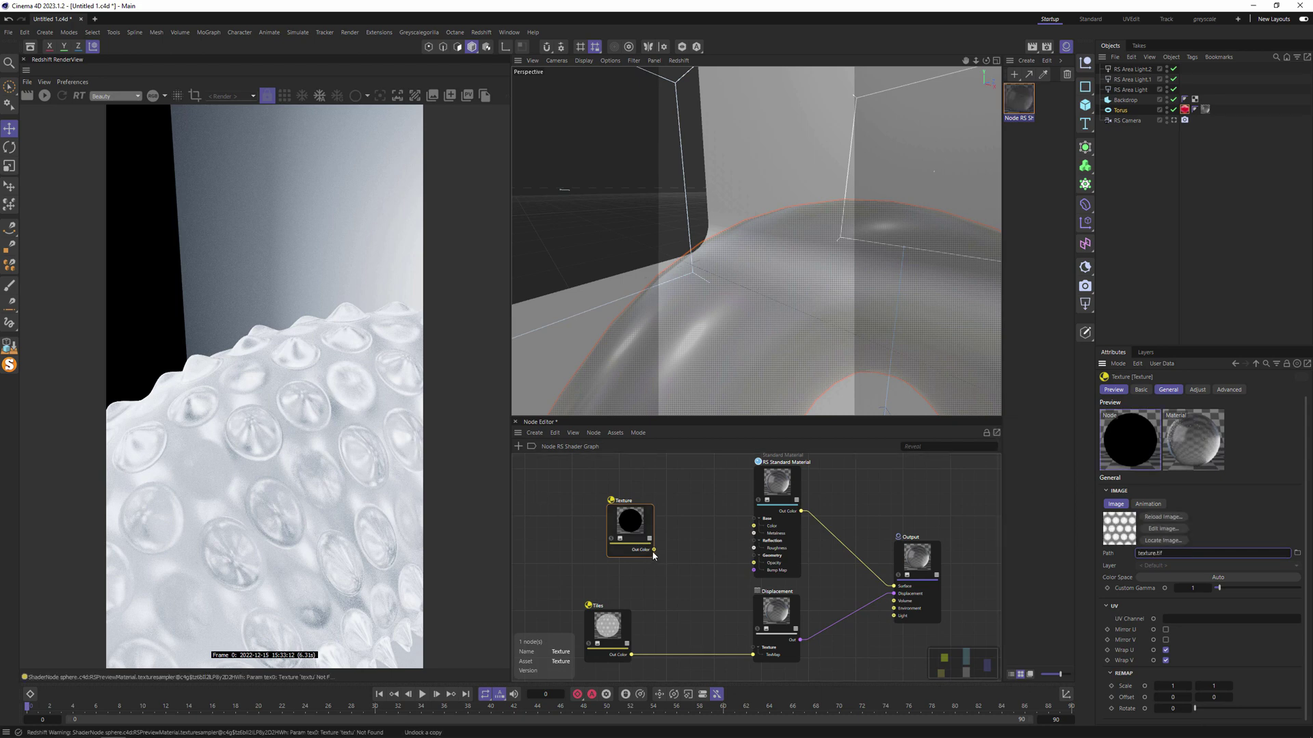
pyautogui.moveTo(653, 550); pyautogui.dragTo(753, 655)
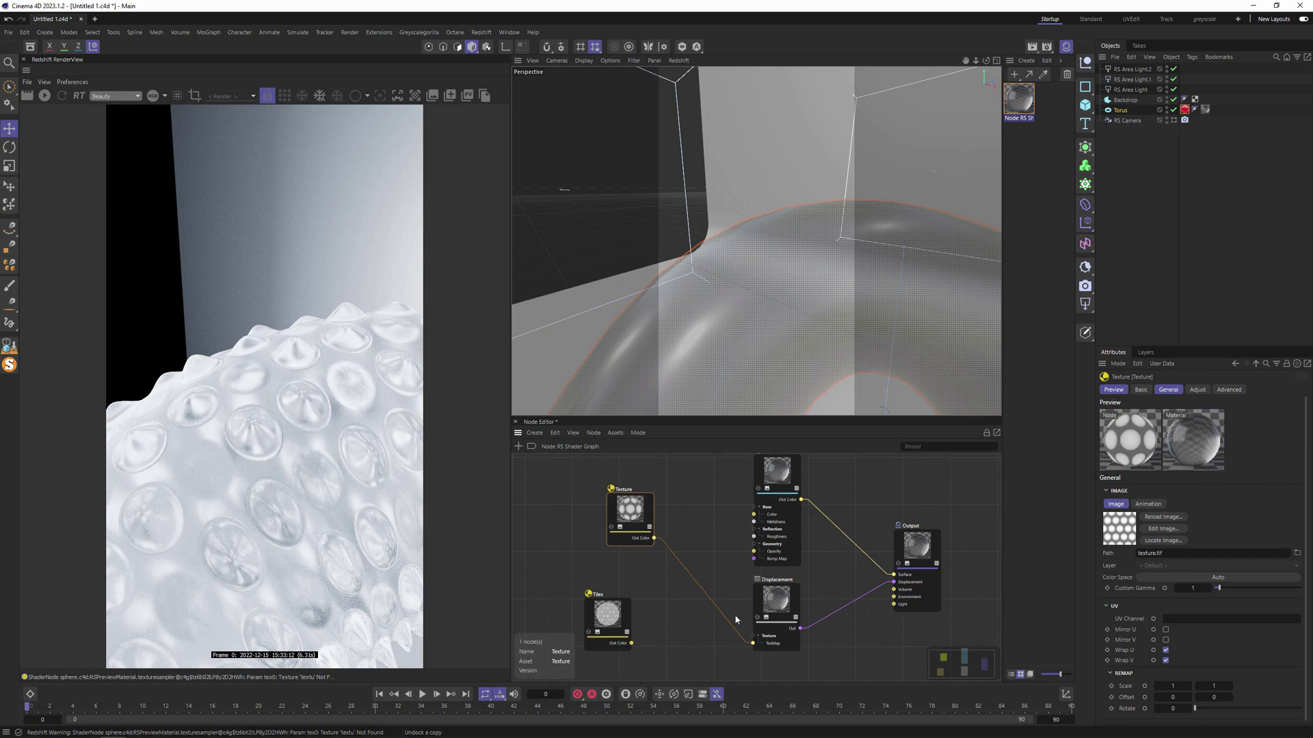
# Start the live Redshift render and set the Minimum Edge Length in the torus's Redshift tag tessellation to 0
pyautogui.click(43, 95)
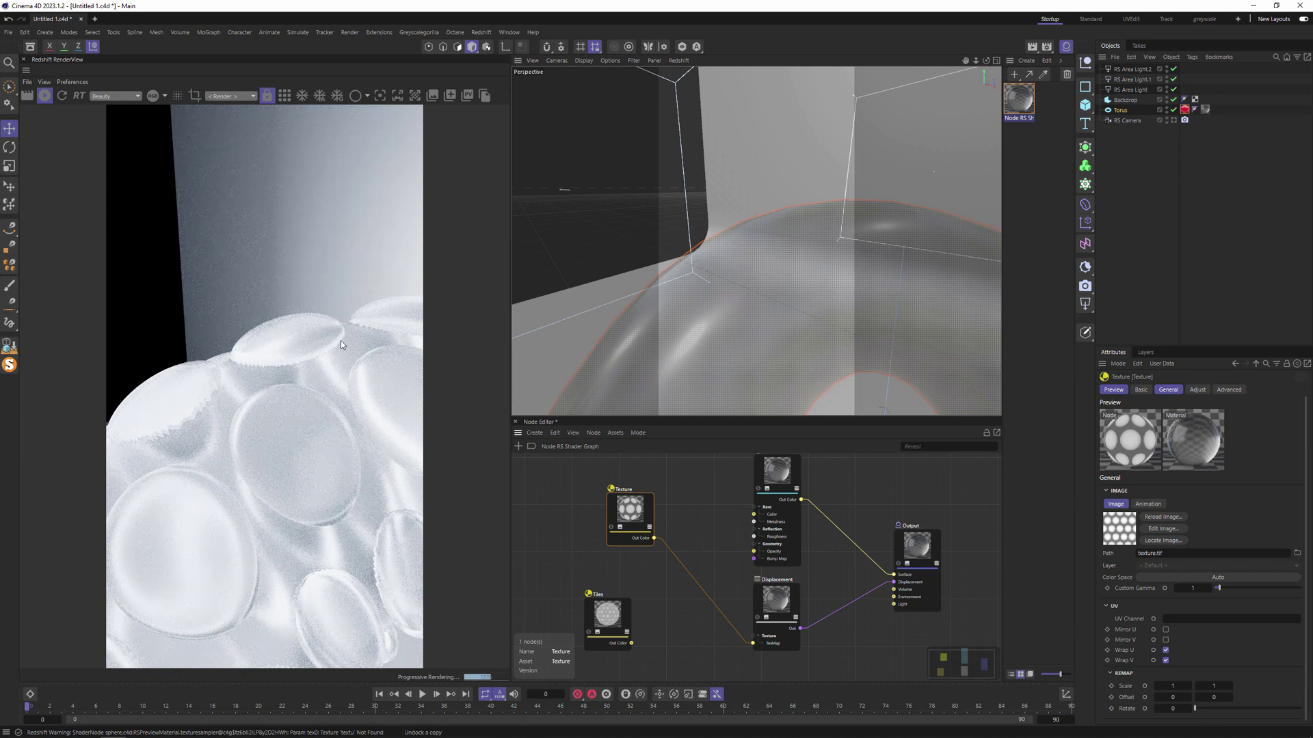
pyautogui.click(1185, 110)
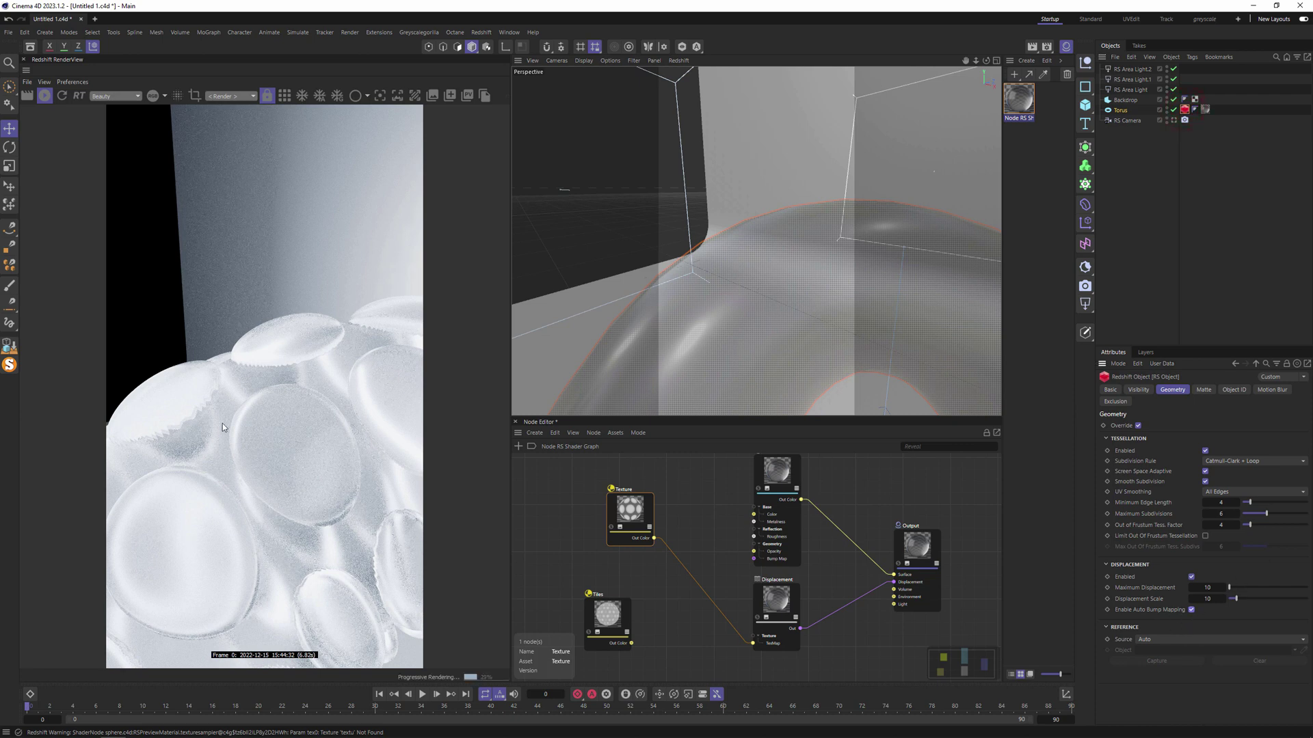
pyautogui.click(1222, 504)
pyautogui.write('2')
pyautogui.press('Return')
pyautogui.click(1221, 503)
pyautogui.write('0')
pyautogui.press('Return')
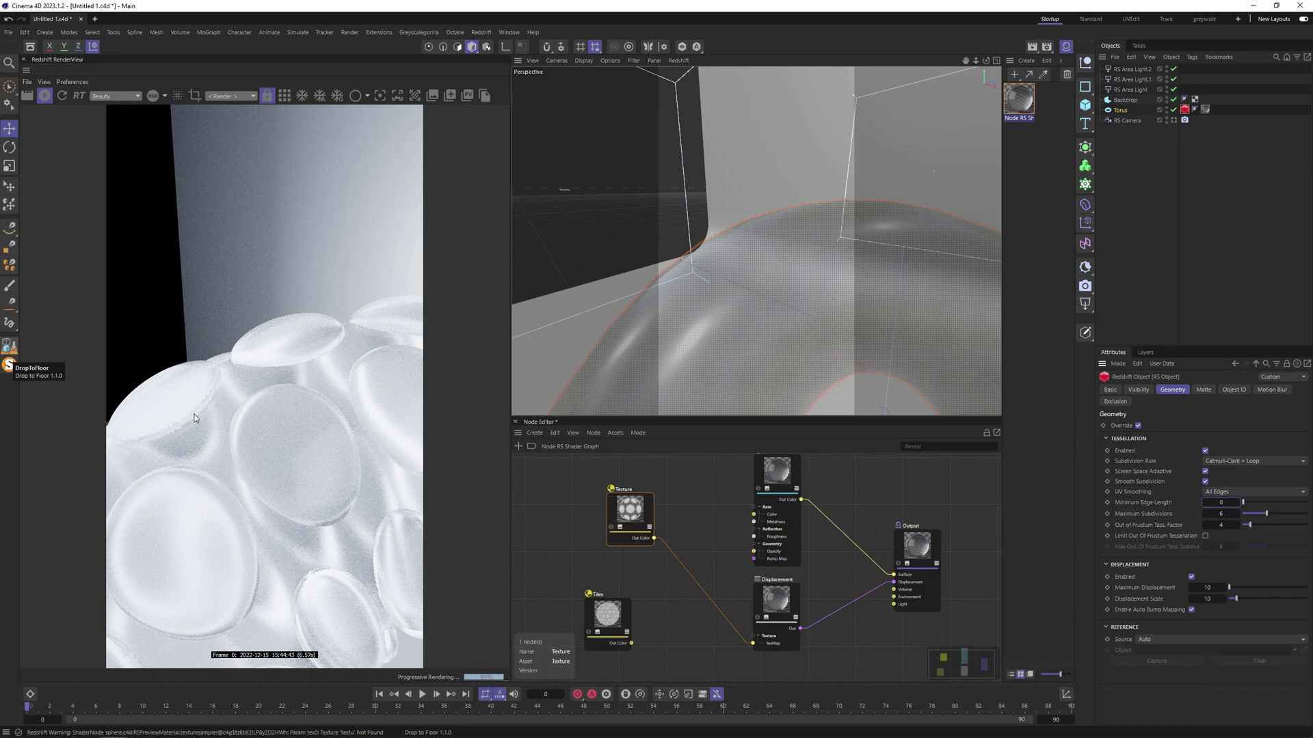
# Try a Mip Bias of 32 on the Texture node, then set it to 2
pyautogui.click(610, 501)
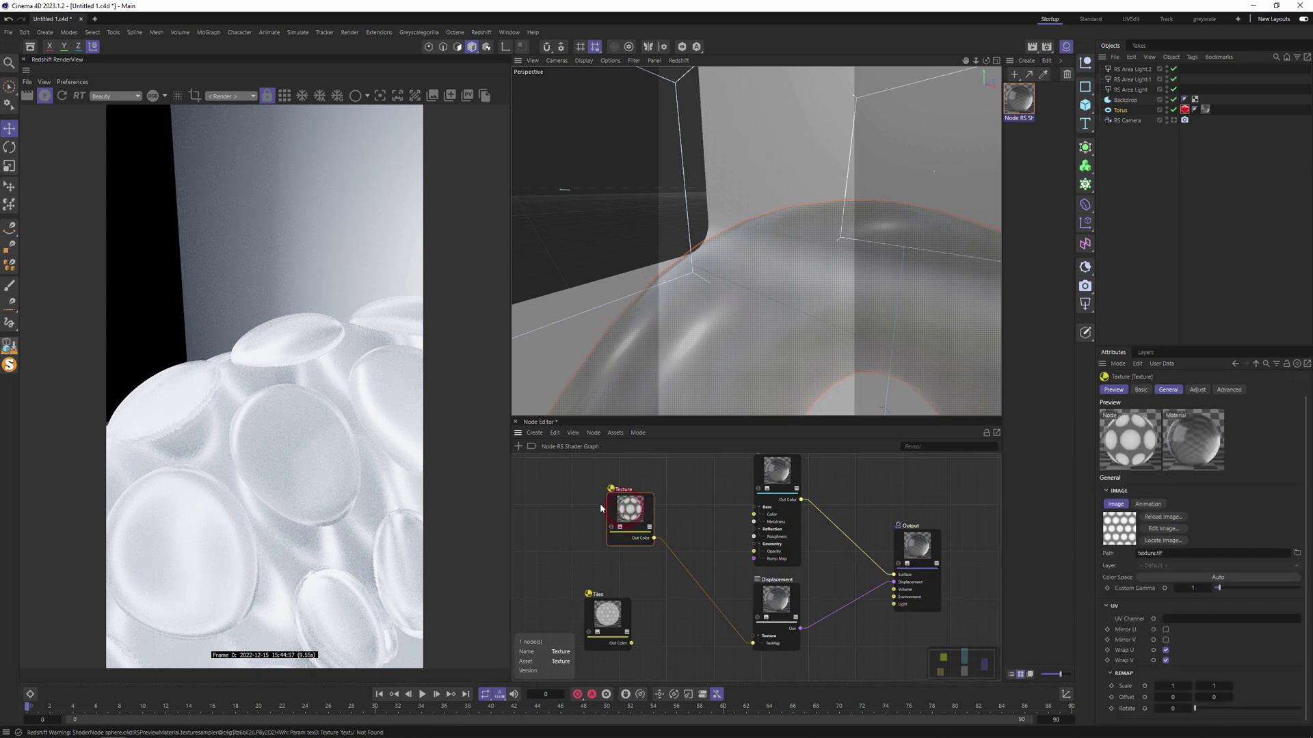
pyautogui.click(1229, 390)
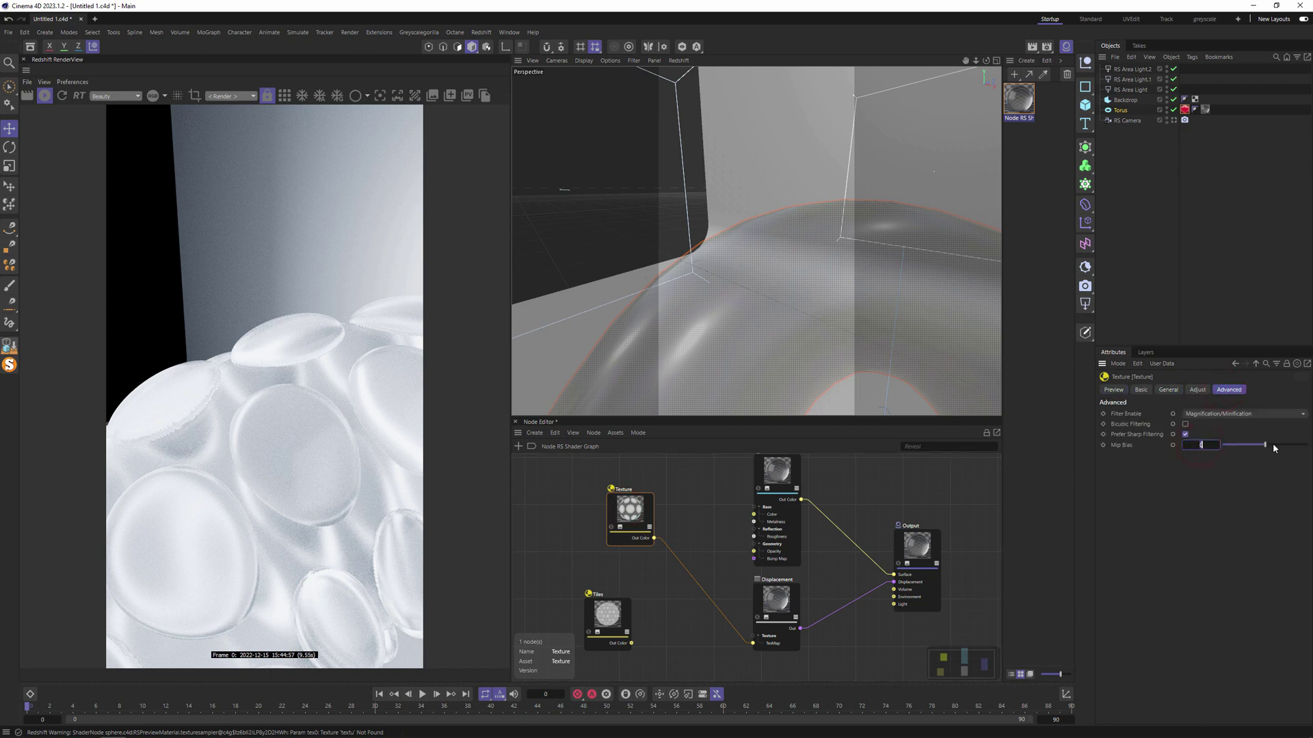
pyautogui.moveTo(1273, 445); pyautogui.dragTo(1309, 445)
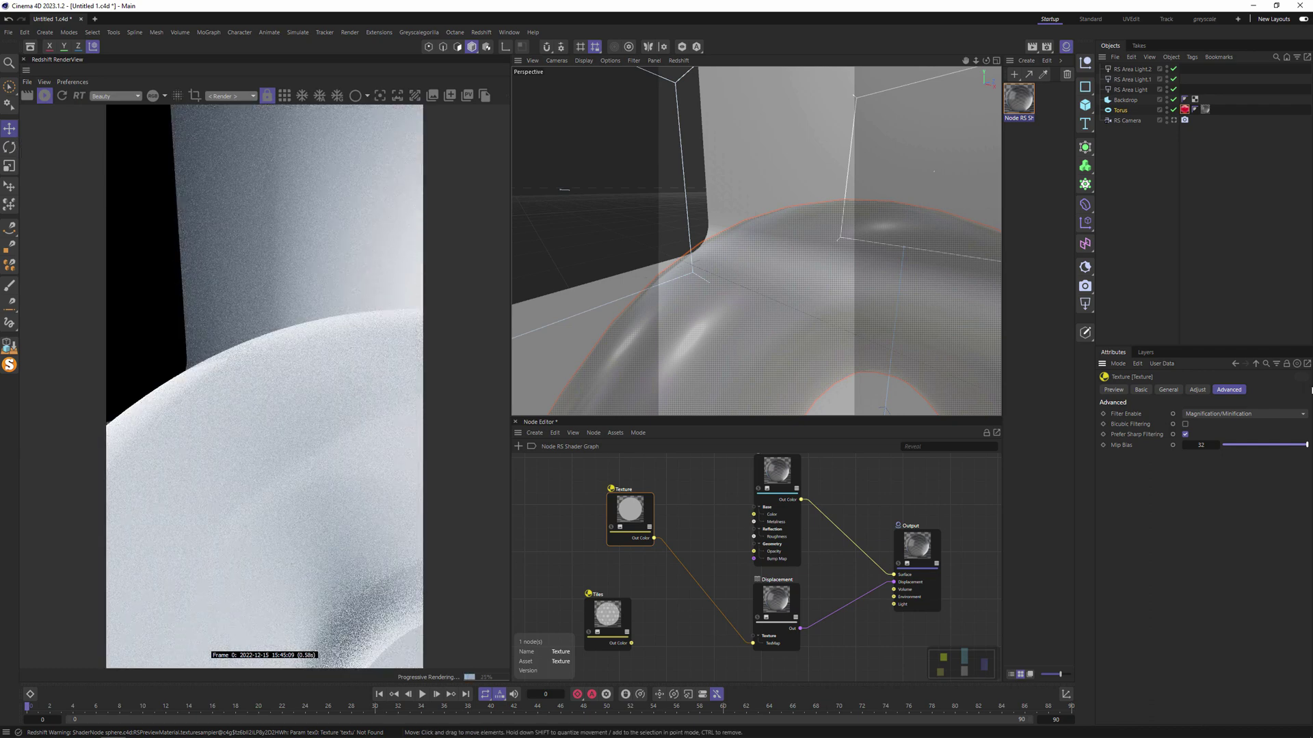
pyautogui.click(1199, 445)
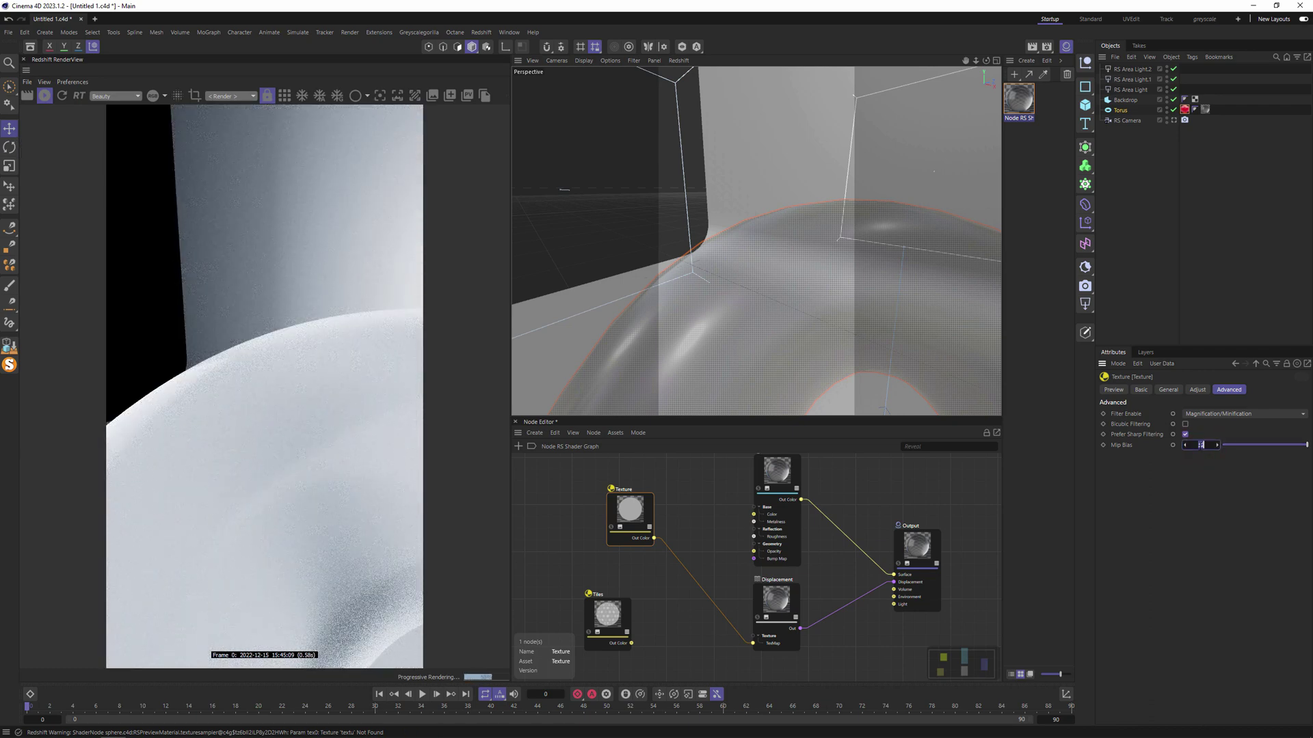
pyautogui.press('Return')
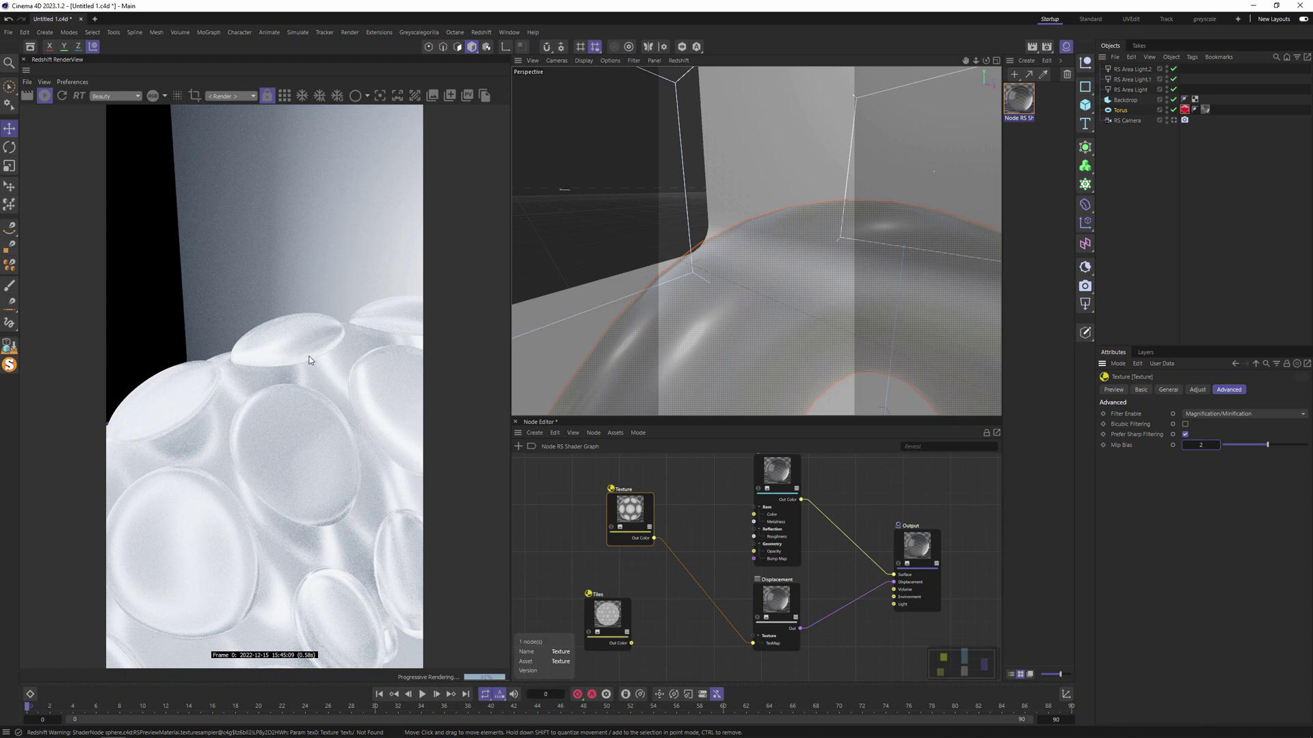
# Test a Mip Bias of 4 on the Texture node, then return it to 2
pyautogui.click(1204, 445)
pyautogui.write('4')
pyautogui.press('Return')
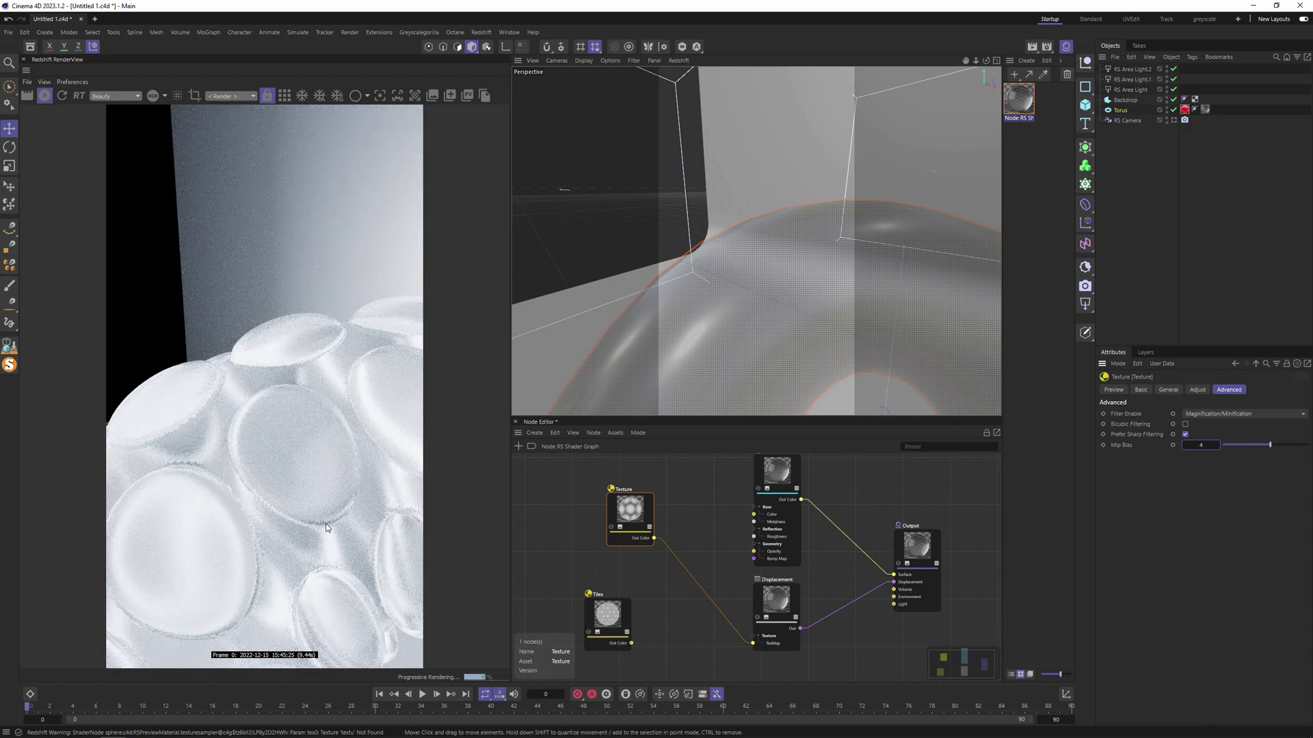
pyautogui.click(1200, 446)
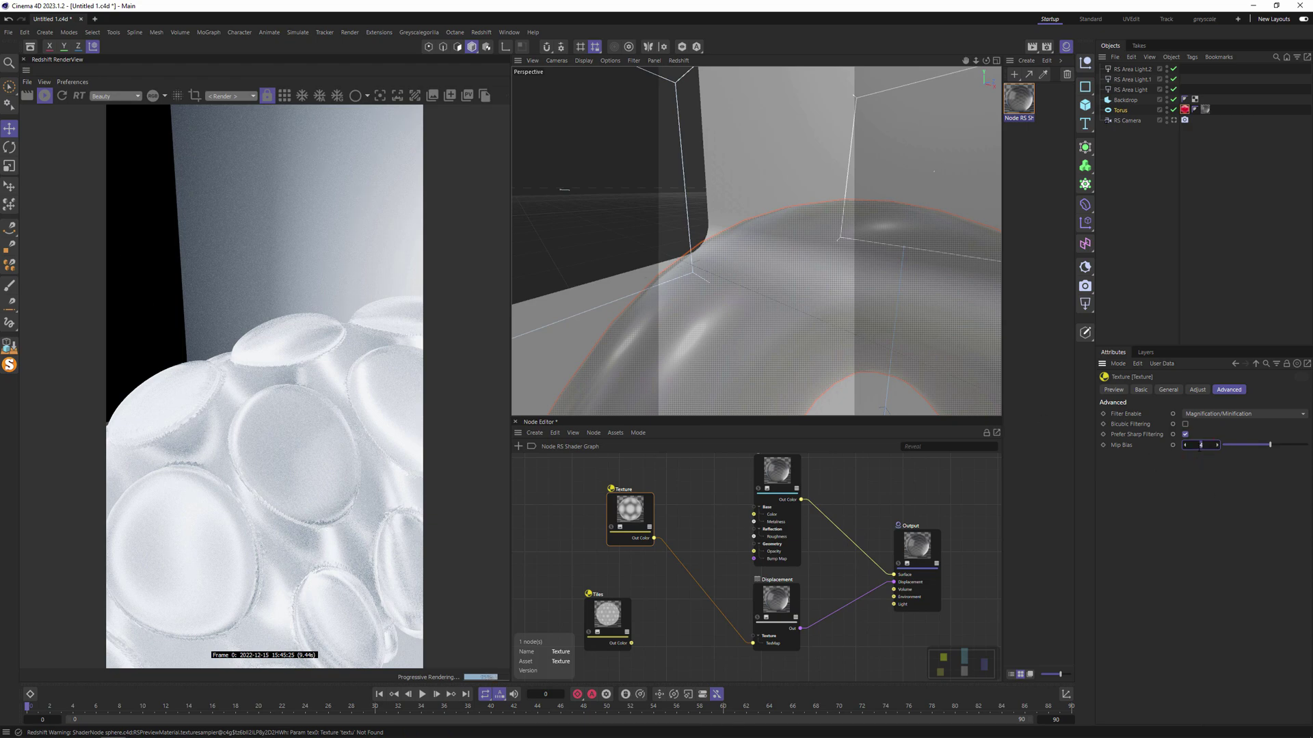
pyautogui.write('2')
pyautogui.press('Return')
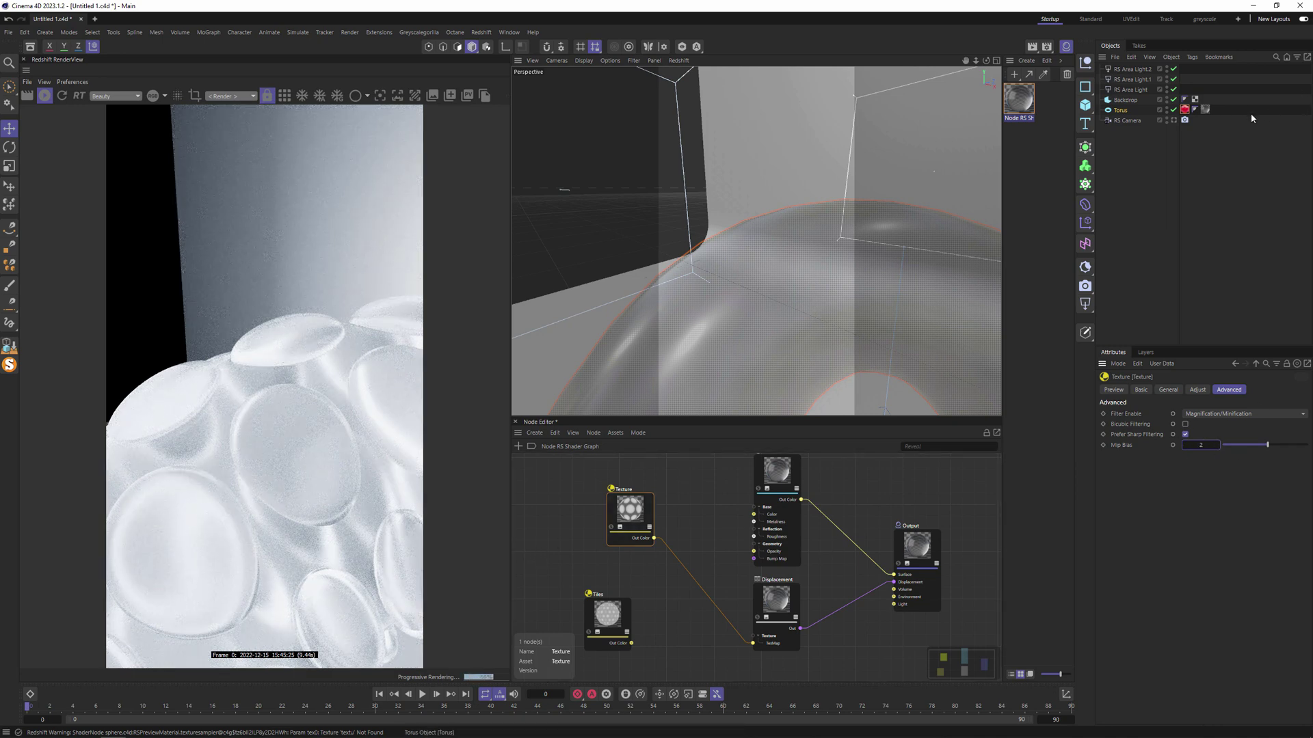
# Set the torus's Displacement Scale and Maximum Displacement to 20 in its Redshift tag, and view the scene through the RS Camera
pyautogui.click(1185, 110)
pyautogui.click(1209, 599)
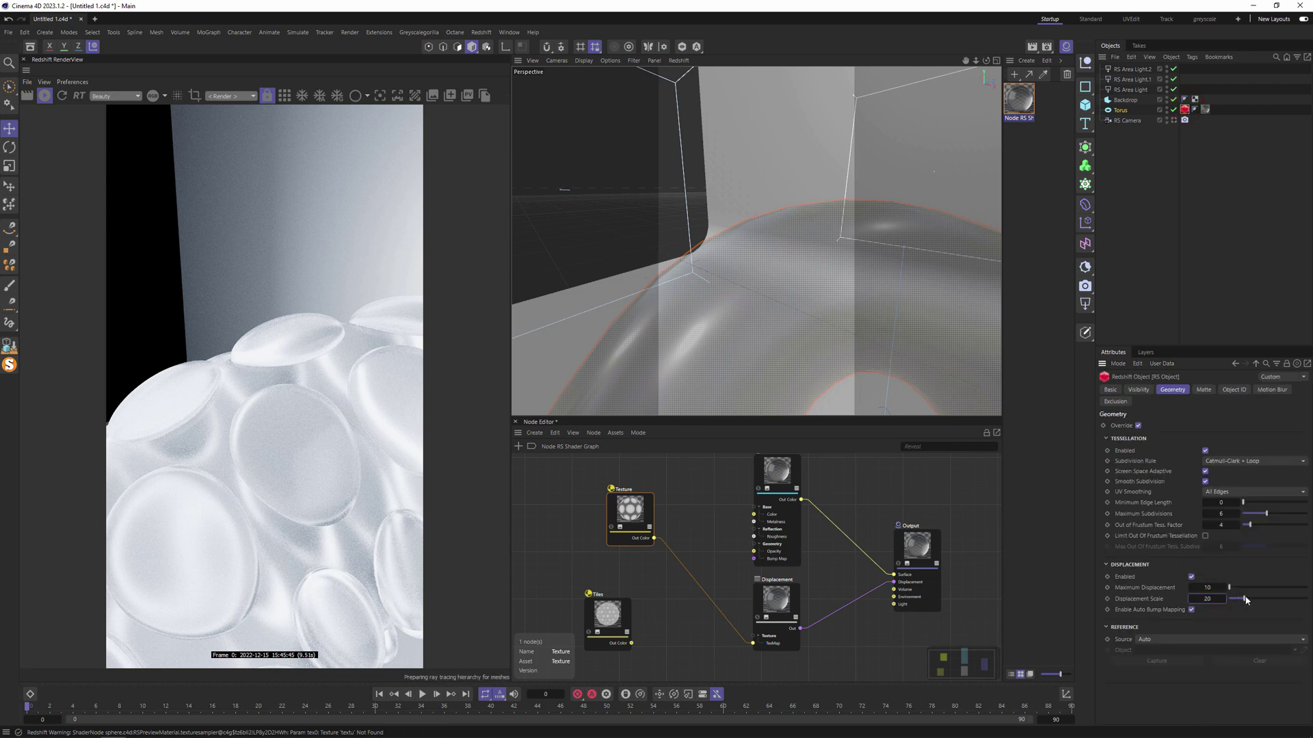
pyautogui.click(1205, 588)
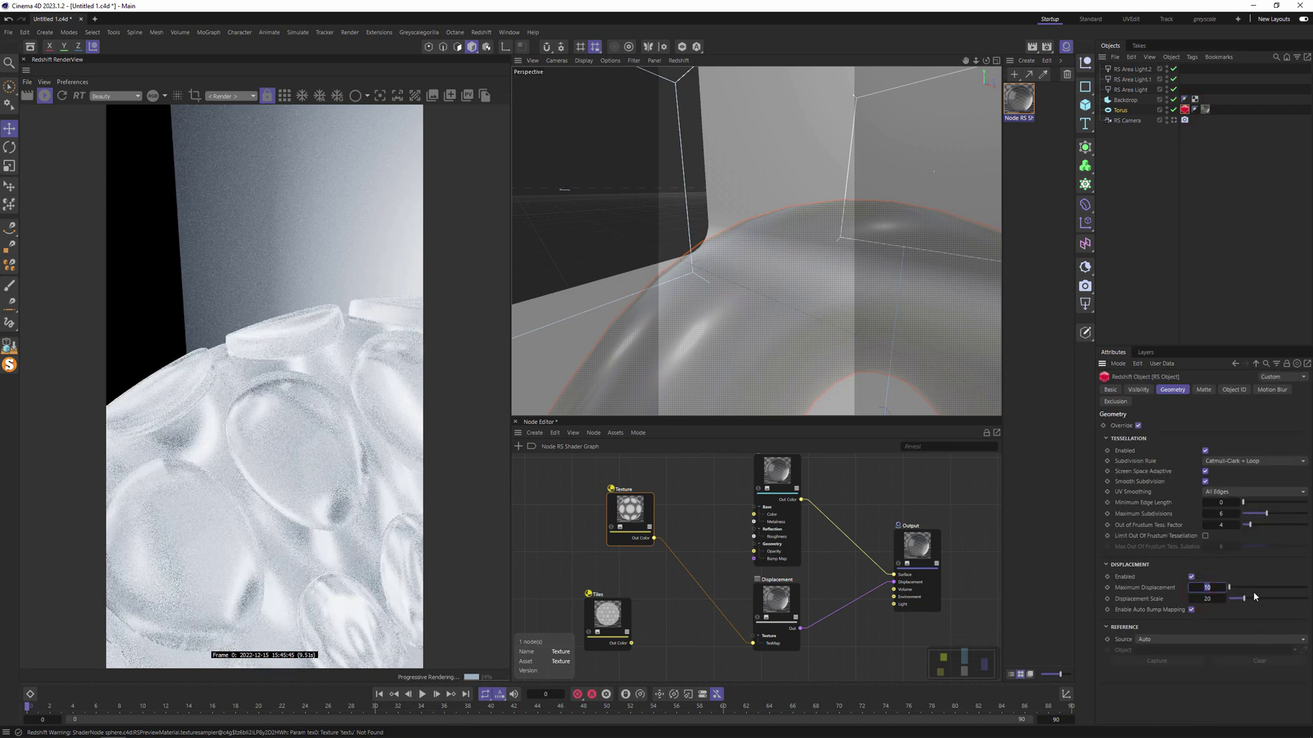
pyautogui.write('20')
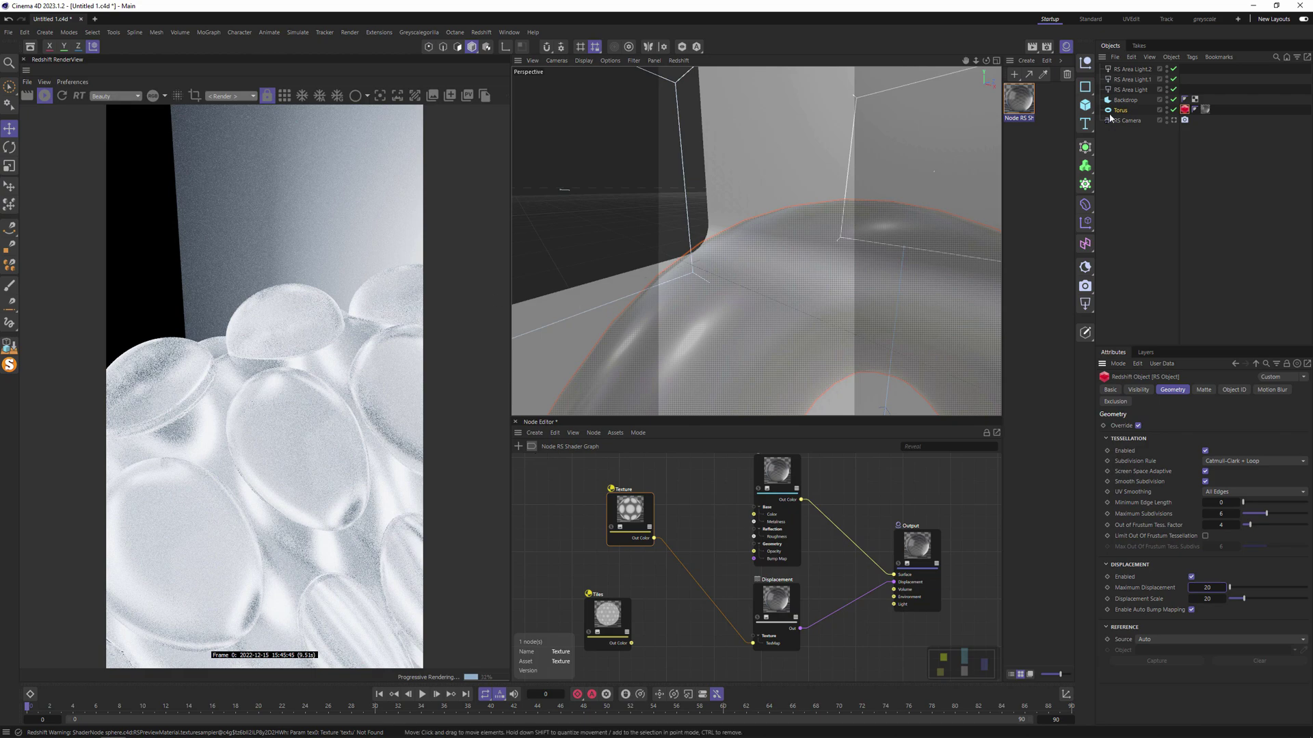
pyautogui.click(1174, 121)
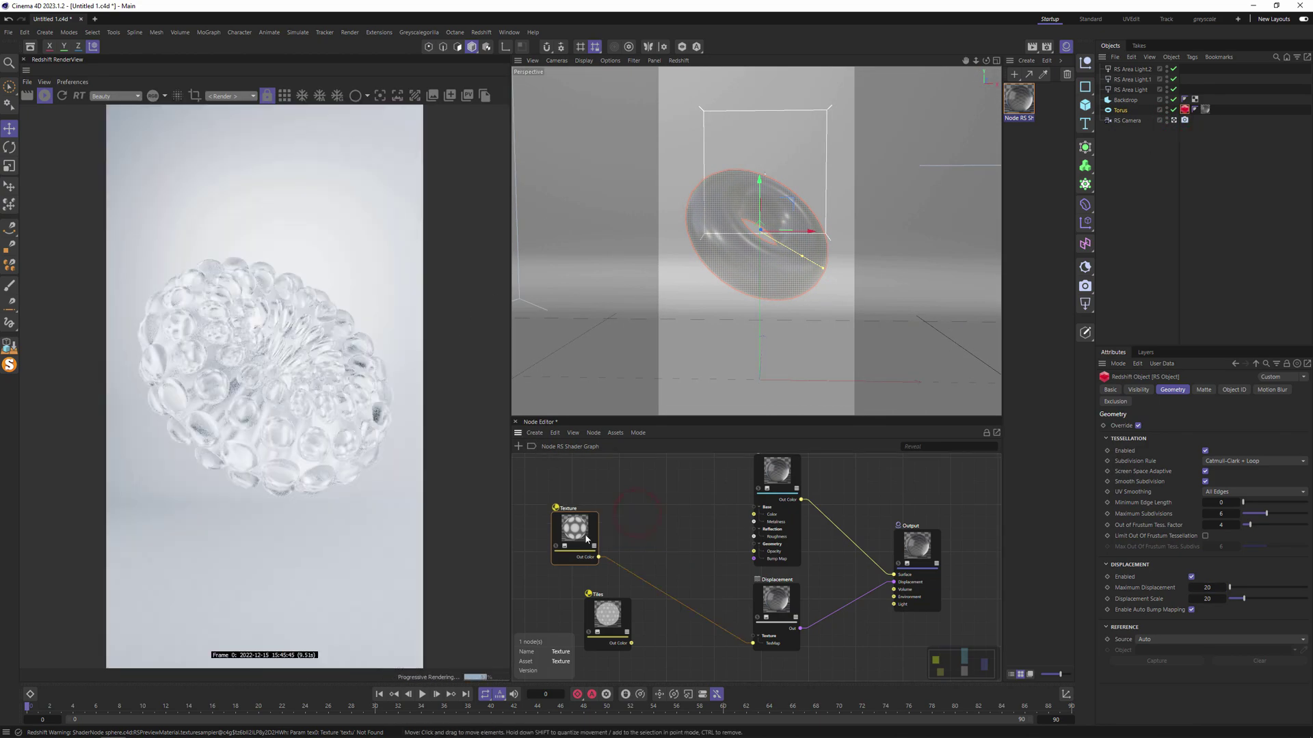
# Delete the unused Tiles node from the shader graph and move the Texture node farther from the Displacement node
pyautogui.moveTo(610, 617); pyautogui.dragTo(609, 631)
pyautogui.press('Delete')
pyautogui.moveTo(570, 536); pyautogui.dragTo(560, 561)
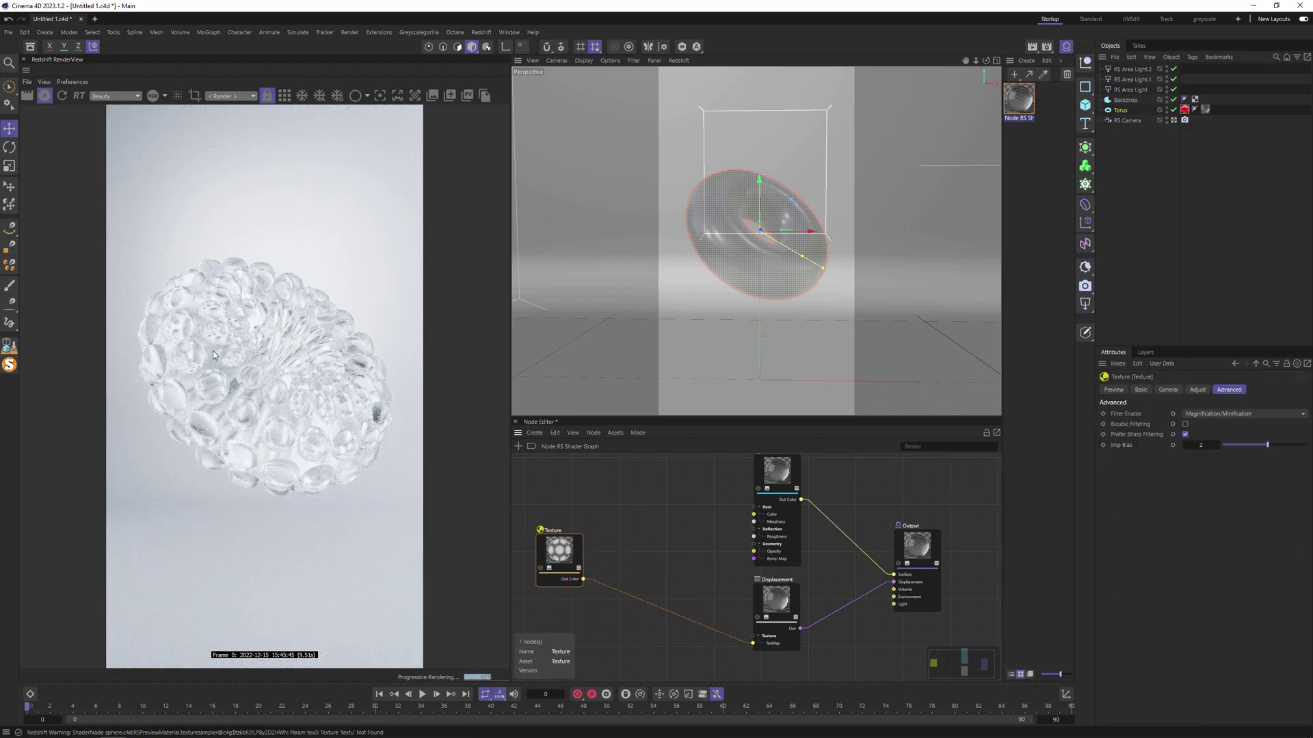
pyautogui.moveTo(569, 557); pyautogui.dragTo(567, 565)
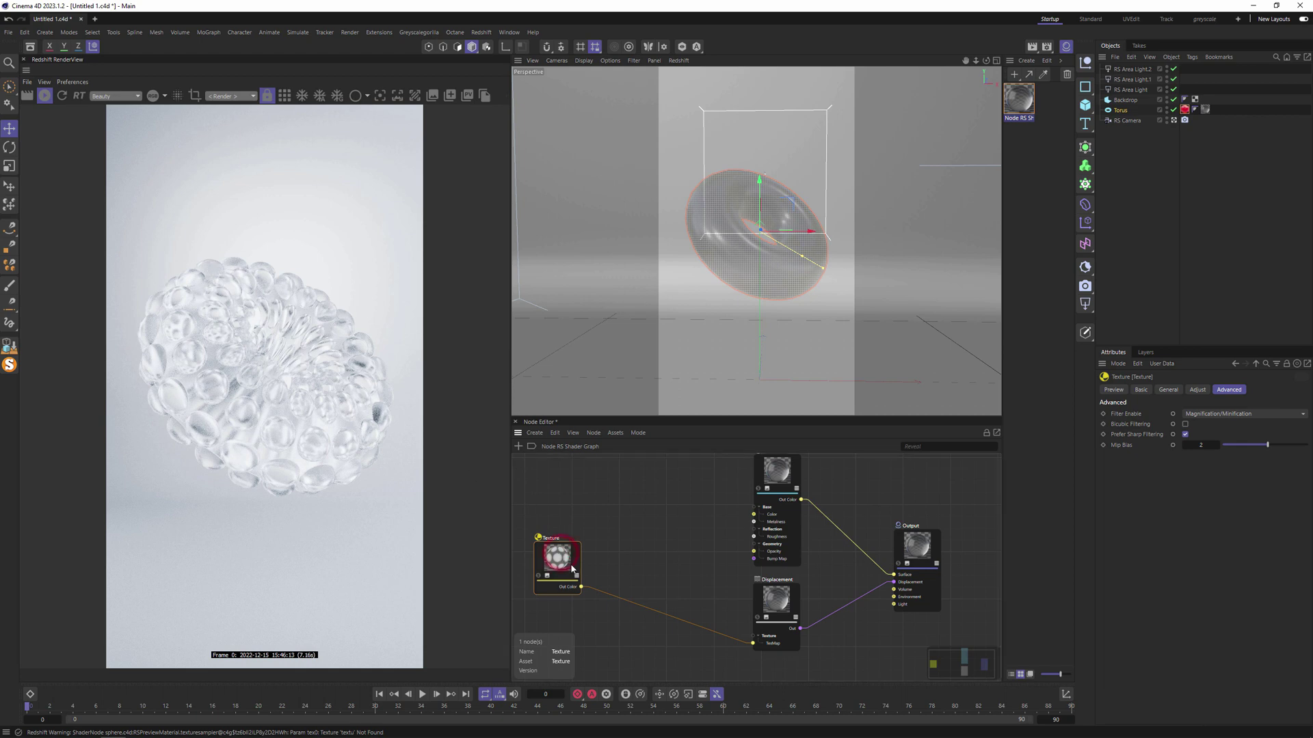
# Add a Ramp node above the Texture node and connect the Texture's Out Color to the Ramp's Alt Input
pyautogui.rightClick(582, 587)
pyautogui.click(609, 518)
pyautogui.doubleClick(610, 518)
pyautogui.write('ra')
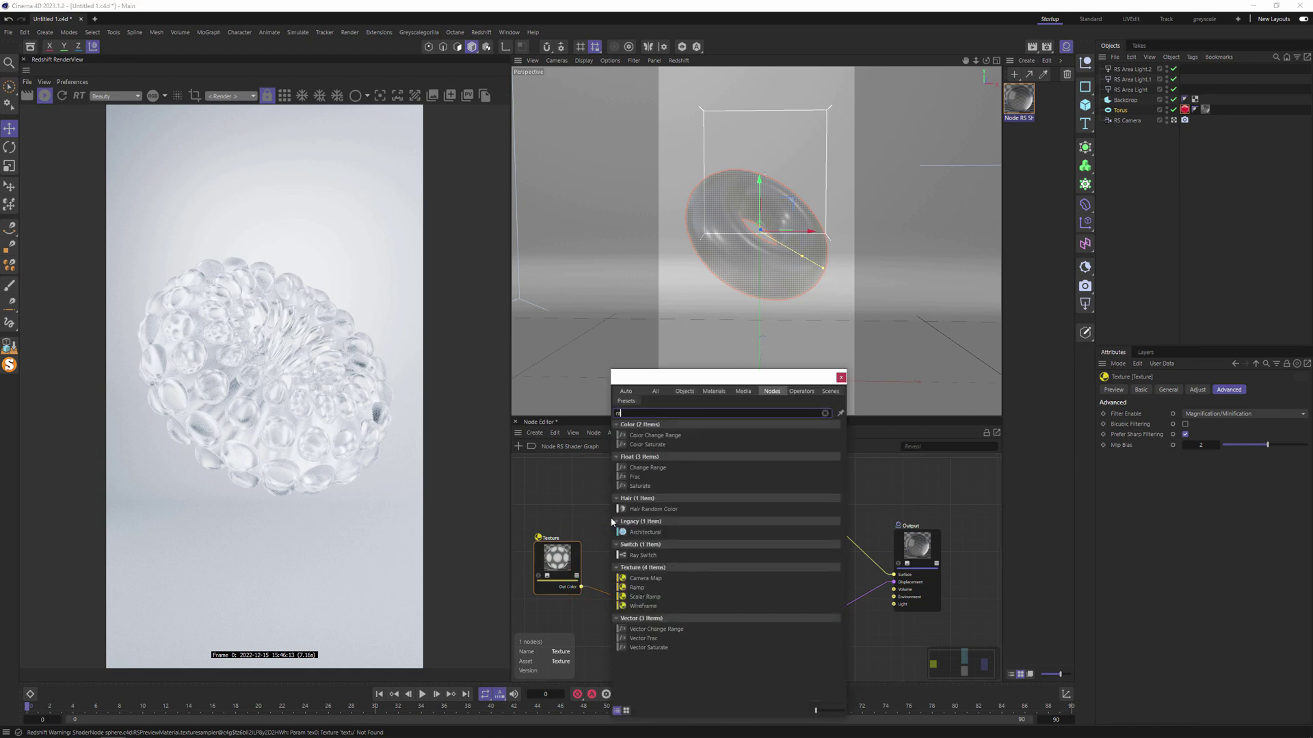
pyautogui.write('mp')
pyautogui.doubleClick(638, 434)
pyautogui.moveTo(582, 587); pyautogui.dragTo(760, 559)
pyautogui.click(761, 562)
pyautogui.click(878, 588)
pyautogui.moveTo(736, 581); pyautogui.dragTo(625, 511)
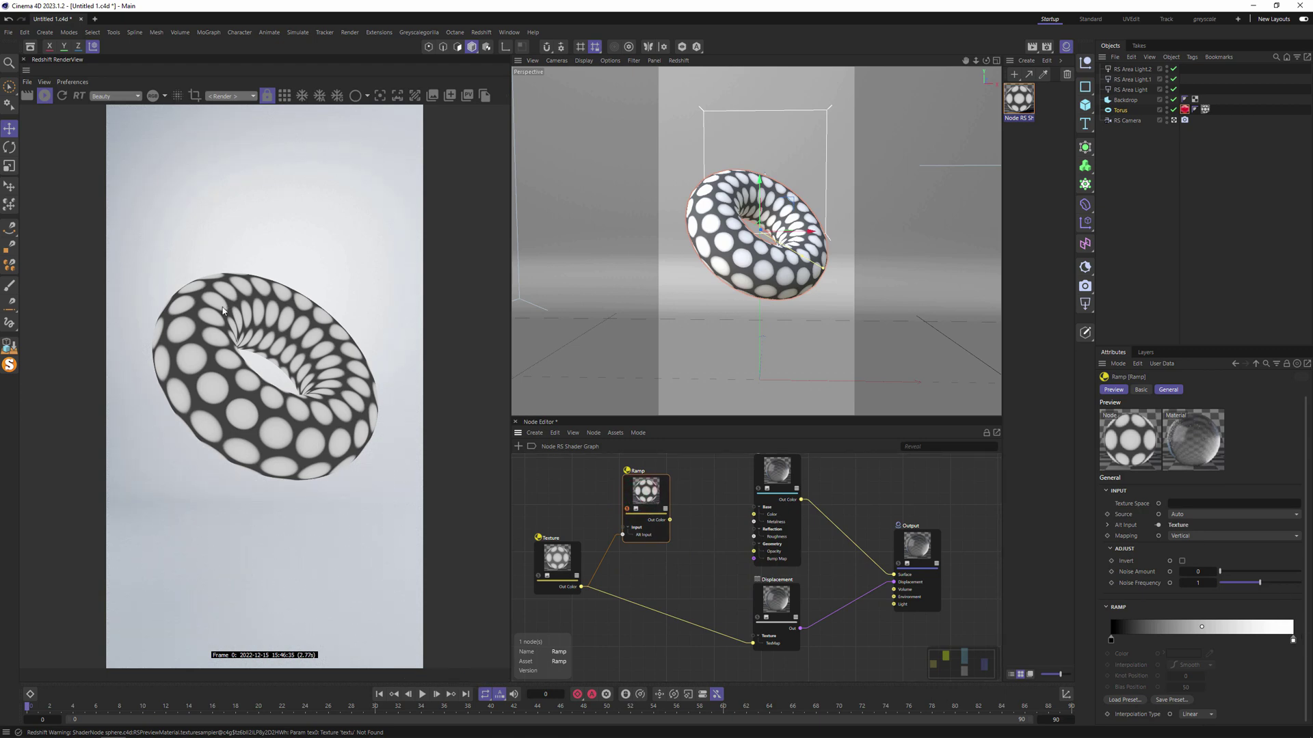
# Invert the Ramp's gradient and change its light knot to a grey with a V value of 30
pyautogui.rightClick(1155, 627)
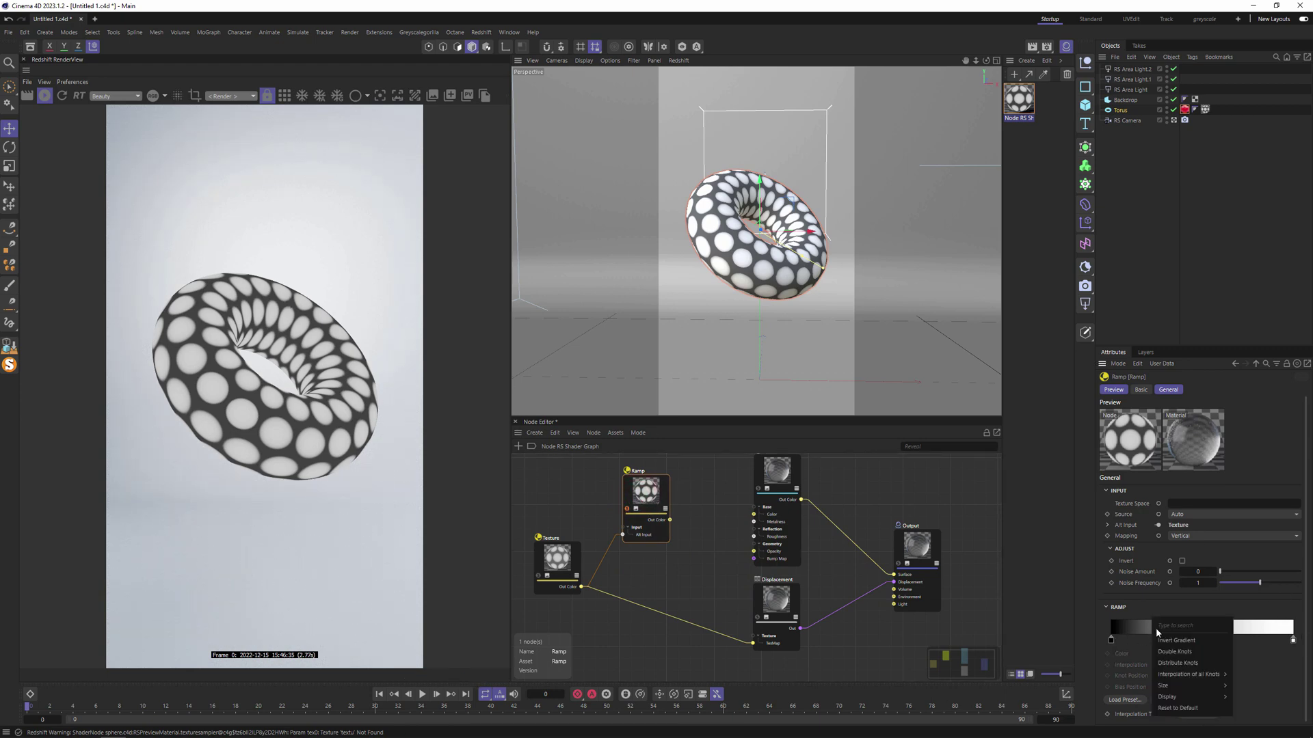
pyautogui.click(1195, 641)
pyautogui.click(1293, 639)
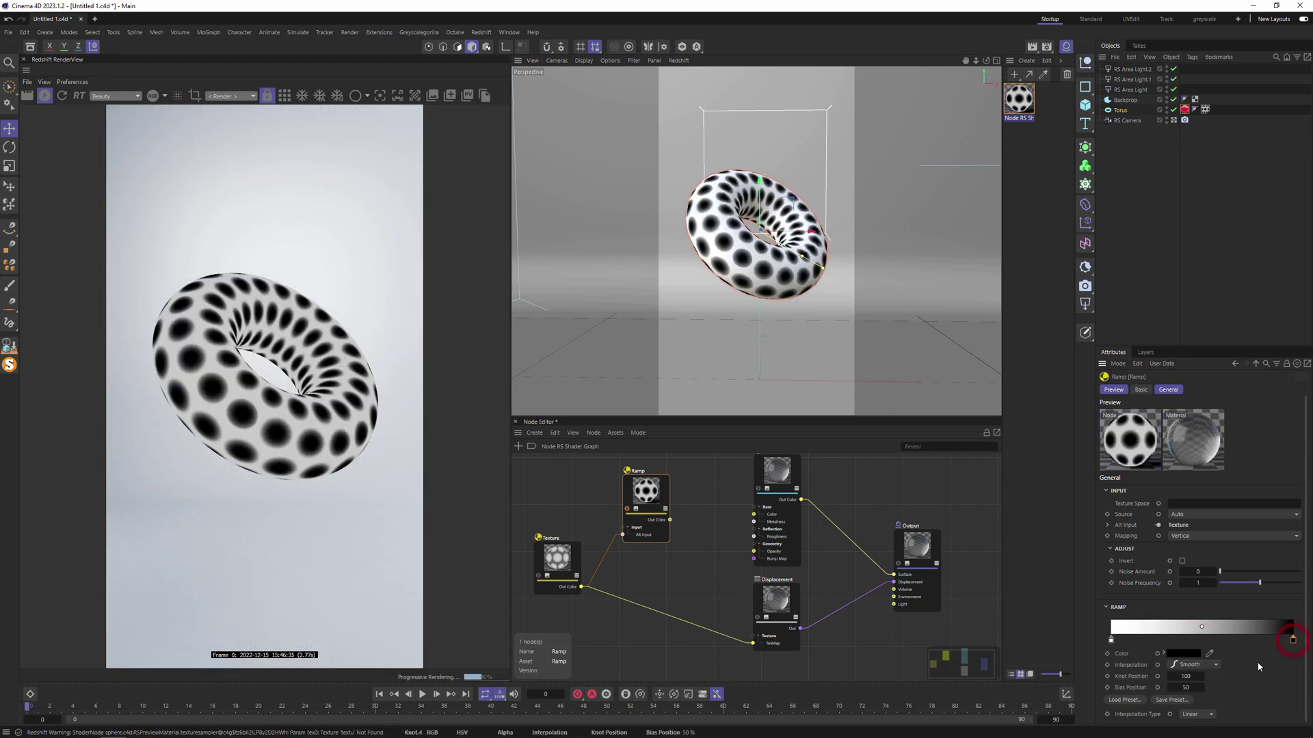
pyautogui.click(1162, 653)
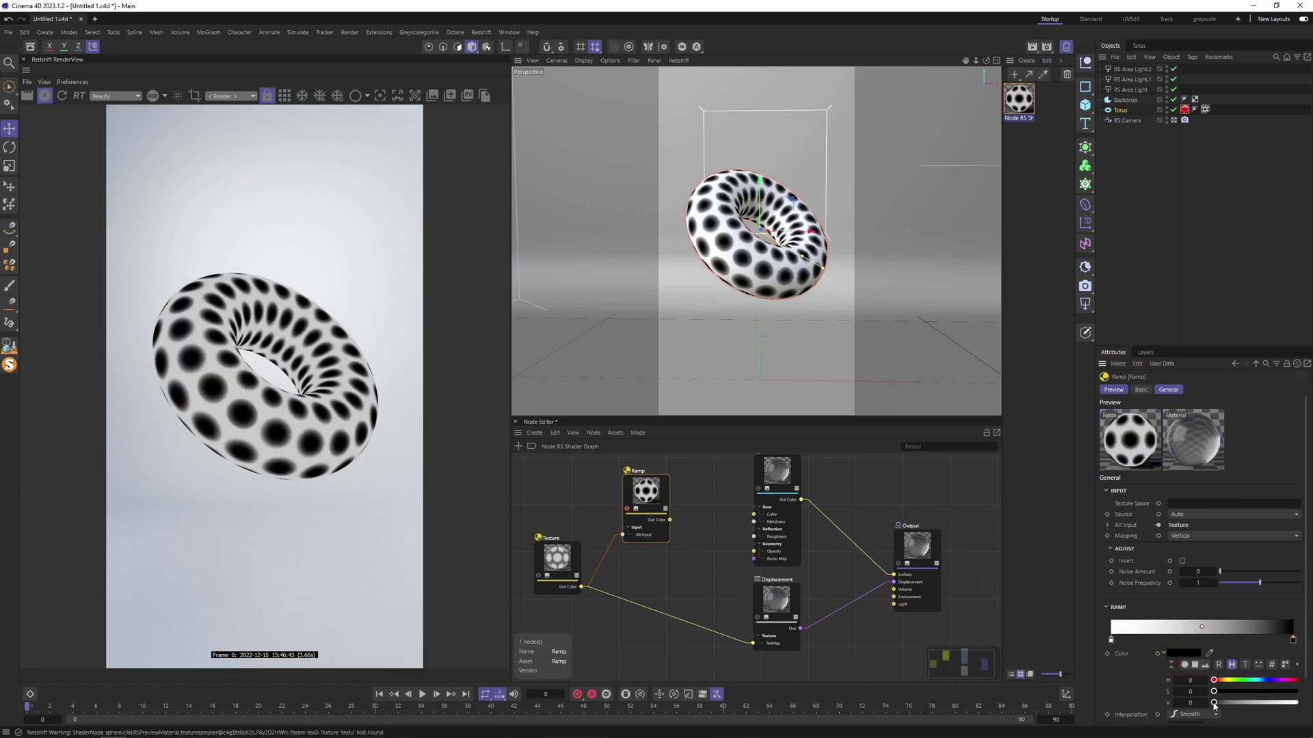
pyautogui.moveTo(1213, 703); pyautogui.dragTo(1241, 711)
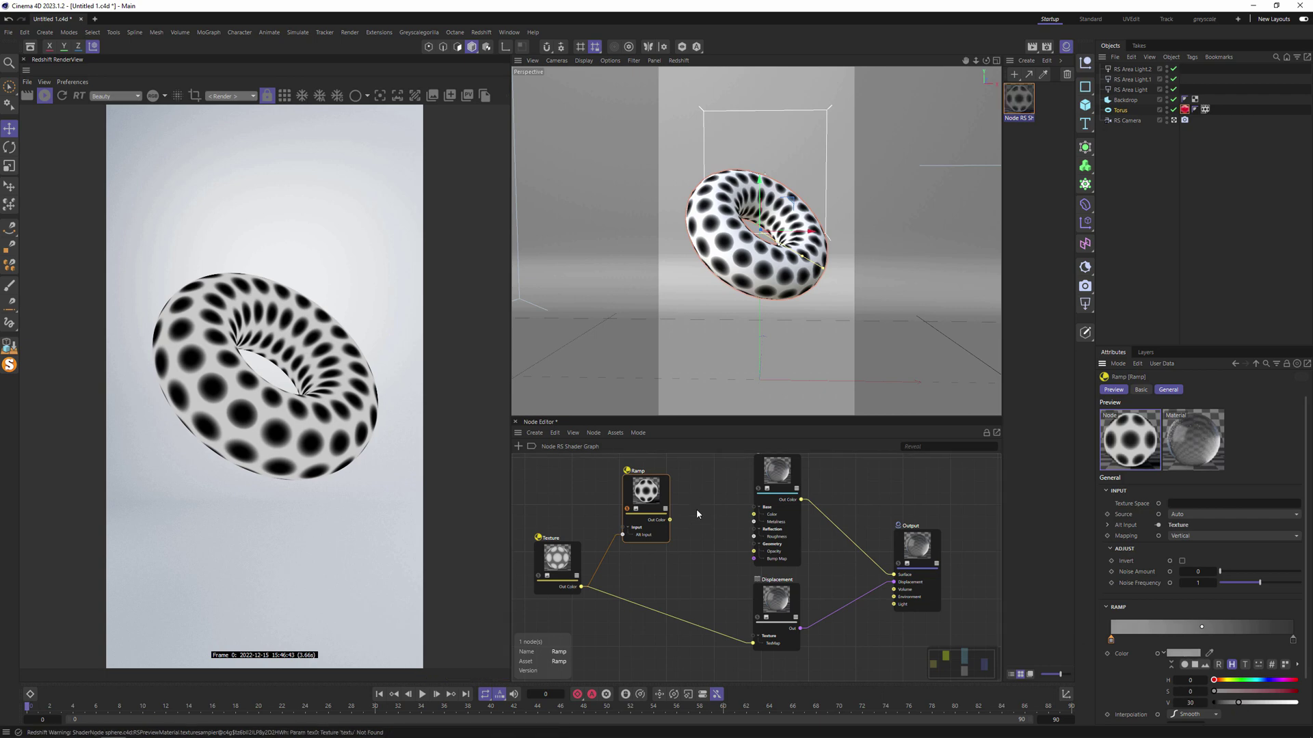
# Connect the Ramp's Out Color to the Standard Material's reflection Roughness and set the reflection IOR to 1.2 after trying 1.1
pyautogui.moveTo(670, 523); pyautogui.dragTo(755, 537)
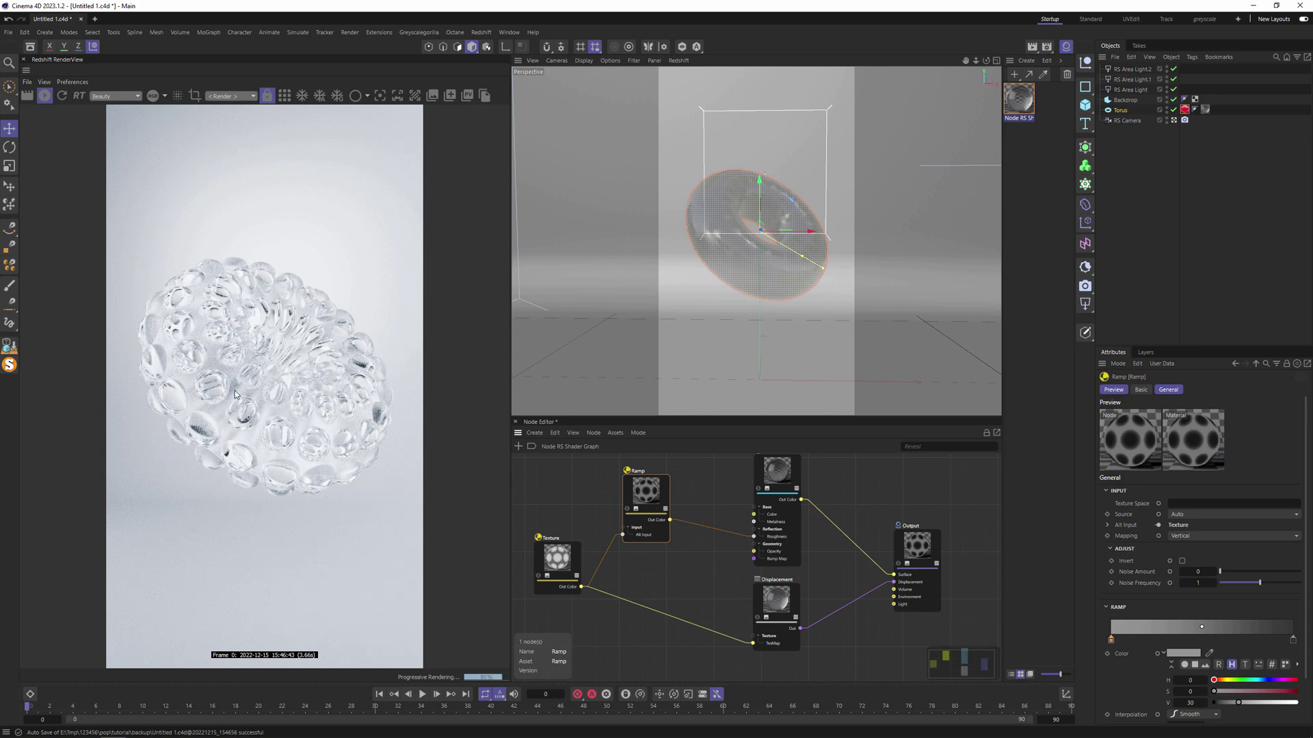
pyautogui.click(779, 472)
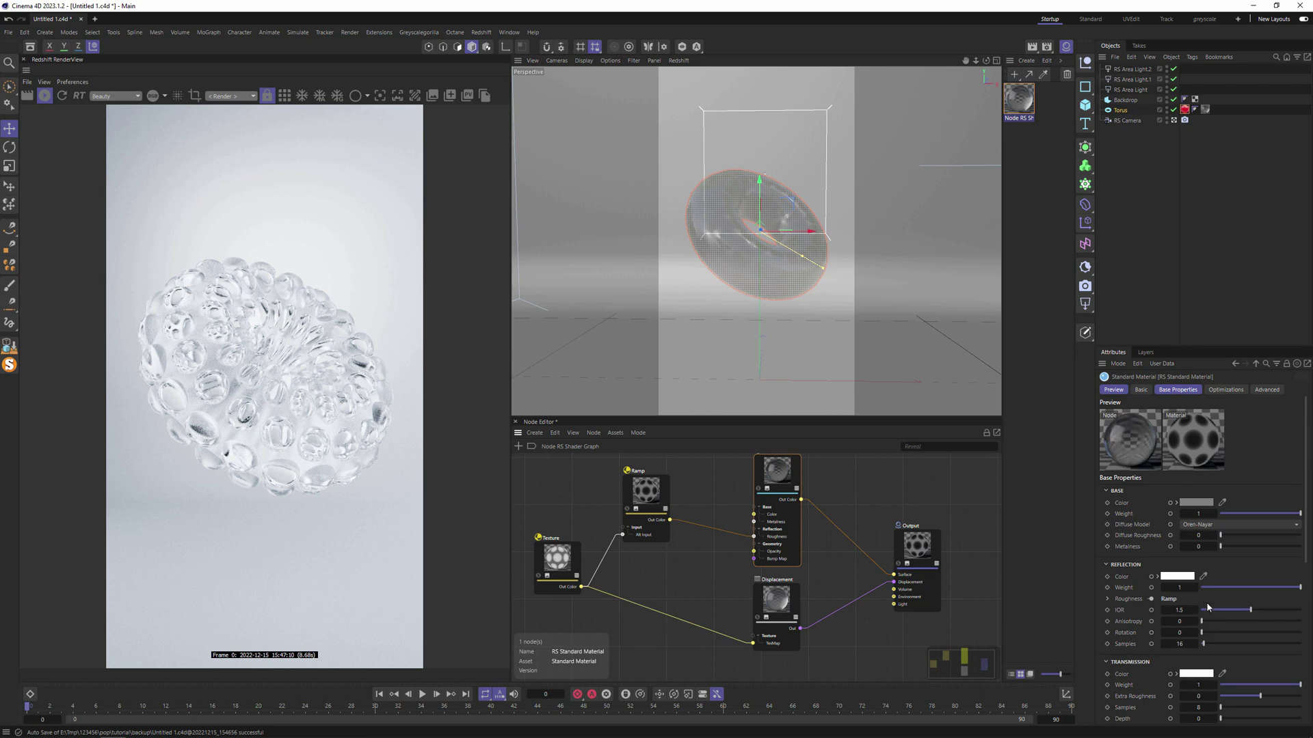
pyautogui.doubleClick(1178, 610)
pyautogui.write('1.1')
pyautogui.press('Return')
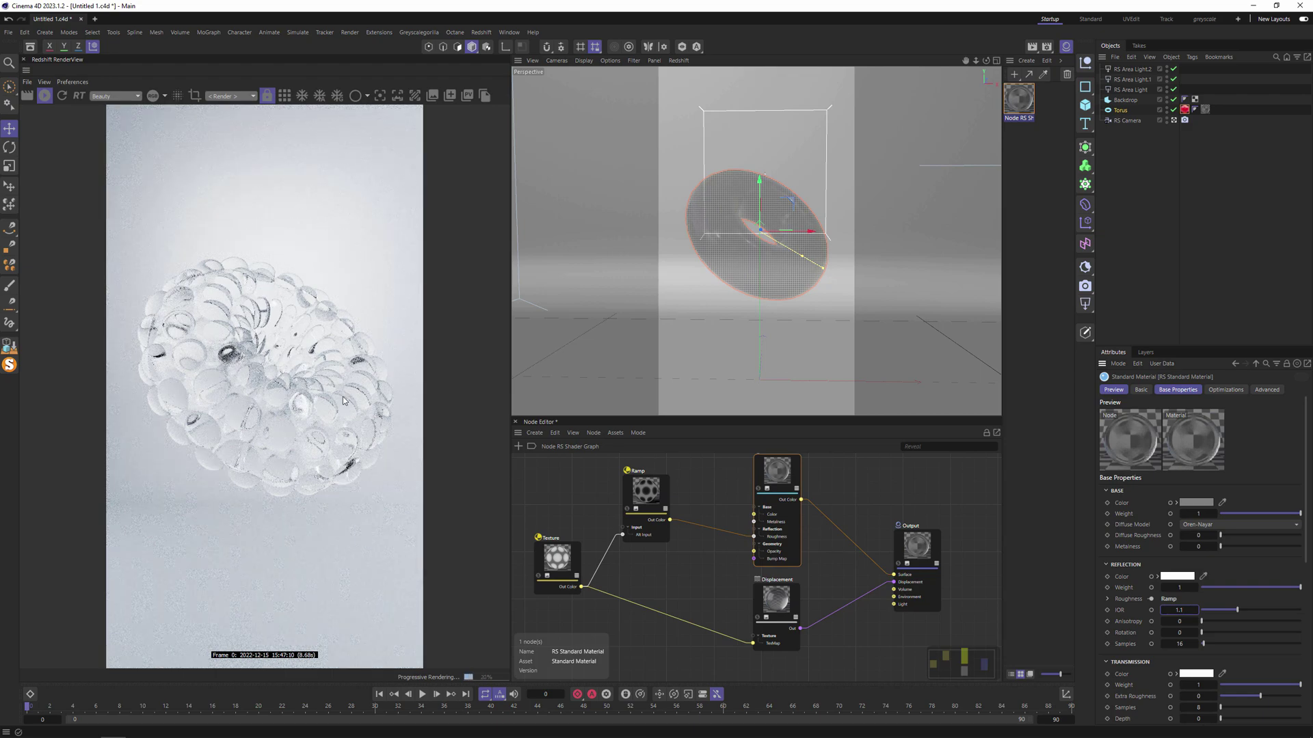
pyautogui.click(1184, 611)
pyautogui.write('1.2')
pyautogui.press('Return')
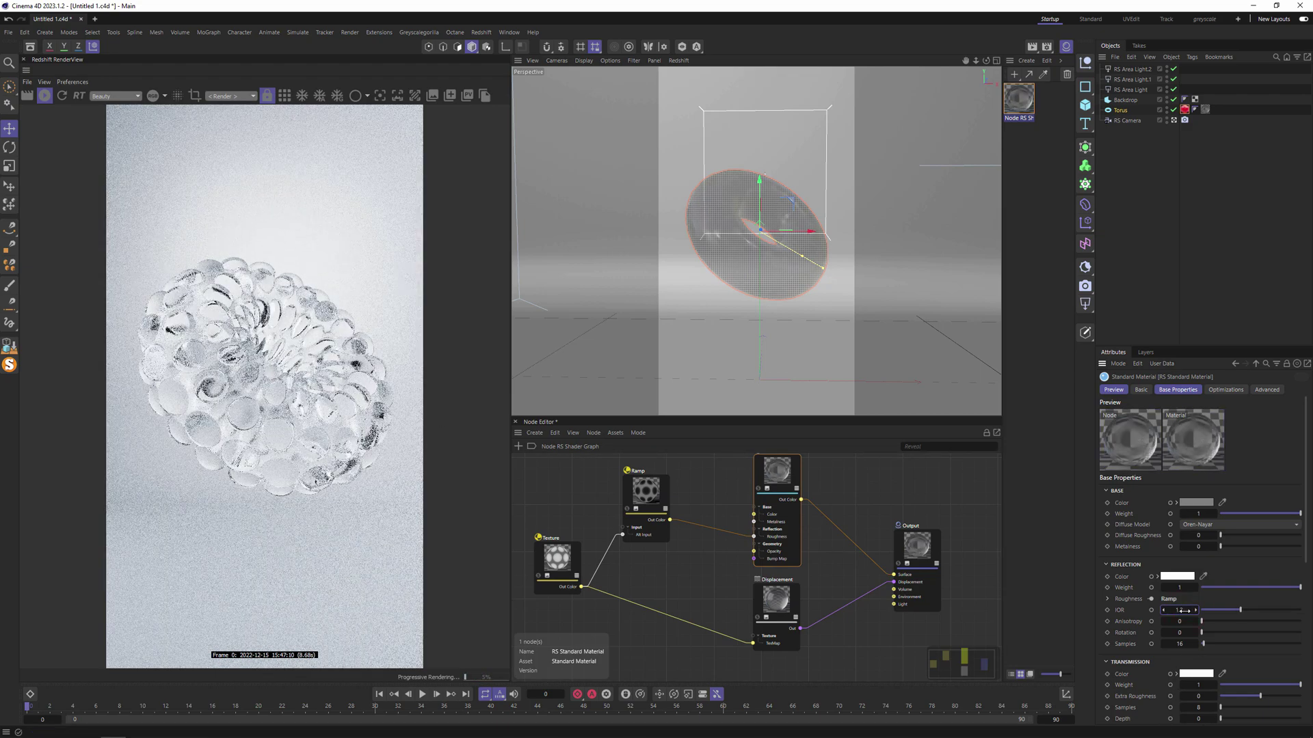
# Try the Thin Walled geometry option on the Standard Material, then turn it off again
pyautogui.scroll(-4, 1124, 666)
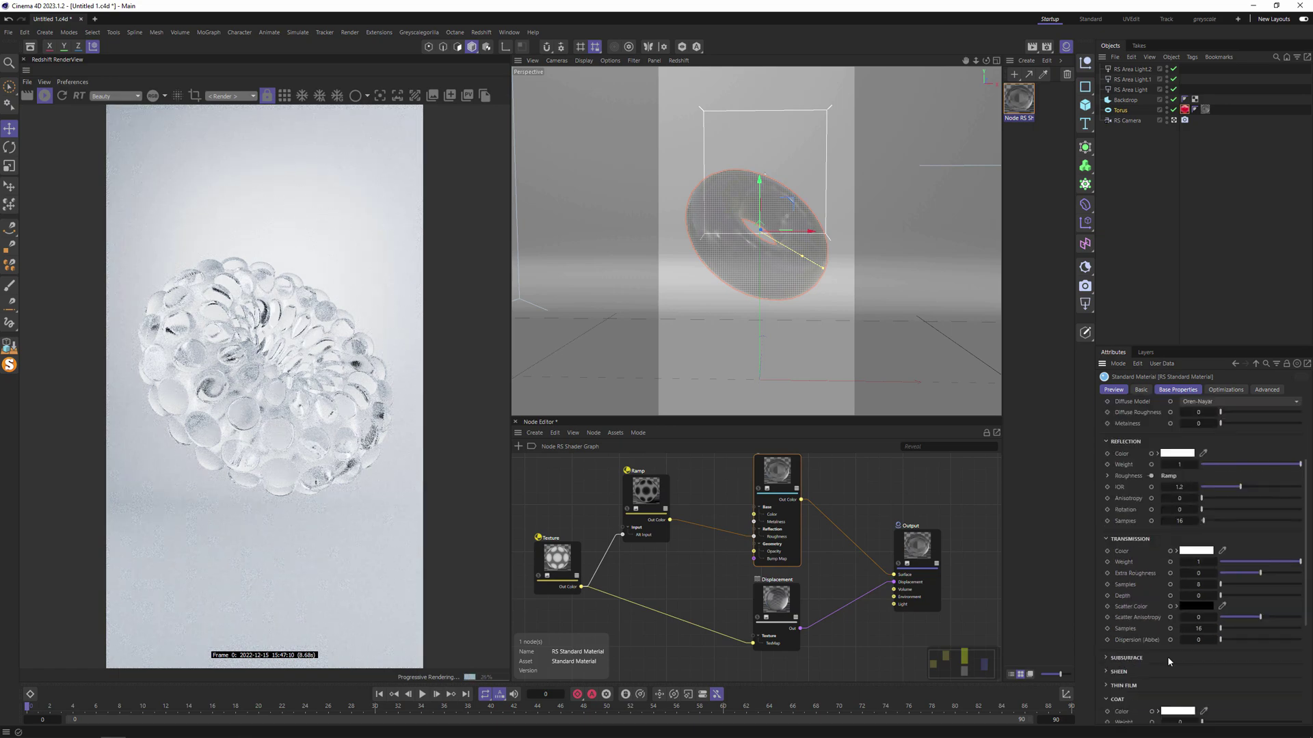
pyautogui.scroll(-3, 1150, 713)
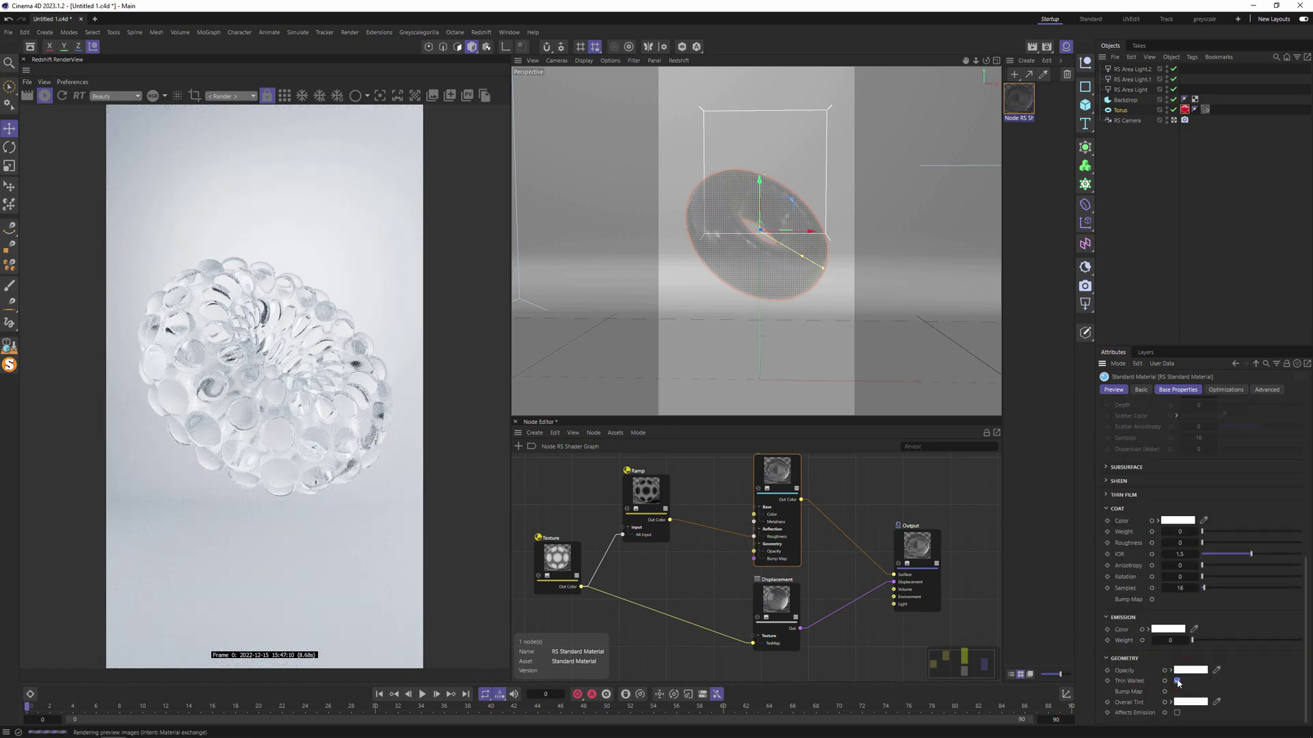
pyautogui.click(1176, 681)
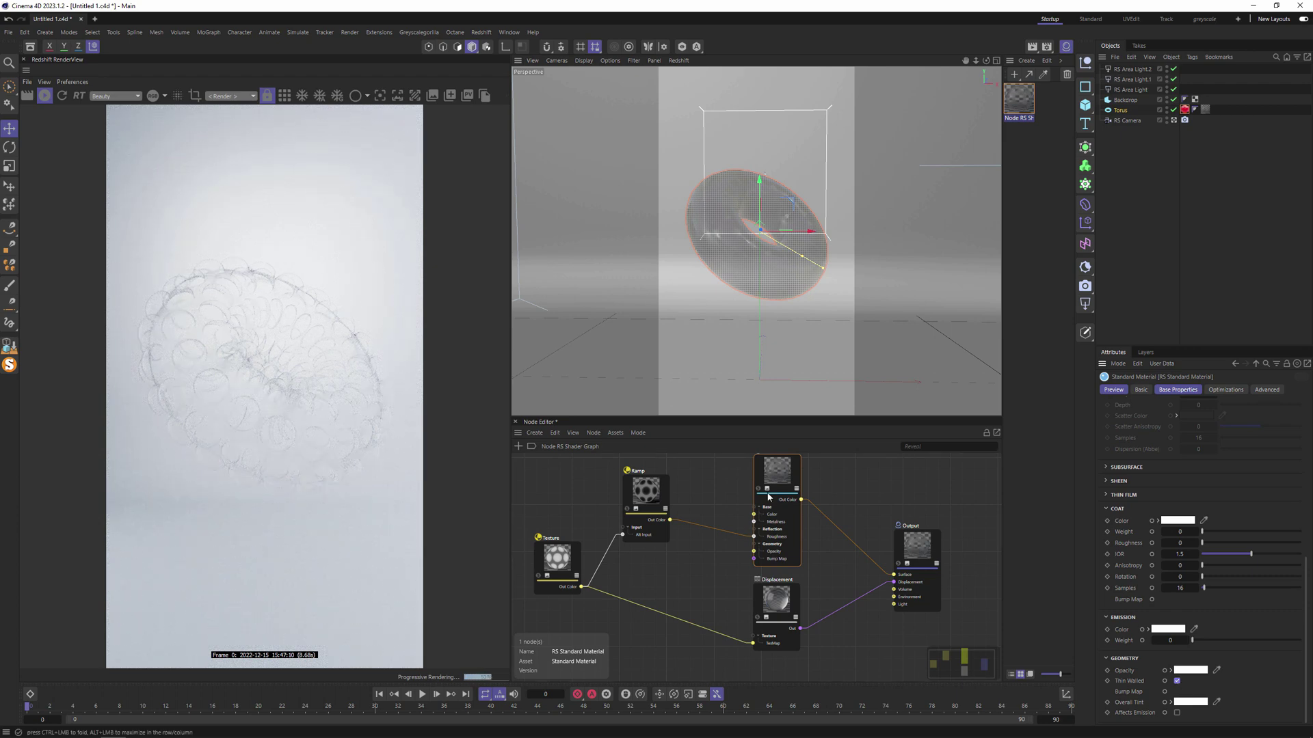
pyautogui.click(1176, 681)
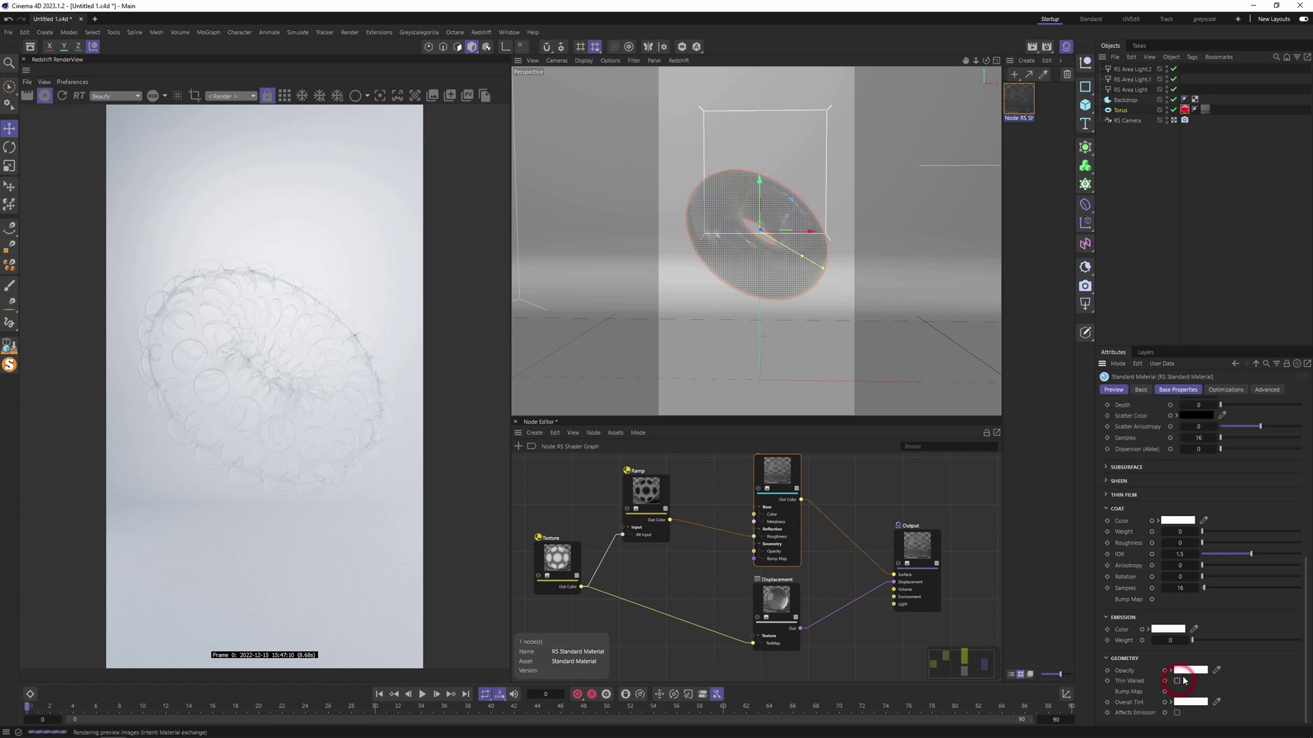
# Rearrange the Texture and Ramp nodes slightly higher in the shader graph to free space beneath them
pyautogui.moveTo(563, 553); pyautogui.dragTo(591, 570)
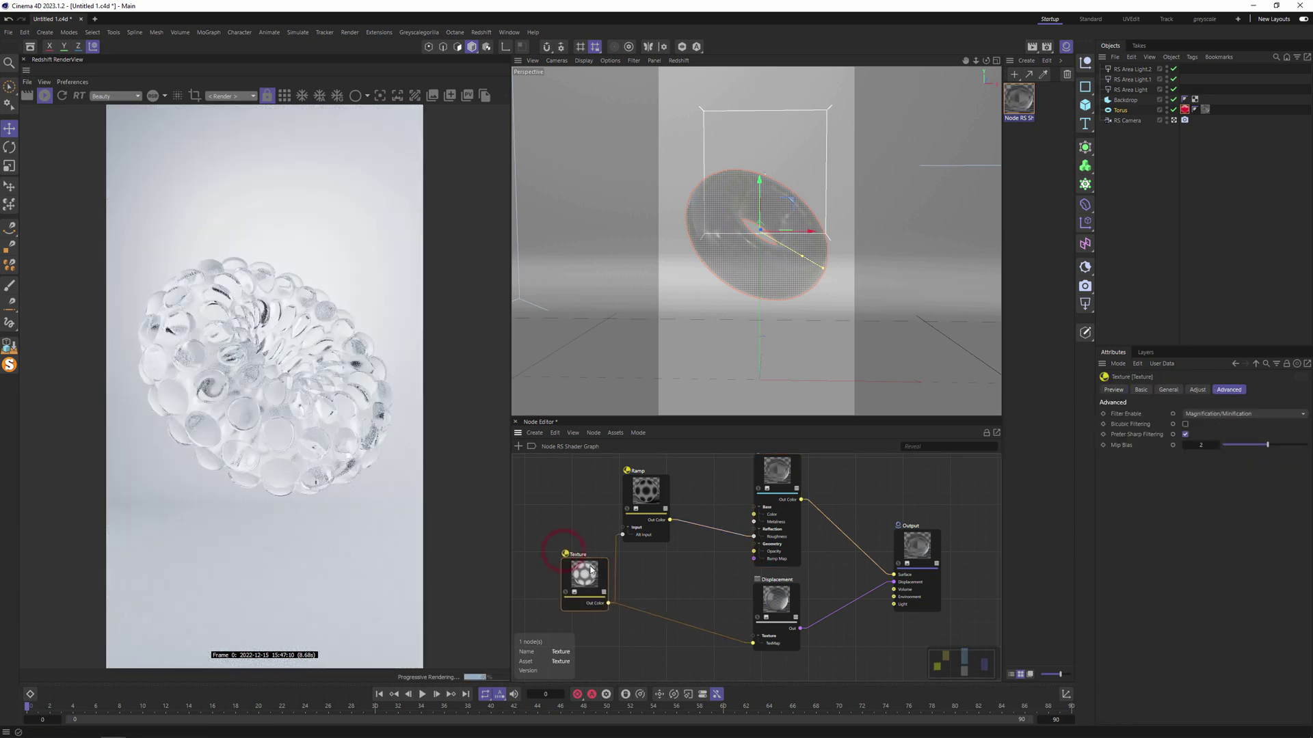
pyautogui.moveTo(647, 492); pyautogui.dragTo(650, 483)
pyautogui.moveTo(570, 590); pyautogui.dragTo(542, 557)
pyautogui.click(622, 566)
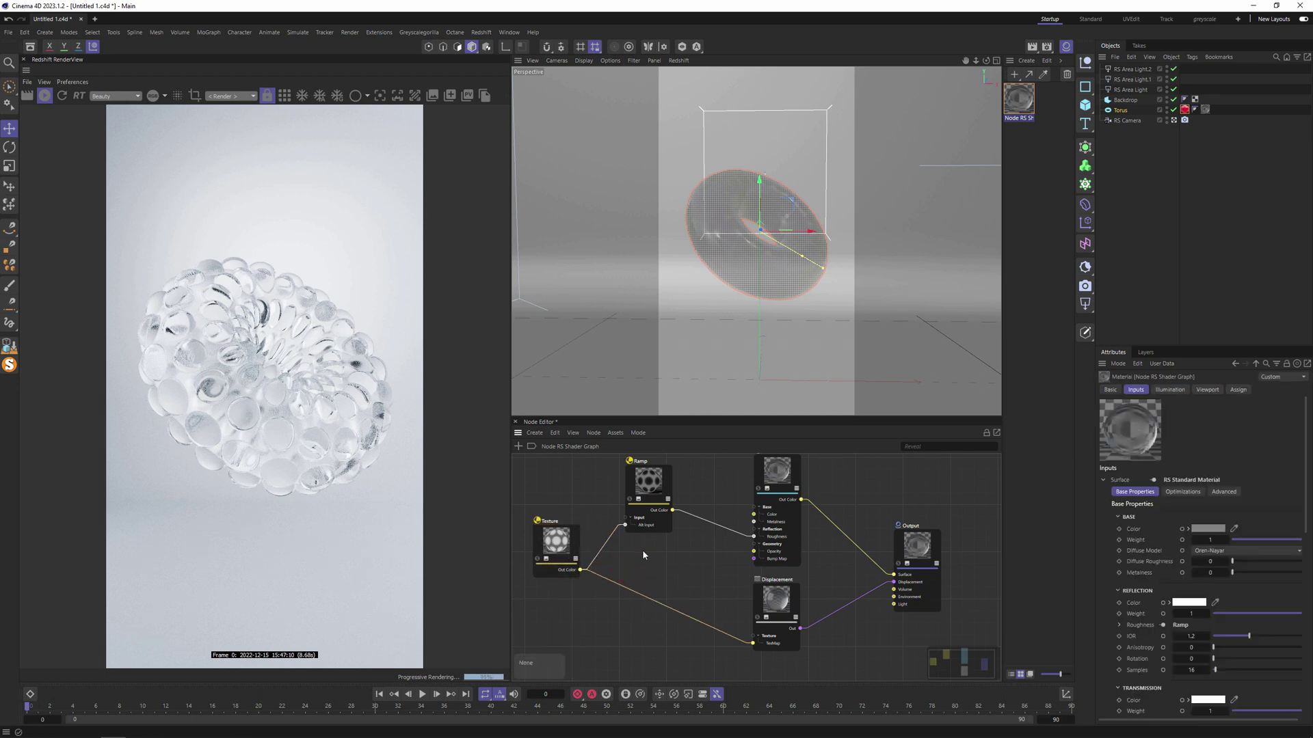
# Add a Maxon Noise node to the shader graph and place it below the Texture node
pyautogui.doubleClick(642, 555)
pyautogui.write('maxon')
pyautogui.press('Down')
pyautogui.press('Return')
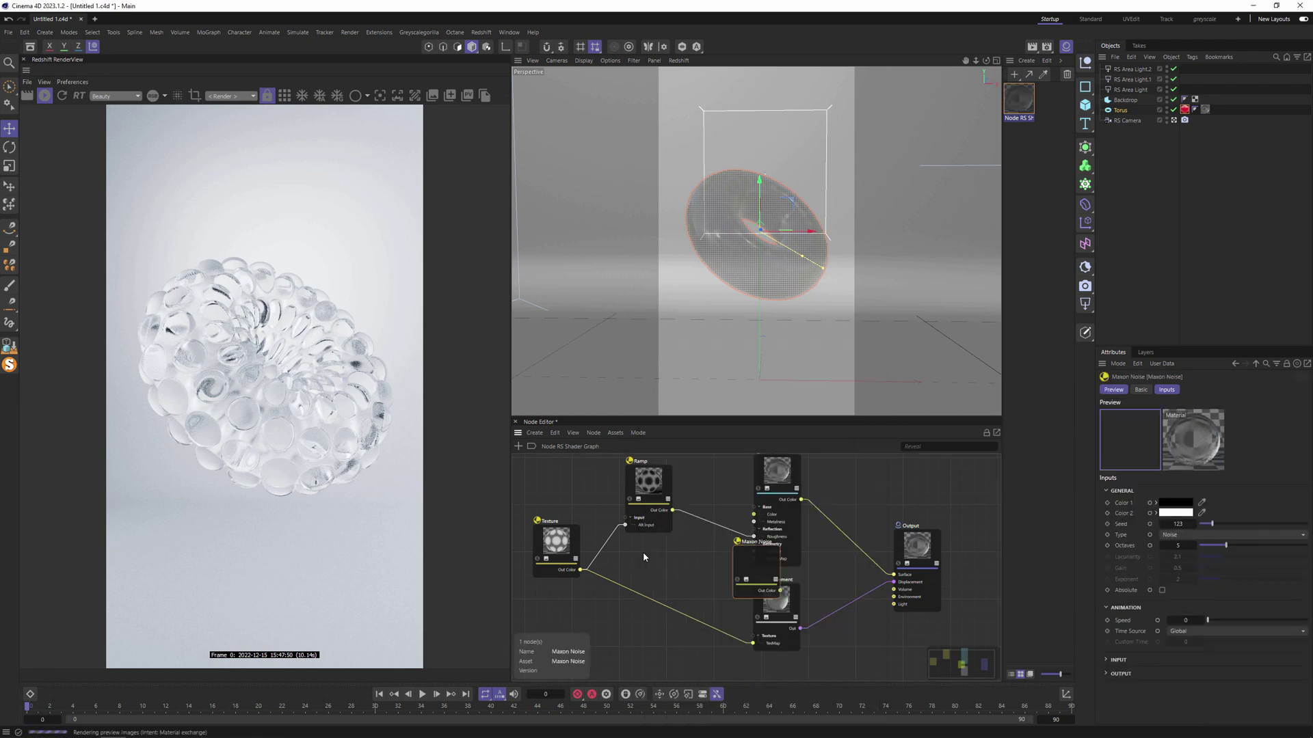
pyautogui.moveTo(642, 552); pyautogui.dragTo(551, 617)
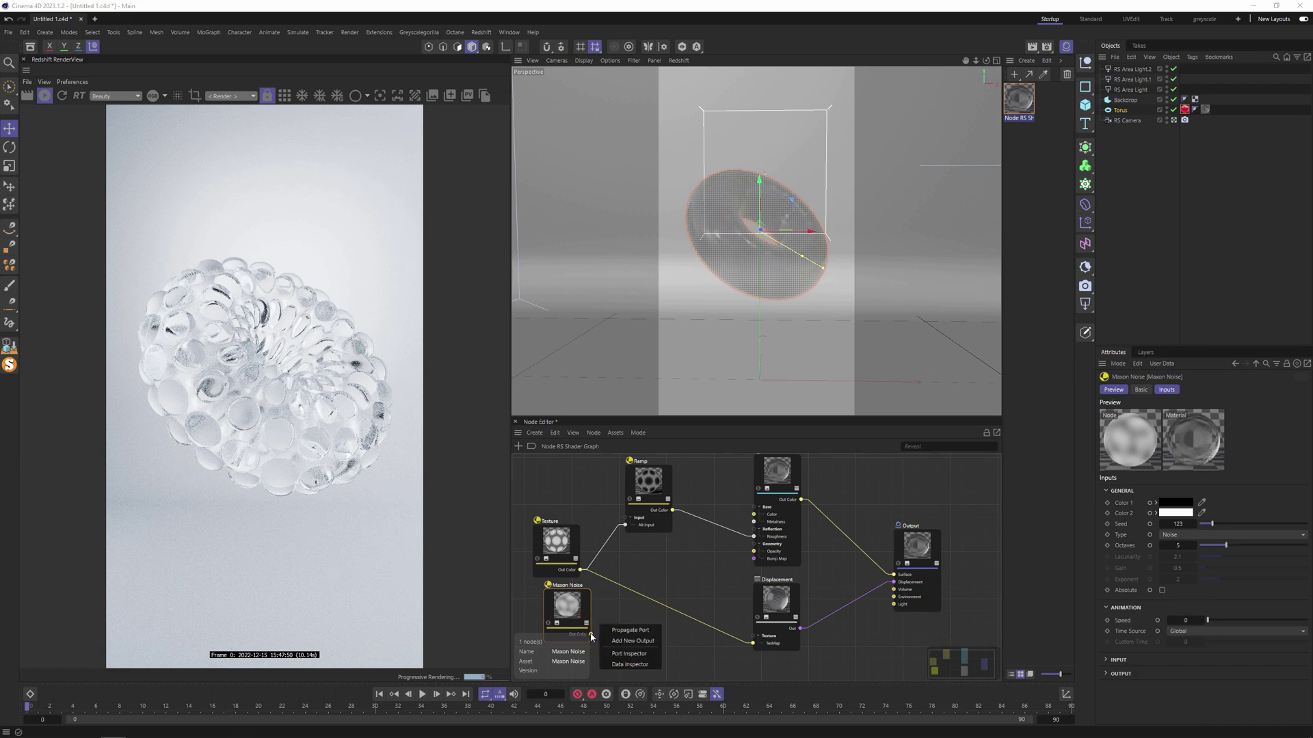
# Connect the Maxon Noise's Out Color to the Displacement's TexMap and move the noise node slightly down beneath the Texture node
pyautogui.moveTo(591, 635); pyautogui.dragTo(752, 643)
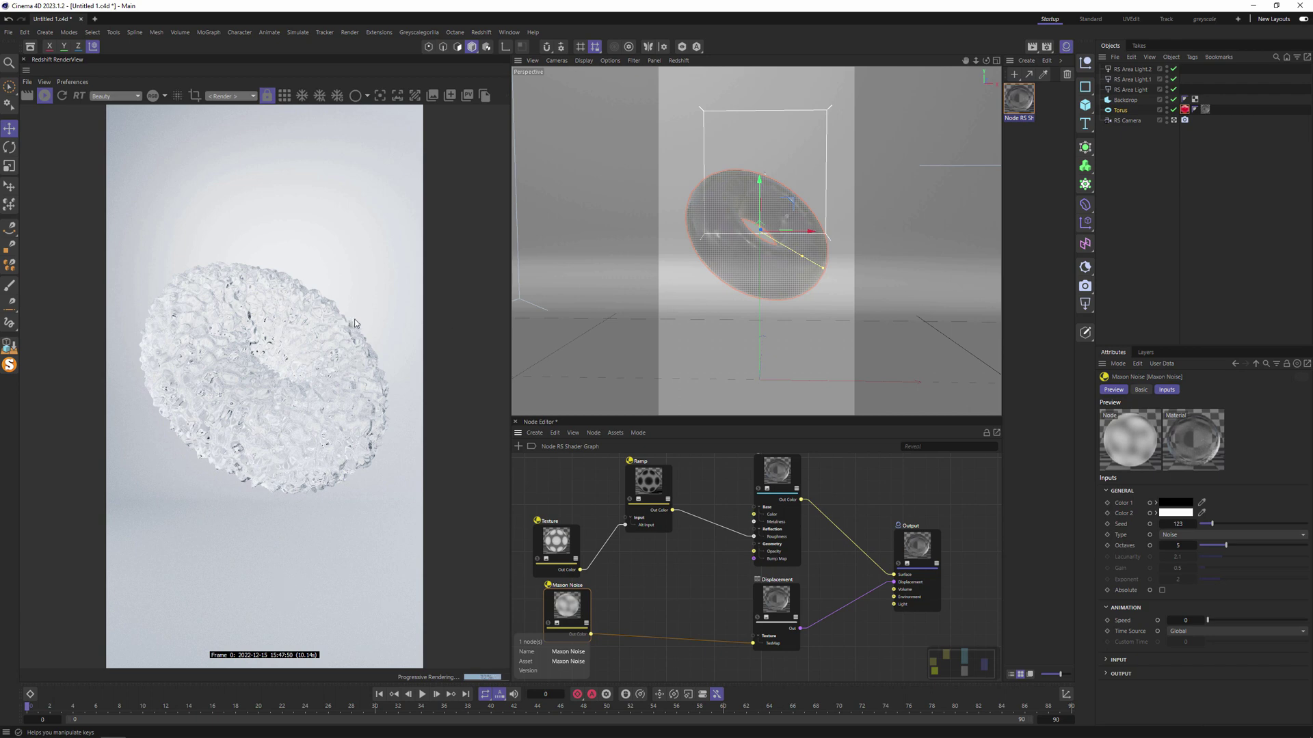
pyautogui.moveTo(568, 609)
pyautogui.mouseDown()
pyautogui.moveTo(626, 611)
pyautogui.moveTo(553, 616)
pyautogui.mouseUp()
# Add a Vector Mul node and feed the Texture into Input 1 and the Maxon Noise into Input 2
pyautogui.click(629, 572)
pyautogui.click(611, 580)
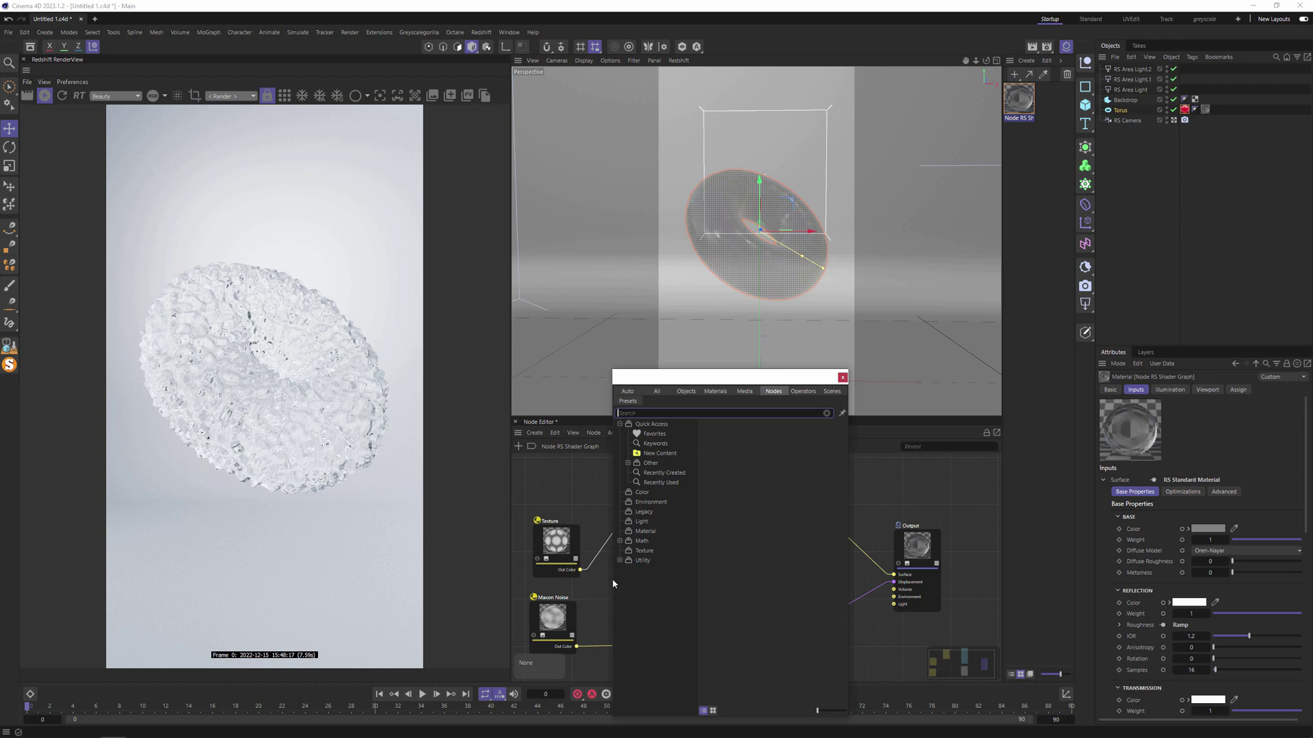
pyautogui.write('mul')
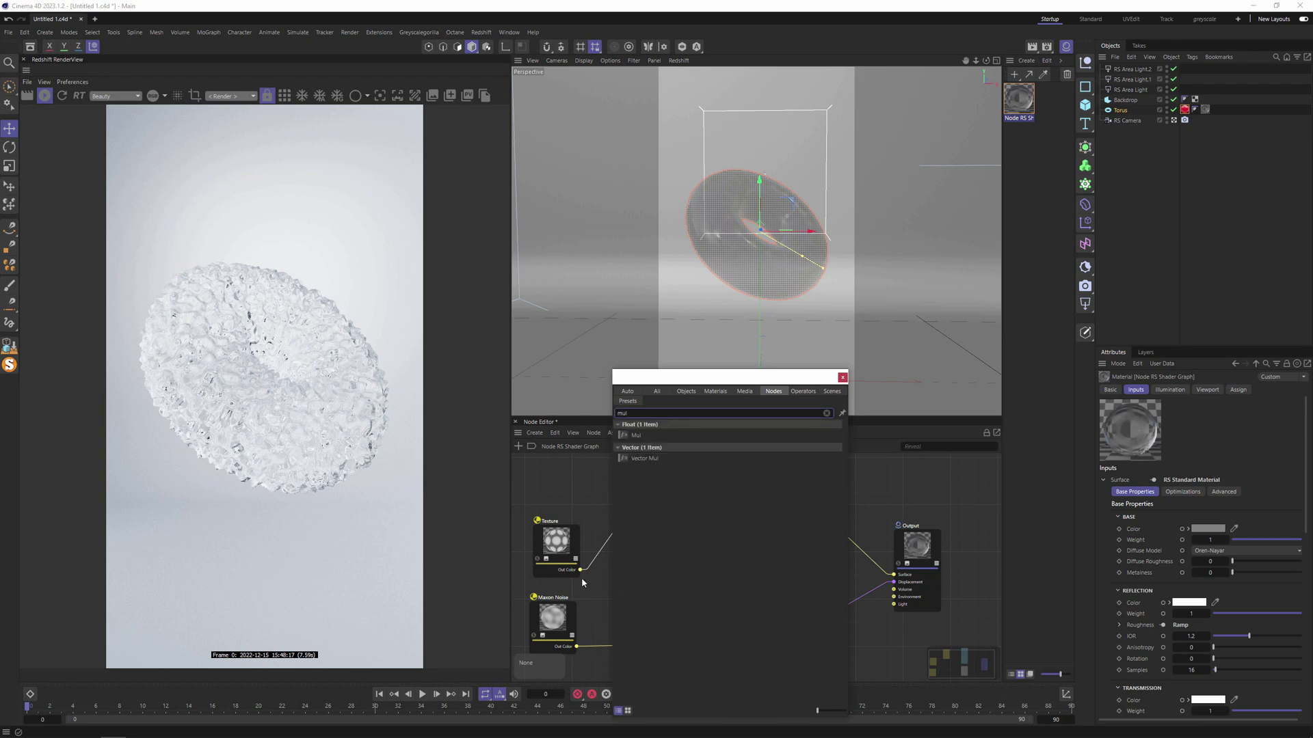
pyautogui.doubleClick(646, 460)
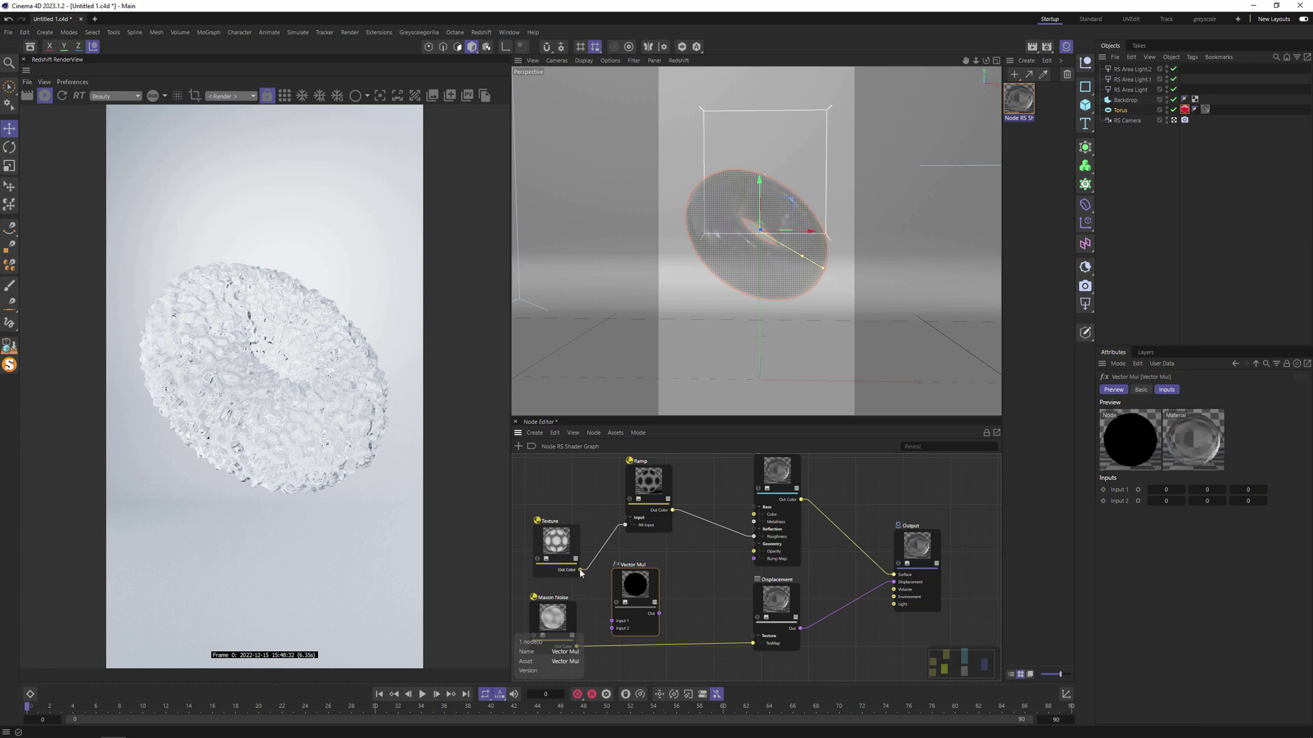
pyautogui.moveTo(580, 572); pyautogui.dragTo(612, 620)
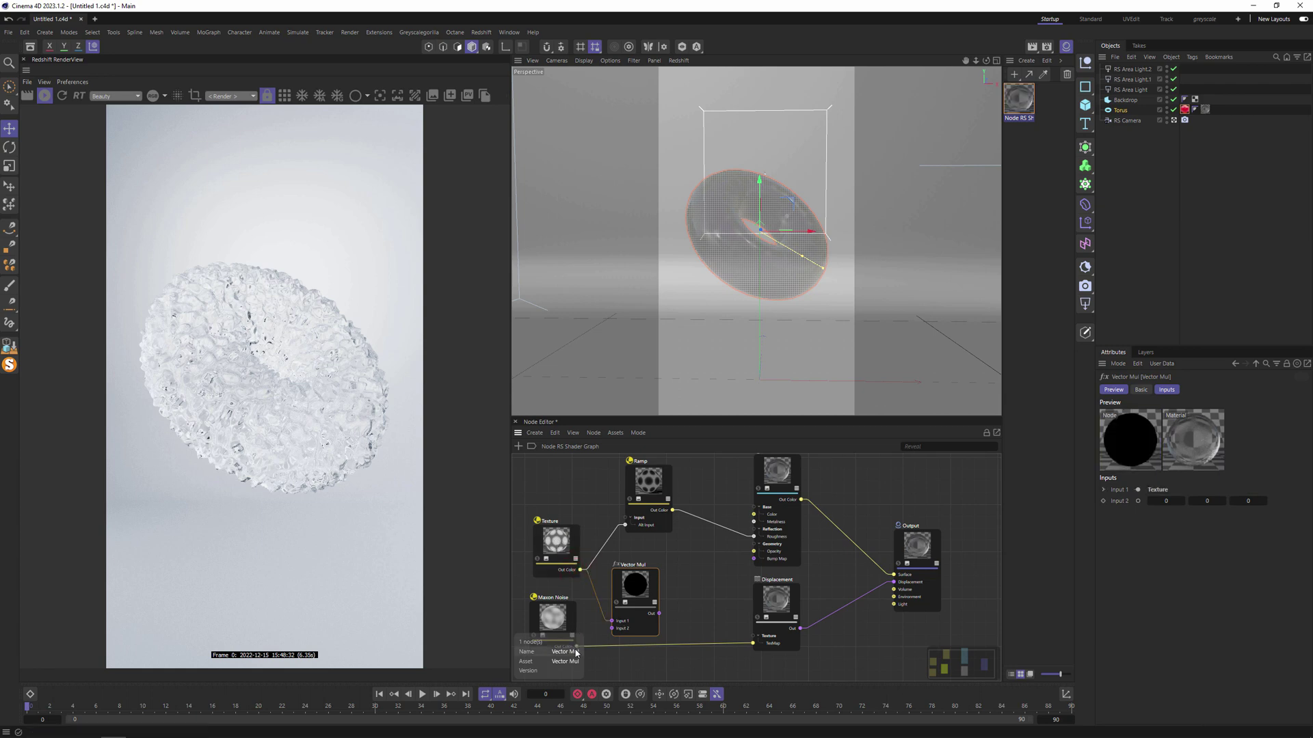
pyautogui.scroll(-1, 575, 631)
pyautogui.keyDown('alt'); pyautogui.moveTo(575, 631); pyautogui.dragTo(618, 607, button='middle'); pyautogui.keyUp('alt')
pyautogui.moveTo(620, 621); pyautogui.dragTo(651, 605)
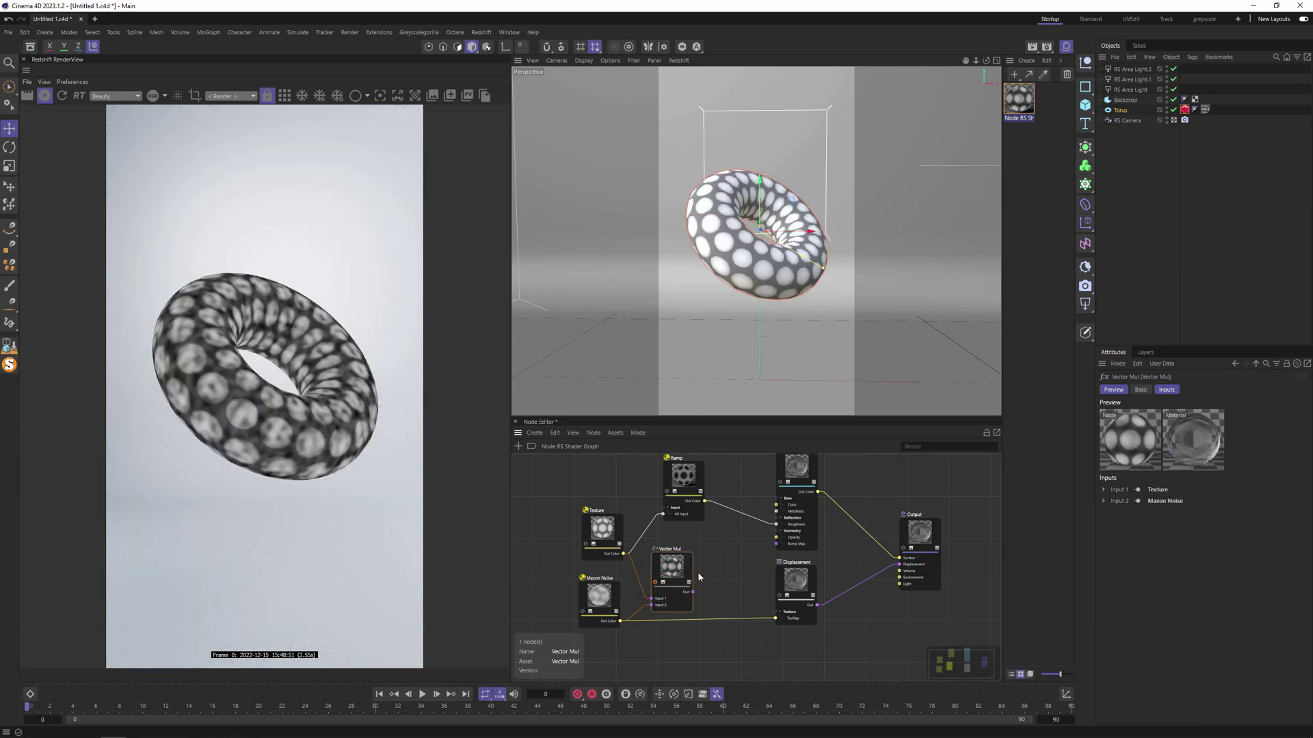
# Add a Color Layer node to the shader graph
pyautogui.moveTo(699, 571); pyautogui.dragTo(729, 523, button='middle')
pyautogui.click(629, 516)
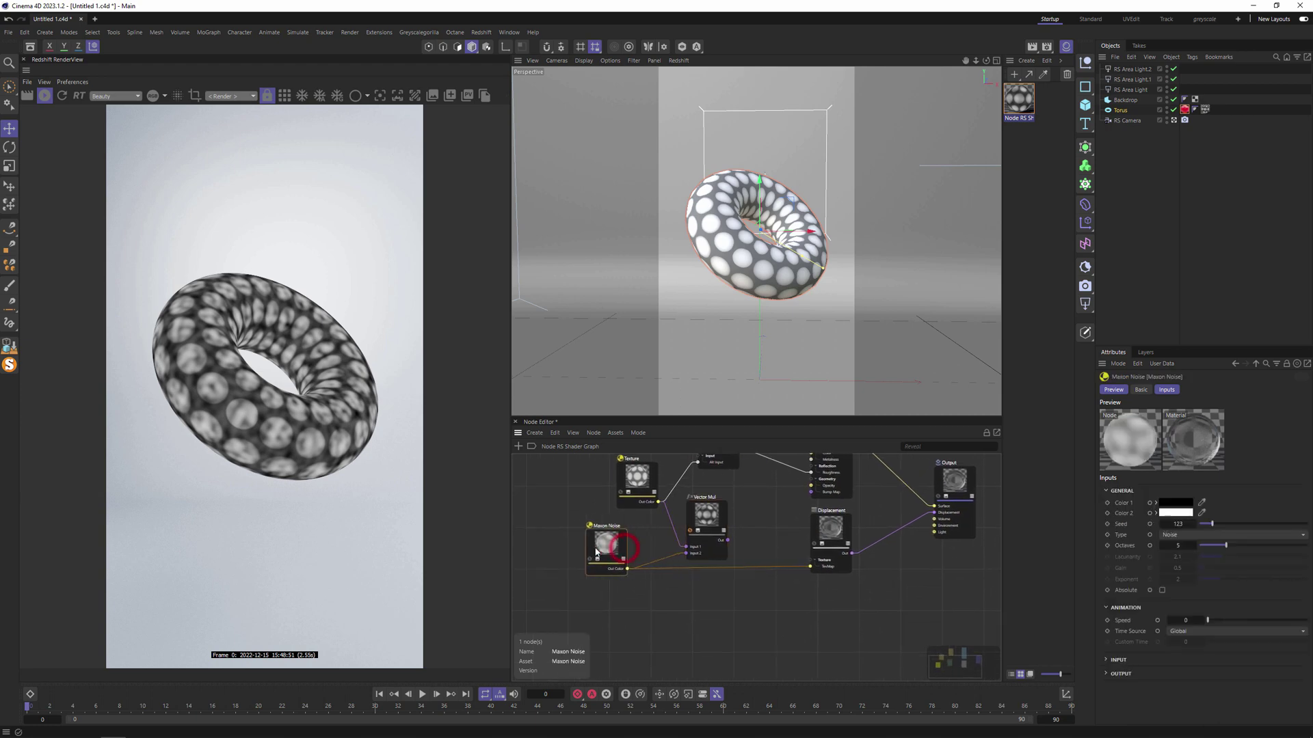
pyautogui.doubleClick(629, 515)
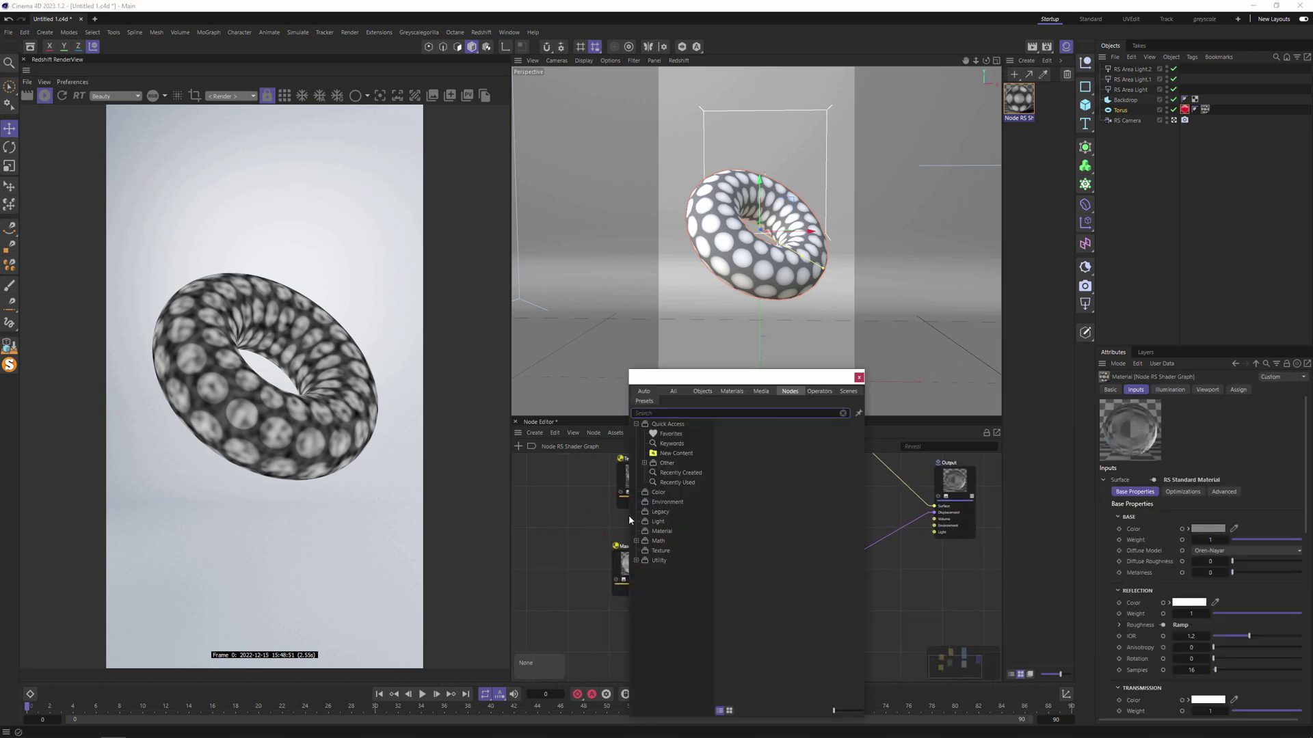
pyautogui.write('color layer')
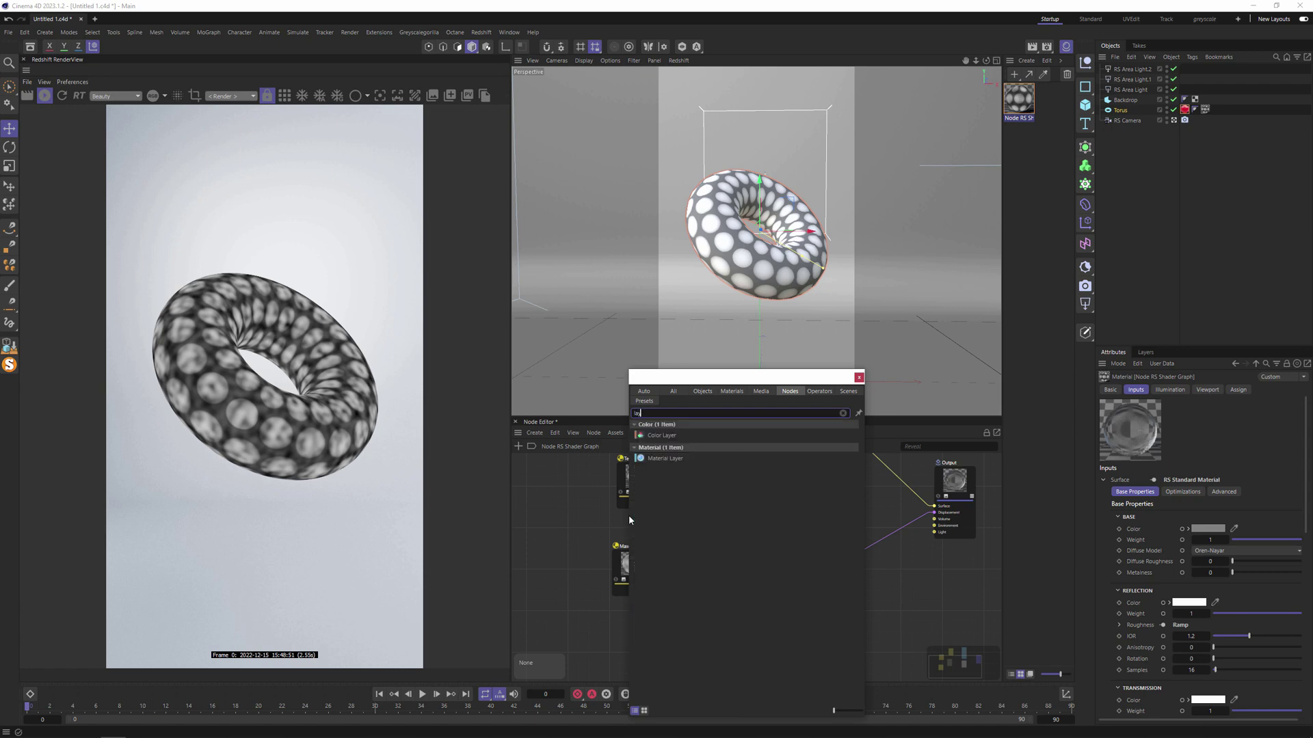
pyautogui.press('Return')
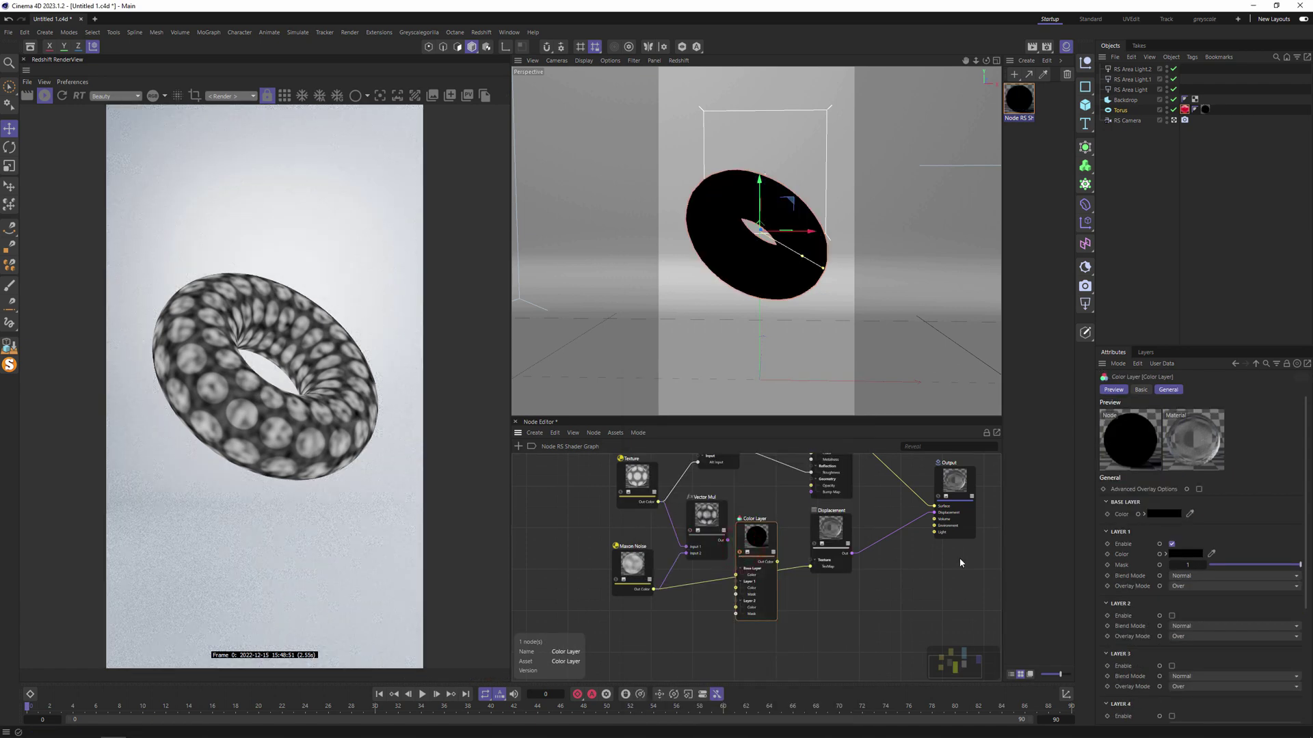
# Connect the Texture to the Color Layer's Base Layer Color and the Maxon Noise to its Layer 1 Color
pyautogui.moveTo(657, 502); pyautogui.dragTo(736, 575)
pyautogui.moveTo(623, 549); pyautogui.dragTo(600, 548)
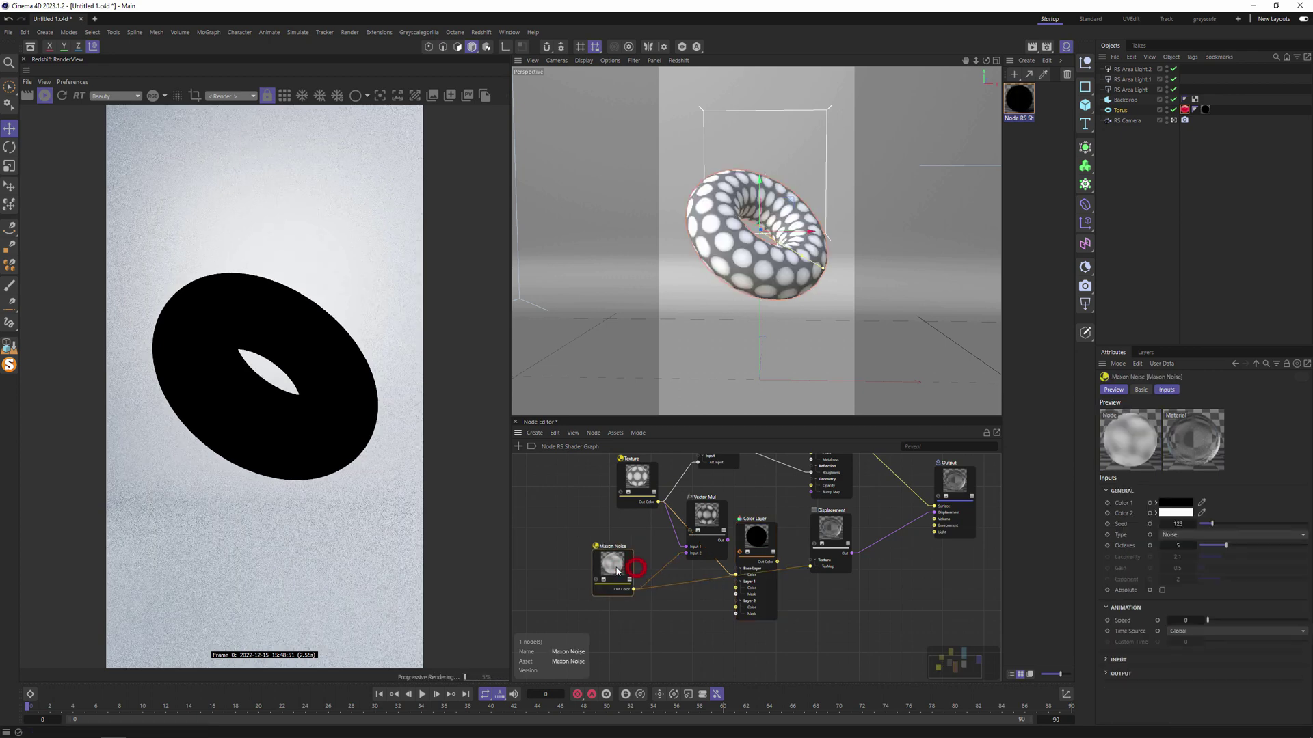
pyautogui.moveTo(634, 592); pyautogui.dragTo(736, 589)
# Delete the Vector Mul node and set the Color Layer's Layer 1 Blend Mode to Multiply
pyautogui.click(699, 523)
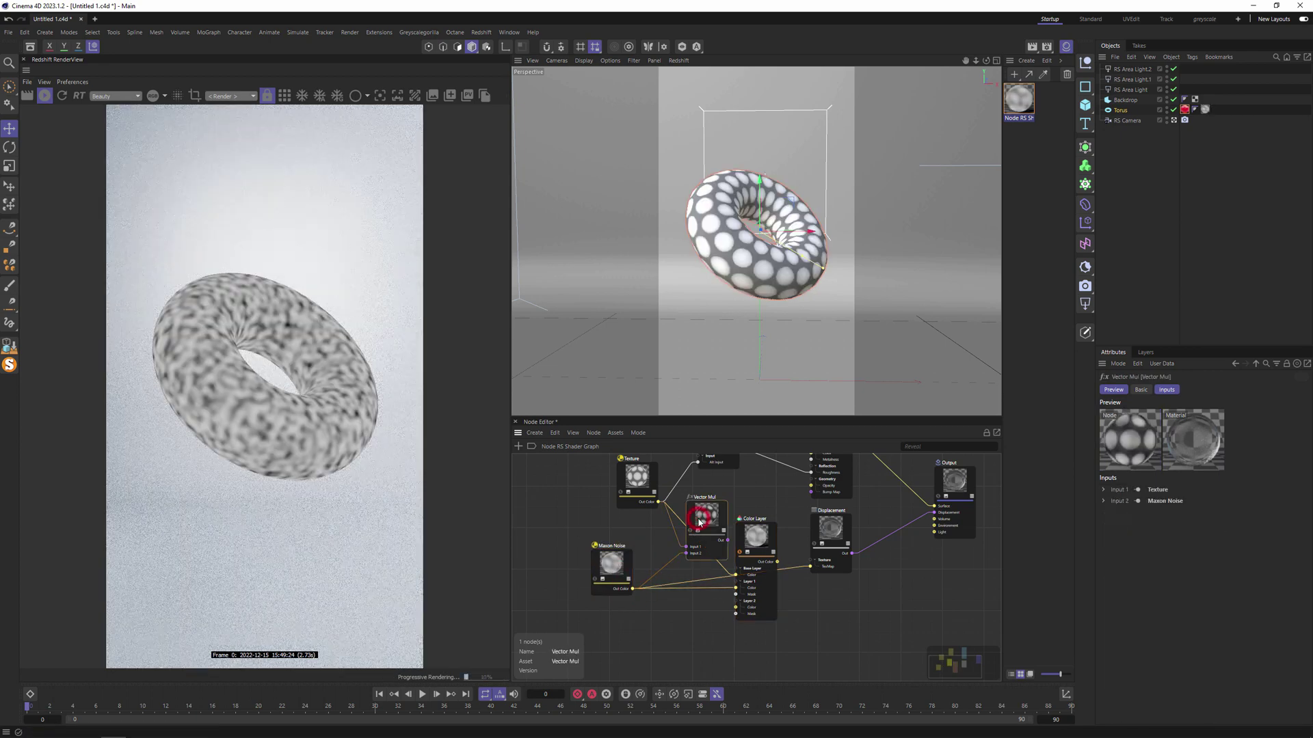
pyautogui.press('Delete')
pyautogui.click(742, 535)
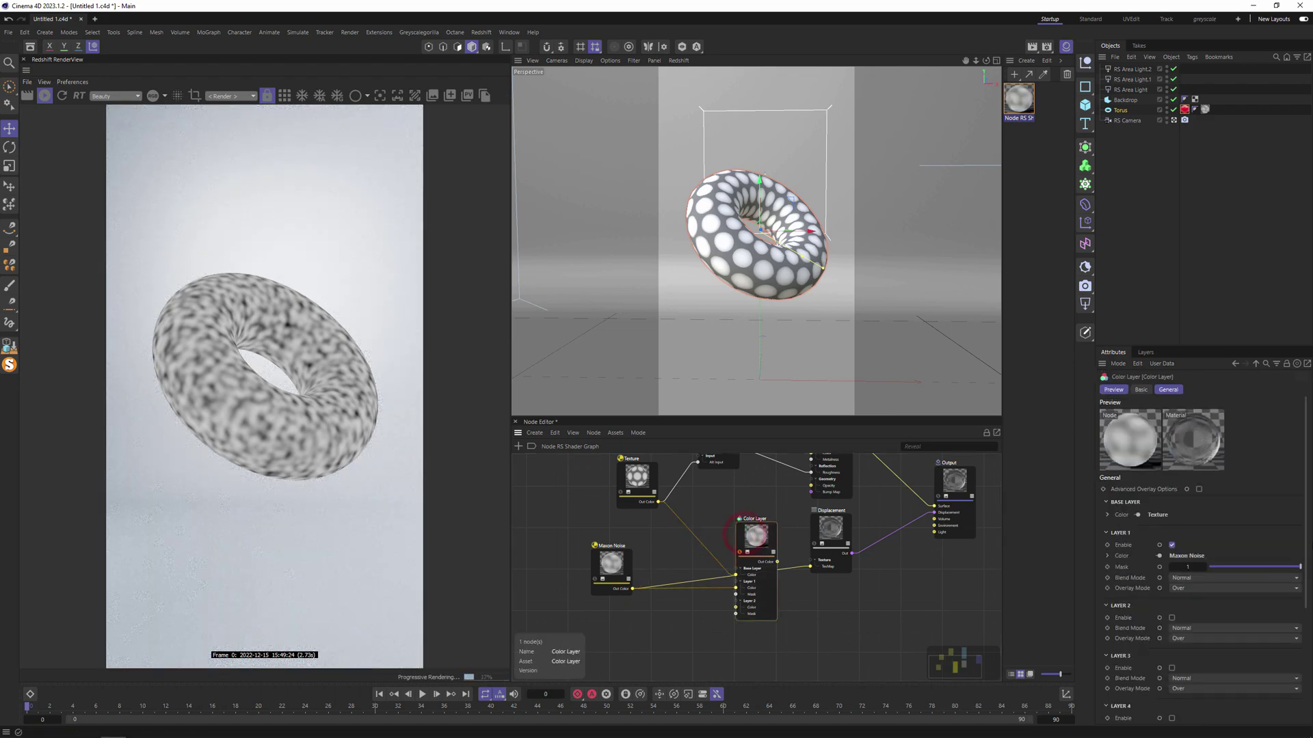
pyautogui.click(1210, 578)
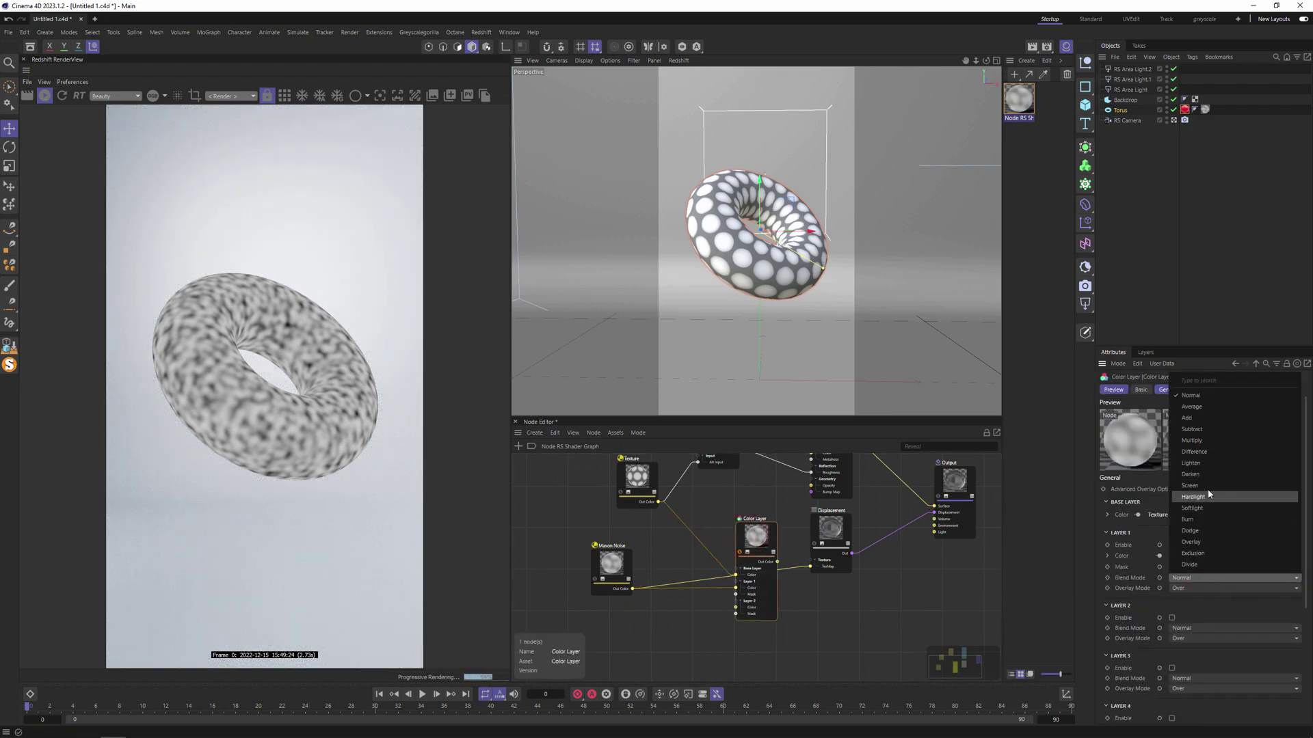
pyautogui.click(1209, 442)
# Add a second Ramp node below the Maxon Noise and connect its Out Color to the Color Layer's Layer 1 Mask
pyautogui.moveTo(610, 564); pyautogui.dragTo(648, 561)
pyautogui.doubleClick(592, 543)
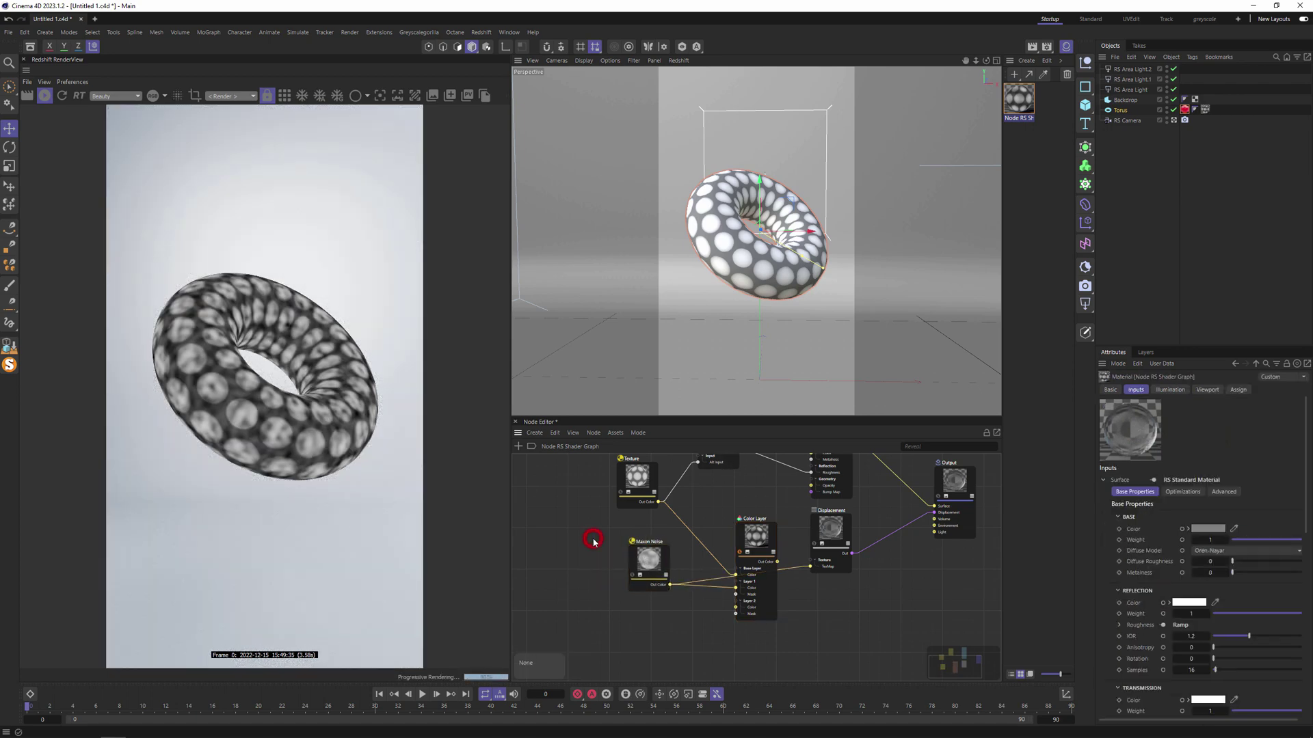
pyautogui.write('ramp')
pyautogui.press('Return')
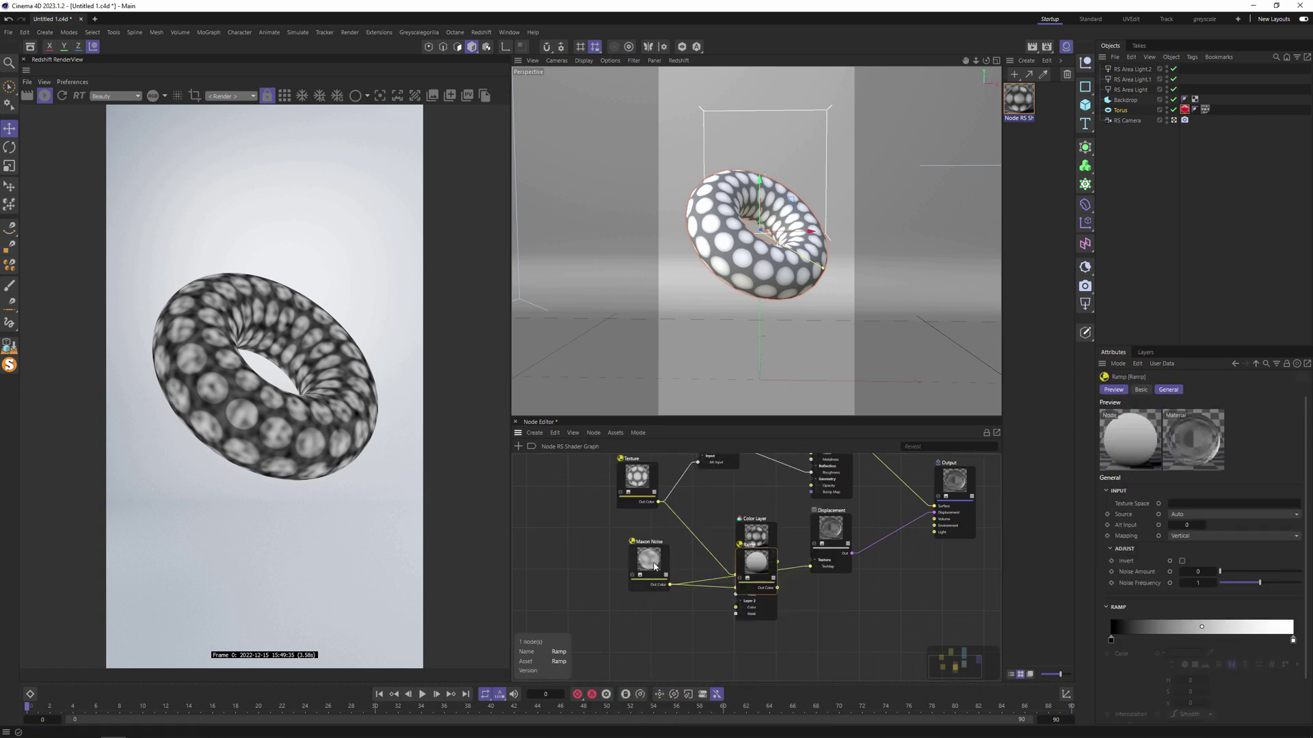
pyautogui.moveTo(756, 561); pyautogui.dragTo(736, 595)
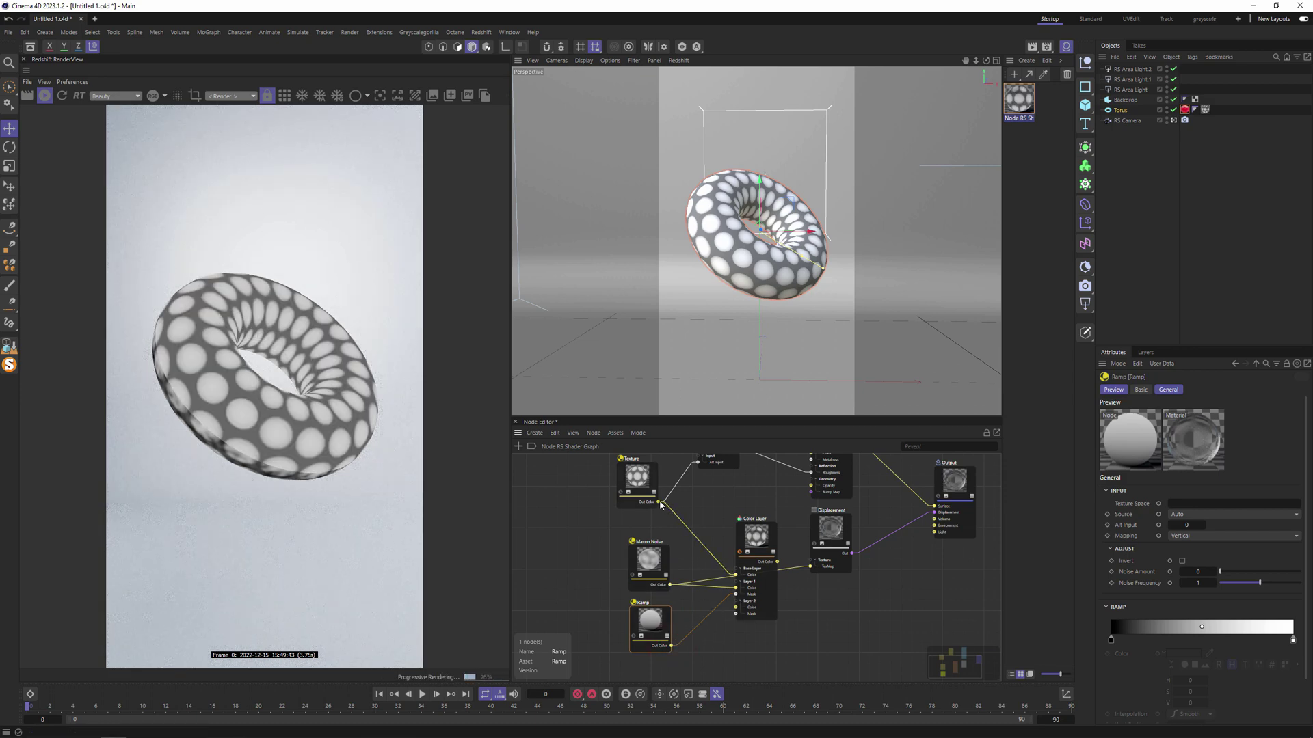
# Connect the Texture's Out Color to the new Ramp's Alt Input and space out the Texture and Ramp nodes
pyautogui.moveTo(660, 504); pyautogui.dragTo(660, 632)
pyautogui.moveTo(704, 633)
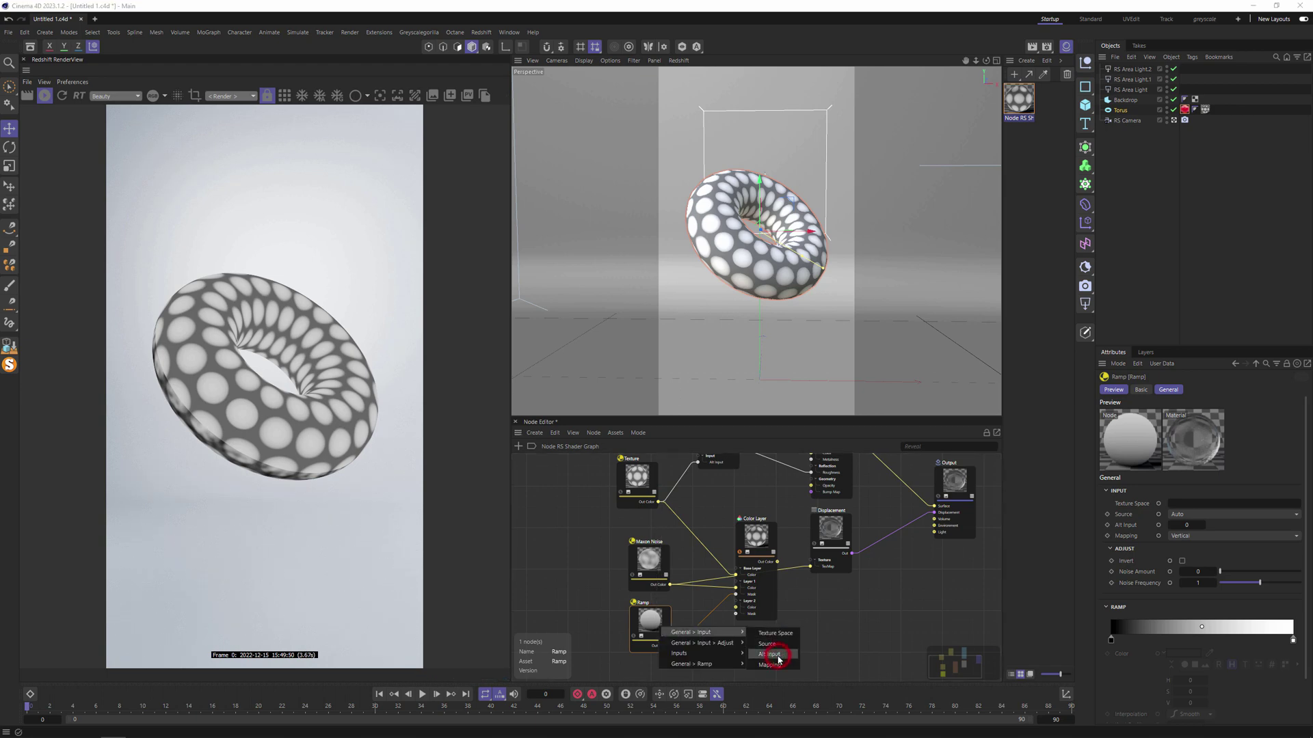
pyautogui.click(769, 654)
pyautogui.moveTo(635, 480); pyautogui.dragTo(575, 494)
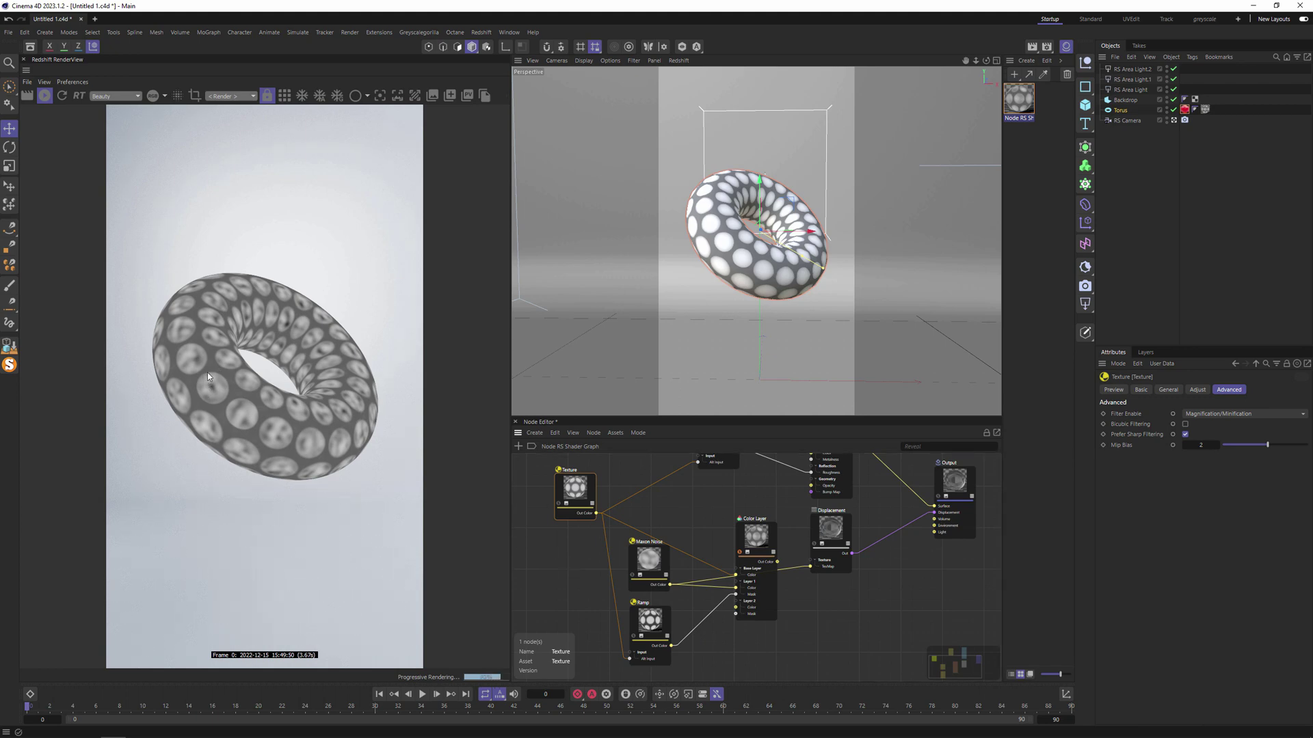
pyautogui.moveTo(655, 620); pyautogui.dragTo(654, 609)
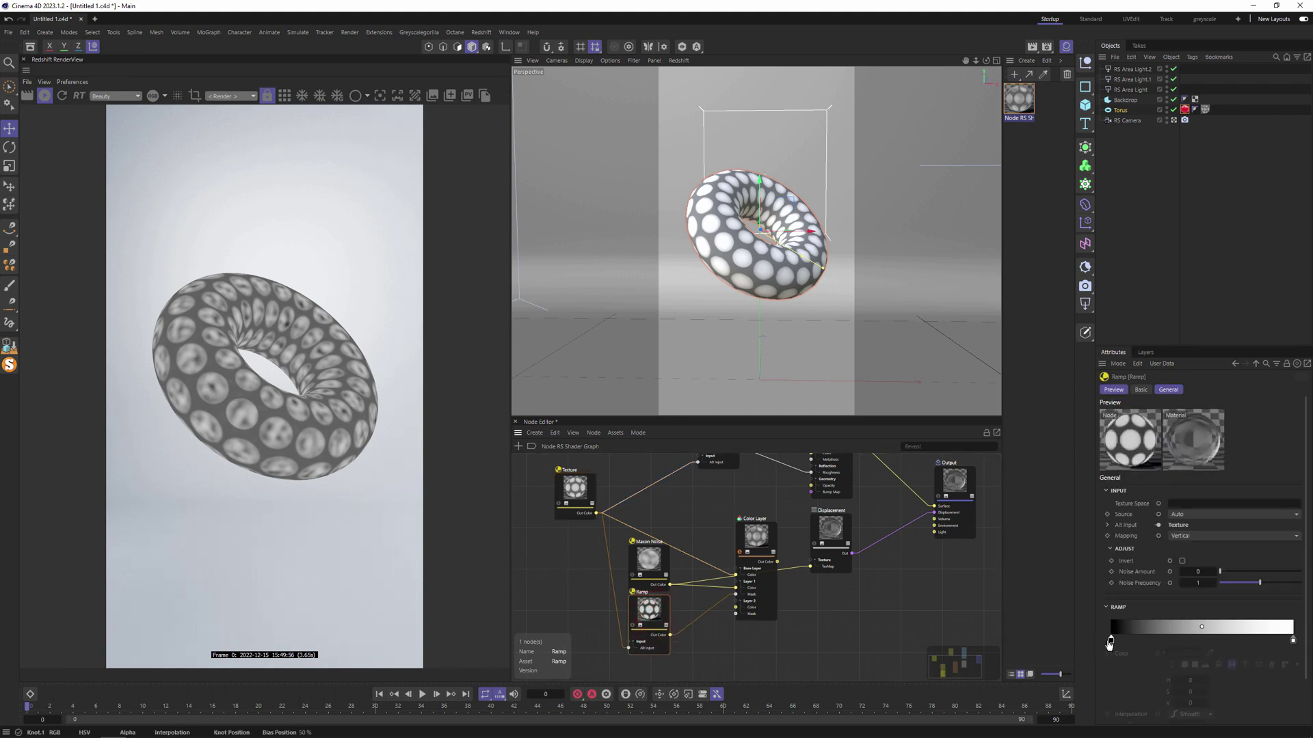
# Preview the mask Ramp and tighten its gradient, placing the black knot at about 13.24 and moving the white knot inward
pyautogui.click(633, 625)
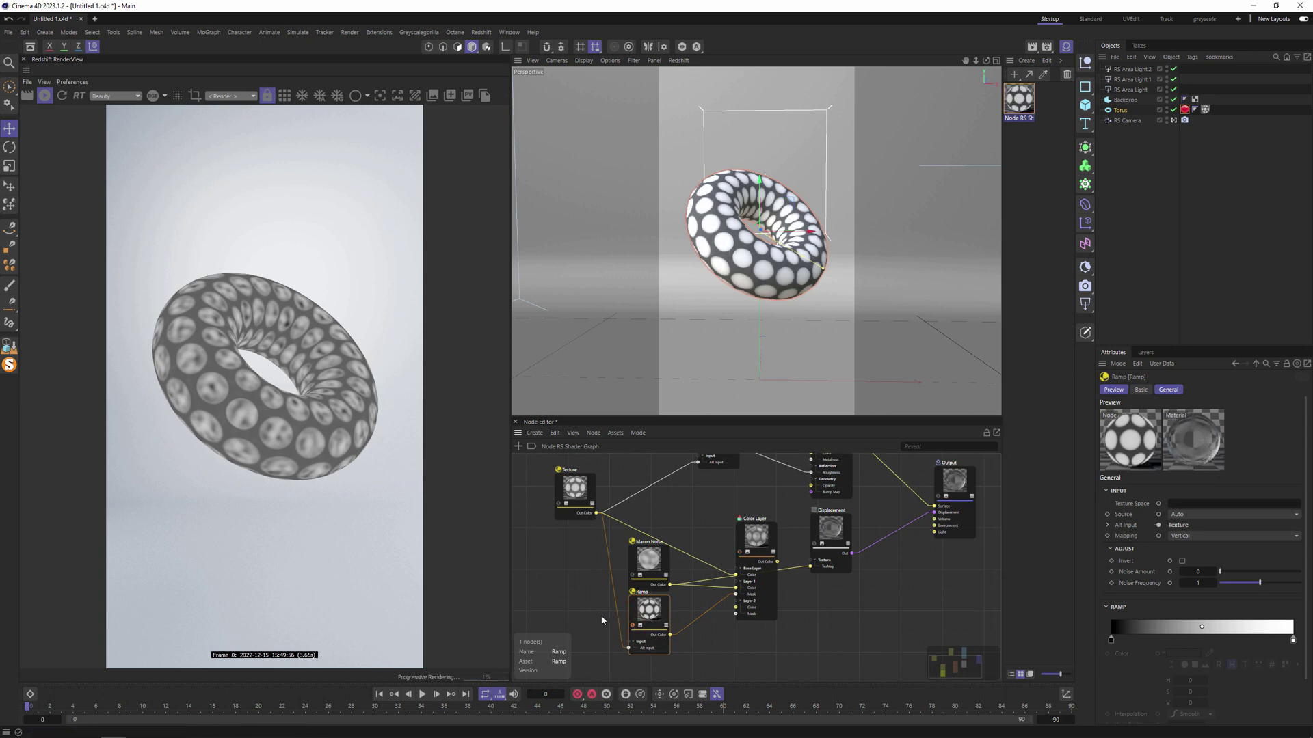
pyautogui.moveTo(1111, 640); pyautogui.dragTo(1191, 640)
pyautogui.moveTo(1292, 640); pyautogui.dragTo(1135, 608)
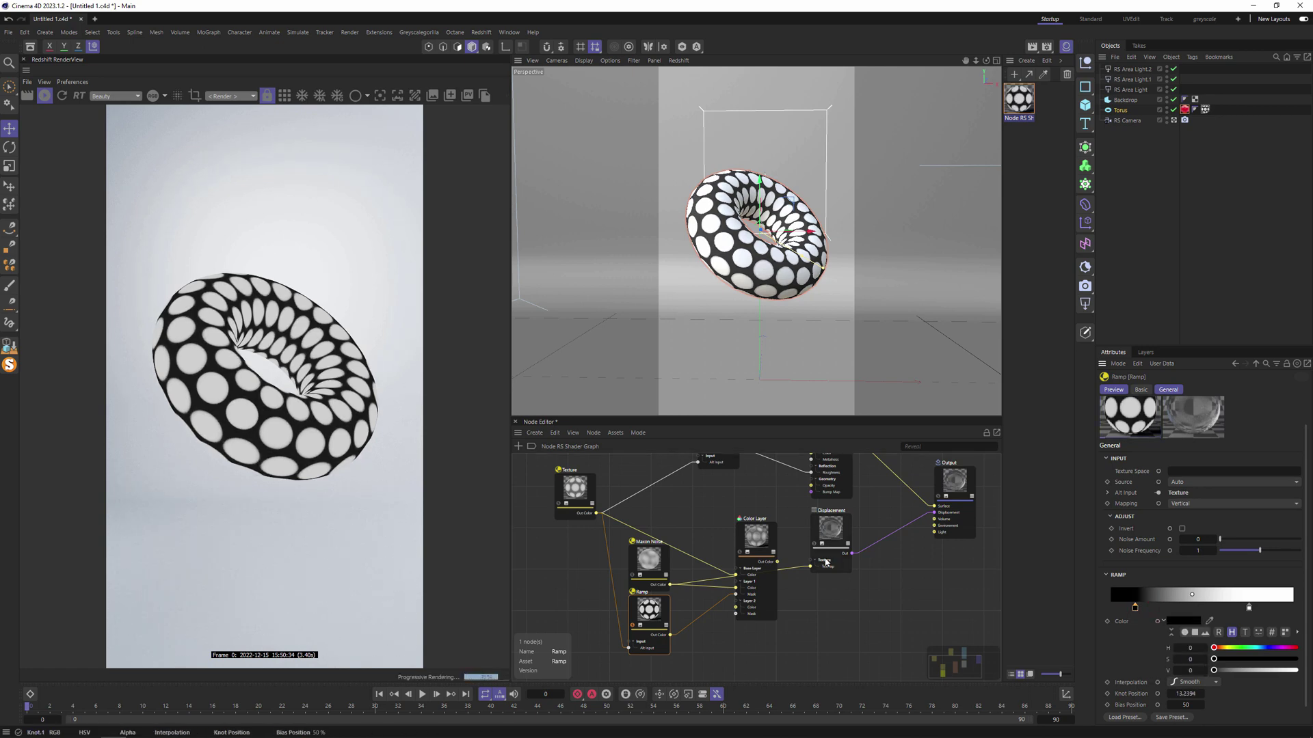
# Preview the Color Layer and connect its Out Color to the Displacement's TexMap
pyautogui.click(740, 551)
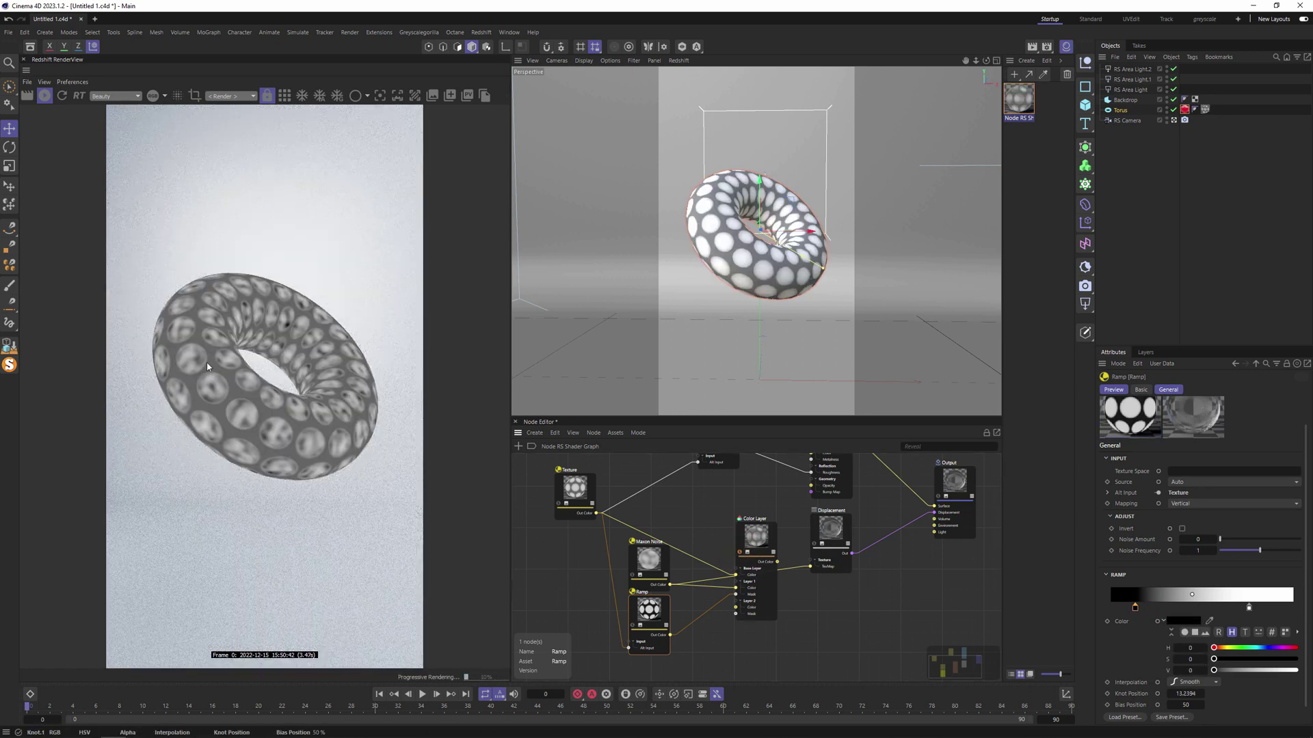
pyautogui.moveTo(777, 562); pyautogui.dragTo(813, 567)
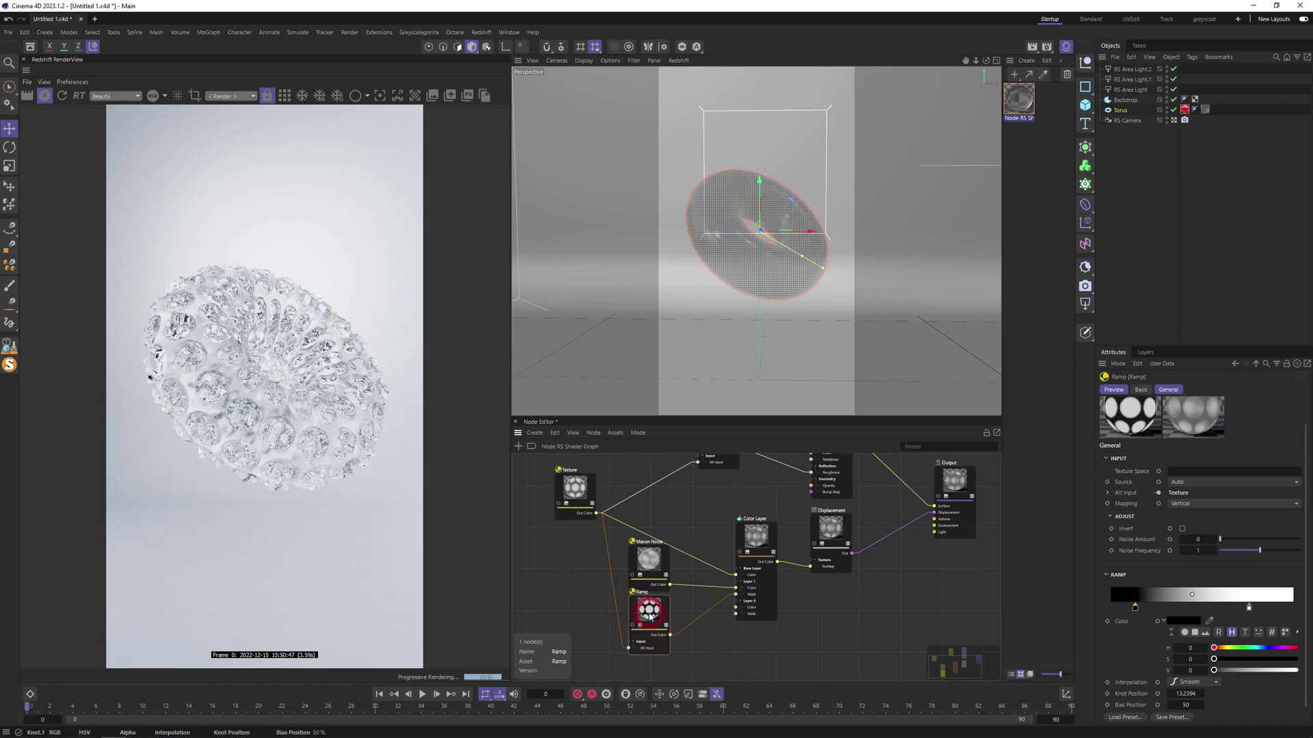
# Reduce the Maxon Noise contrast by setting Color 1's V value to 40 and Color 2's V value to 80
pyautogui.click(651, 569)
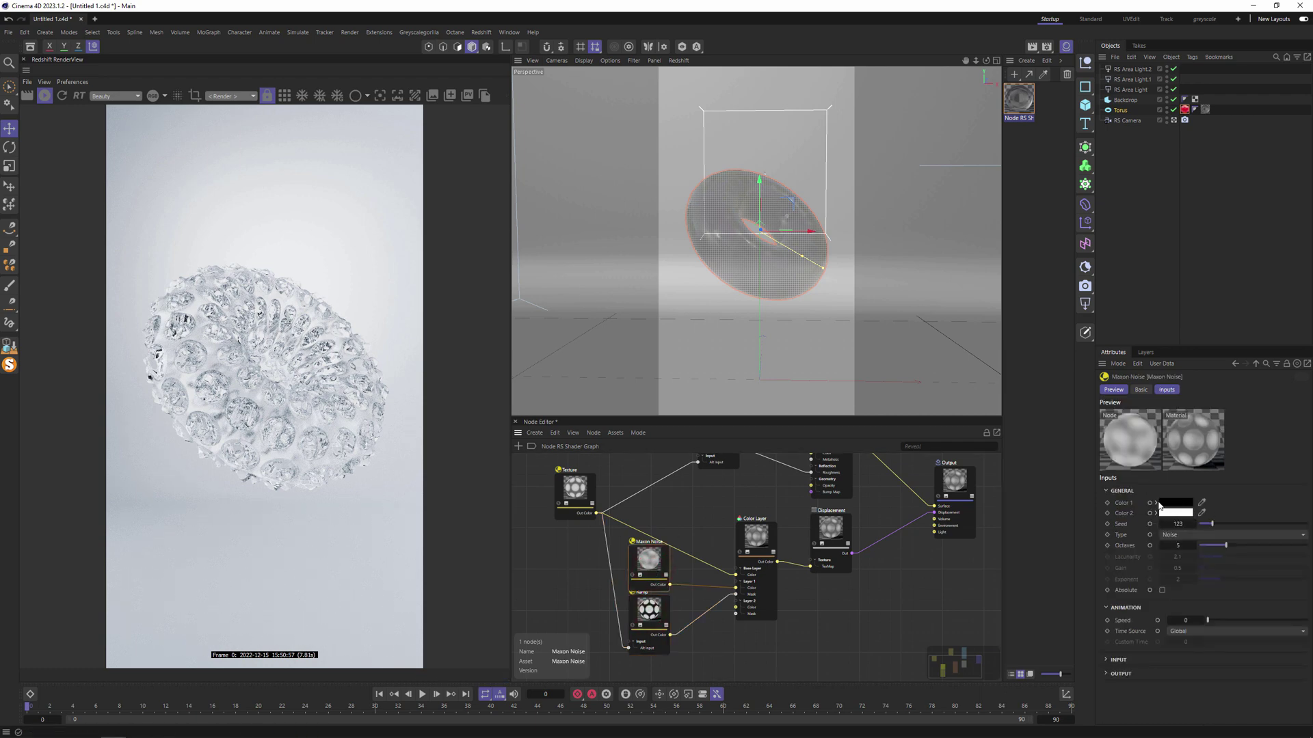
pyautogui.click(1155, 503)
pyautogui.rightClick(1158, 565)
pyautogui.click(1128, 541)
pyautogui.click(1156, 564)
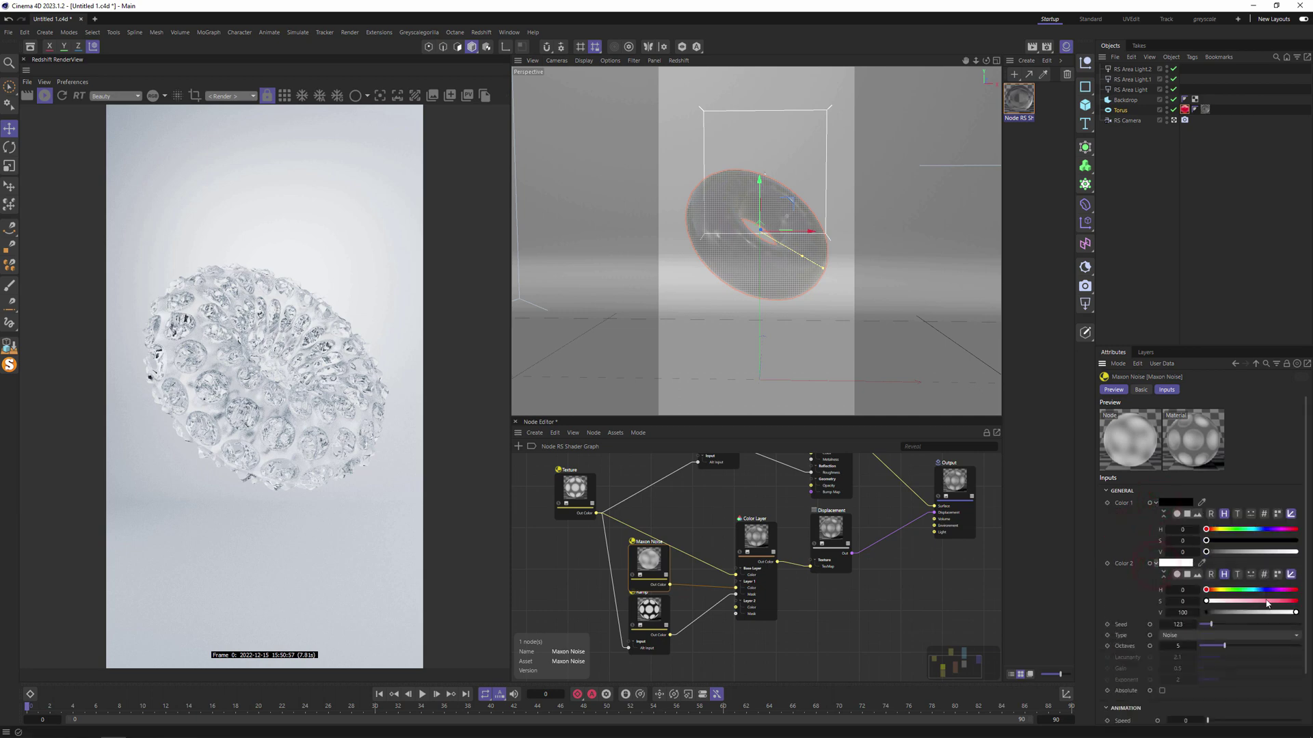
pyautogui.click(1188, 613)
pyautogui.click(1190, 550)
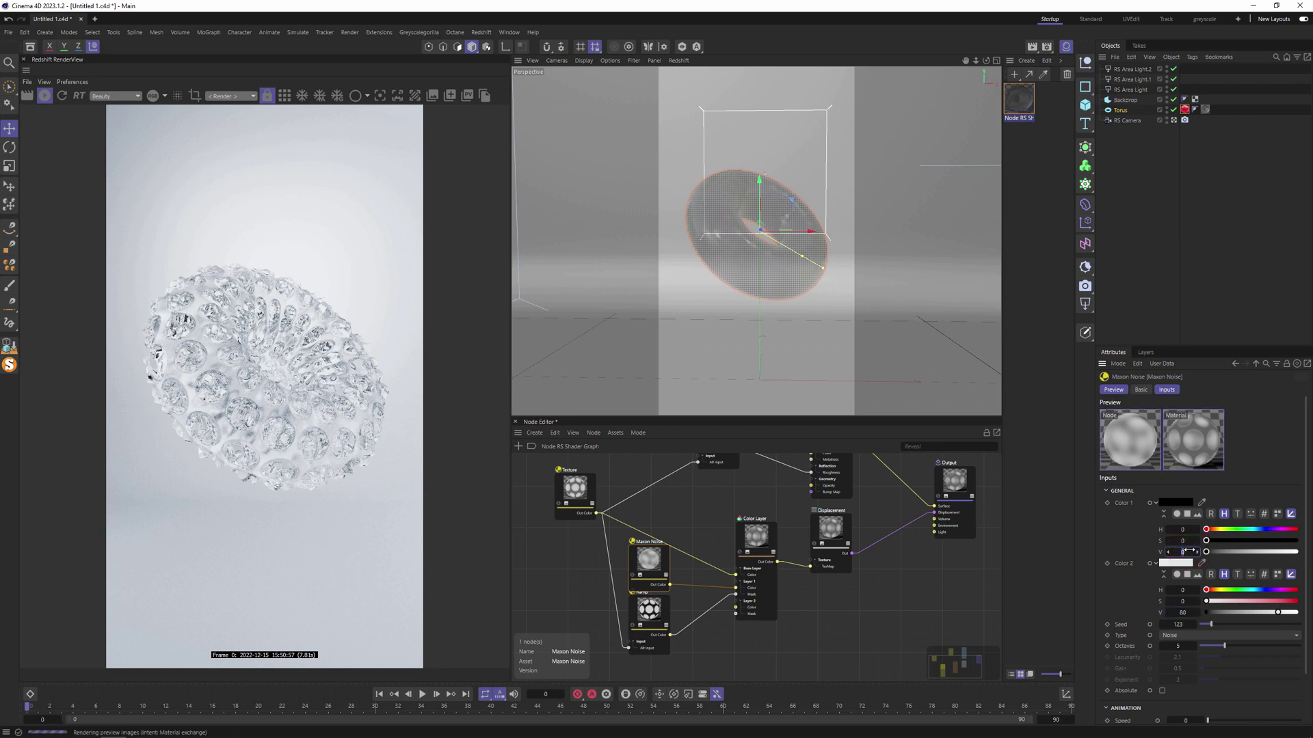
pyautogui.press('Return')
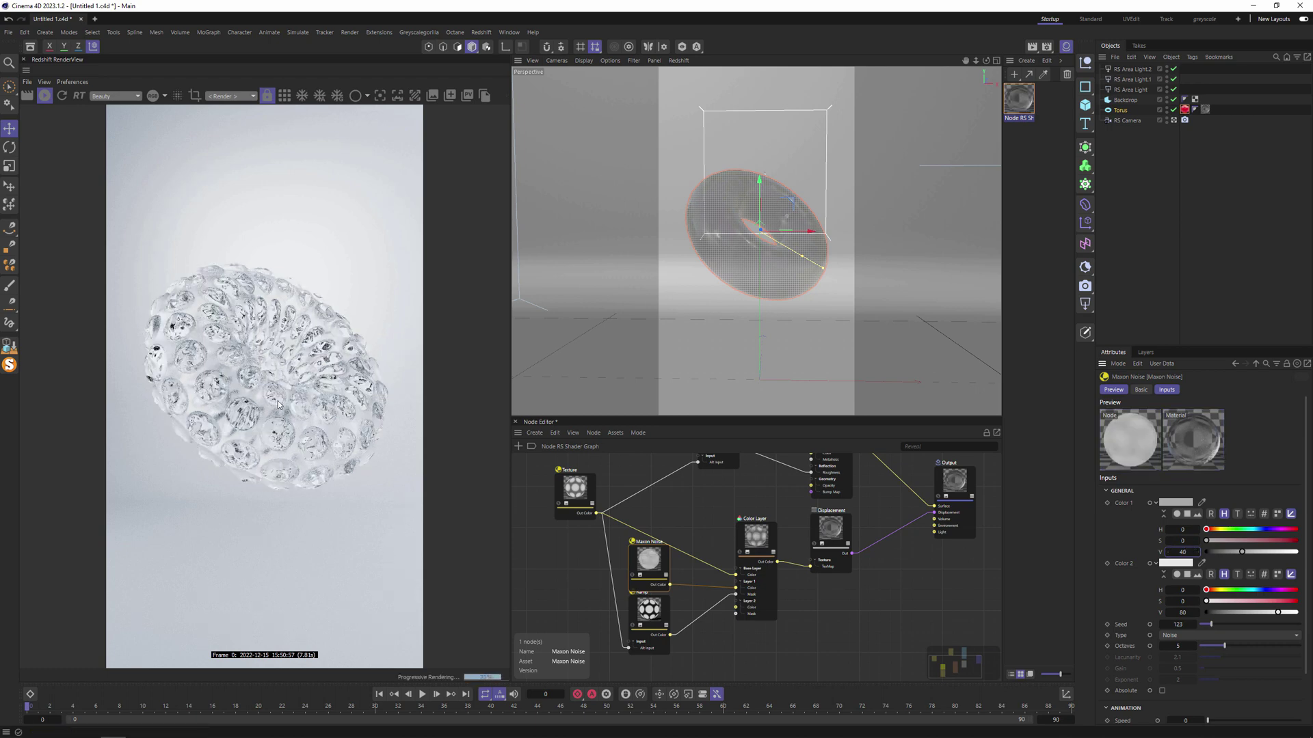
# Preview the Maxon Noise in isolation, set its Overall Scale to 2 after trying 30, and end the preview
pyautogui.click(651, 558)
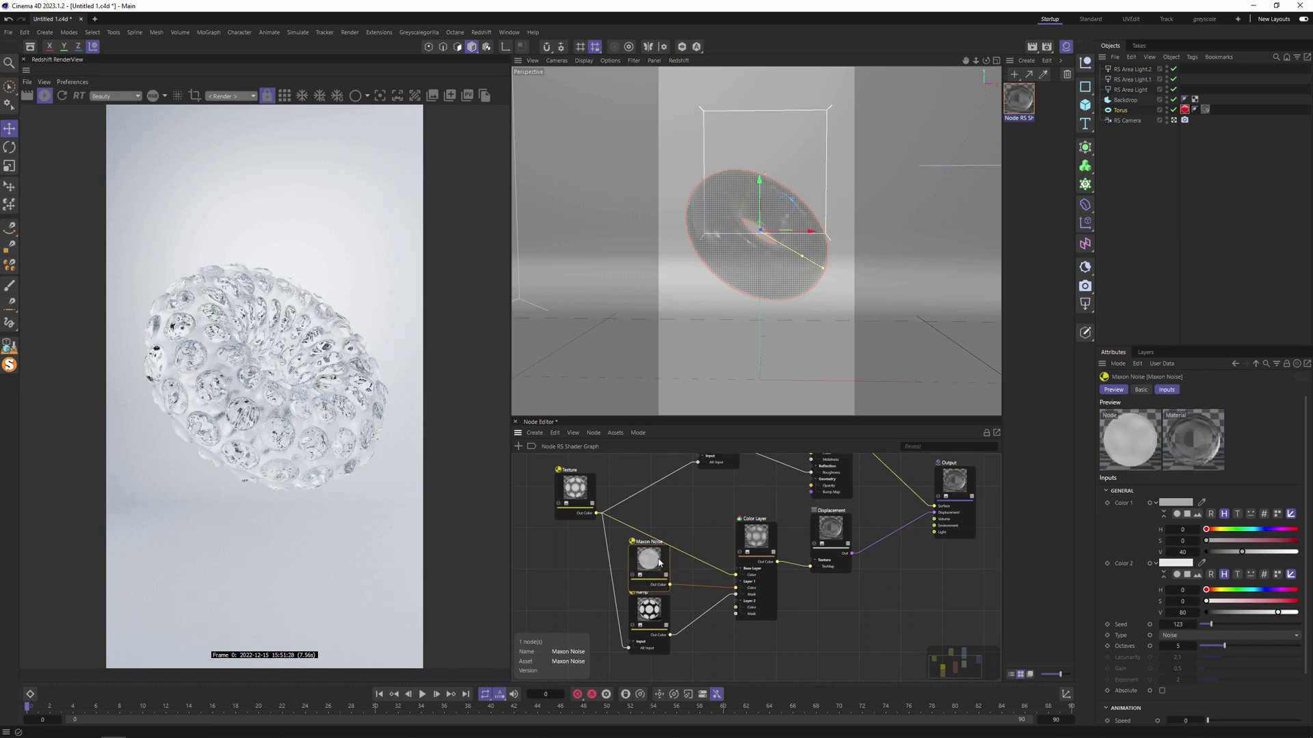
pyautogui.click(633, 575)
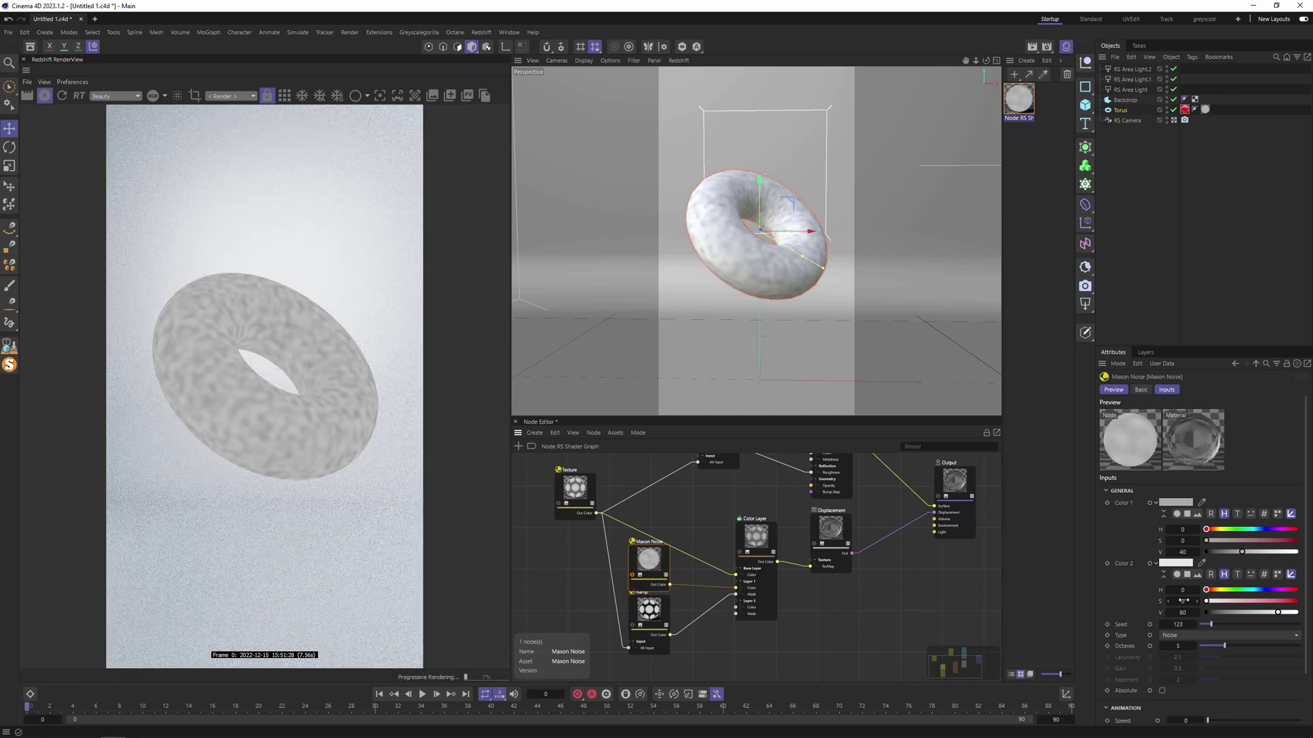
pyautogui.scroll(-2, 1123, 597)
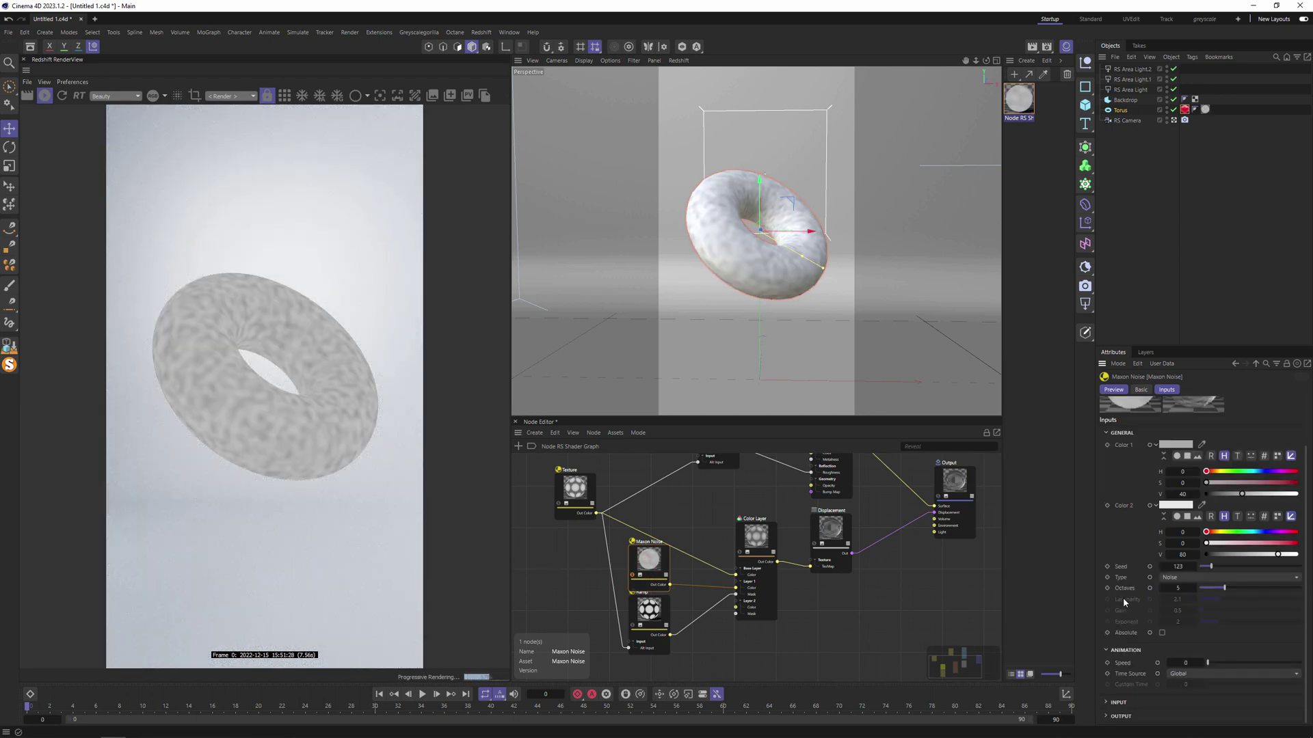
pyautogui.click(1122, 702)
pyautogui.scroll(-2, 1142, 676)
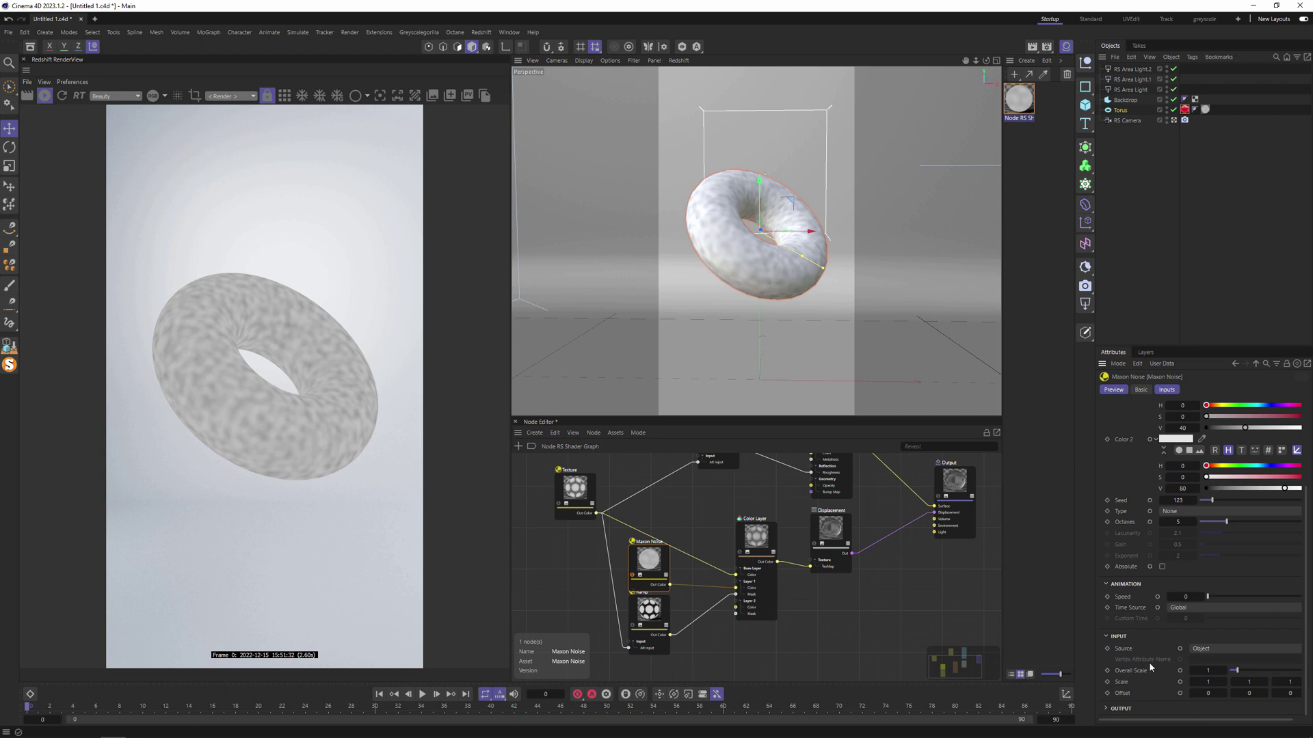
pyautogui.click(1208, 671)
pyautogui.write('30')
pyautogui.press('Return')
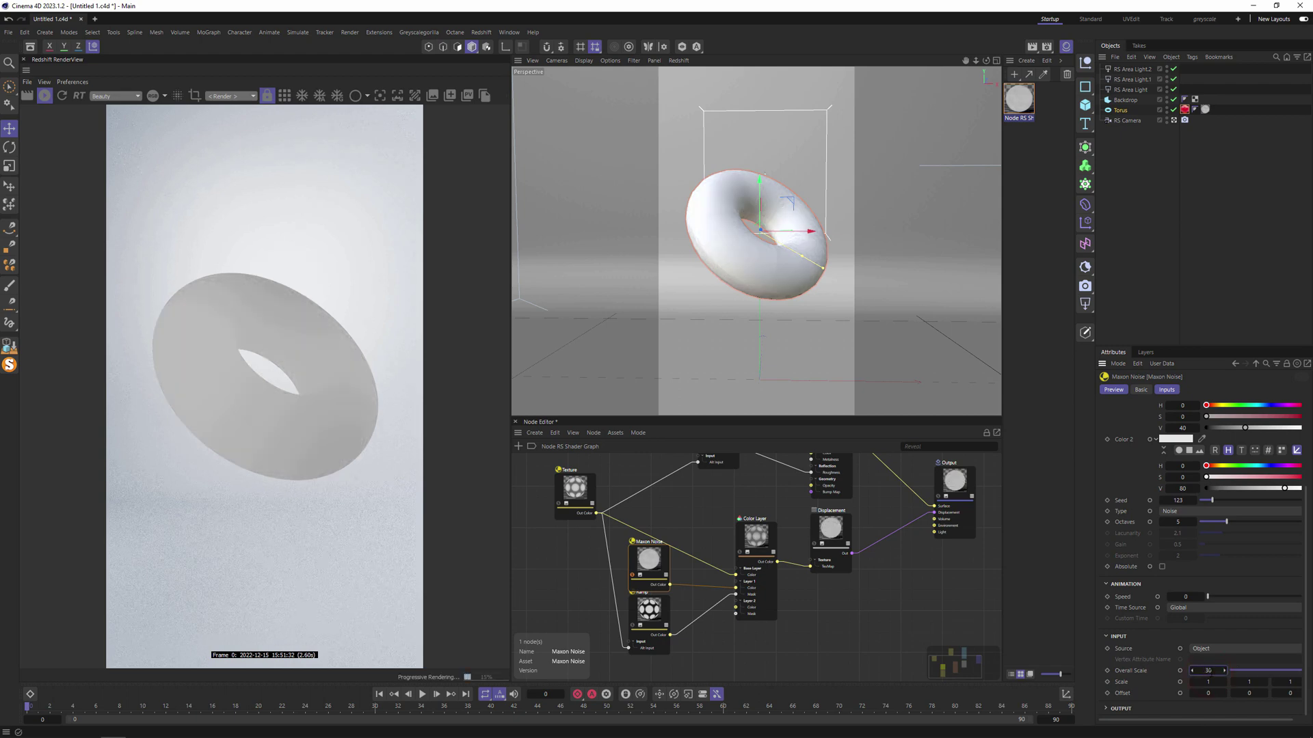
pyautogui.press('Return')
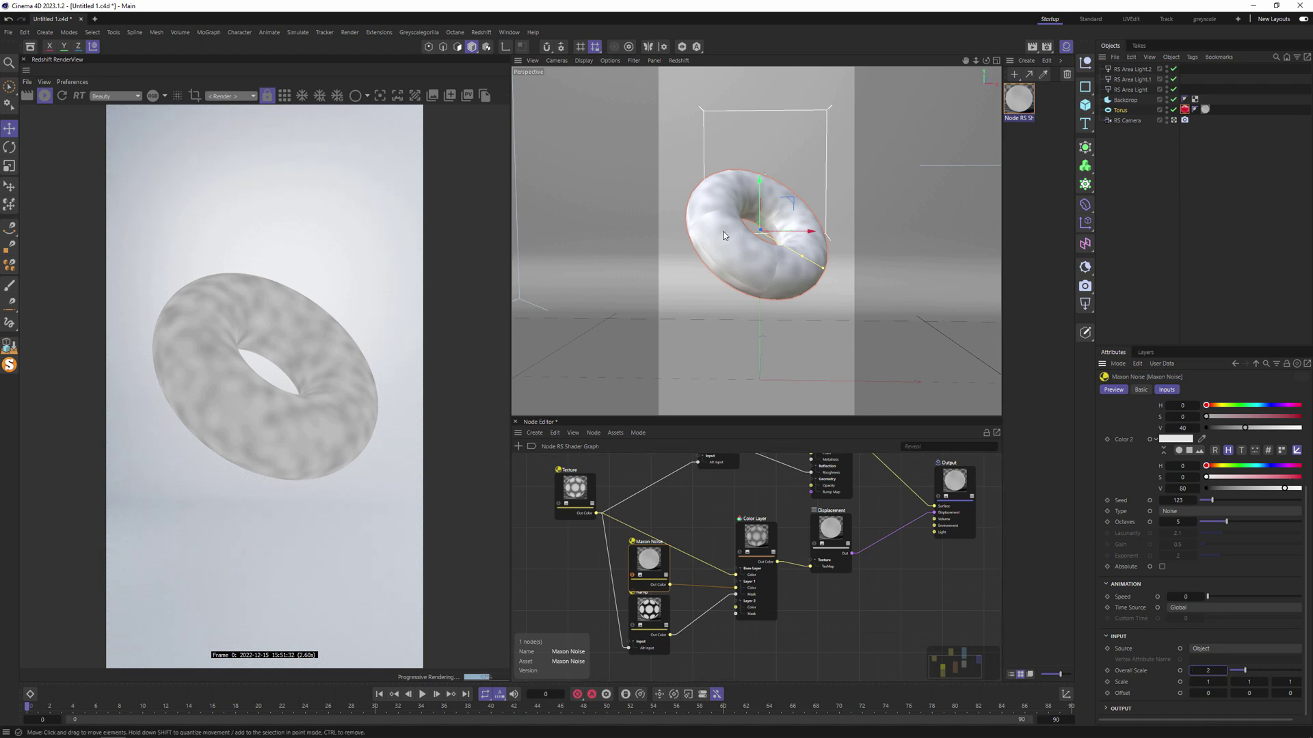
pyautogui.click(632, 575)
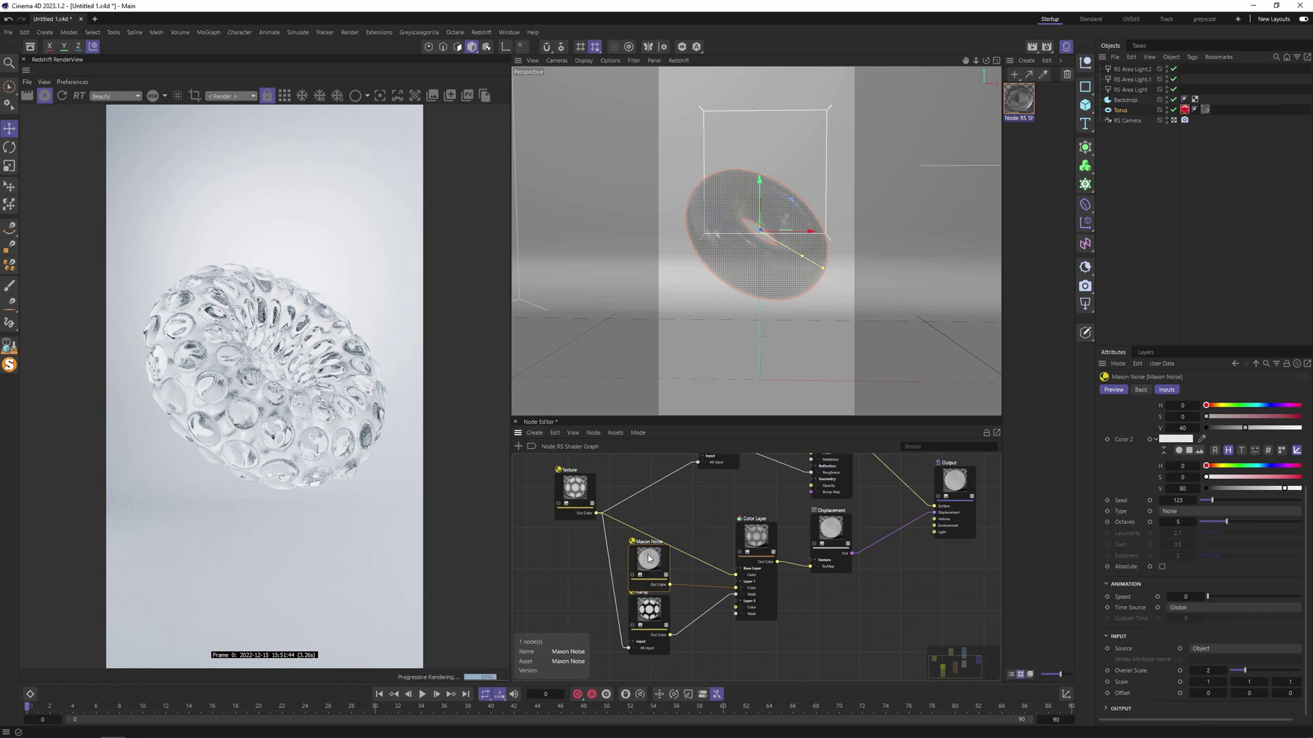
# Space the Maxon Noise node above the mask Ramp, and set the light first knot of the roughness Ramp to V 40
pyautogui.moveTo(649, 558); pyautogui.dragTo(650, 544)
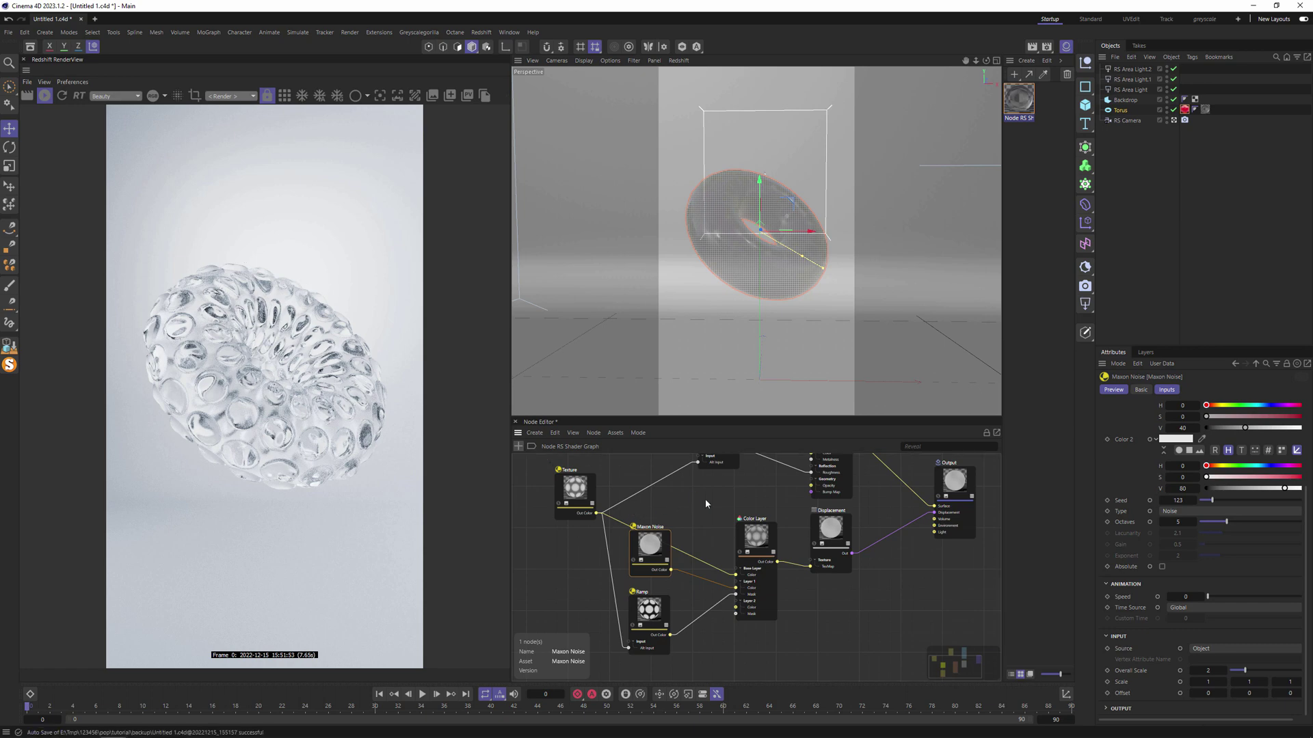
pyautogui.moveTo(706, 504); pyautogui.dragTo(726, 556, button='middle')
pyautogui.click(736, 485)
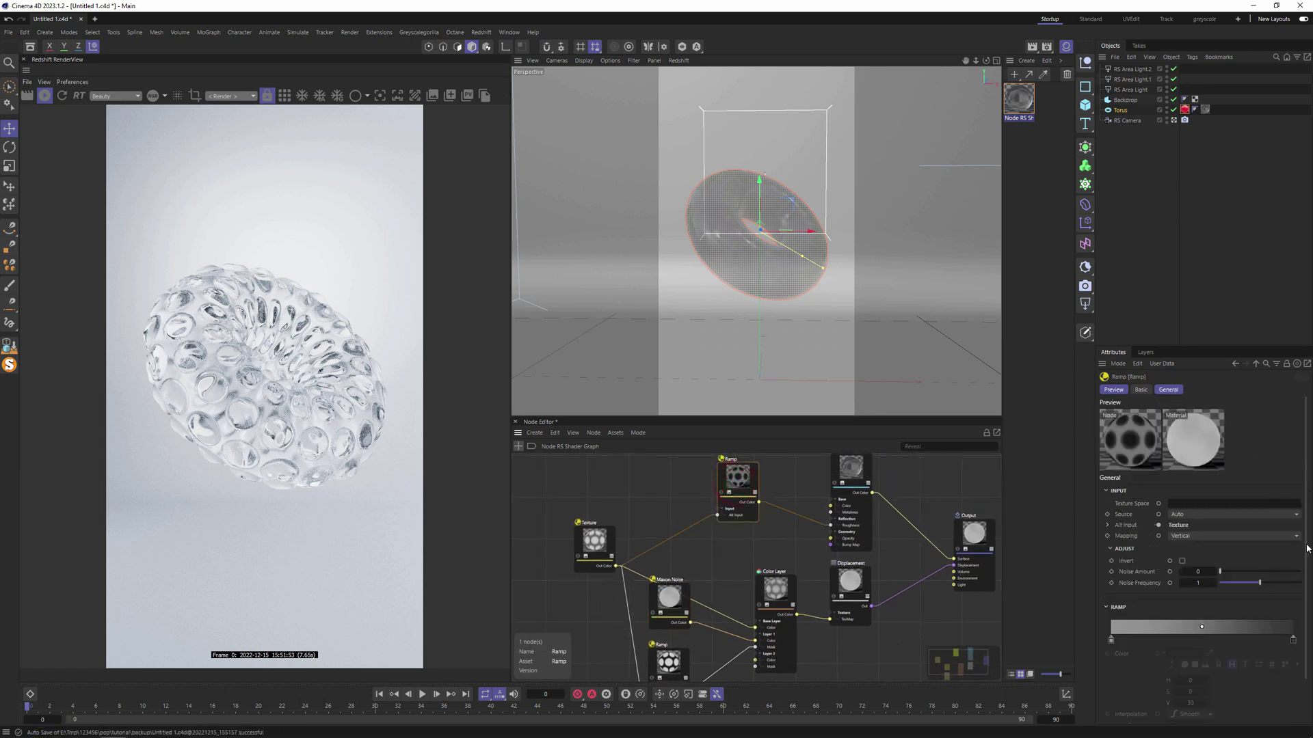
pyautogui.click(1292, 641)
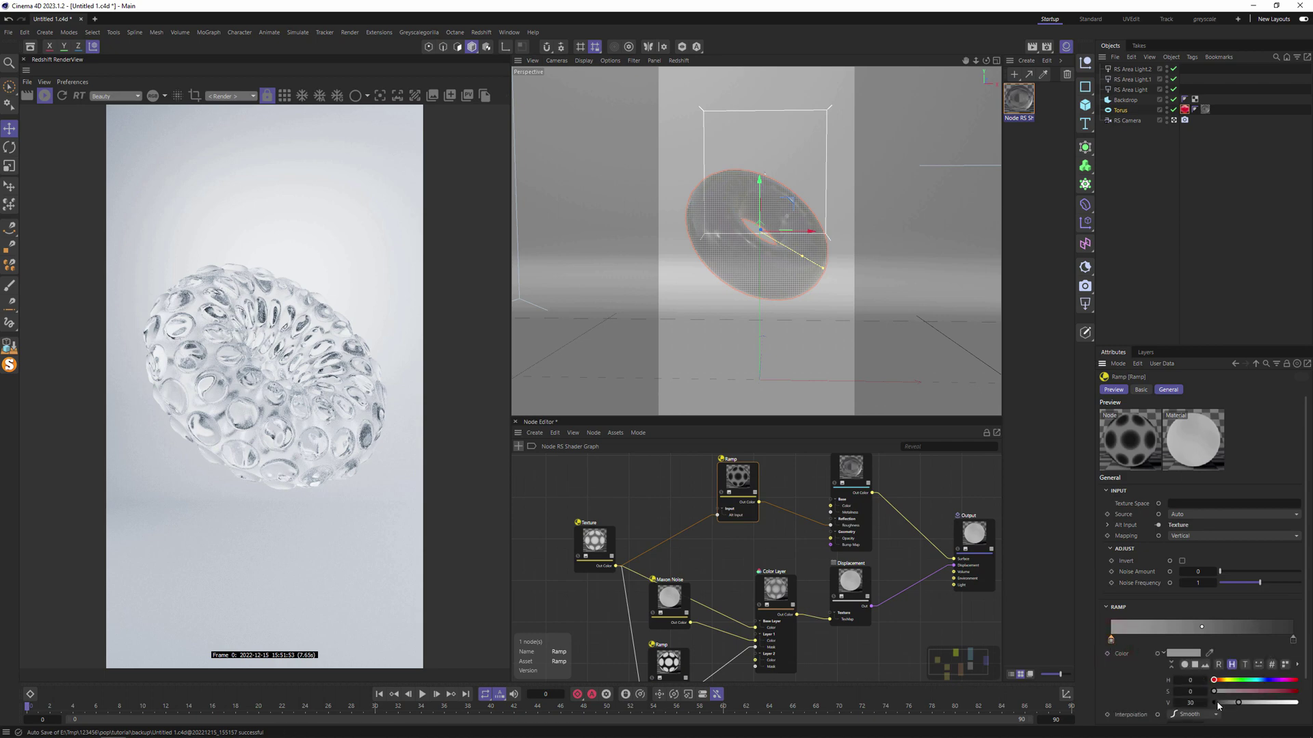
pyautogui.doubleClick(1196, 704)
pyautogui.moveTo(1194, 702); pyautogui.dragTo(1191, 703)
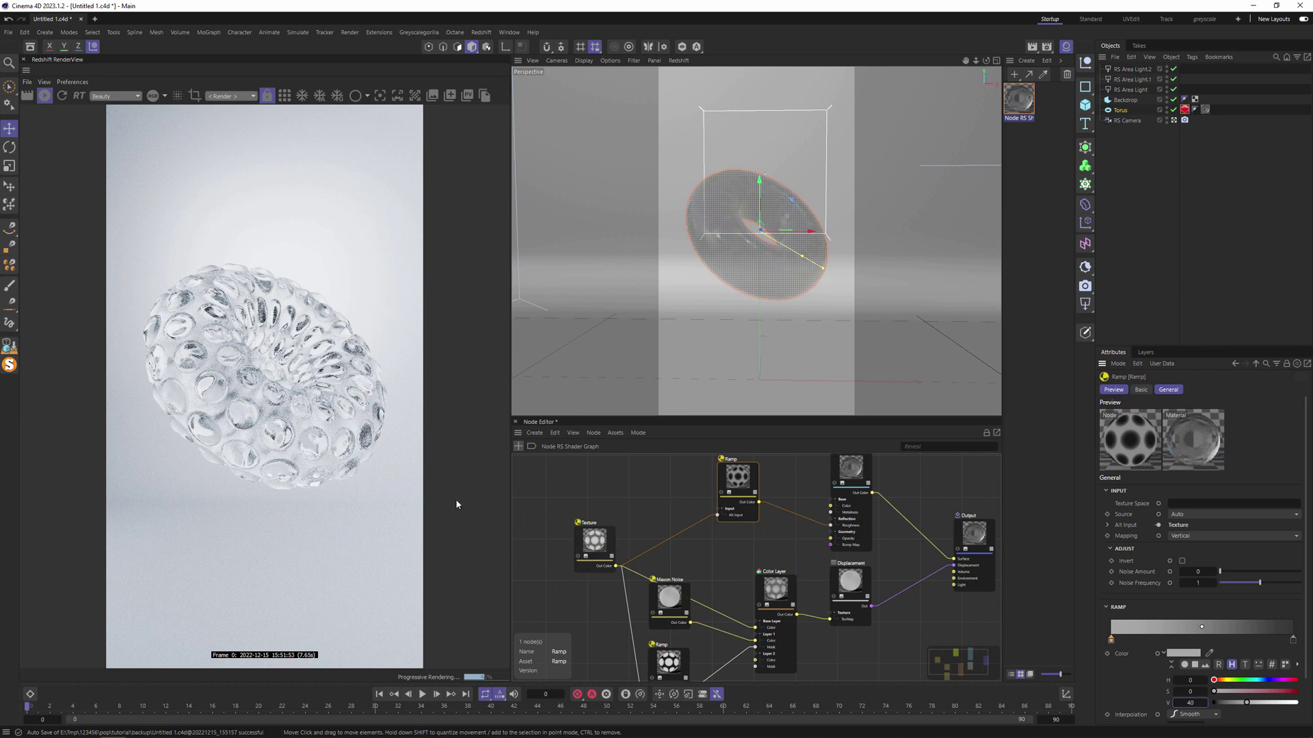
pyautogui.click(612, 506)
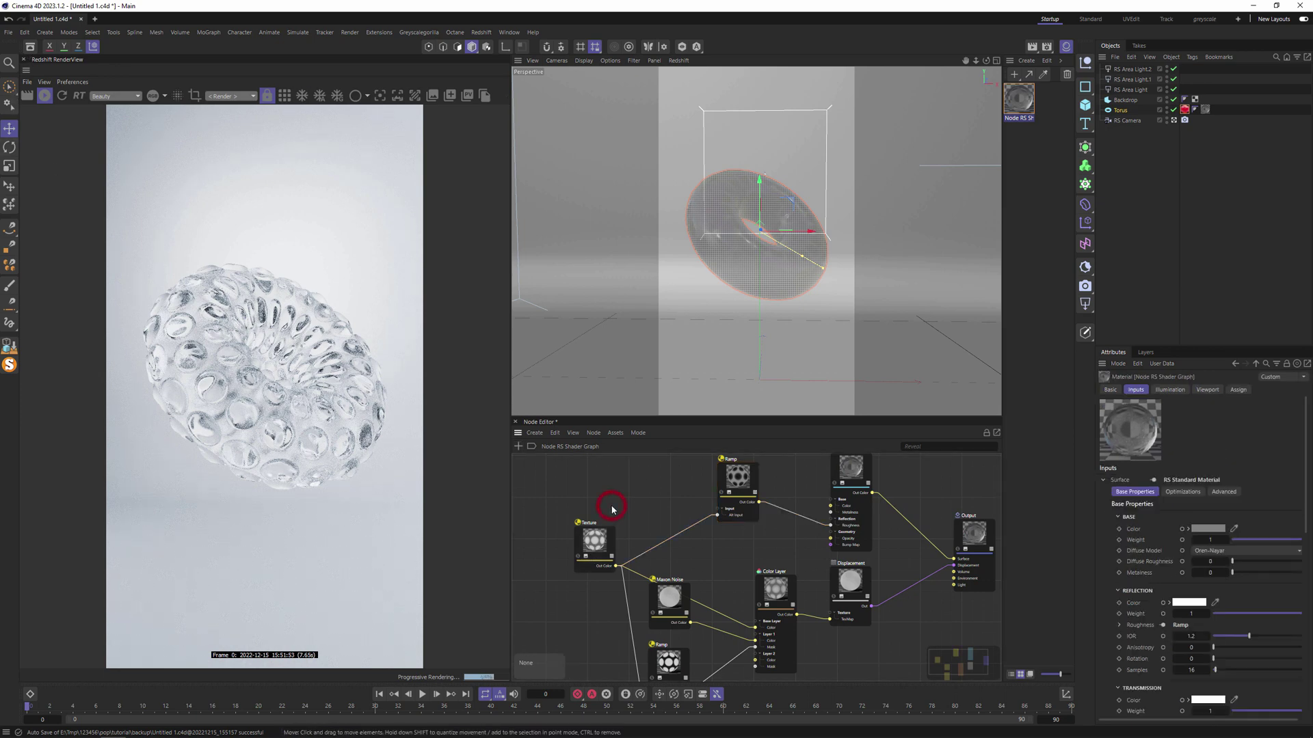
# Open the Asset Browser, widen it, and add the Stegosaurus Base from the sculpting base meshes to the scene
pyautogui.click(29, 46)
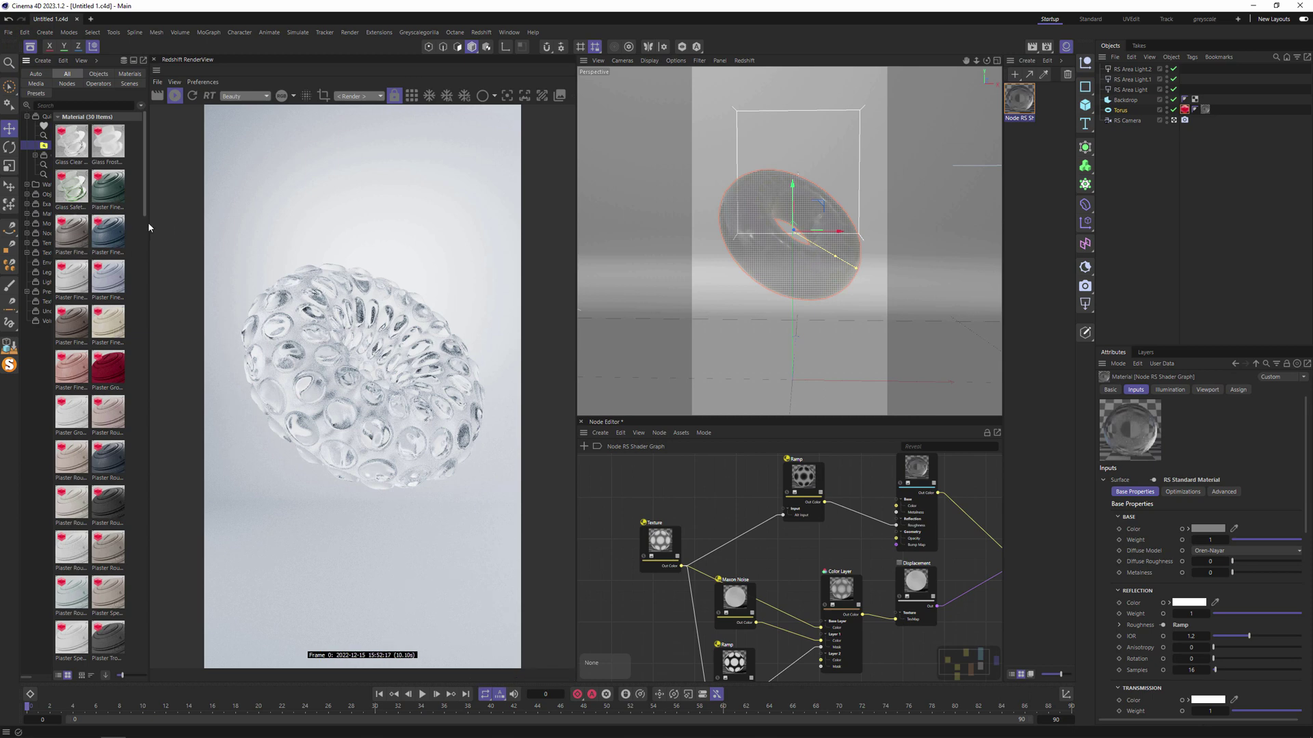
pyautogui.moveTo(148, 222); pyautogui.dragTo(217, 222)
pyautogui.click(28, 184)
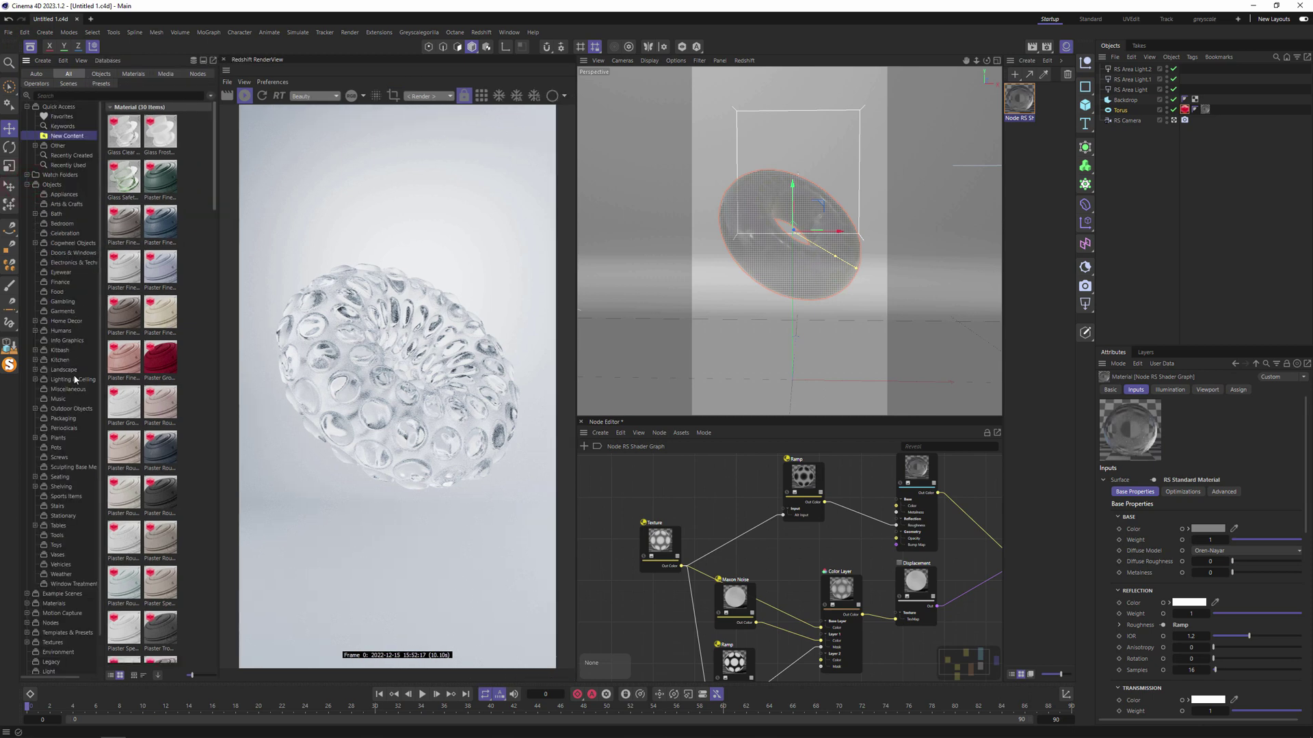
pyautogui.click(65, 468)
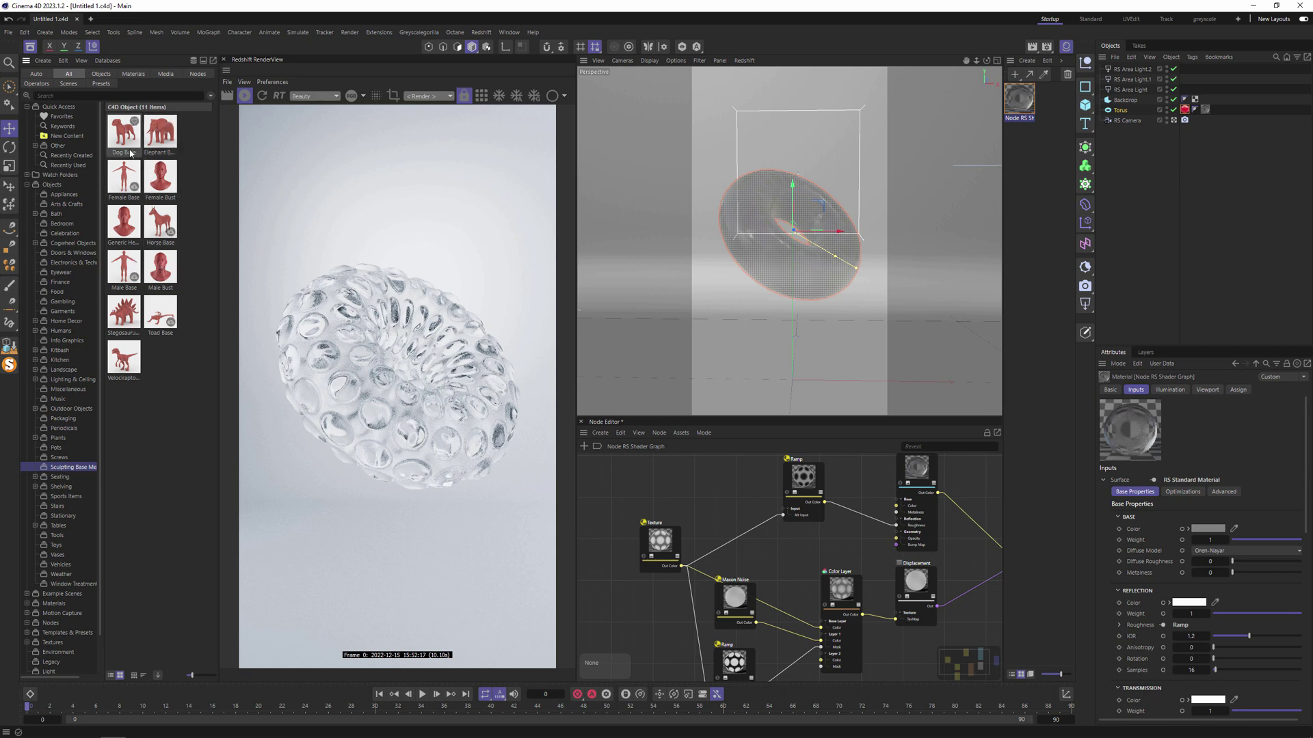
pyautogui.doubleClick(127, 320)
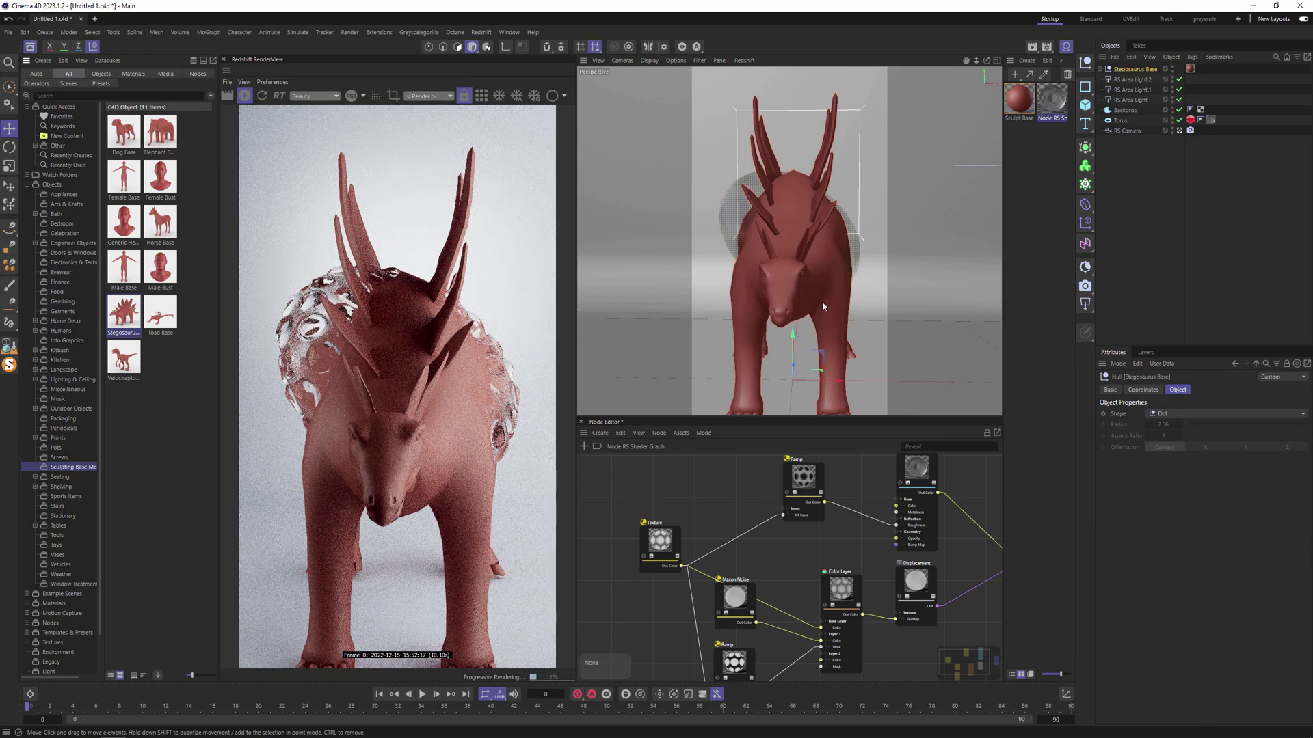
# Scale down the Stegosaurus Base and rotate it to a three-quarter angle facing the camera
pyautogui.press('t')
pyautogui.moveTo(823, 301); pyautogui.dragTo(700, 345)
pyautogui.press('r')
pyautogui.moveTo(782, 395); pyautogui.dragTo(786, 388)
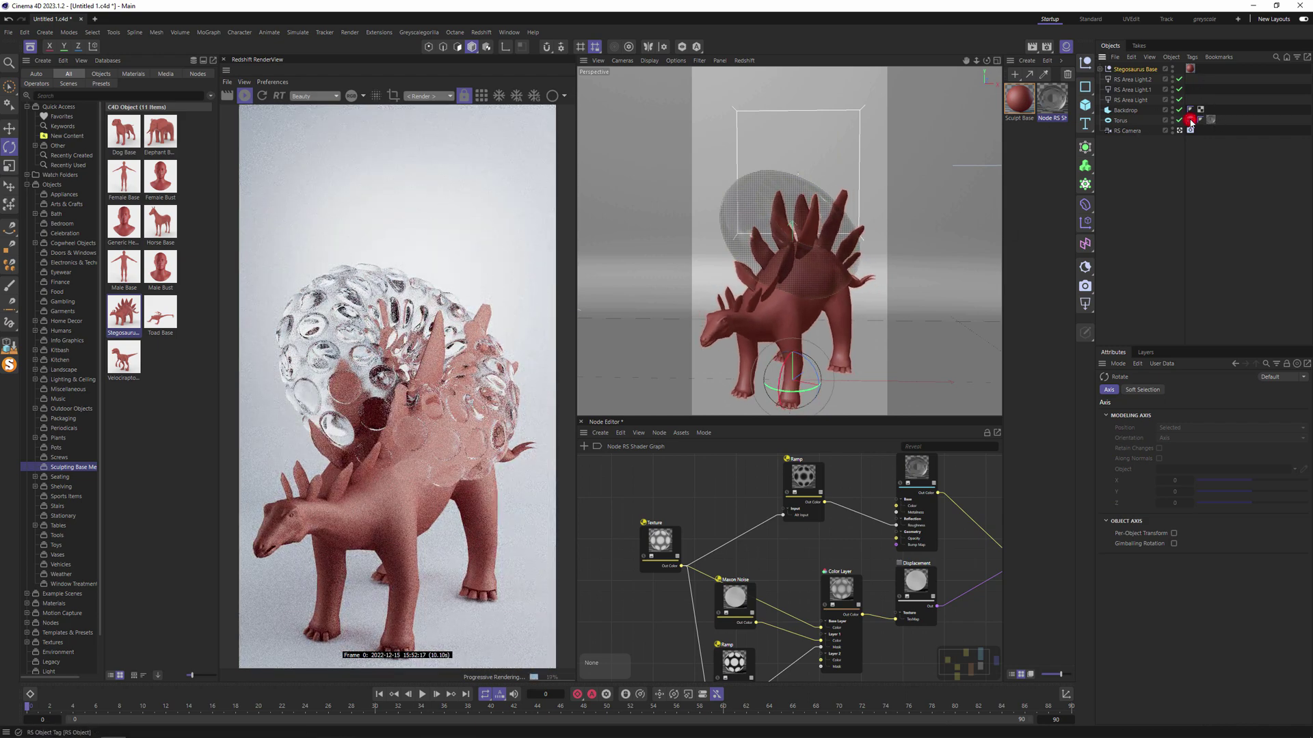
# Replace the Stegosaurus Base's Sculpt Base material tag with the Torus's Redshift Object and glass material tags, and disable the Torus
pyautogui.click(1190, 120)
pyautogui.keyDown('shift'); pyautogui.click(1209, 120); pyautogui.keyUp('shift')
pyautogui.moveTo(1191, 121); pyautogui.dragTo(1214, 71)
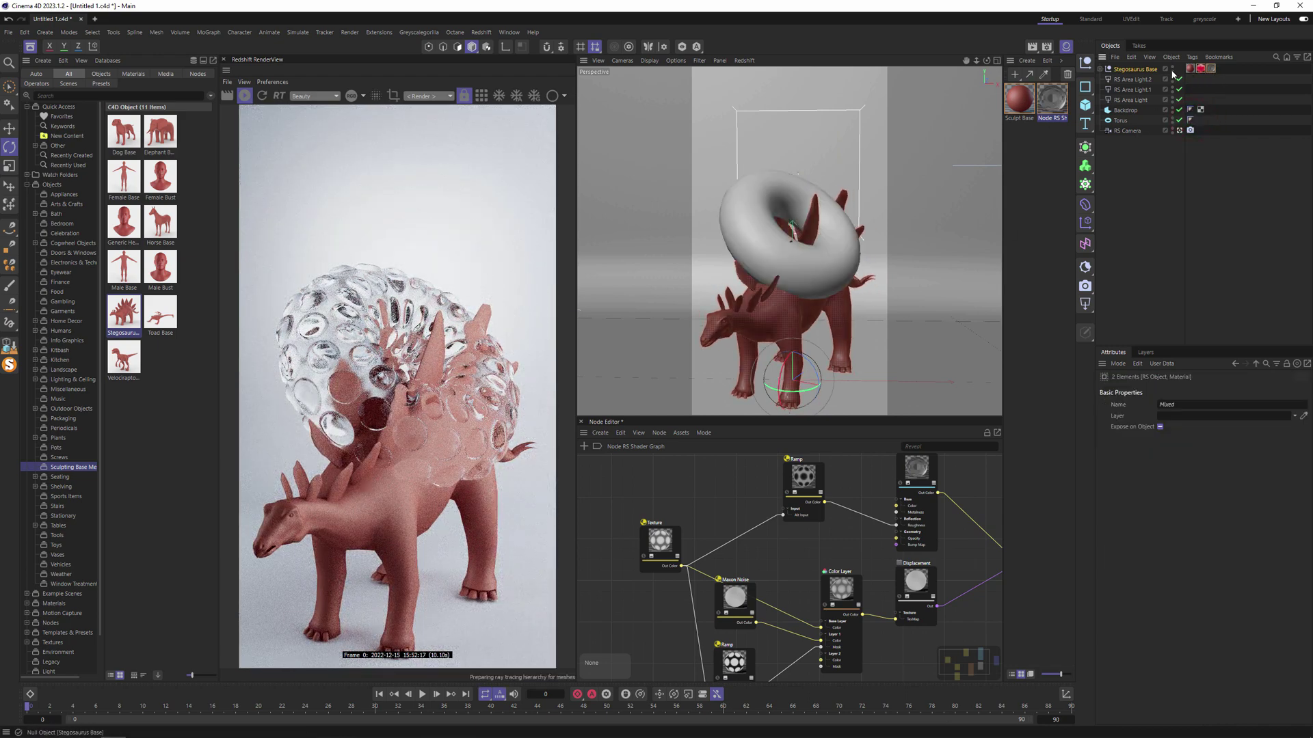
pyautogui.click(1179, 121)
pyautogui.click(1191, 69)
pyautogui.press('Delete')
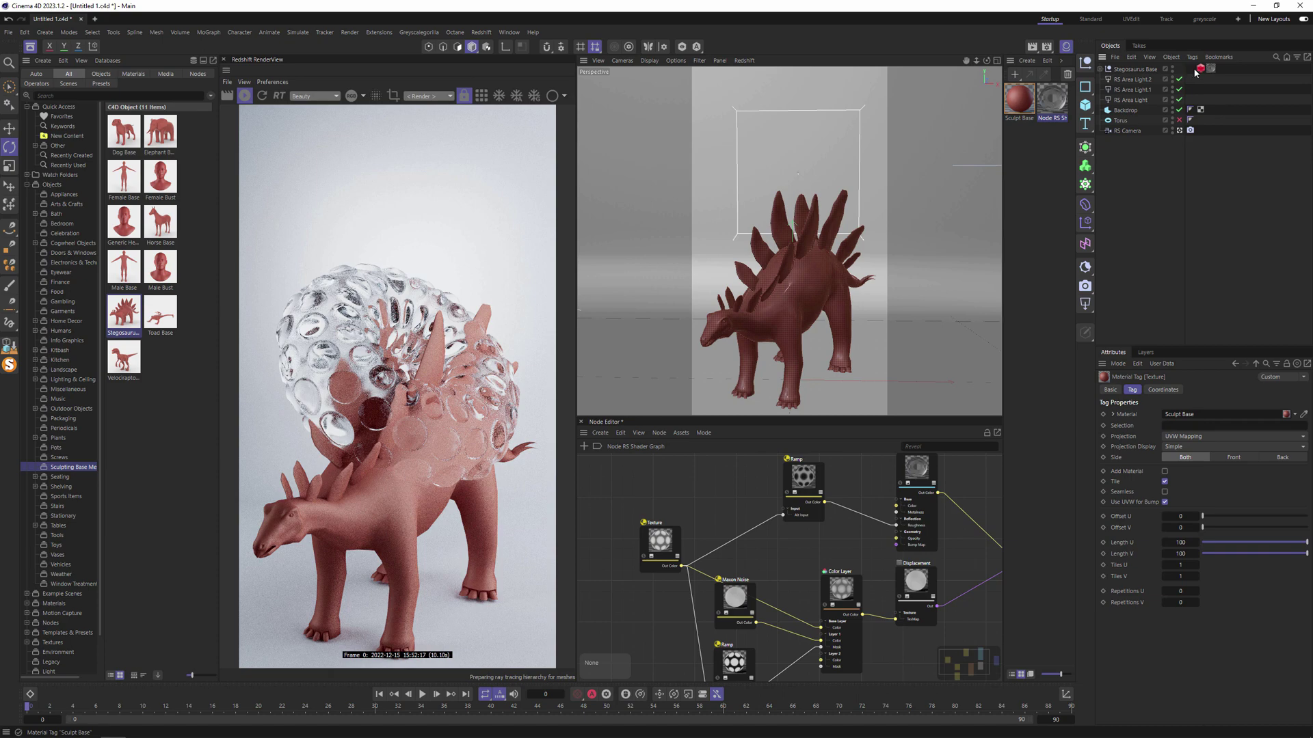
# Set the glass material tag's Tiles U and Tiles V to 15 after trying 10
pyautogui.click(1199, 69)
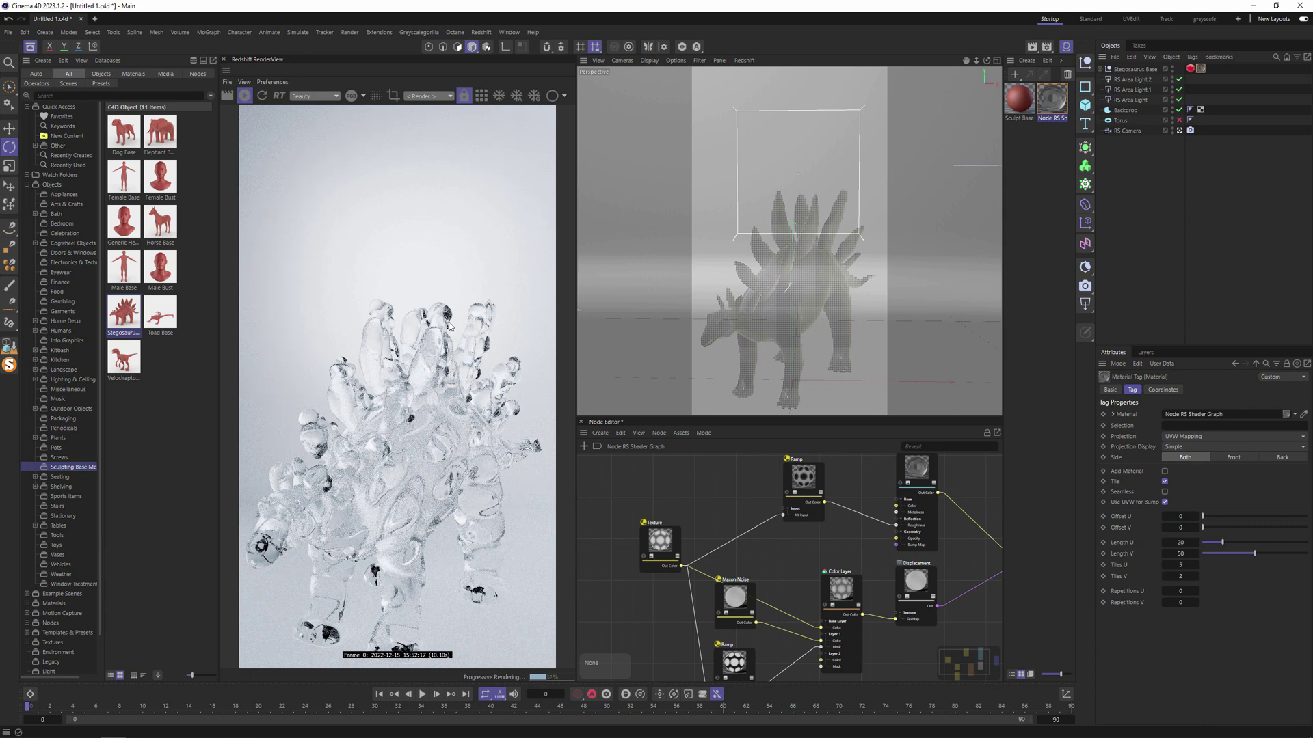
pyautogui.click(1202, 69)
pyautogui.click(1181, 566)
pyautogui.write('10')
pyautogui.press('Tab')
pyautogui.write('10')
pyautogui.press('Return')
pyautogui.click(1183, 565)
pyautogui.write('15')
pyautogui.press('Tab')
pyautogui.write('15')
pyautogui.press('Return')
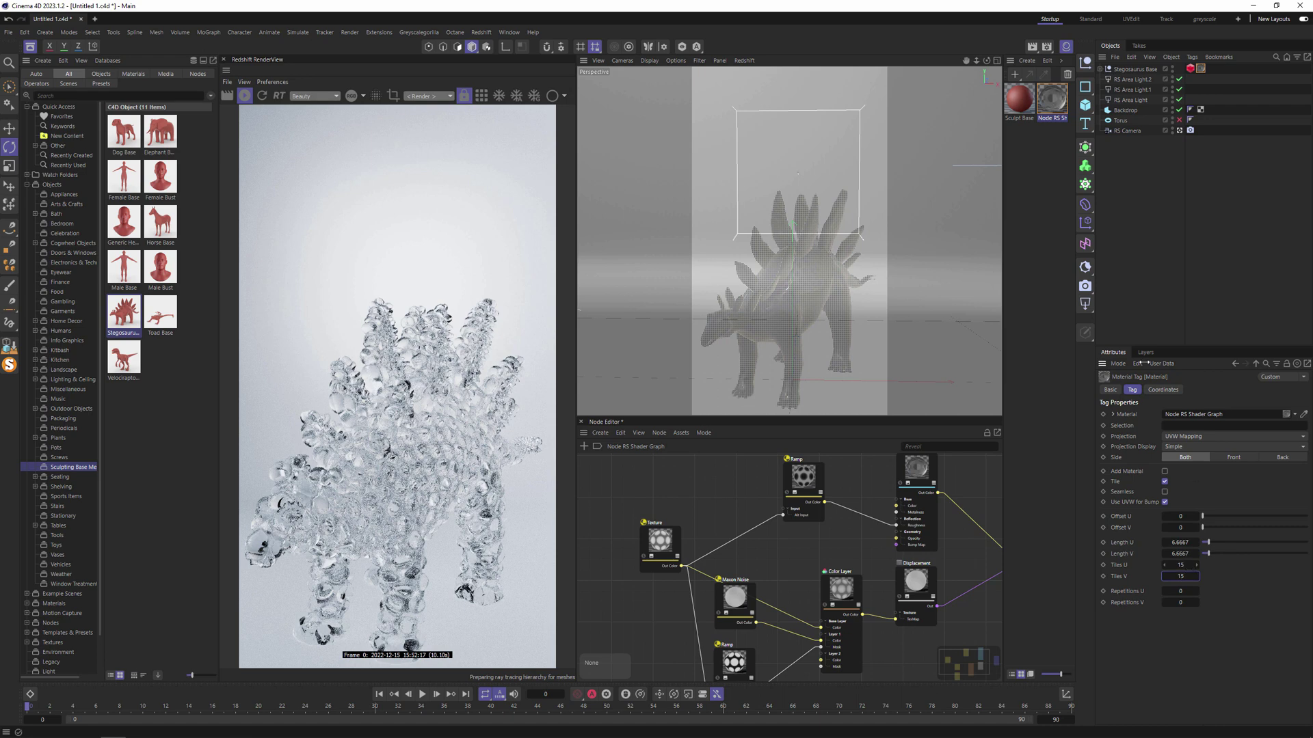
# In the Redshift Object tag's geometry settings, set Maximum Subdivisions to 4 and Displacement Scale to 4 after trying 10 and 3
pyautogui.click(1190, 69)
pyautogui.click(1226, 515)
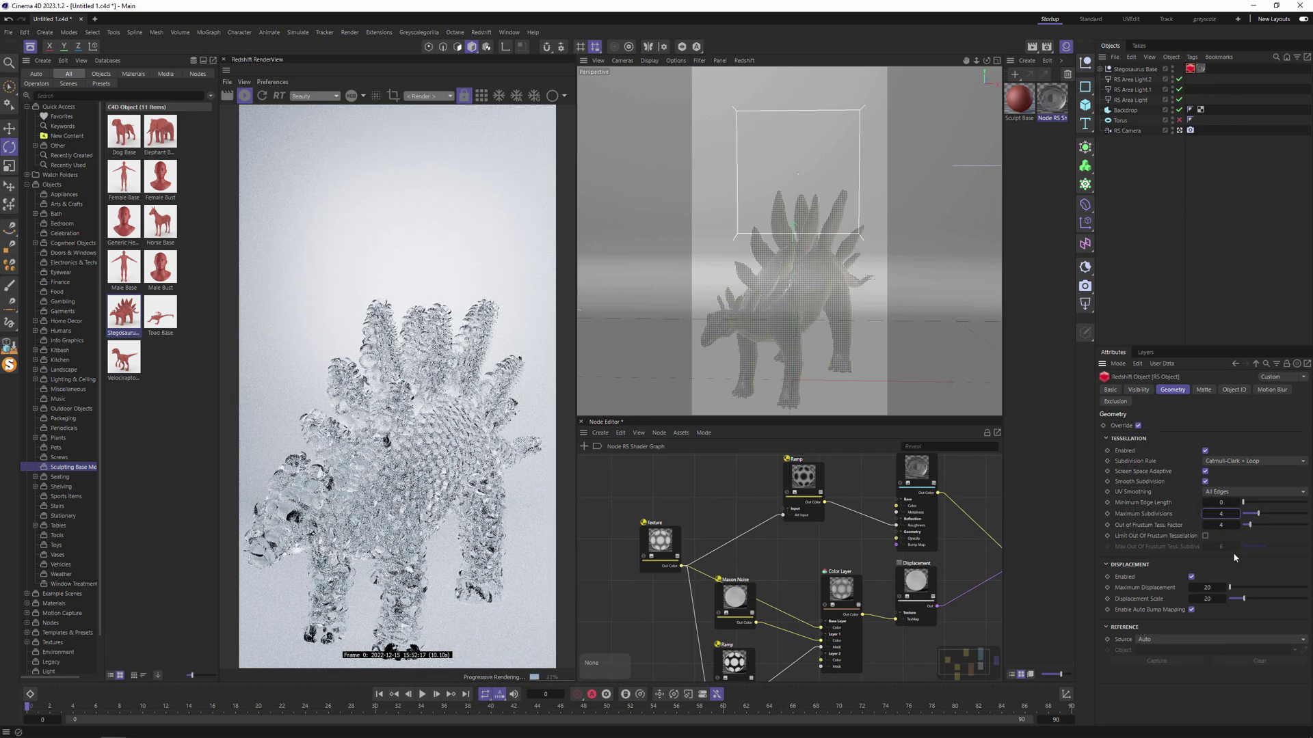
pyautogui.click(1217, 598)
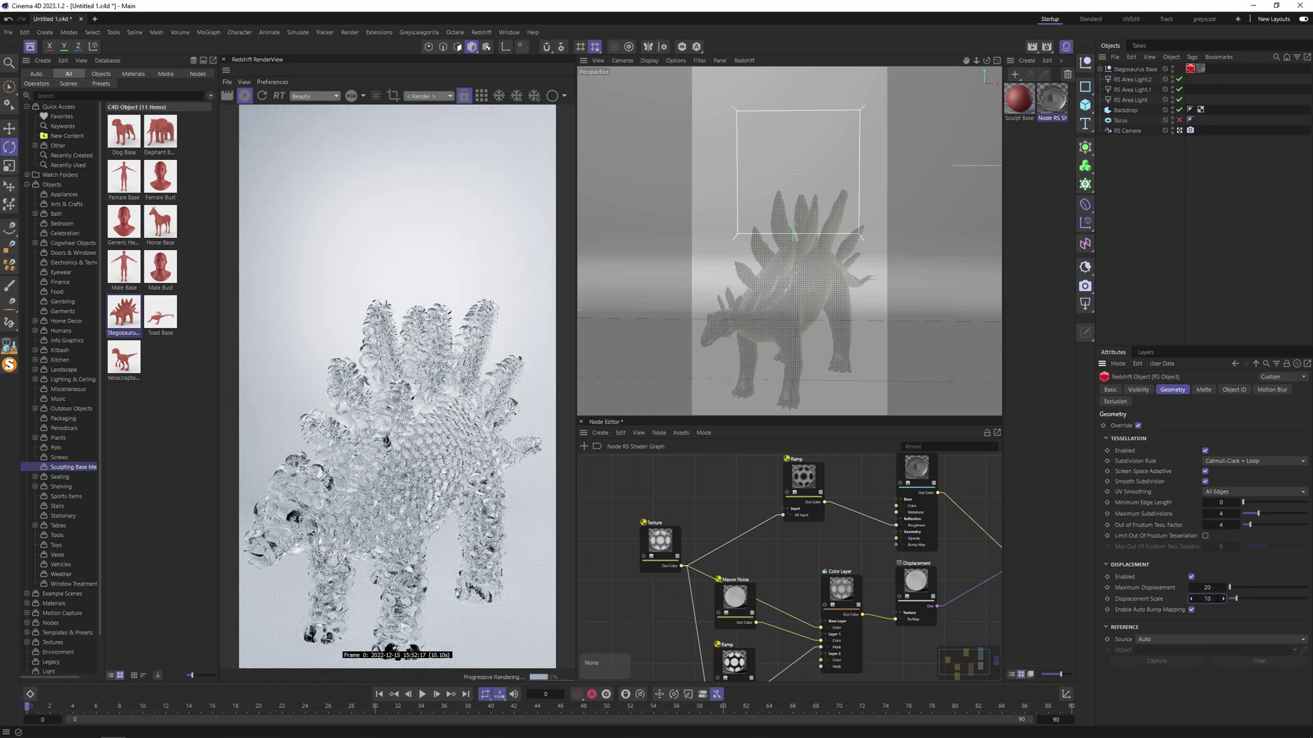
pyautogui.write('10')
pyautogui.press('Return')
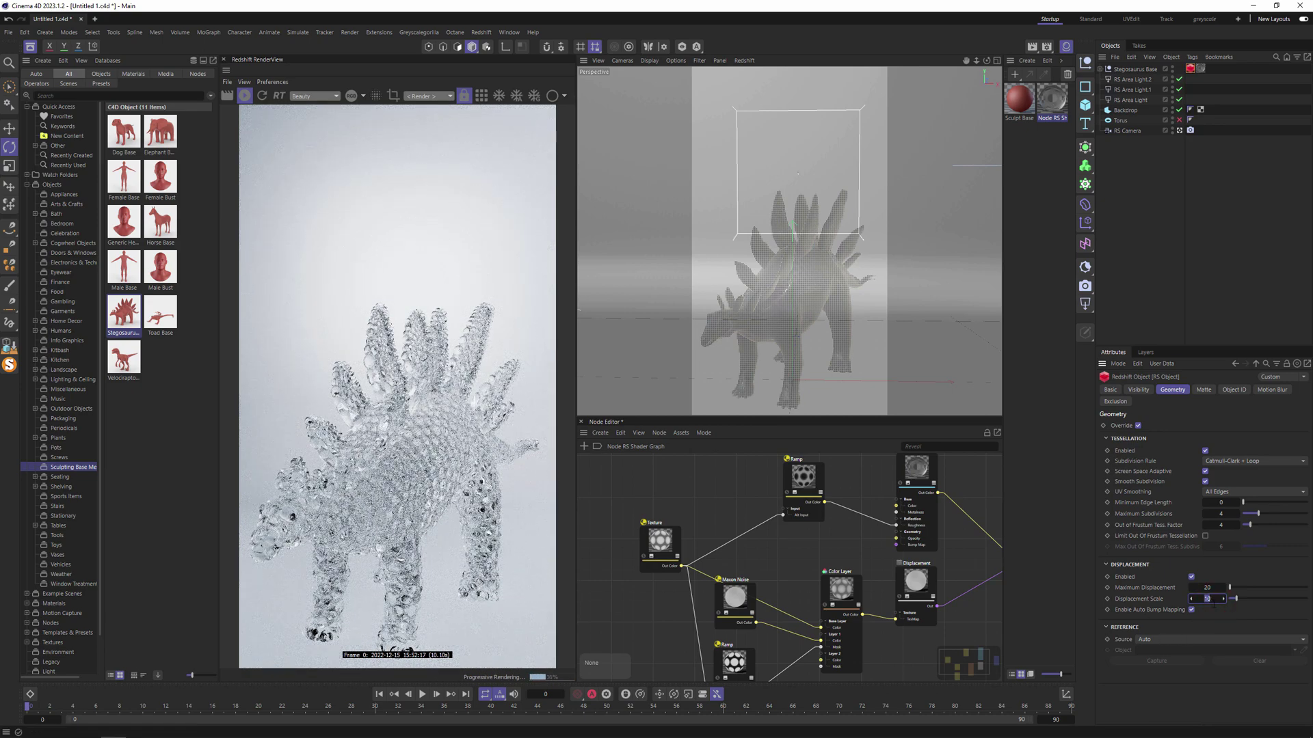
pyautogui.write('3')
pyautogui.press('Return')
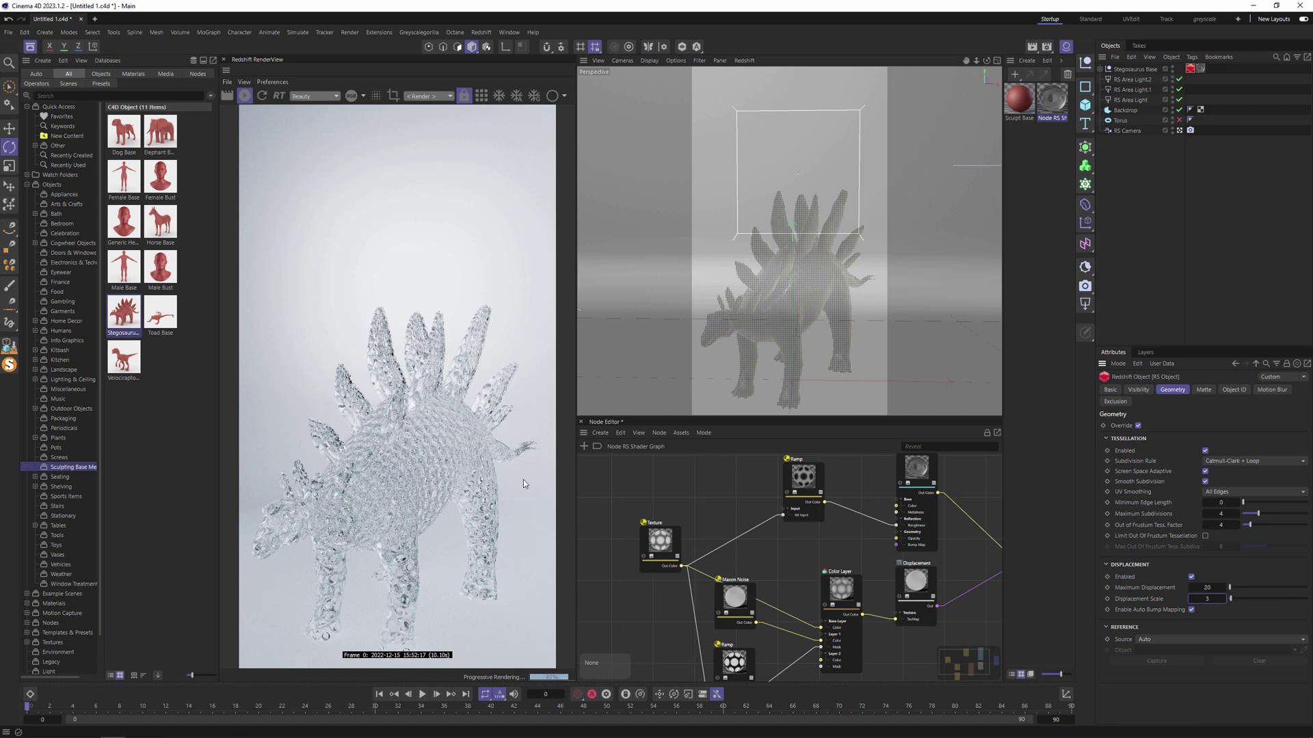
pyautogui.click(1207, 598)
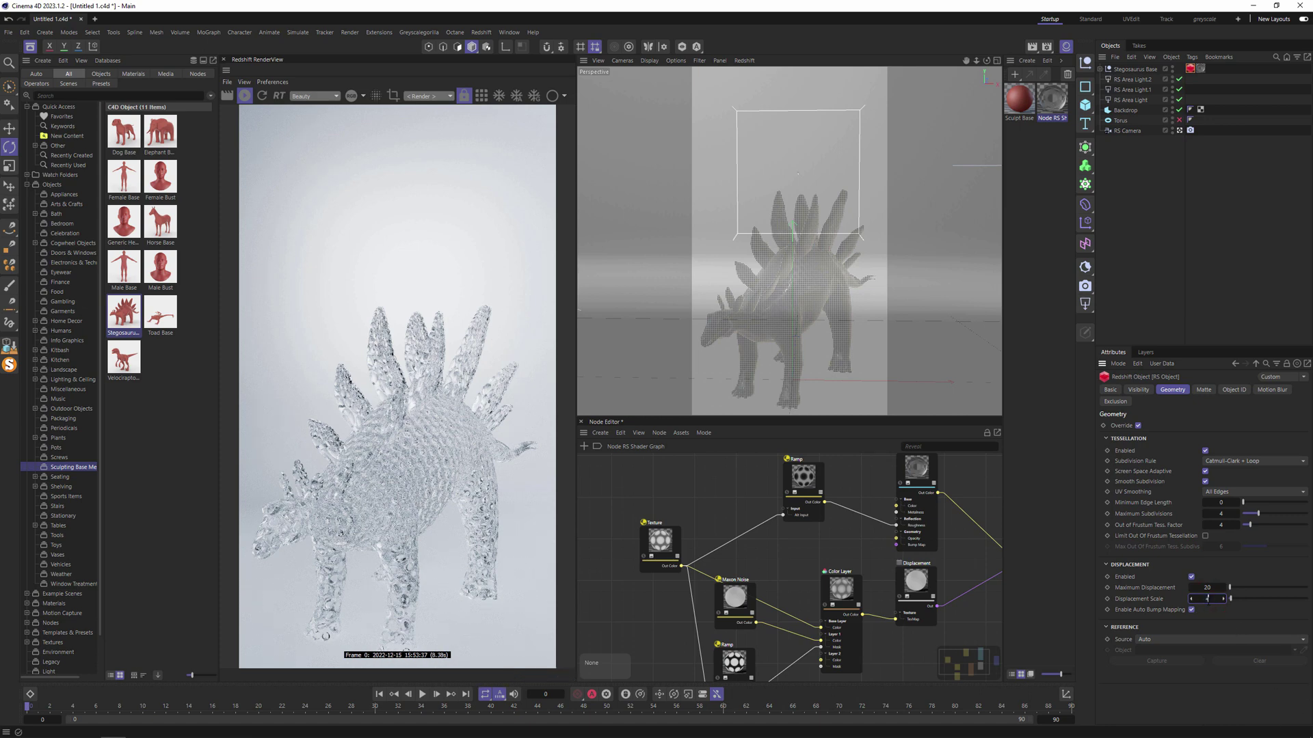
pyautogui.write('4')
pyautogui.press('Return')
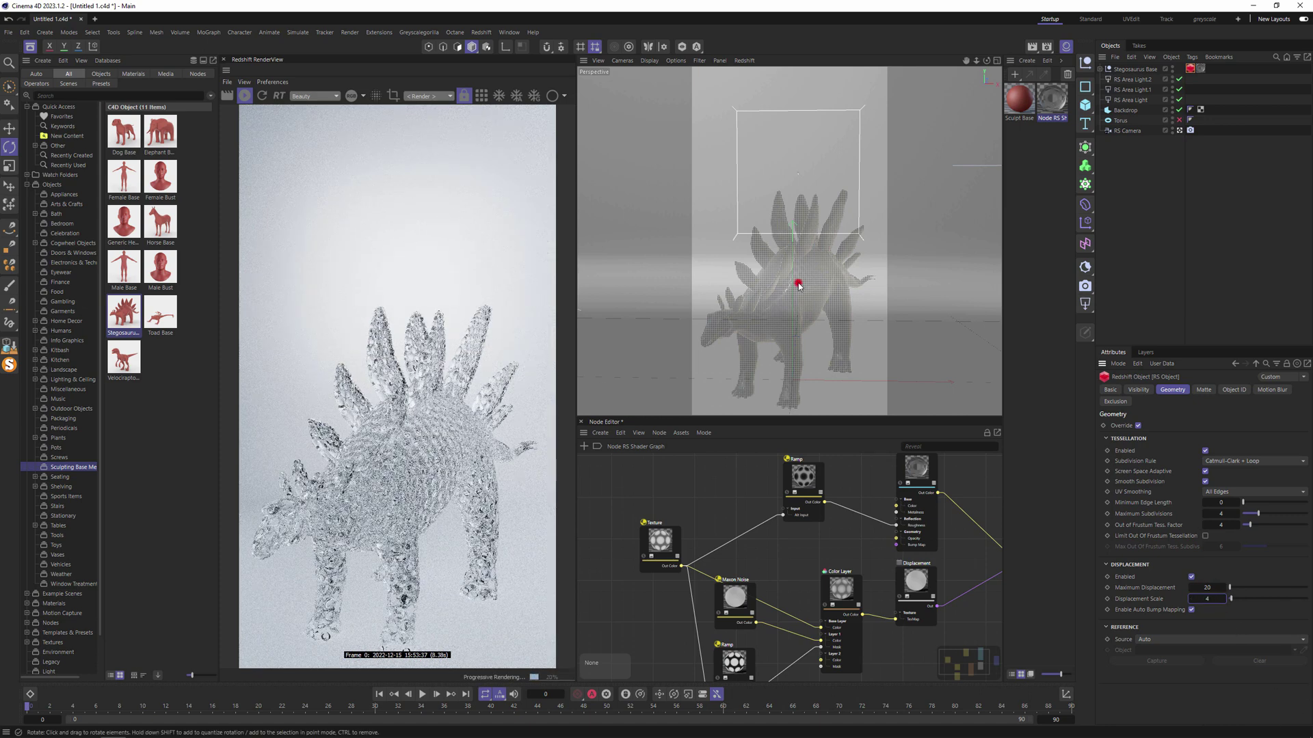
# Rotate and raise the Stegosaurus Base so it floats tilted in the middle of the camera frame
pyautogui.click(798, 283)
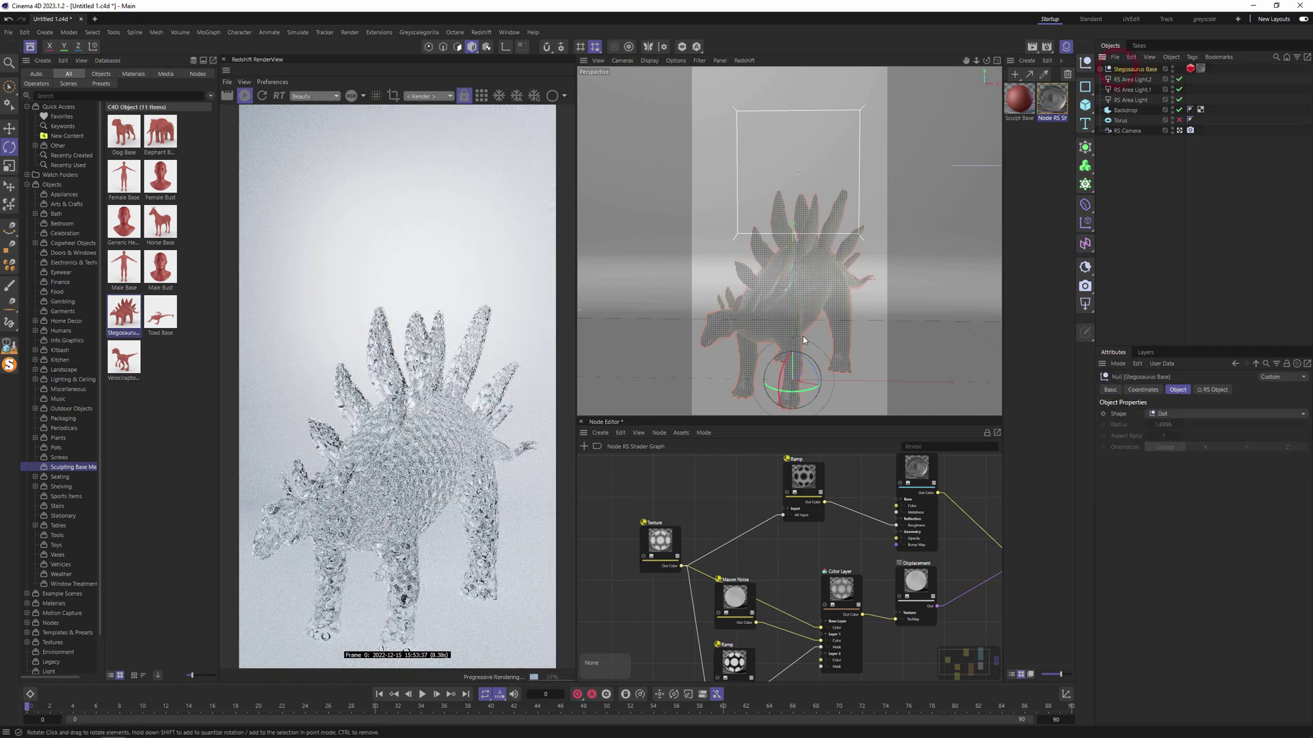
pyautogui.moveTo(786, 383); pyautogui.dragTo(802, 268)
pyautogui.press('e')
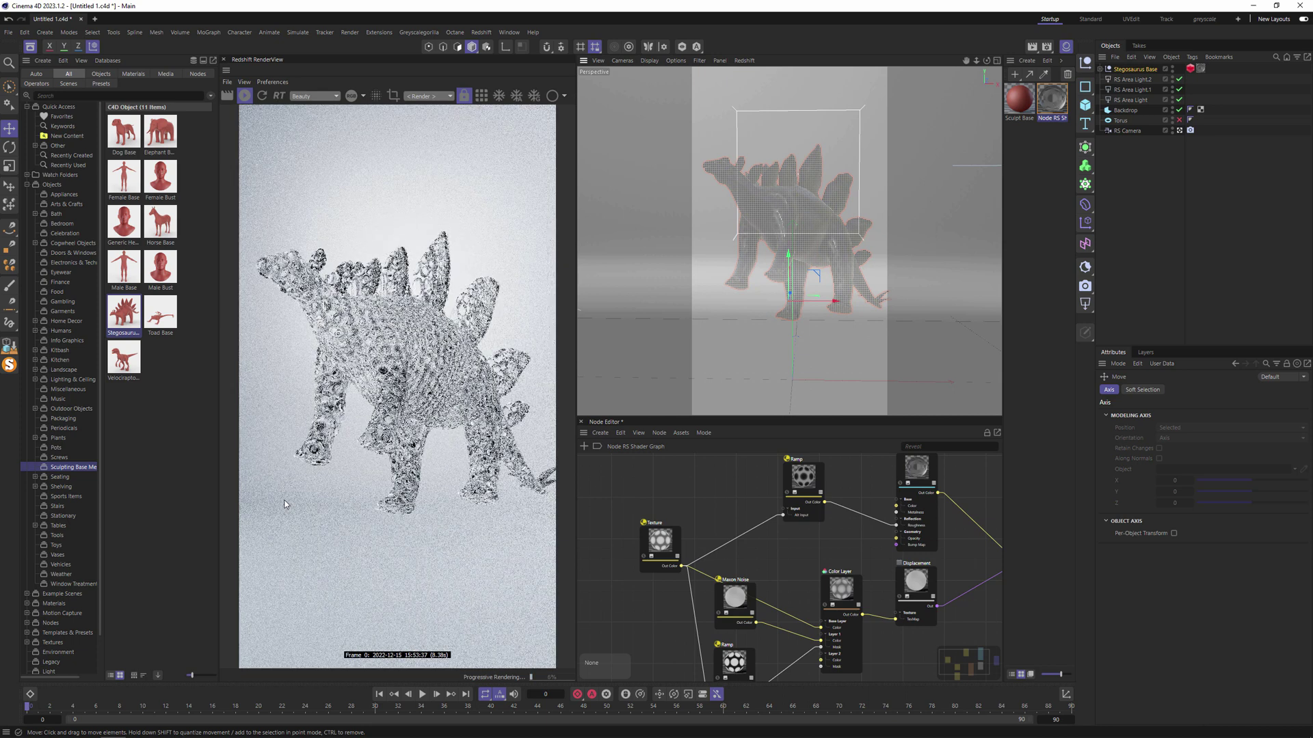
# Browse the screws, pots and vases in the object library and add Vase 11 to the scene
pyautogui.click(57, 456)
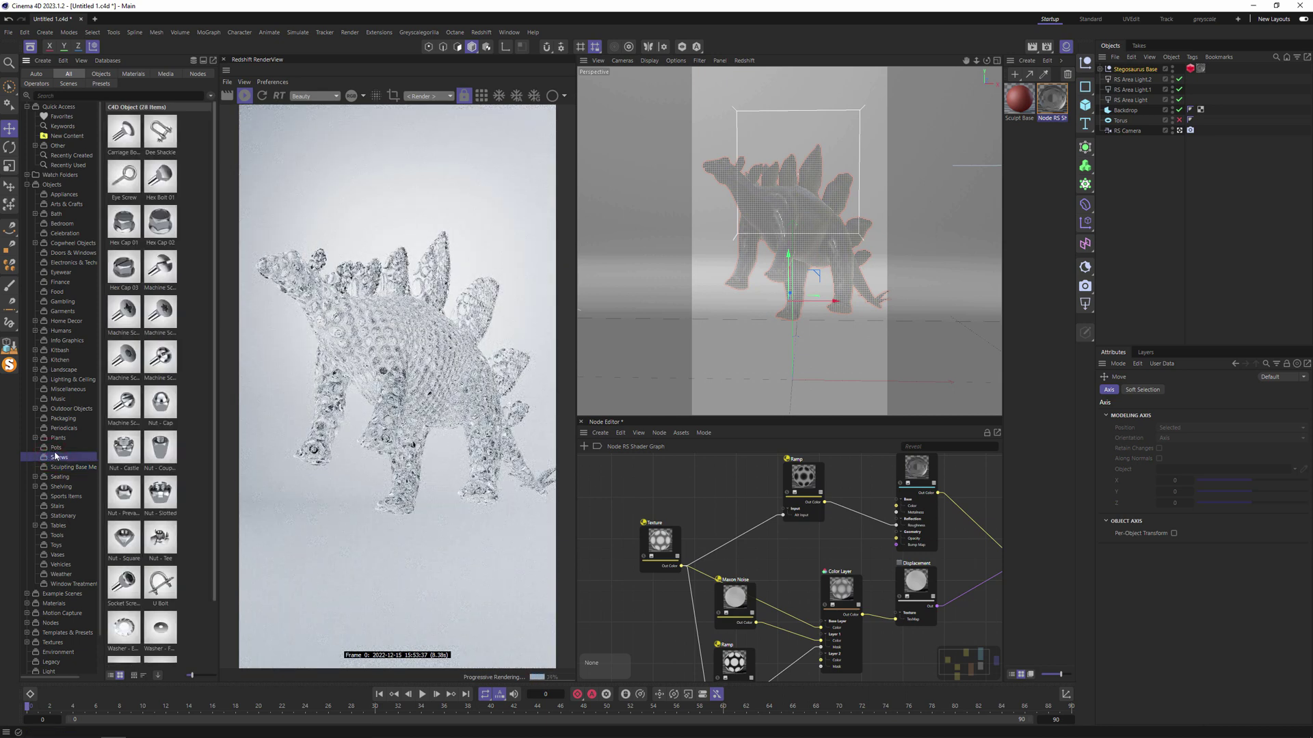
pyautogui.click(56, 449)
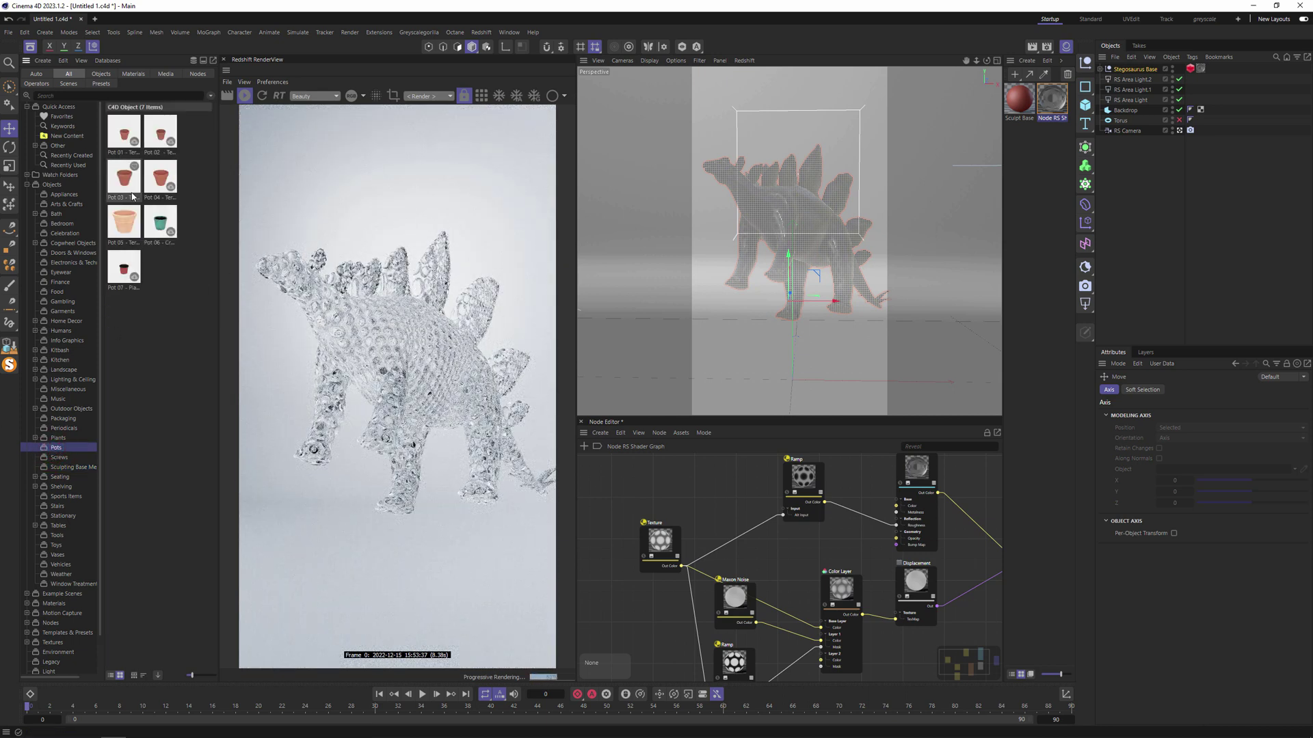
pyautogui.click(58, 554)
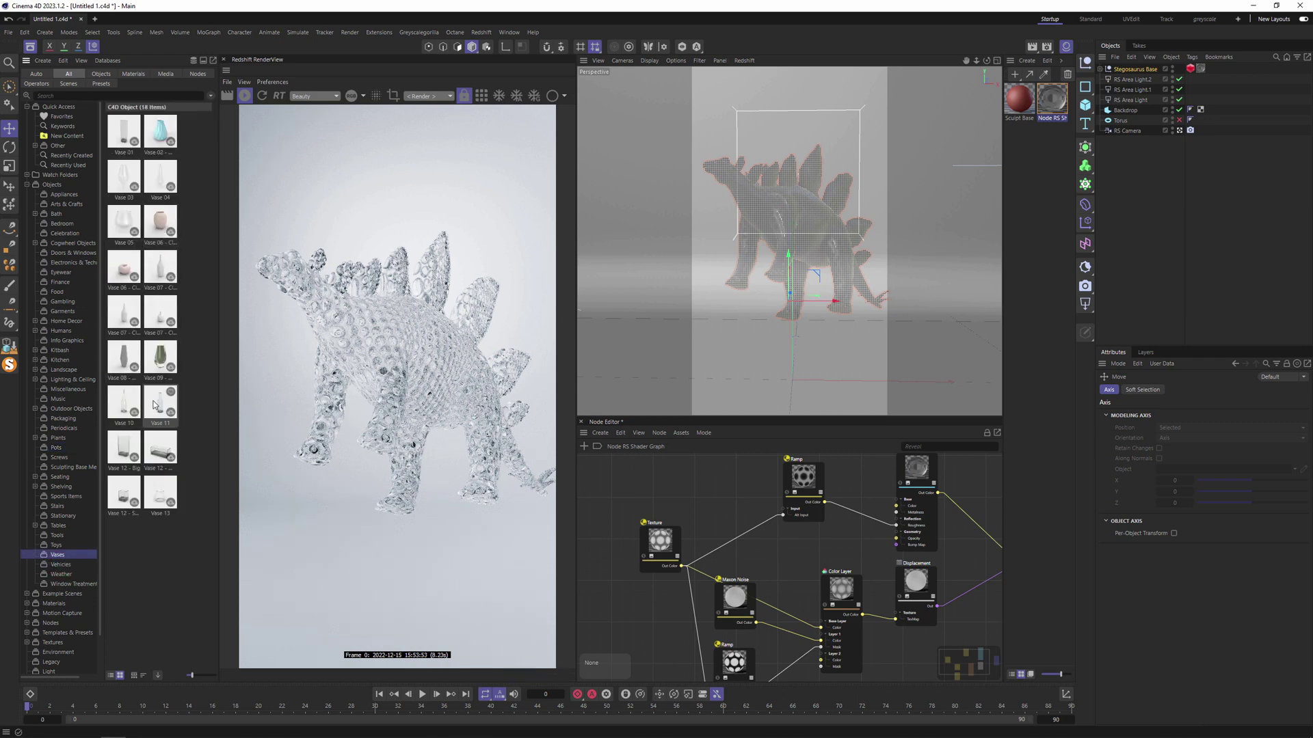
pyautogui.doubleClick(153, 404)
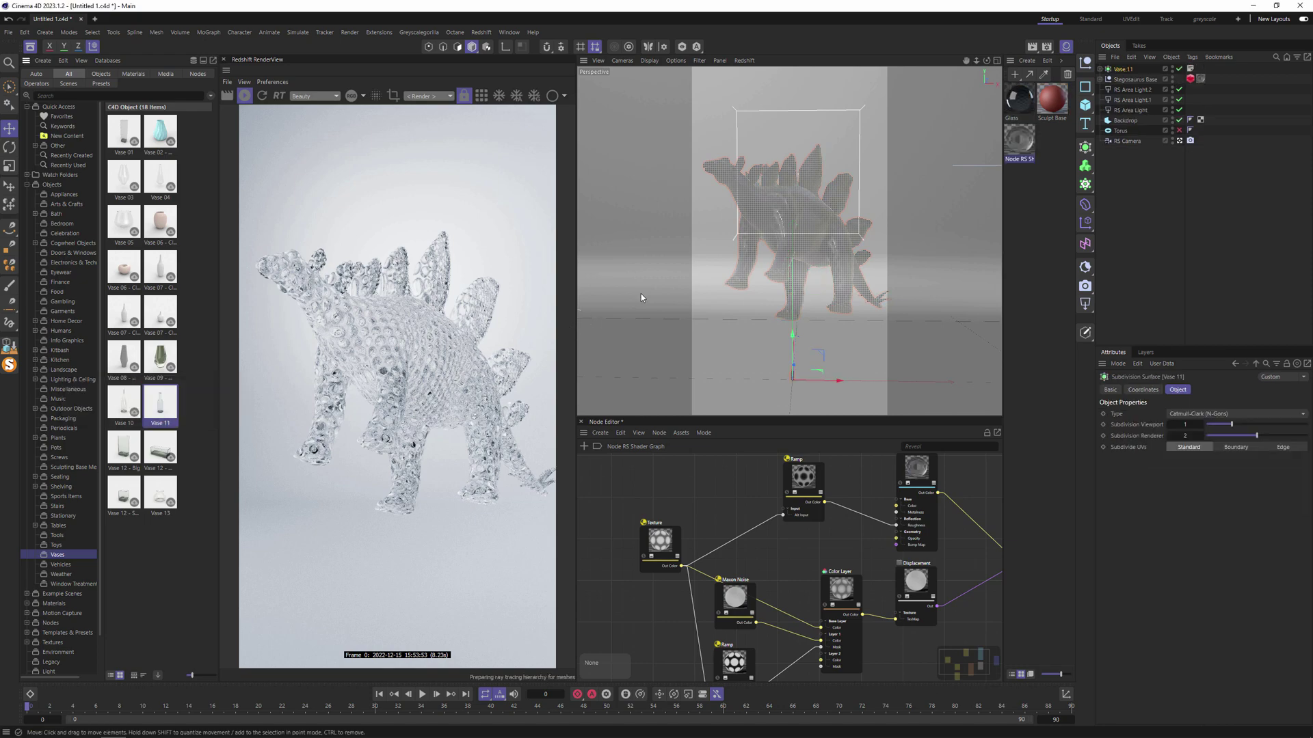
# Expand Vase 11 and delete the Glass material tag from its Lathe
pyautogui.click(1100, 69)
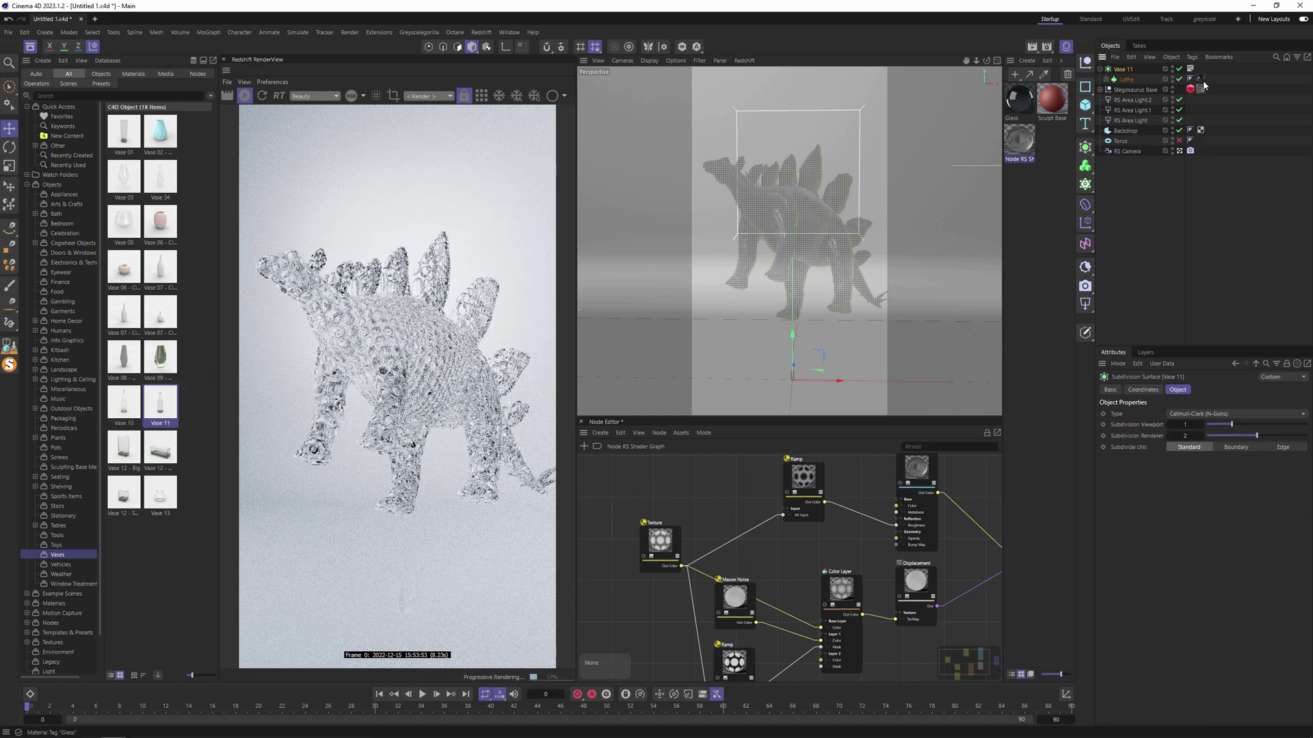
pyautogui.click(1201, 79)
pyautogui.press('Delete')
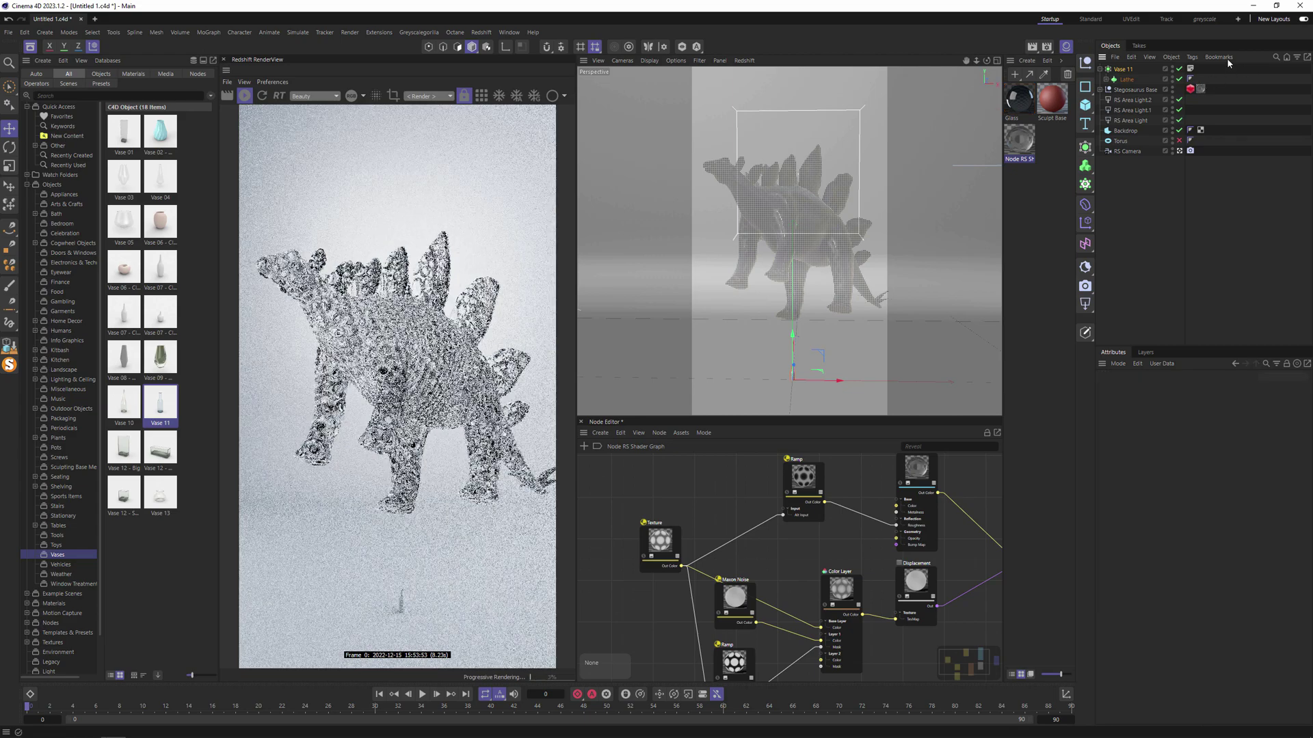
# Scale up Vase 11, raise it into the camera frame and tilt it diagonally
pyautogui.press('t')
pyautogui.moveTo(595, 389); pyautogui.dragTo(687, 350)
pyautogui.press('e')
pyautogui.press('r')
pyautogui.moveTo(802, 352); pyautogui.dragTo(854, 360)
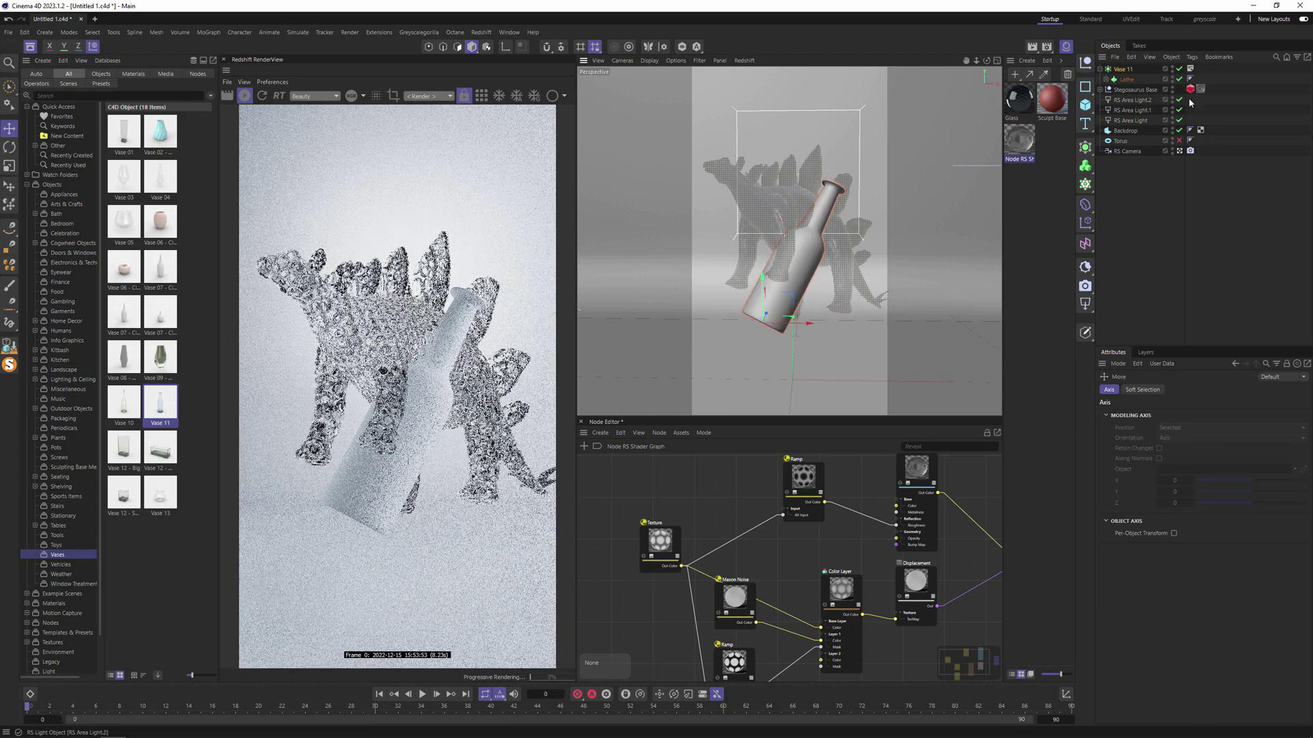
pyautogui.press('e')
# Deselect the vase and display the viewport objects with shading lines
pyautogui.click(869, 166)
pyautogui.press('n')
pyautogui.press('b')
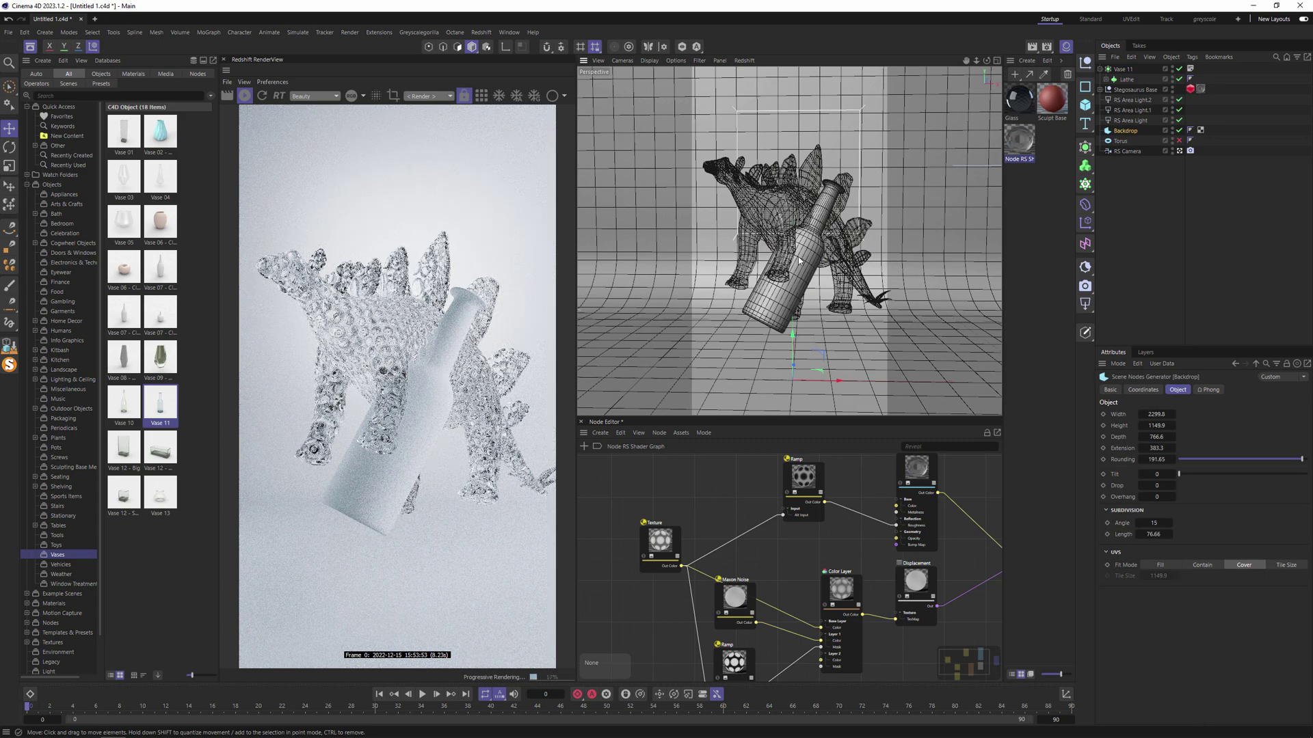
# Move the Redshift Object and glass material tags from the Stegosaurus Base to Vase 11, and delete the Stegosaurus Base
pyautogui.moveTo(1223, 83)
pyautogui.mouseDown()
pyautogui.moveTo(1188, 92)
pyautogui.moveTo(1215, 71)
pyautogui.mouseUp()
pyautogui.click(1150, 89)
pyautogui.press('Delete')
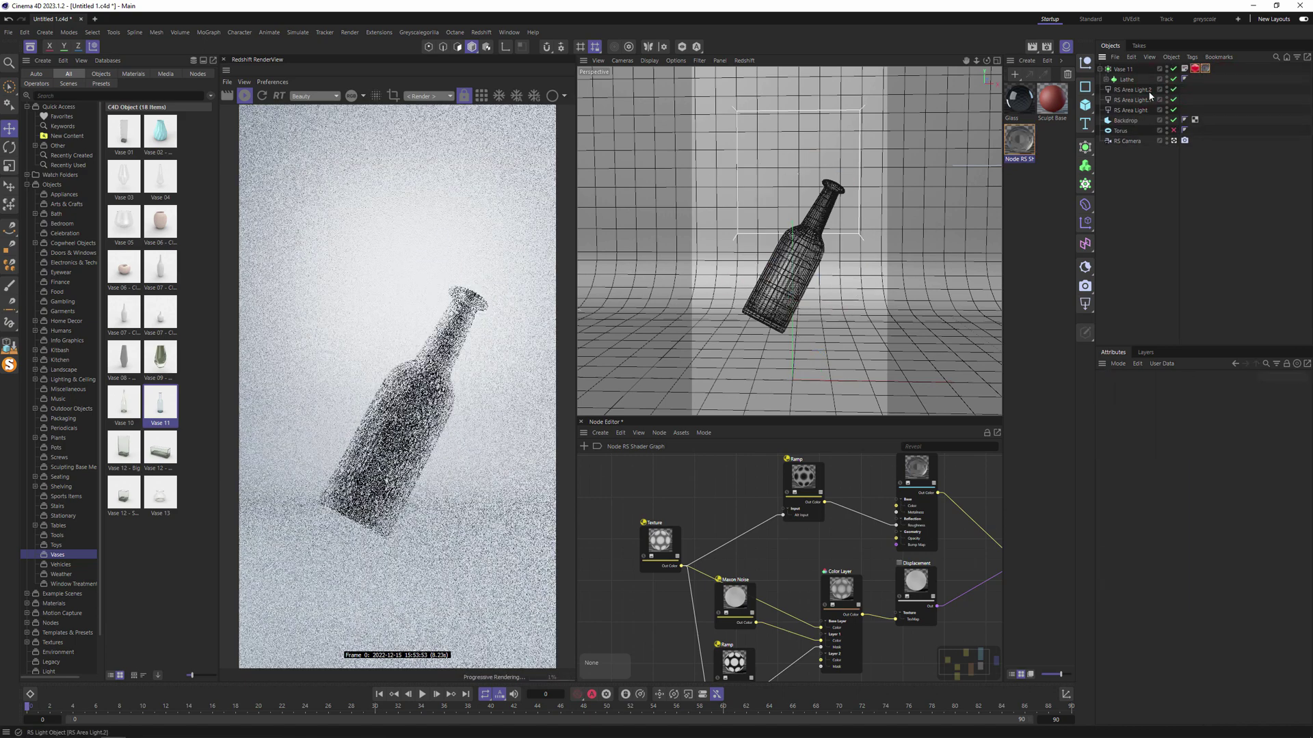
# Delete the disabled Torus from the scene
pyautogui.click(1123, 140)
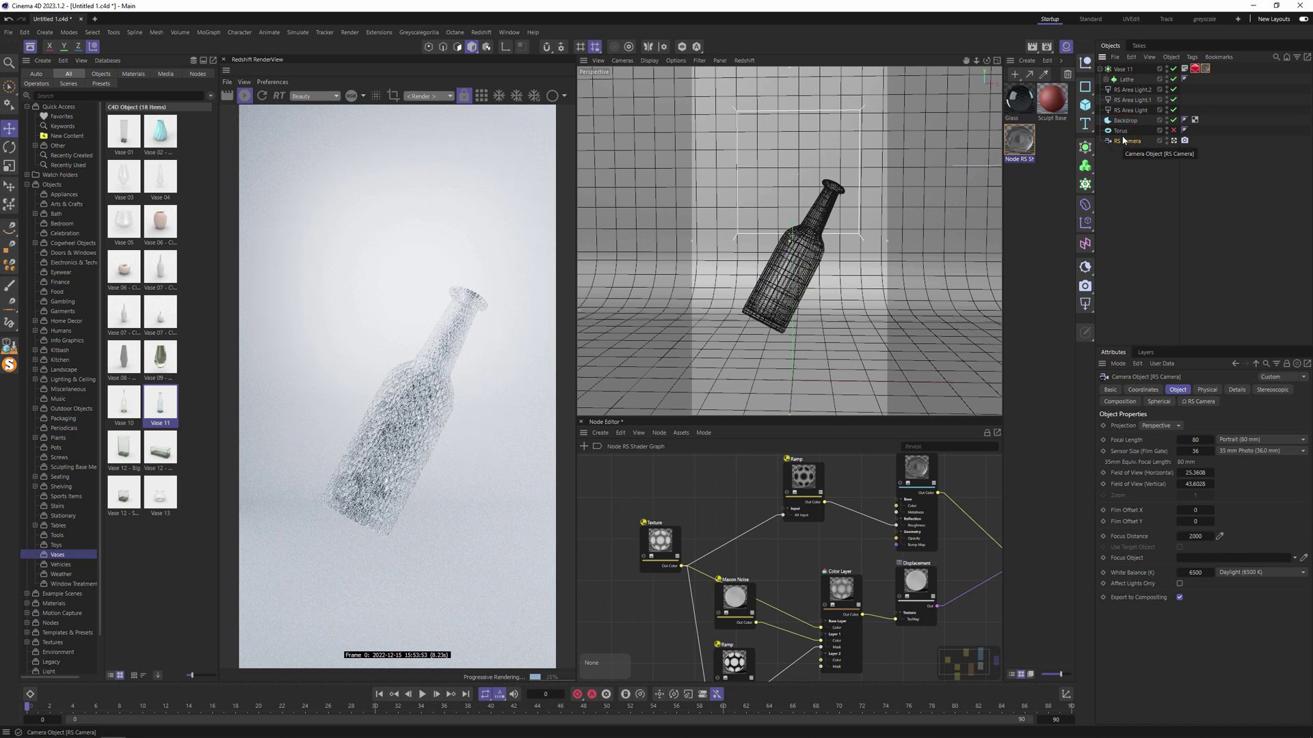
pyautogui.click(1124, 131)
pyautogui.press('Delete')
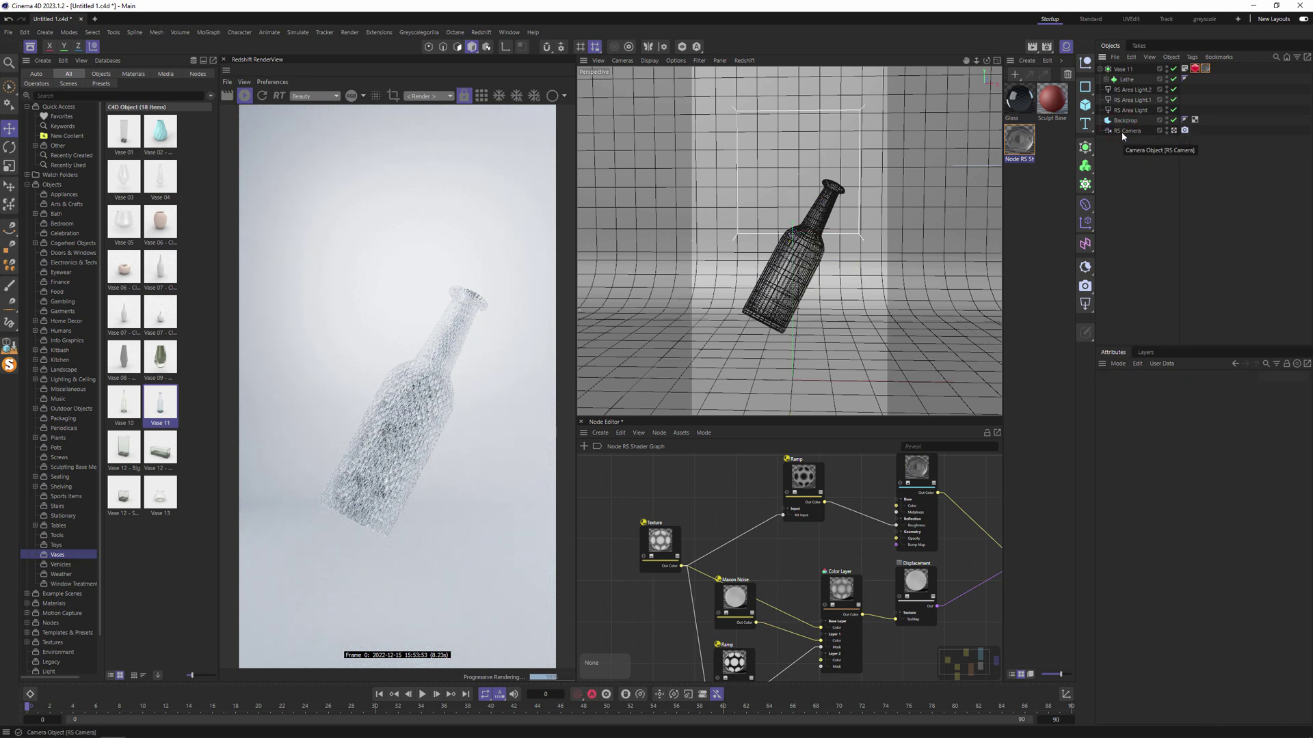
# Set the projection of Vase 11's glass material tag to Cubic
pyautogui.click(1195, 69)
pyautogui.click(1204, 70)
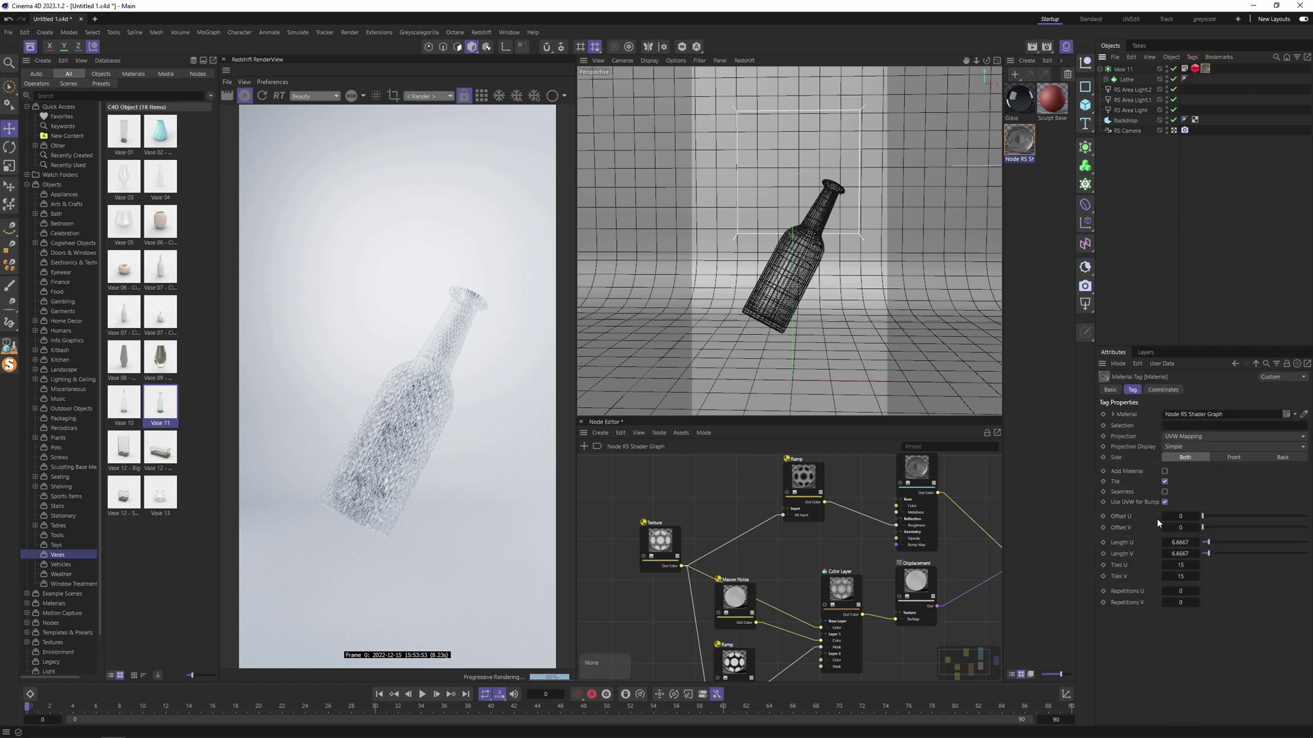
pyautogui.click(1202, 437)
pyautogui.click(1214, 483)
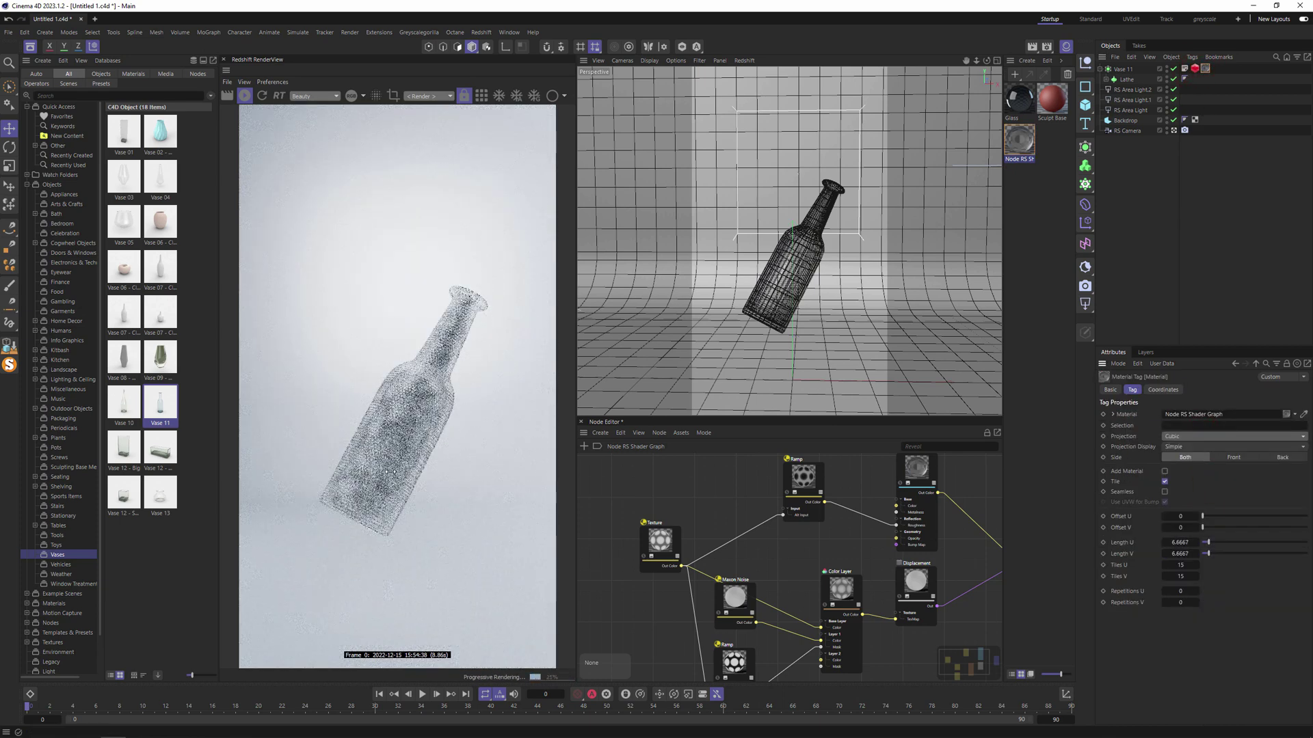
# Scale up Vase 11 and reposition it so the tilted bottle fills the camera frame
pyautogui.click(1123, 69)
pyautogui.press('t')
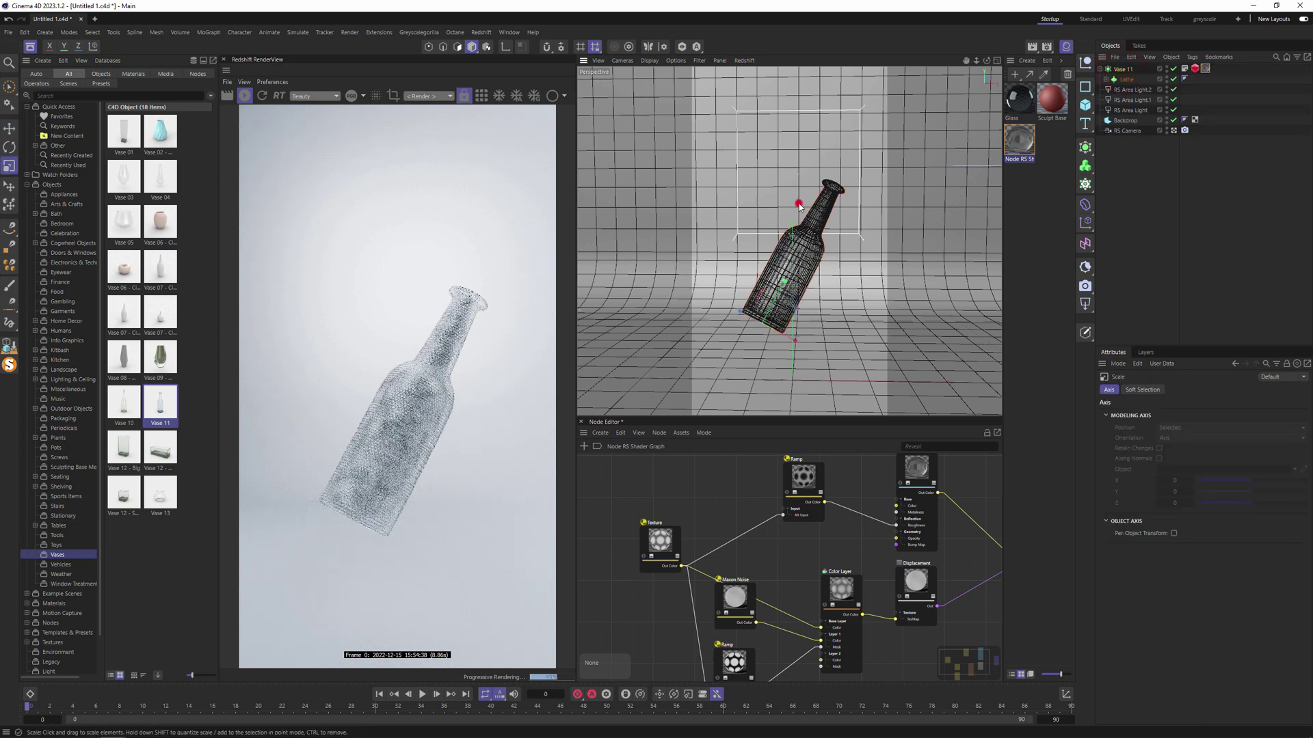
pyautogui.moveTo(797, 203); pyautogui.dragTo(978, 187)
pyautogui.press('e')
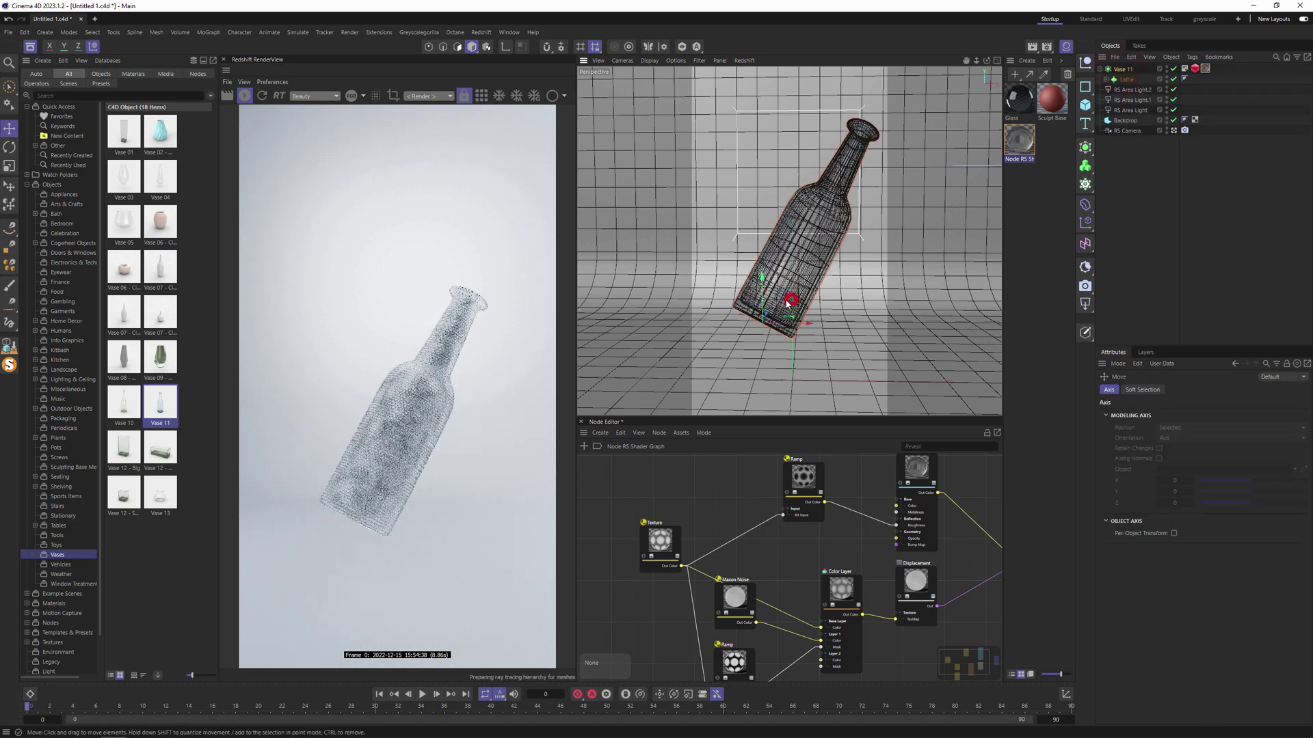
pyautogui.moveTo(789, 301); pyautogui.dragTo(761, 313)
# Try 10 tiles in U and V on the vase's glass material tag, and settle on 5 for both
pyautogui.click(1205, 68)
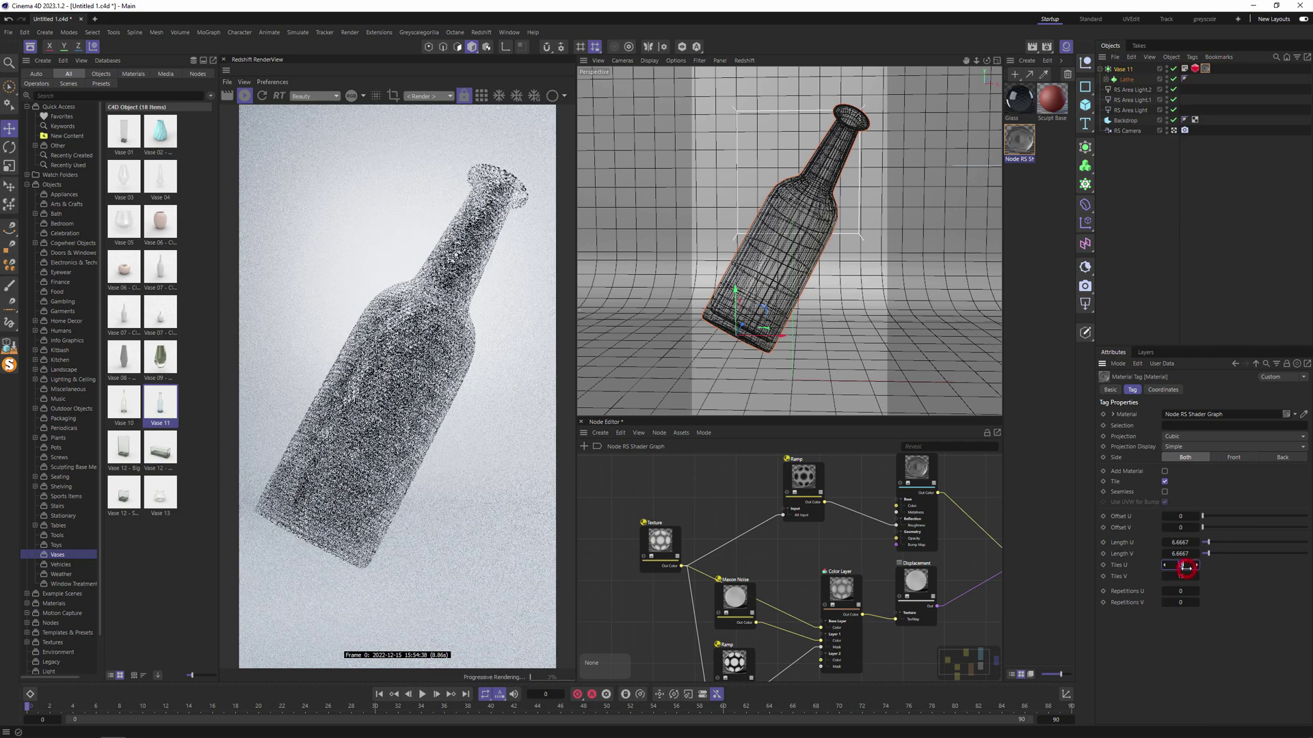
pyautogui.doubleClick(1181, 566)
pyautogui.write('10')
pyautogui.press('Tab')
pyautogui.doubleClick(1178, 565)
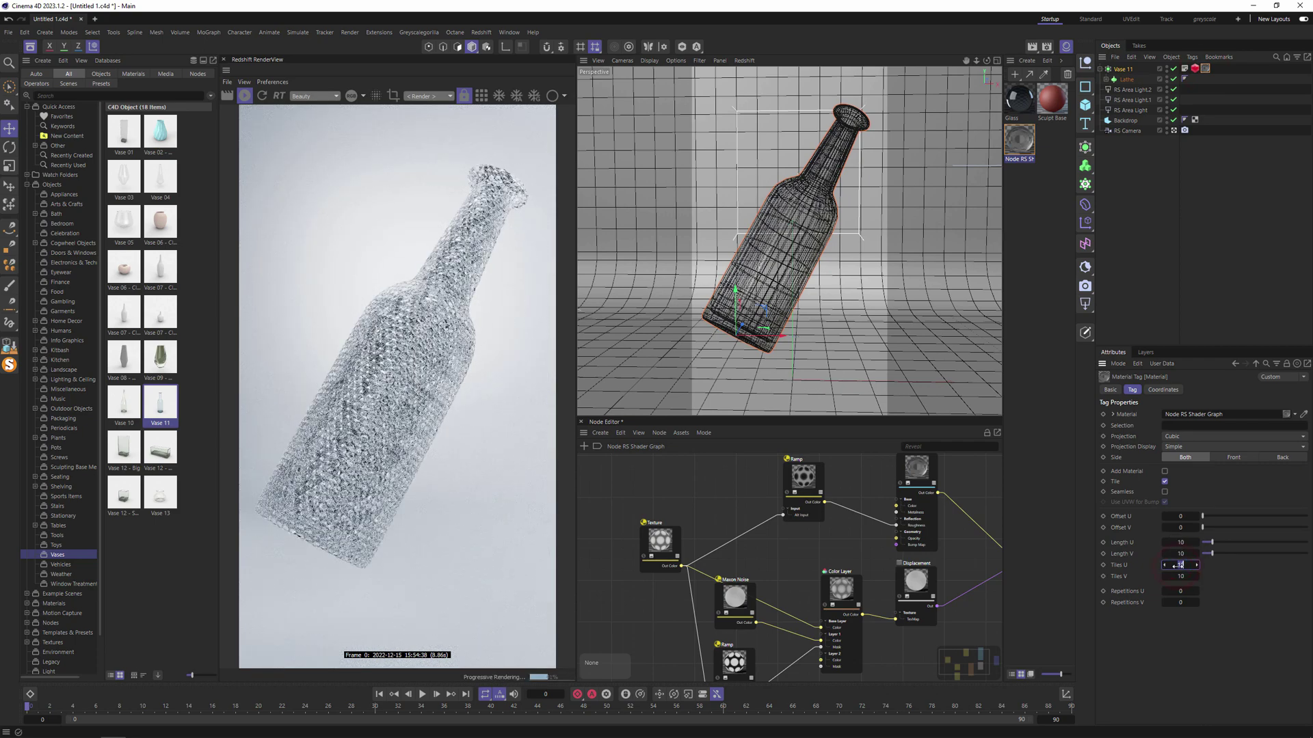
pyautogui.write('5')
pyautogui.press('Tab')
pyautogui.write('5')
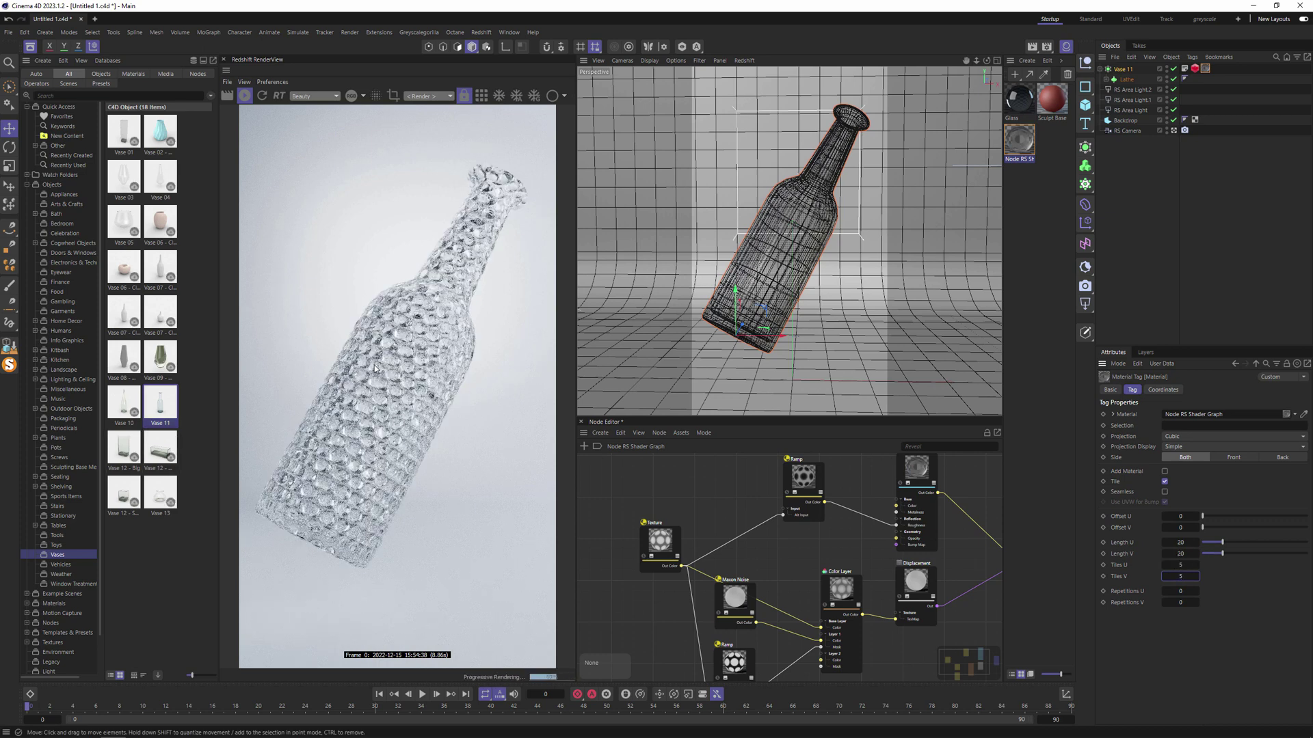
# Set the displacement scale in the vase's Redshift Object tag to 10
pyautogui.click(1194, 69)
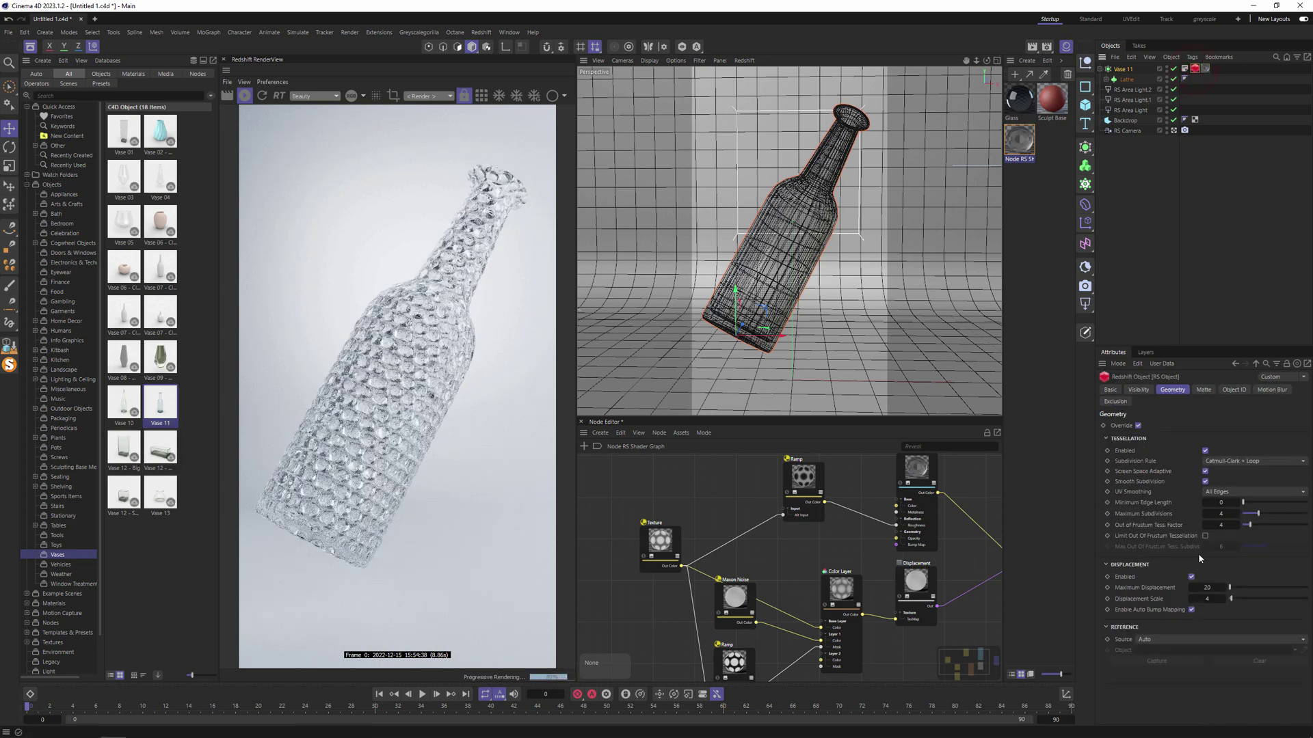
pyautogui.click(1208, 599)
pyautogui.press('Return')
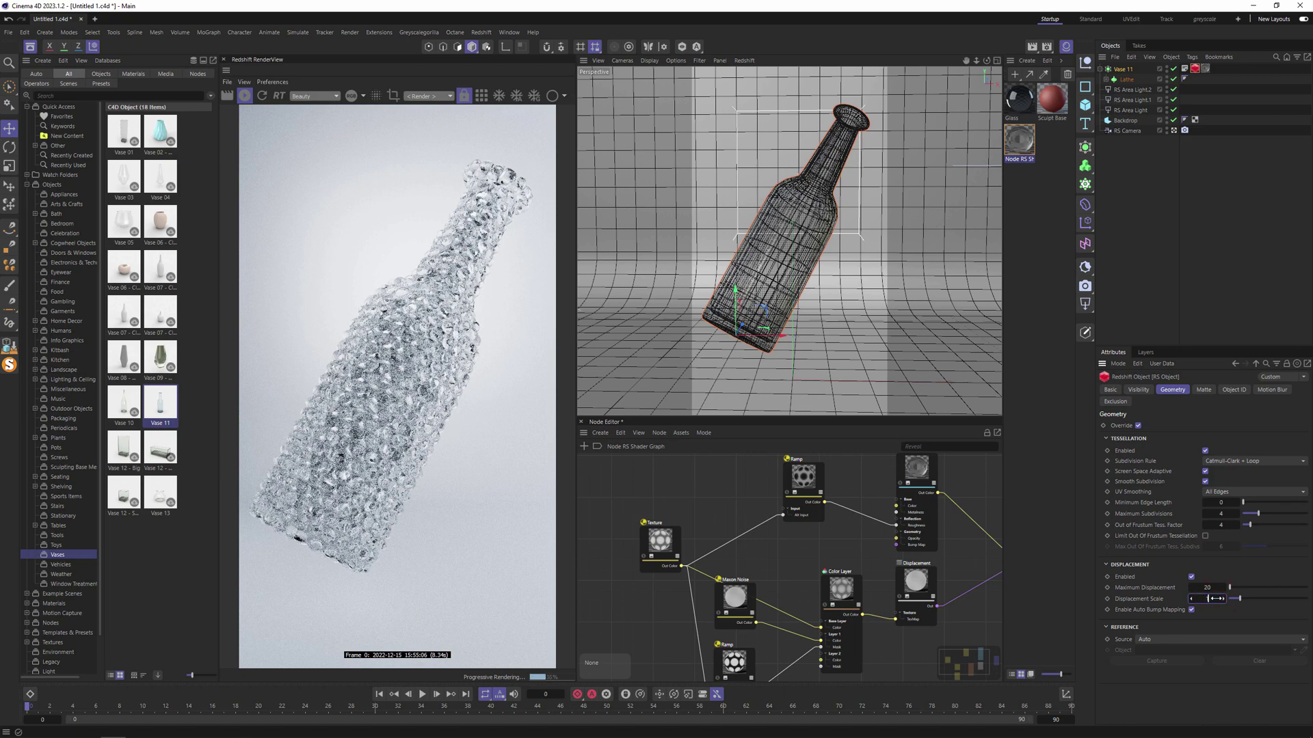
pyautogui.write('10')
pyautogui.press('Return')
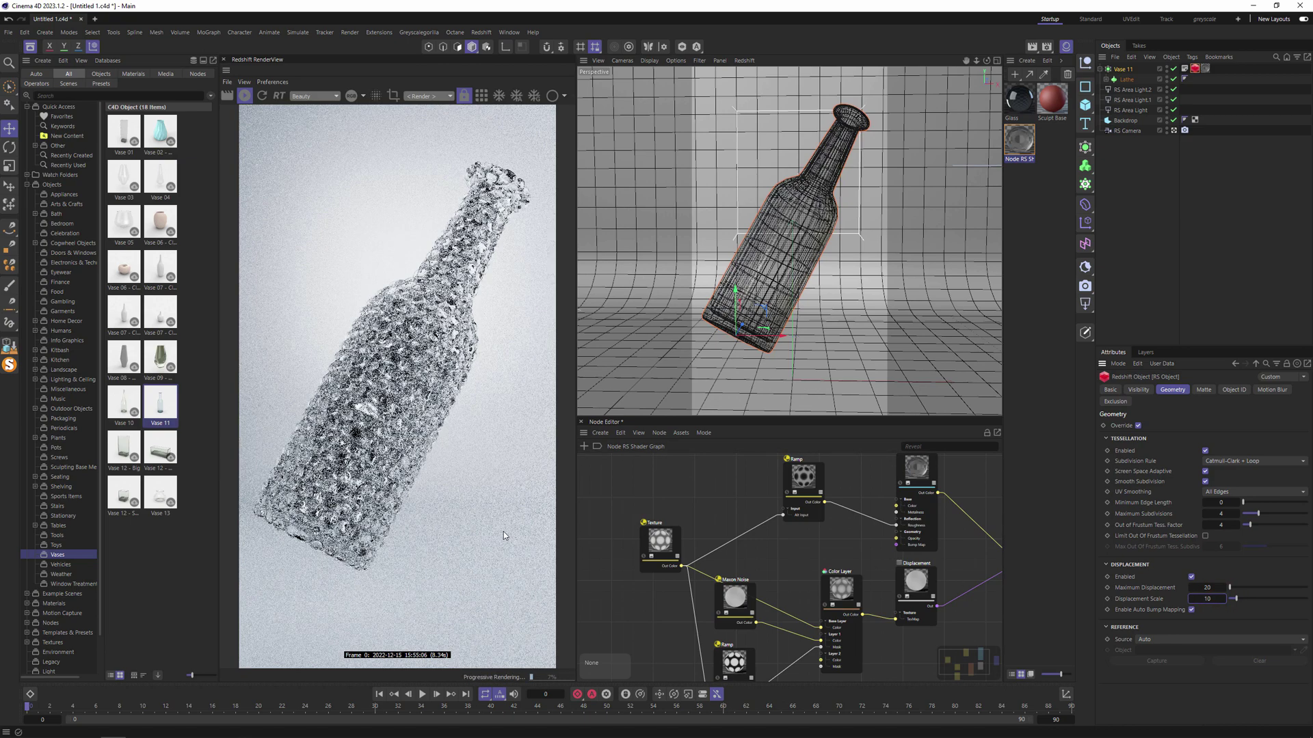
# Space out the Maxon Noise and Texture nodes in the shader graph and switch the Redshift RenderView to bucket rendering
pyautogui.scroll(-3, 712, 532)
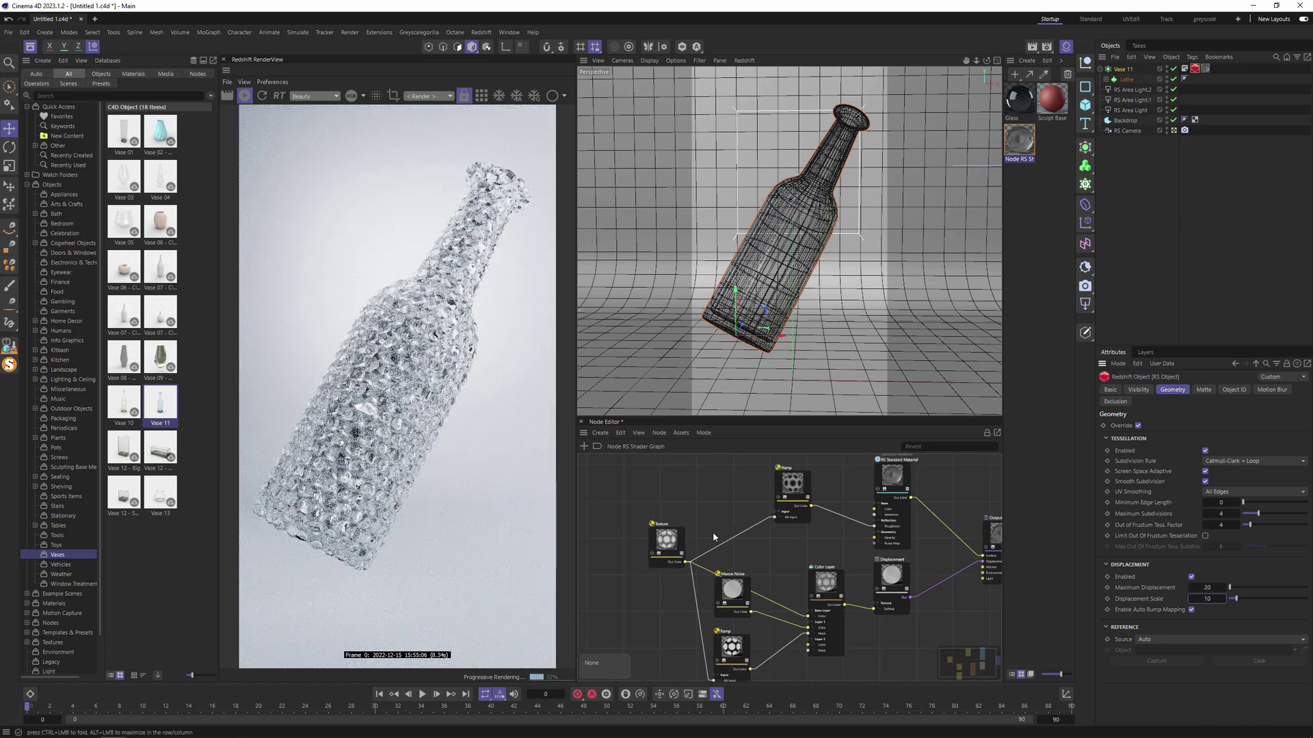
pyautogui.moveTo(731, 581); pyautogui.dragTo(730, 592)
pyautogui.moveTo(669, 545); pyautogui.dragTo(632, 545)
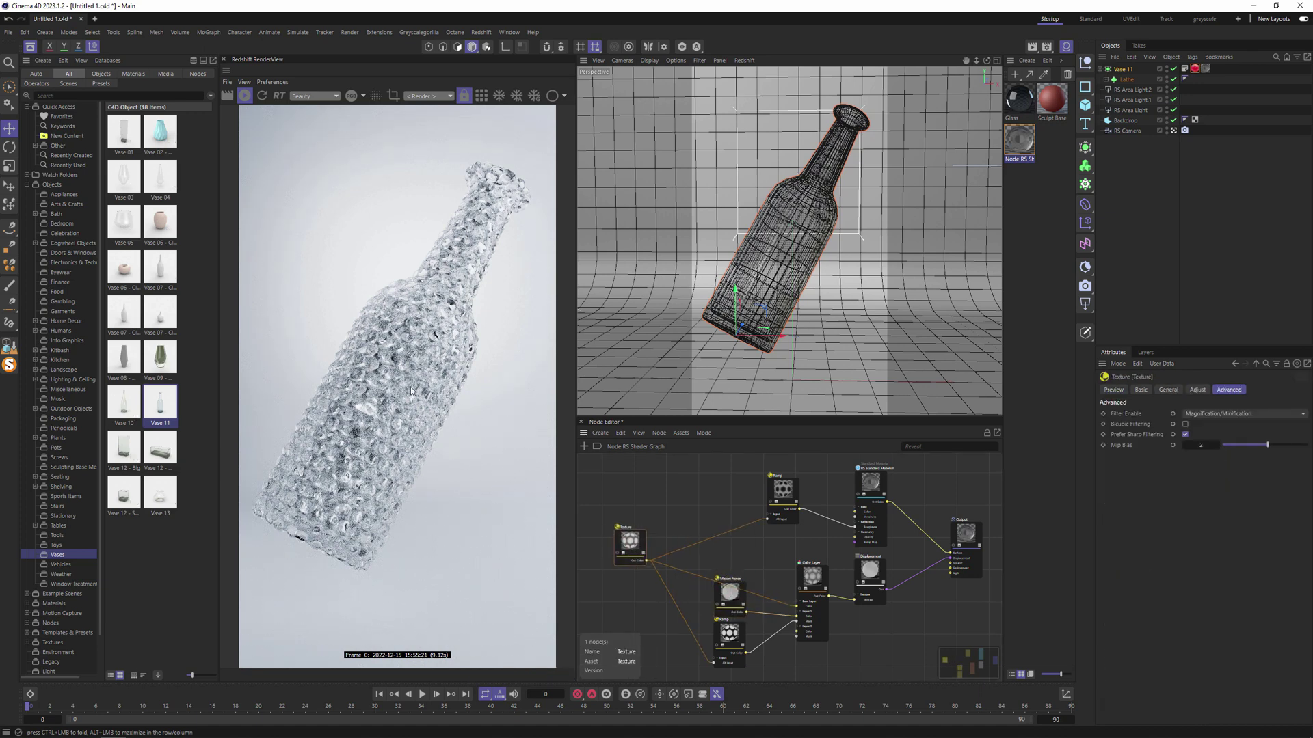
pyautogui.click(481, 95)
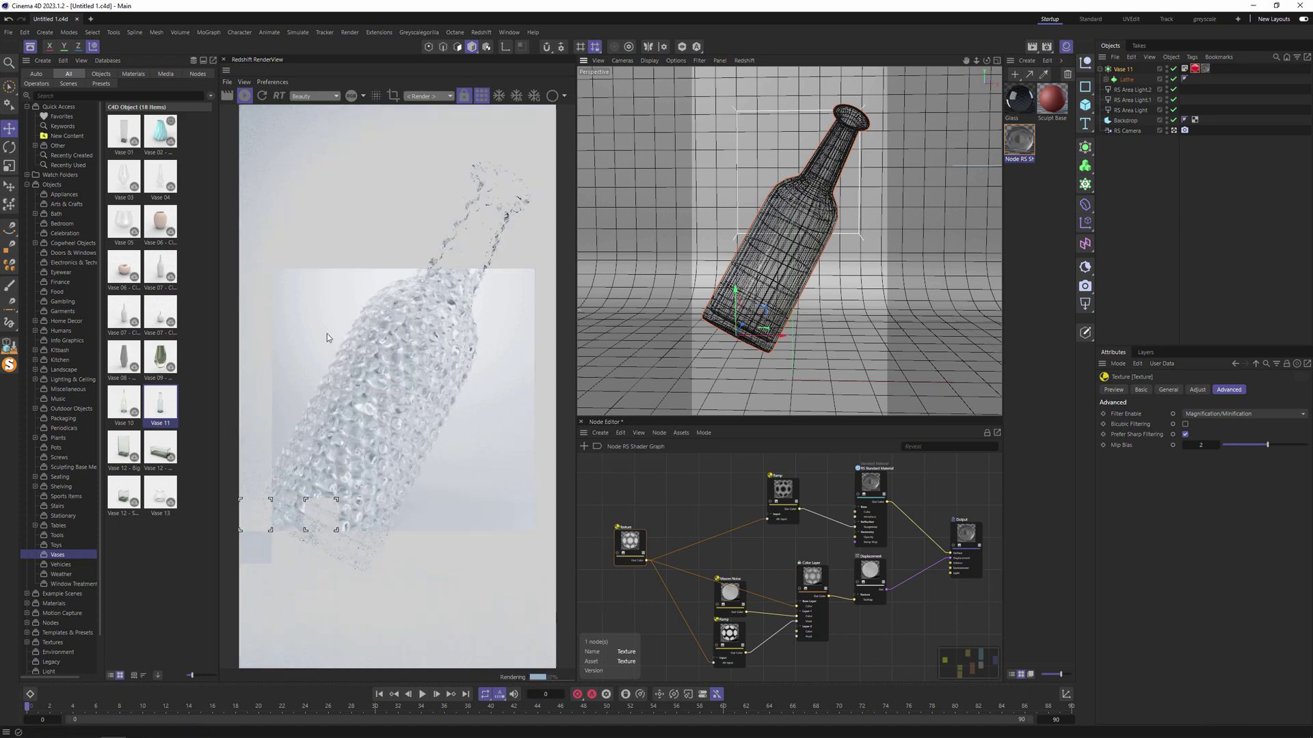